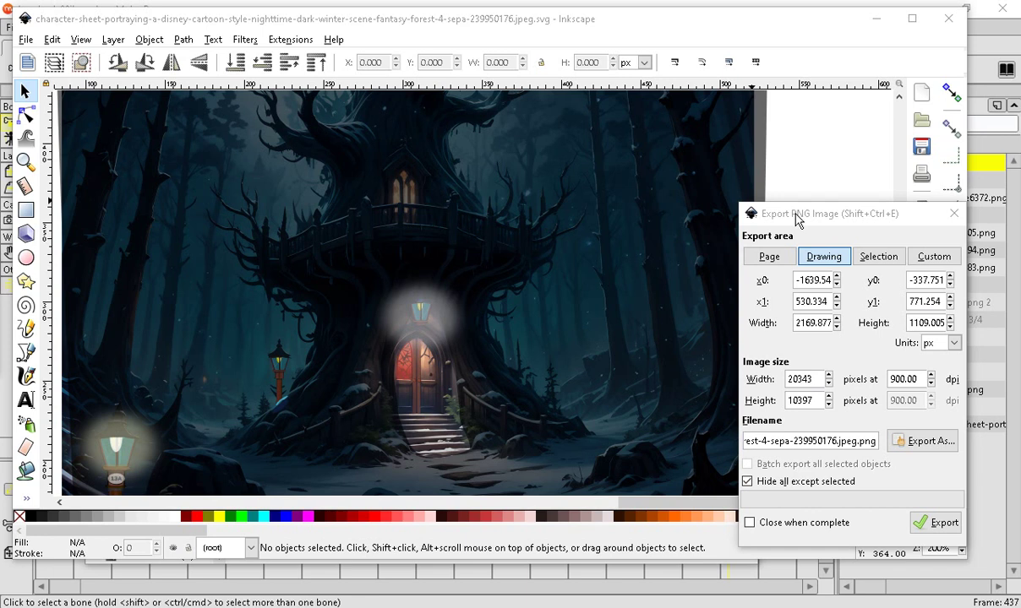
Move the Export PNG Image dialog aside to uncover the forest artwork.
left_click_drag(801, 218, 979, 188)
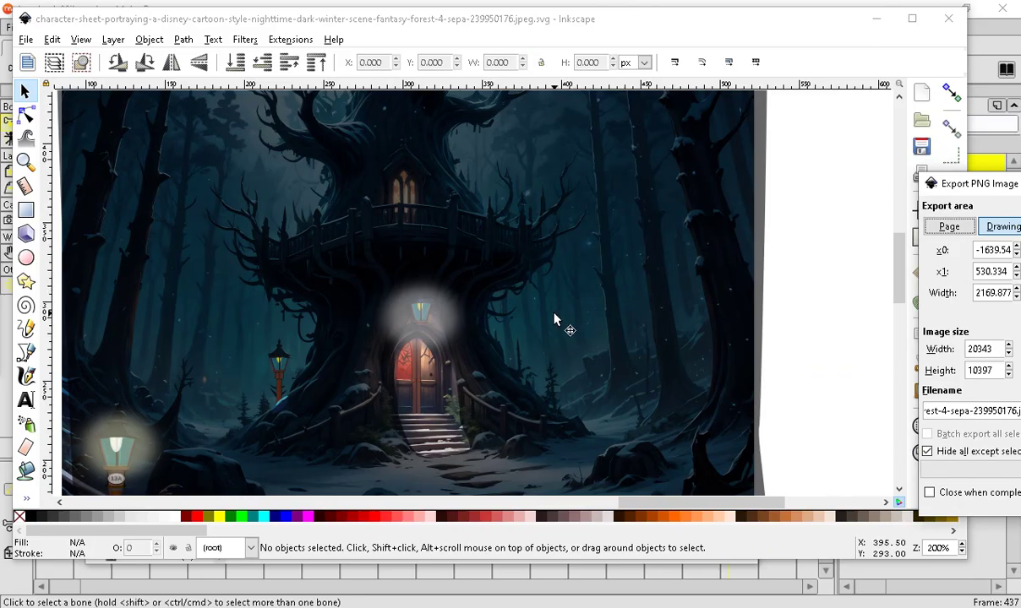
scroll(499, 270, "down", 3)
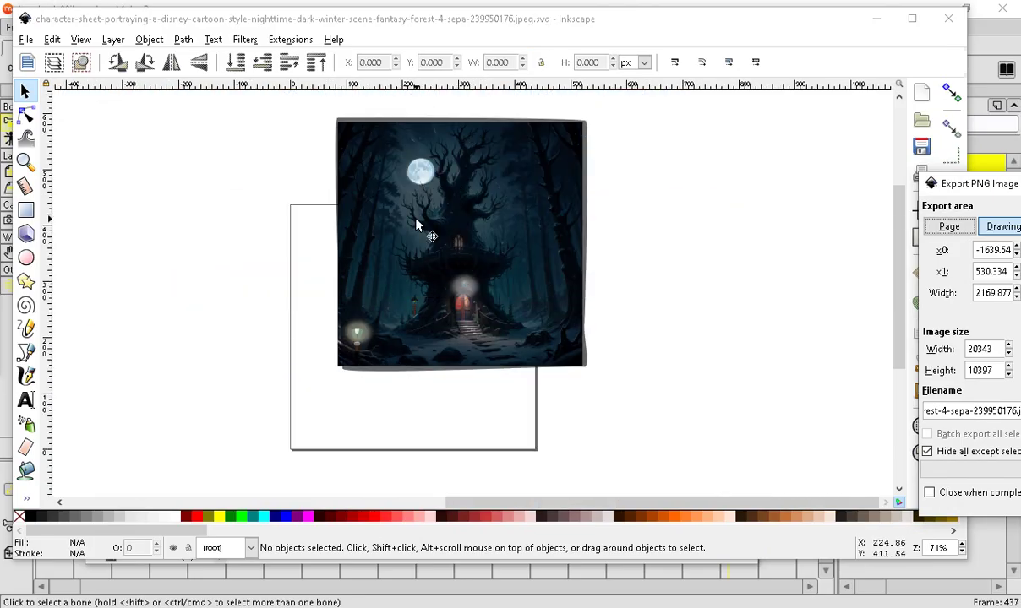
scroll(444, 465, "up", 1)
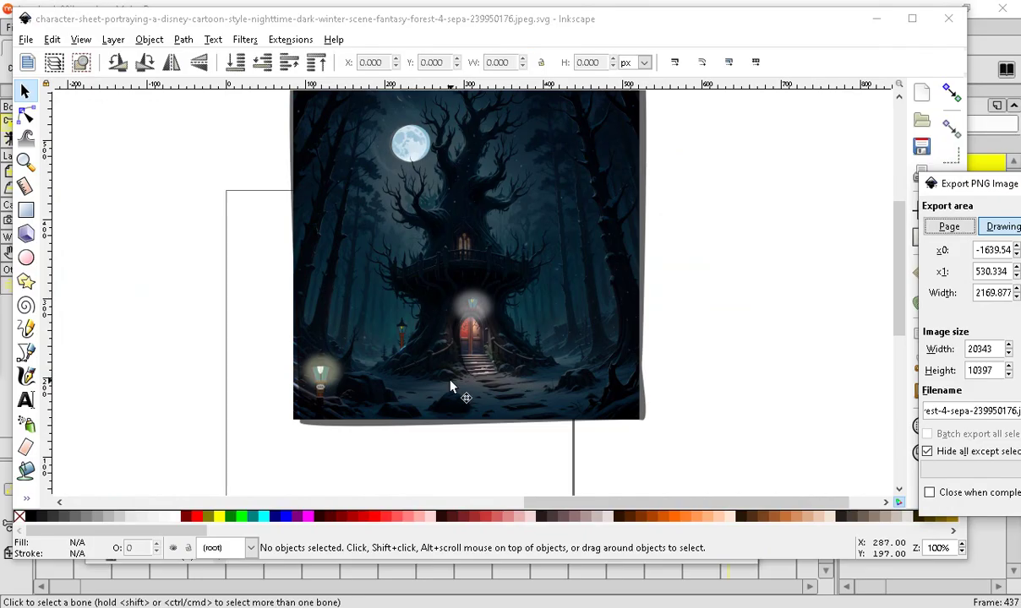
scroll(468, 306, "up", 1)
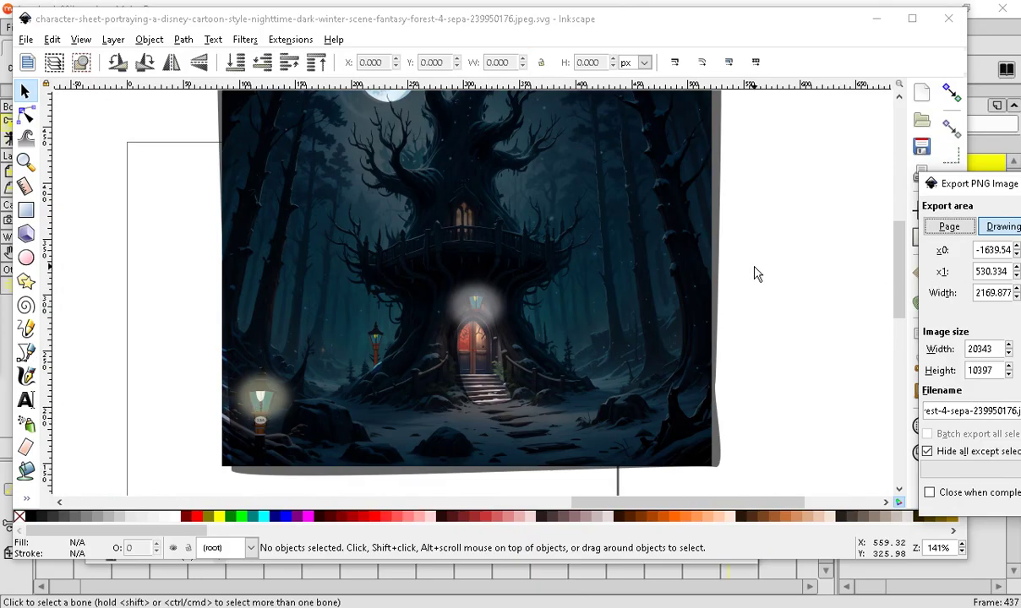
left_click(821, 326)
right_click(817, 264)
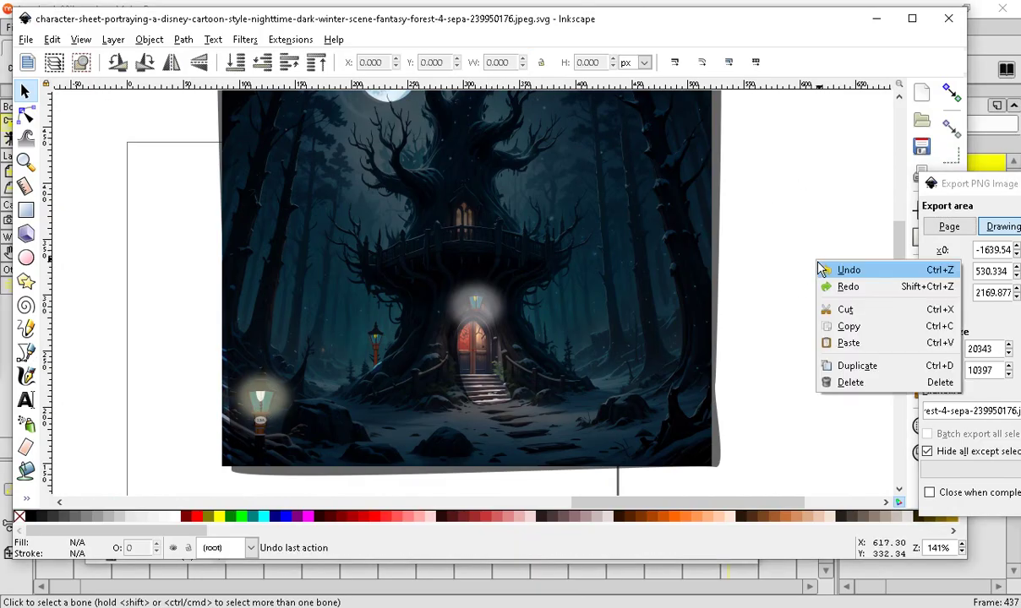
left_click(764, 208)
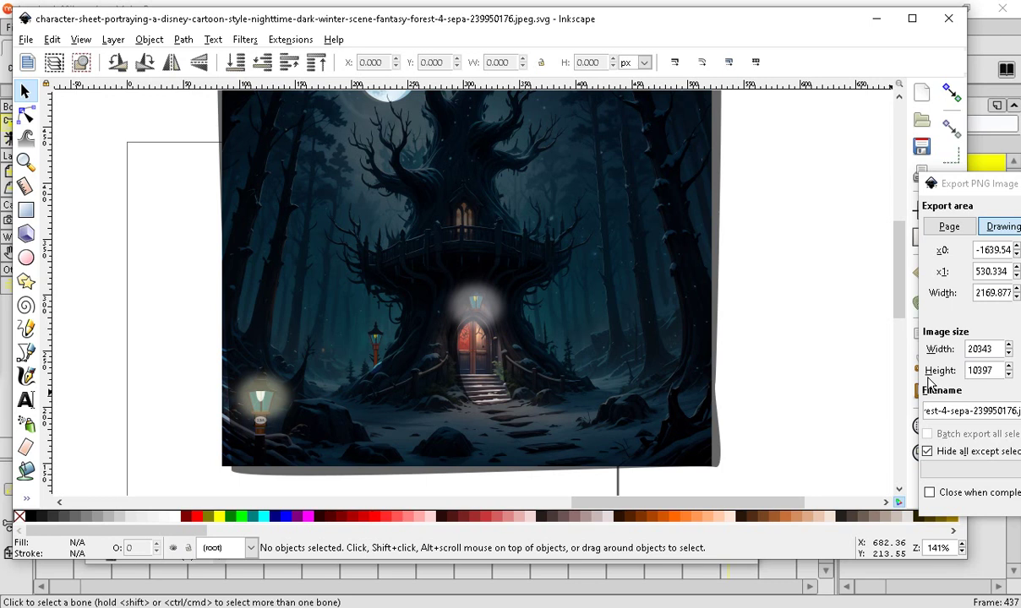
Examine the treehouse entrance, the glowing lamps and the surrounding trees in the forest scene.
scroll(627, 363, "up", 3)
scroll(549, 338, "down", 3)
scroll(406, 275, "down", 1)
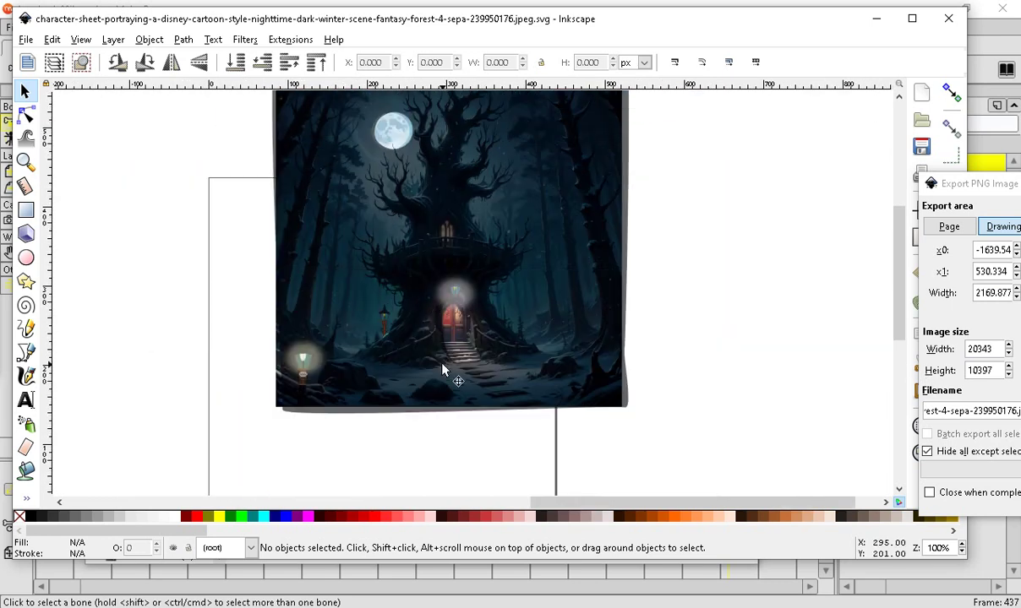
scroll(443, 371, "up", 2)
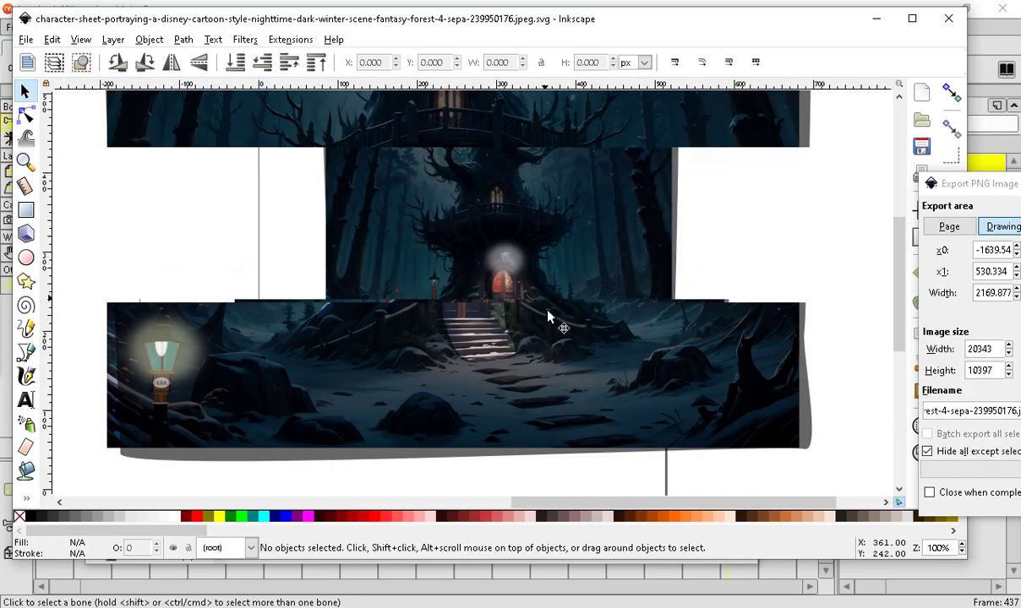
key("ctrl+z")
scroll(517, 291, "down", 2)
scroll(580, 172, "up", 2)
scroll(489, 432, "up", 2)
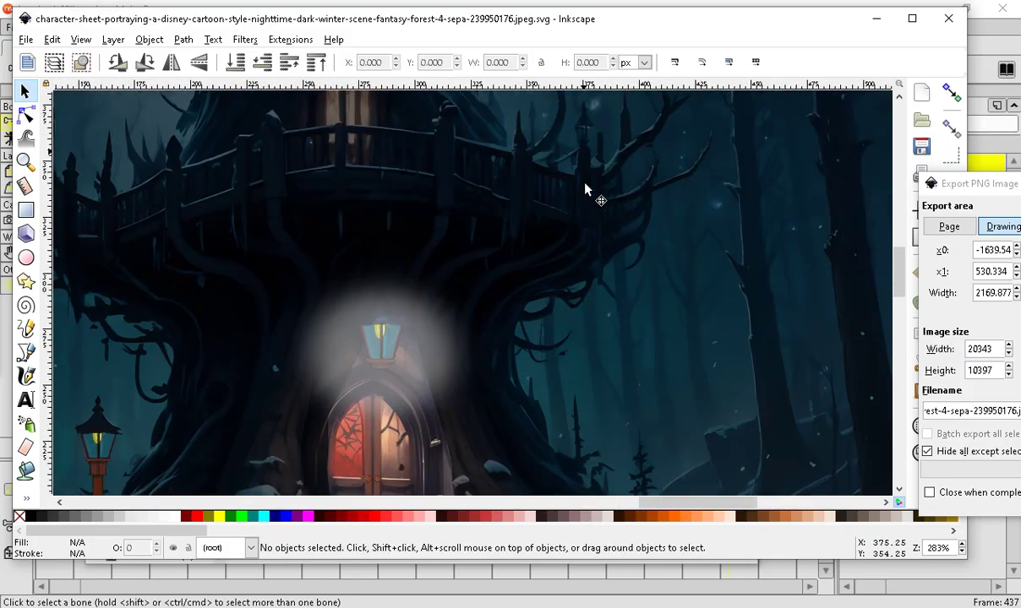
scroll(584, 186, "down", 1)
scroll(479, 184, "down", 2)
scroll(469, 207, "up", 2)
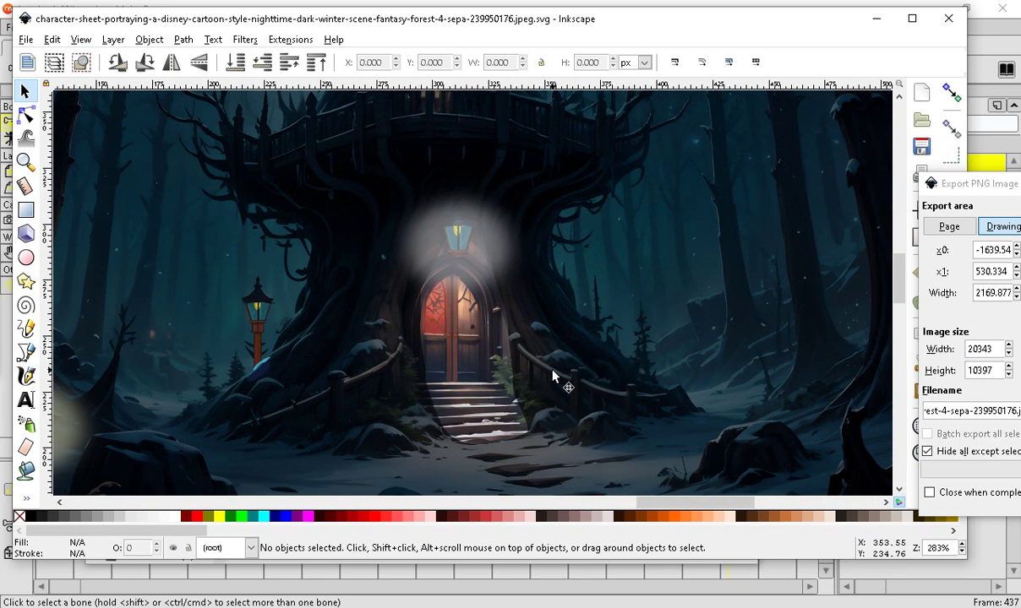
scroll(554, 376, "down", 3)
scroll(561, 406, "up", 2)
scroll(641, 406, "down", 2)
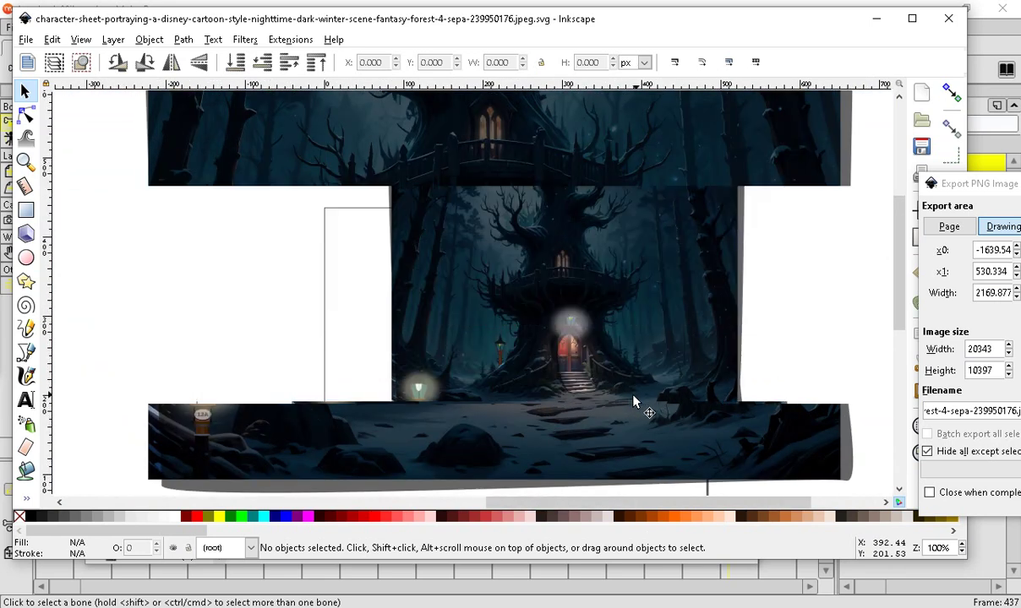
scroll(634, 363, "up", 2)
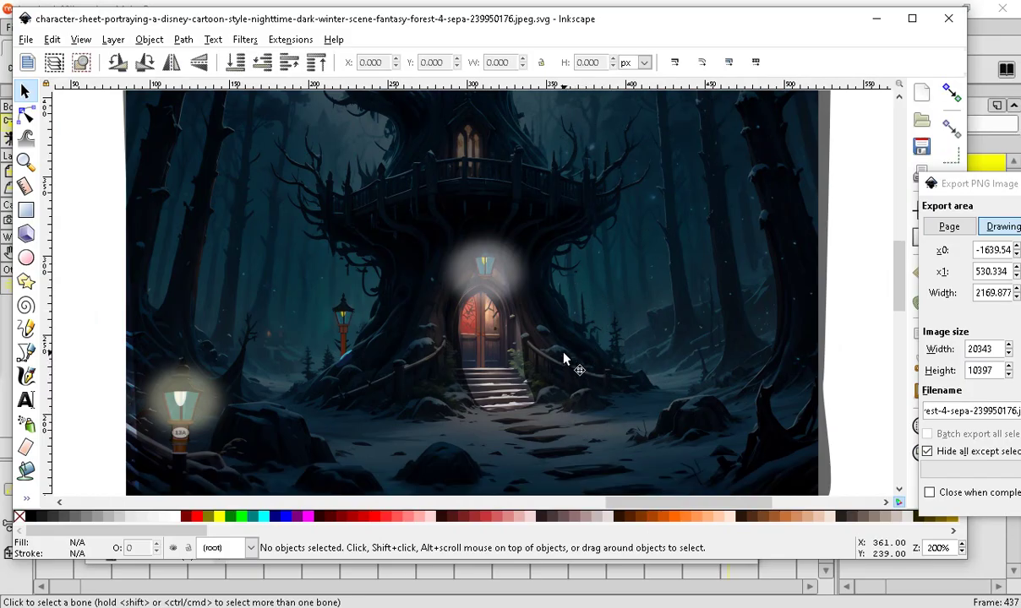
scroll(695, 321, "down", 2, "ctrl")
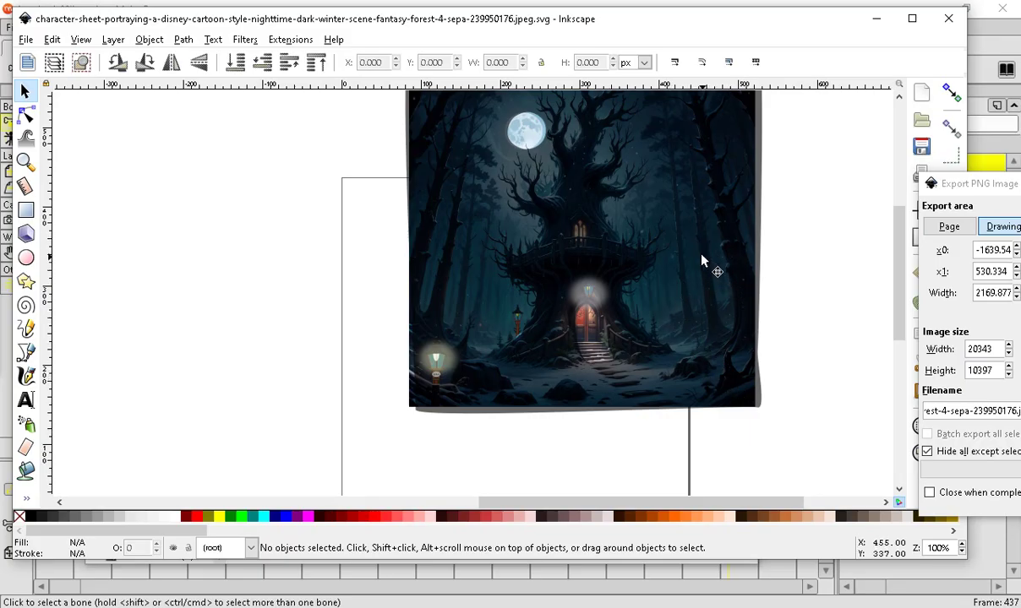
Examine the lamp post drawing outside the page, including its ledge, 13A number plate and loose parts.
scroll(607, 260, "down", 1)
scroll(607, 259, "down", 1)
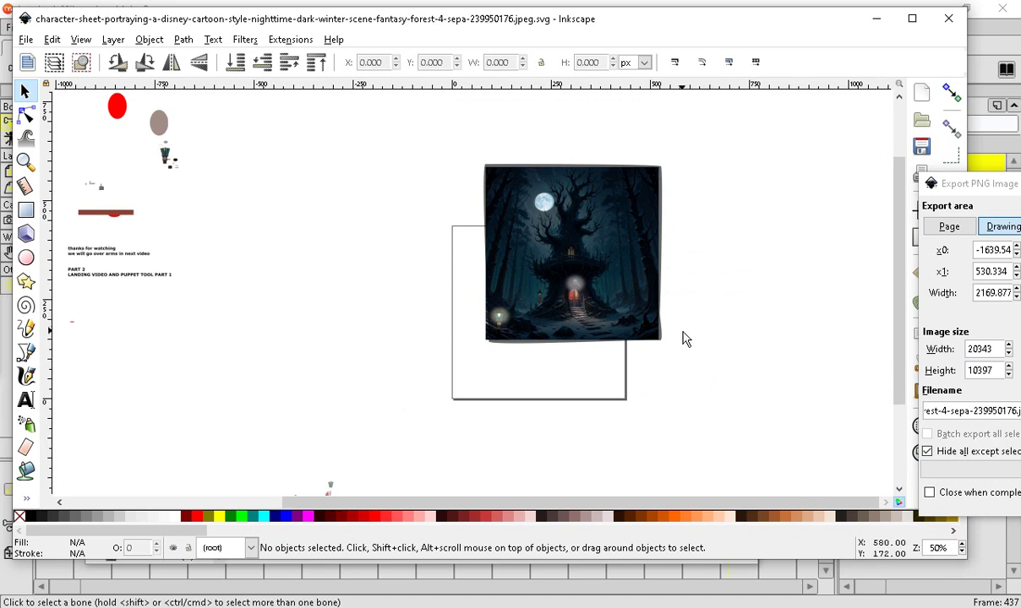
scroll(195, 140, "up", 1)
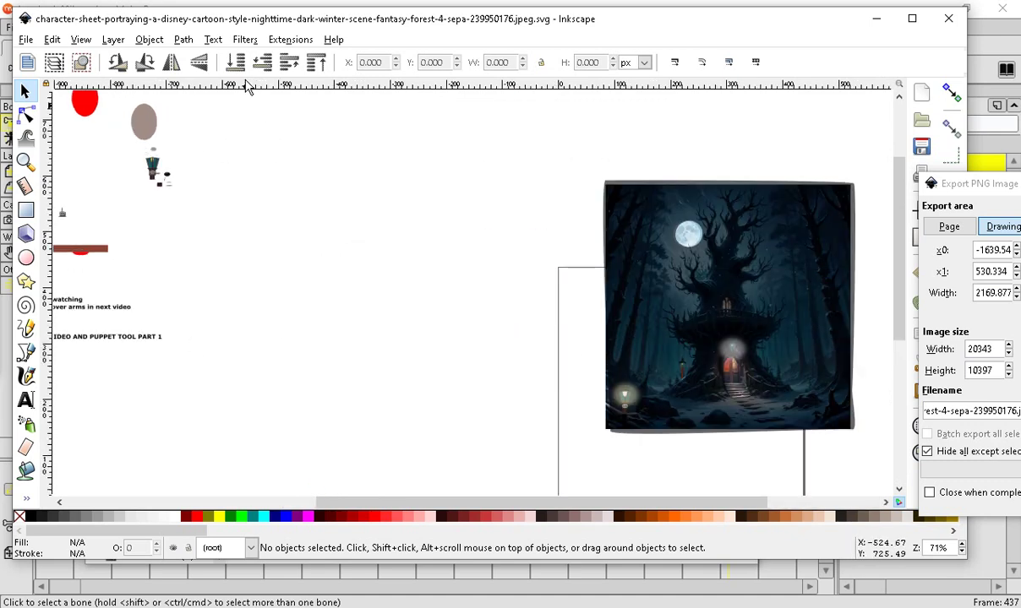
scroll(232, 148, "up", 1)
scroll(160, 228, "up", 1)
scroll(169, 245, "up", 1)
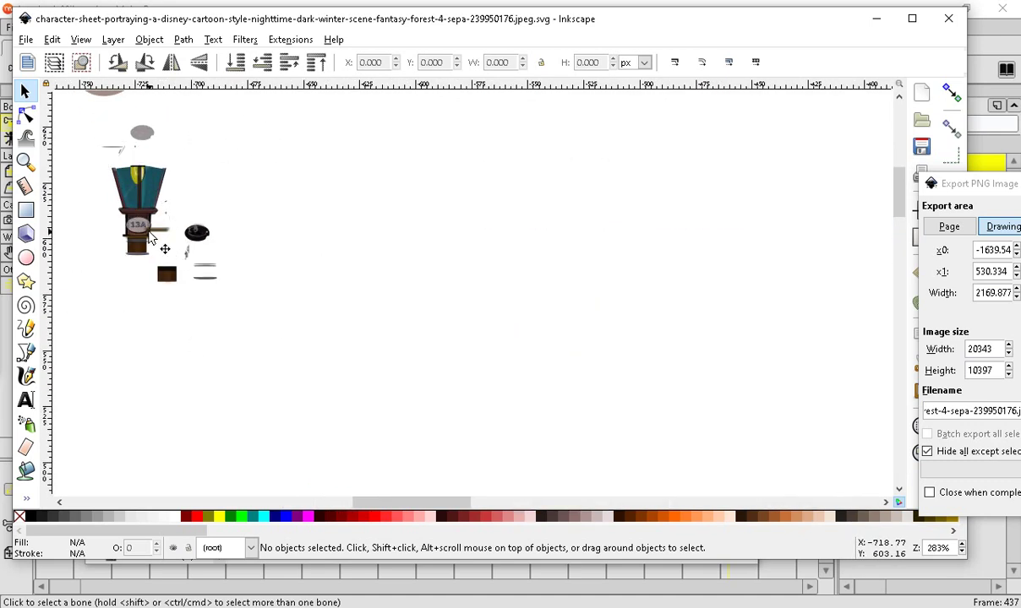
scroll(164, 246, "up", 2)
scroll(169, 177, "down", 2)
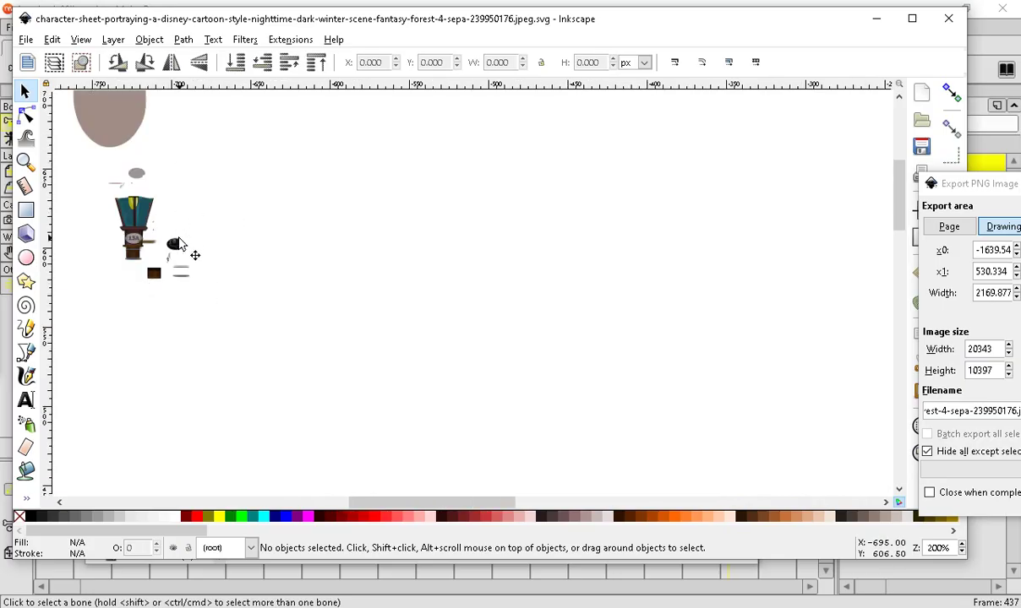
scroll(126, 225, "up", 3)
scroll(94, 148, "up", 3)
scroll(334, 296, "up", 1)
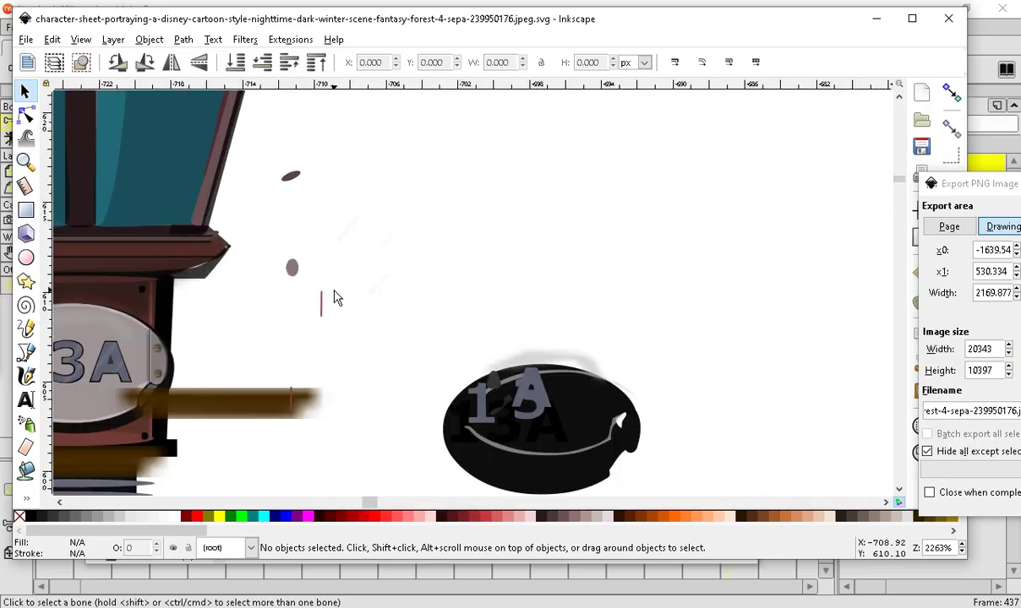
scroll(337, 298, "down", 3)
scroll(293, 351, "up", 3)
scroll(292, 351, "up", 3)
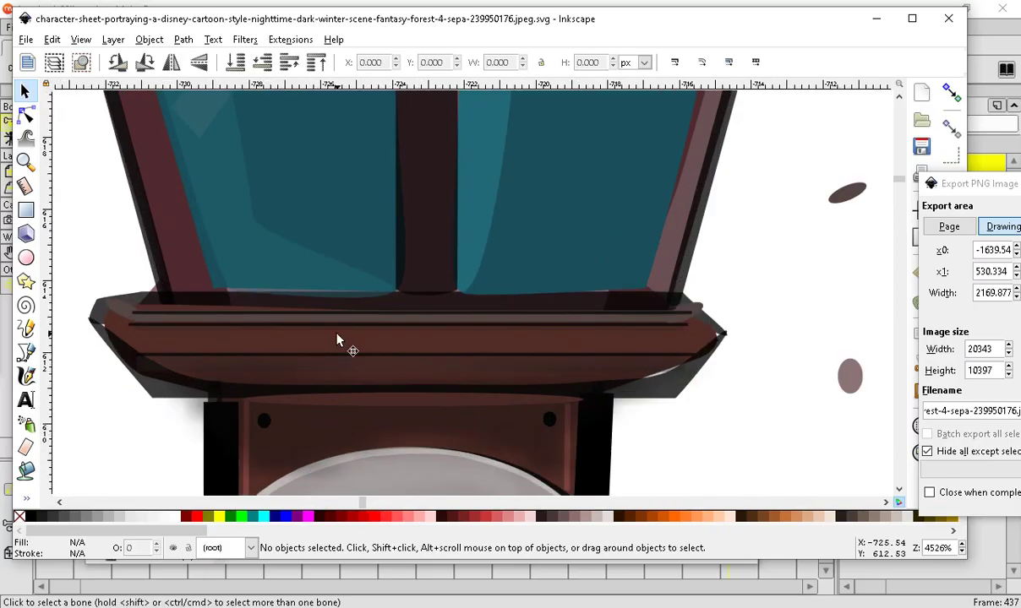
scroll(215, 232, "down", 6)
scroll(215, 232, "up", 4)
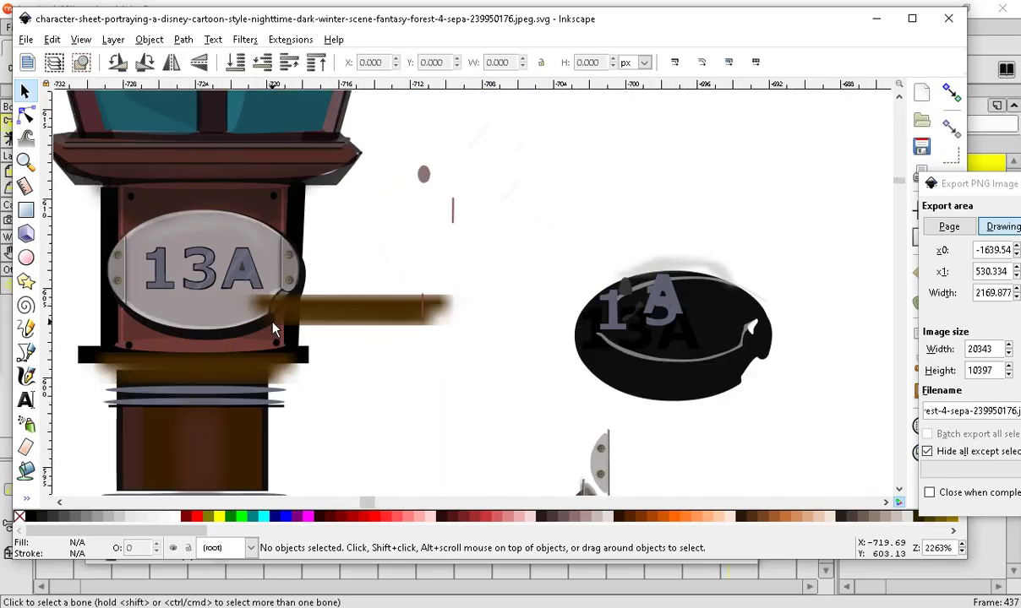
scroll(178, 200, "down", 3)
scroll(184, 196, "up", 2)
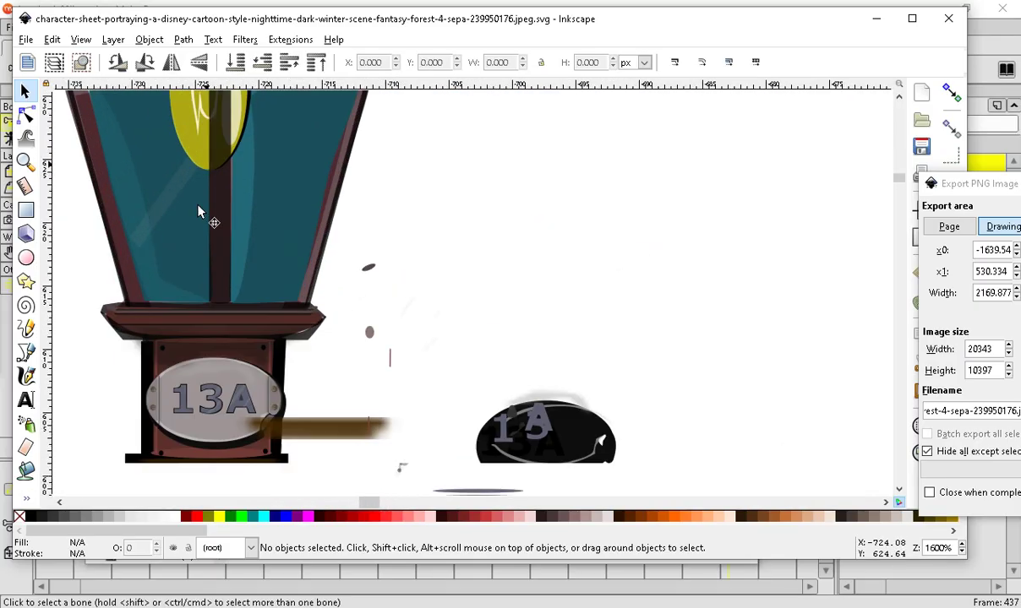
Pull the pale and teal highlight shapes off the lamp's glass and place them beside the lamp.
left_click(149, 221)
left_click_drag(150, 186, 625, 179)
left_click_drag(241, 186, 676, 193)
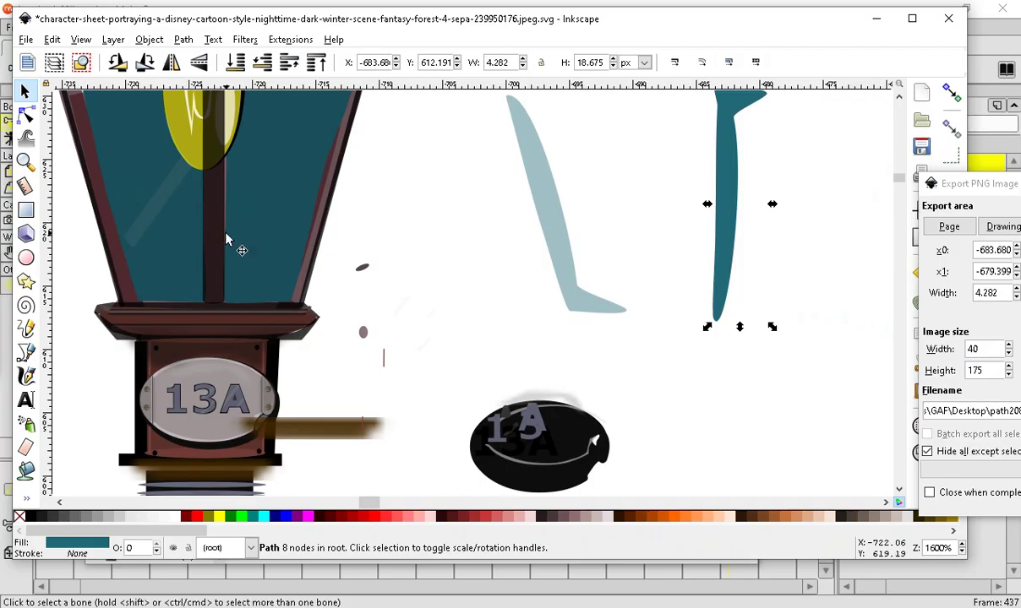
Move the dark teal right-hand glass pane off the lamp and spread the two highlight shapes apart.
scroll(312, 322, "down", 2)
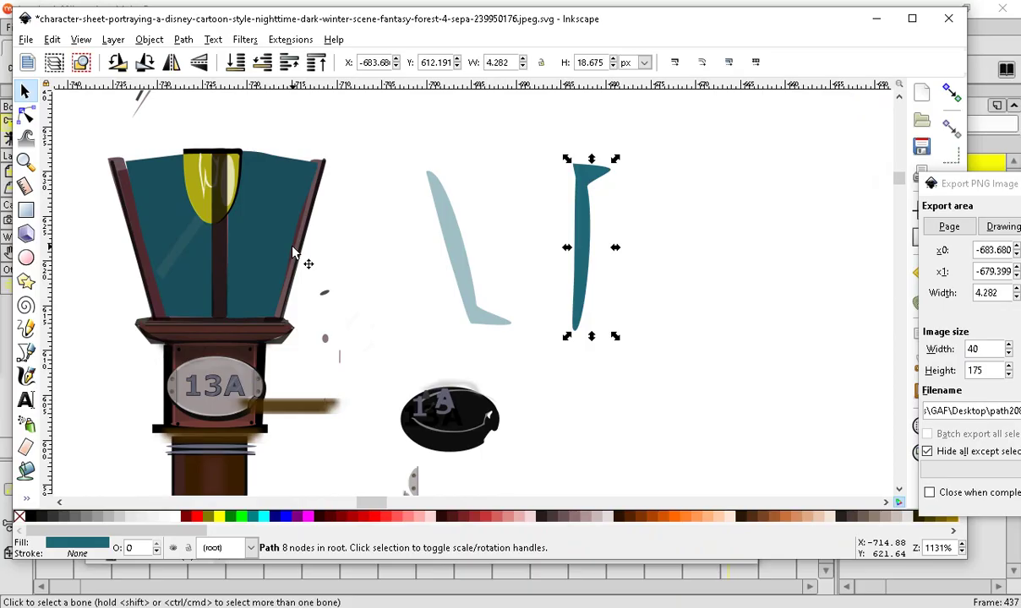
mouse_move(262, 228)
left_mouse_down()
mouse_move(282, 240)
mouse_move(679, 246)
mouse_move(746, 268)
mouse_move(778, 247)
left_mouse_up()
left_click_drag(583, 260, 671, 254)
mouse_move(470, 275)
left_mouse_down()
mouse_move(359, 266)
mouse_move(388, 278)
left_mouse_up()
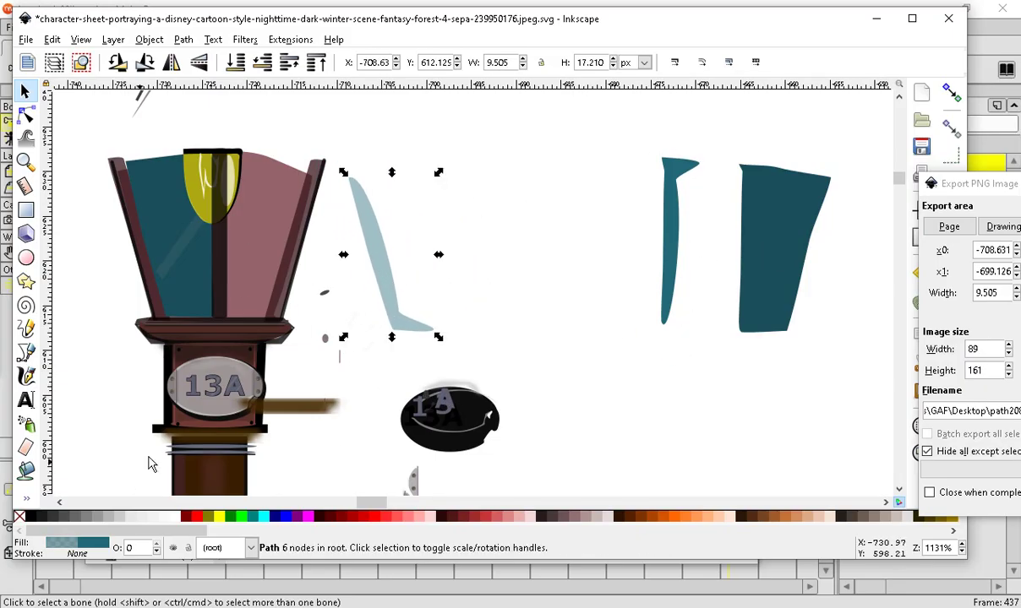
Move the blurred brown bar off the number plate and pull a thin black line out of the lamp's ledge.
scroll(180, 275, "up", 2)
scroll(288, 320, "down", 1)
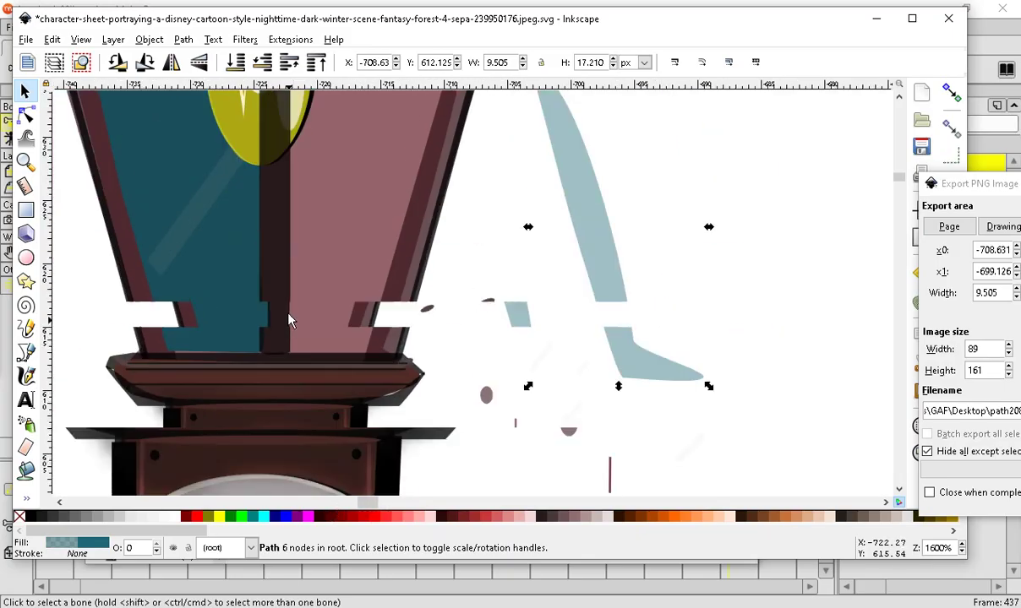
scroll(288, 320, "down", 4)
scroll(288, 329, "up", 6)
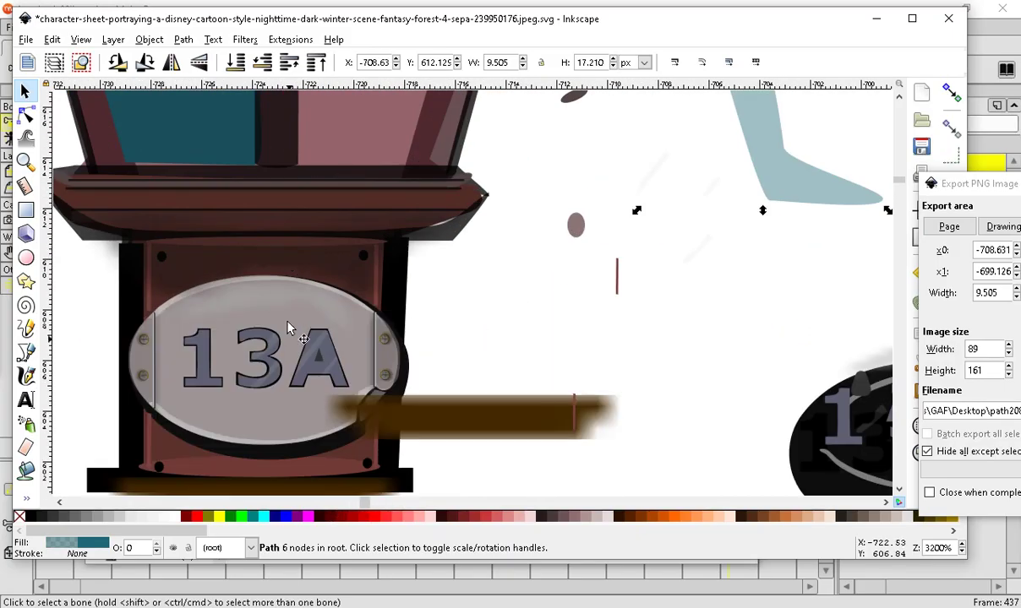
scroll(326, 275, "up", 1)
scroll(165, 273, "down", 1)
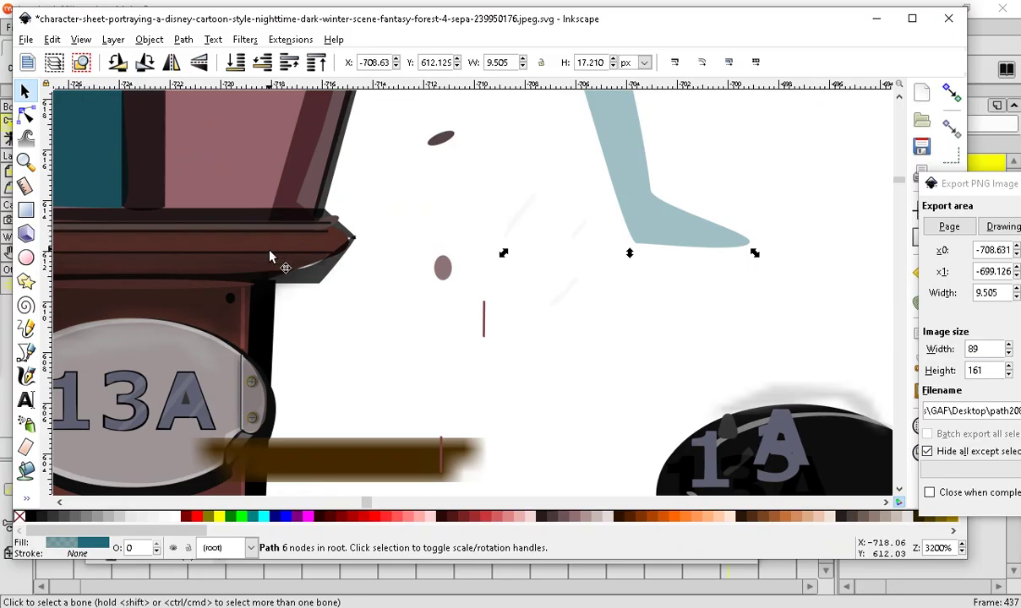
left_click_drag(382, 466, 523, 193)
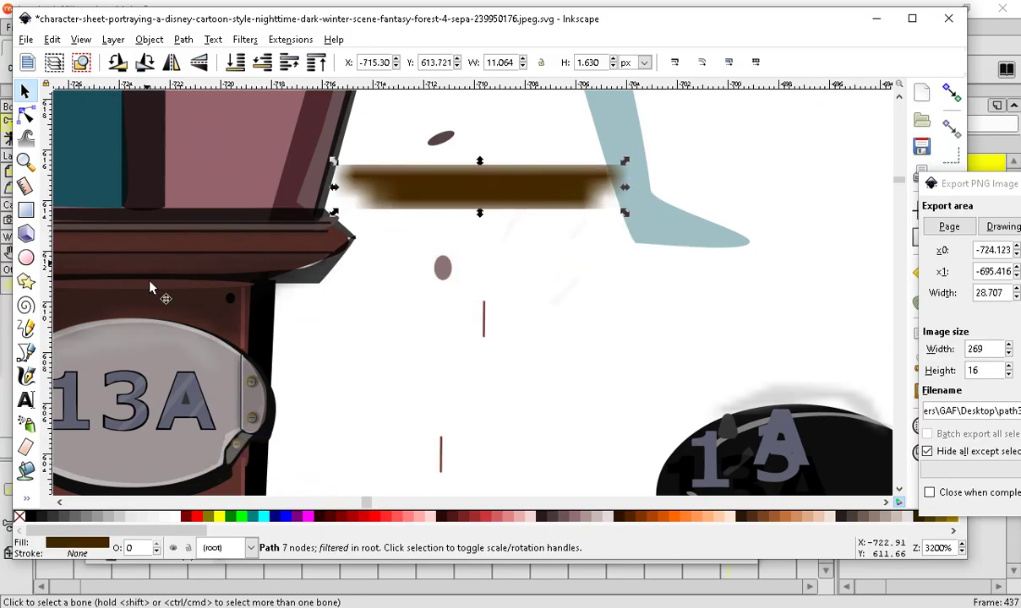
left_click_drag(145, 229, 507, 357)
scroll(334, 304, "down", 2)
scroll(347, 299, "up", 1)
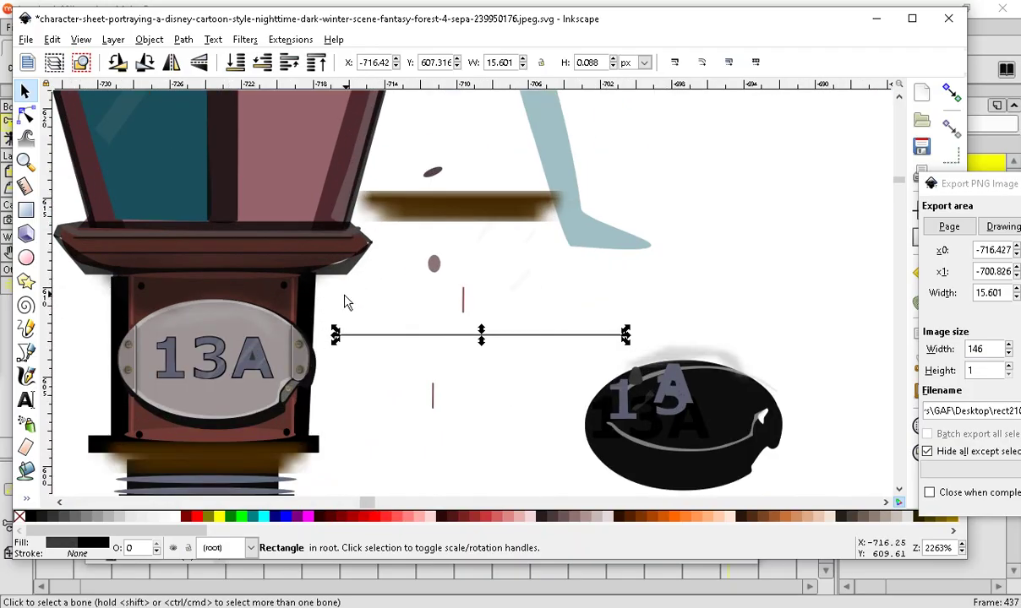
scroll(414, 275, "down", 1)
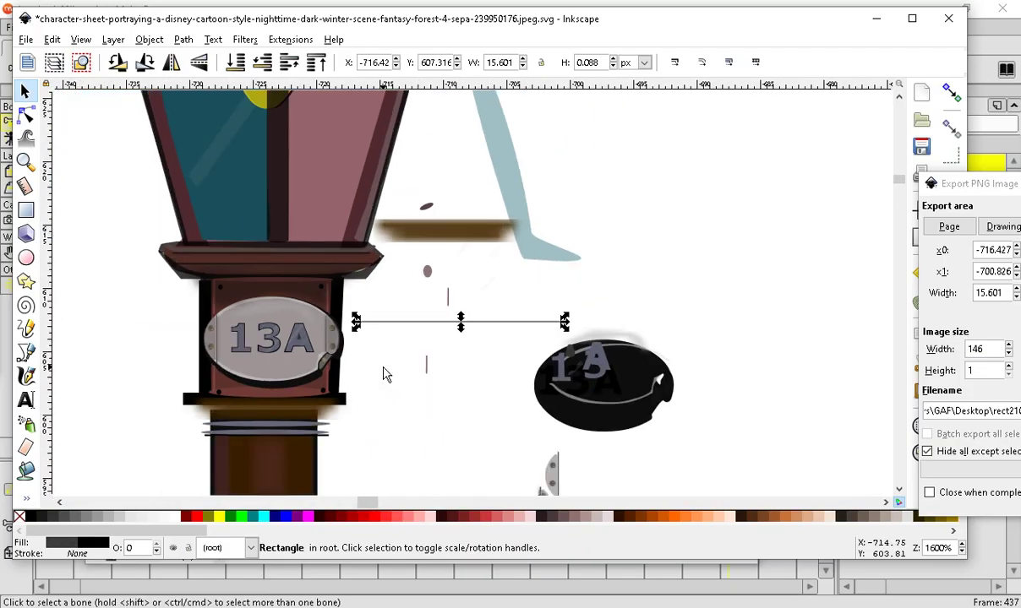
Examine the forest scene again, comparing the whole picture with its separate lamp parts outside the page.
scroll(362, 227, "down", 8)
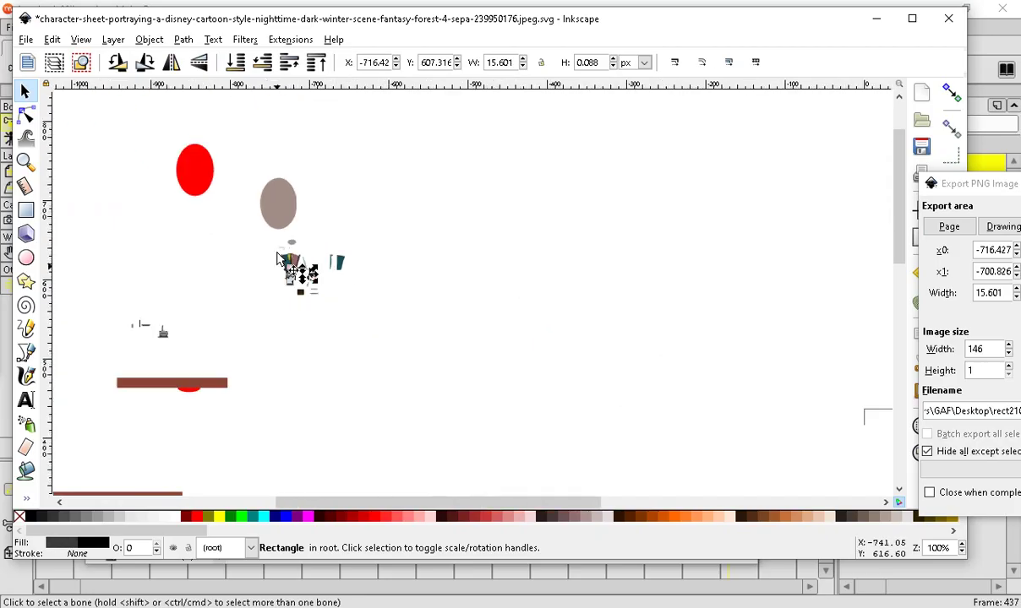
scroll(530, 382, "up", 2)
scroll(245, 194, "down", 2)
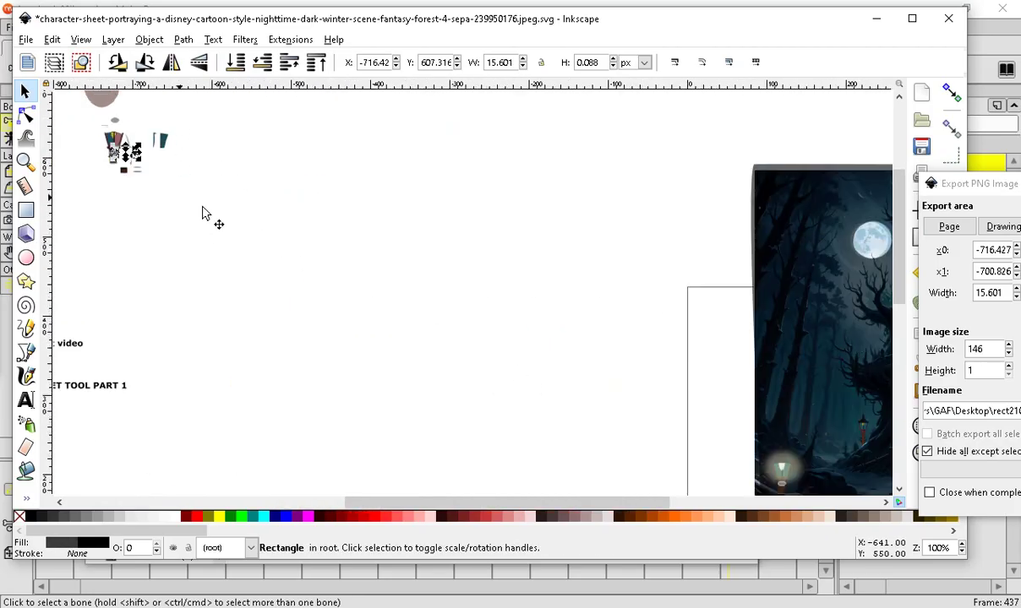
scroll(240, 293, "down", 2)
scroll(712, 446, "up", 2)
scroll(492, 278, "up", 2)
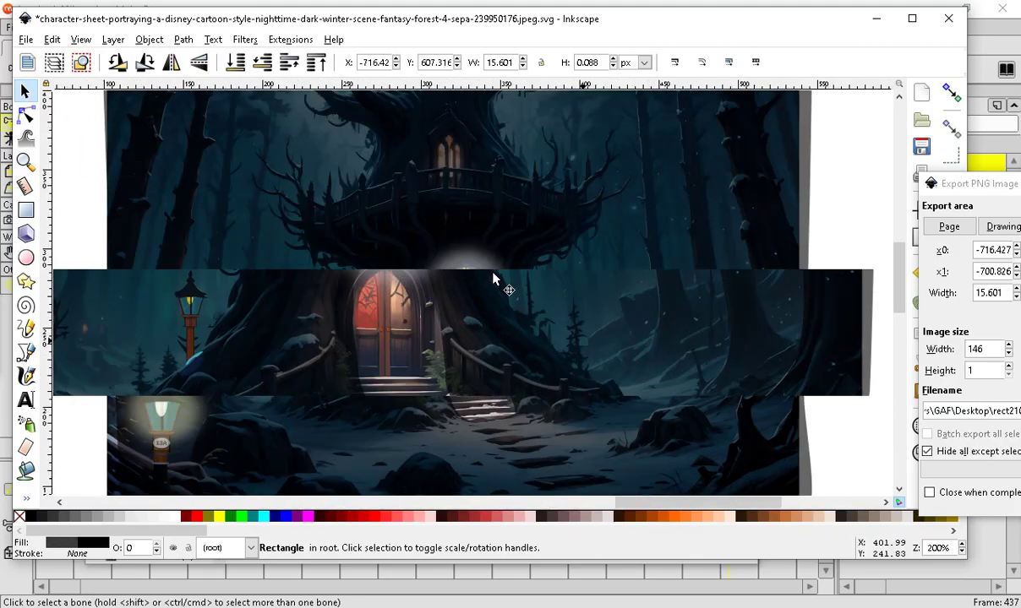
scroll(473, 270, "down", 1)
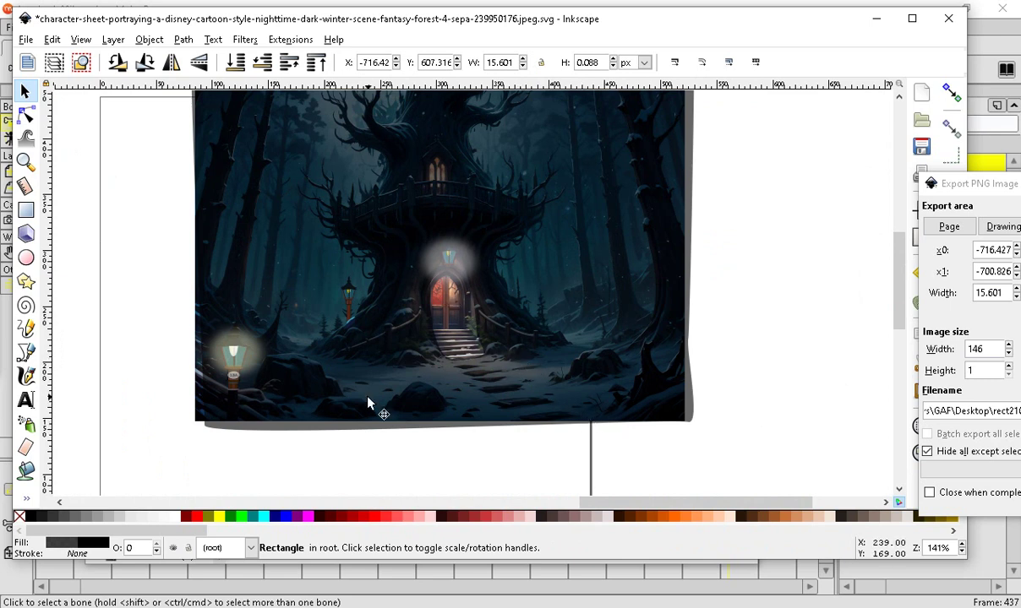
scroll(517, 457, "down", 2)
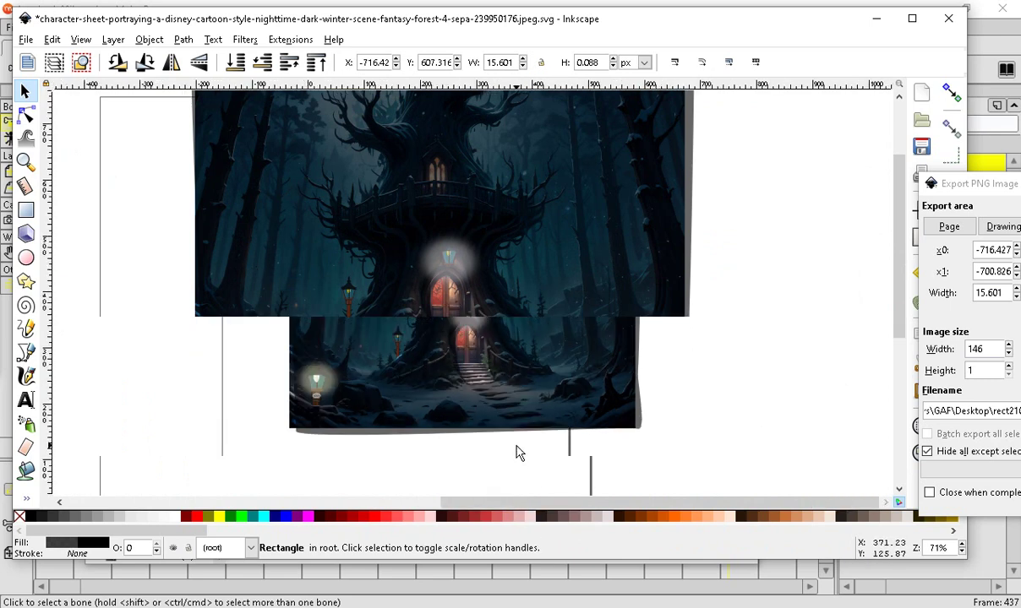
Move the whole forest scene group onto the page, to about X 16, Y 140 px.
scroll(454, 304, "up", 1)
scroll(454, 303, "up", 1)
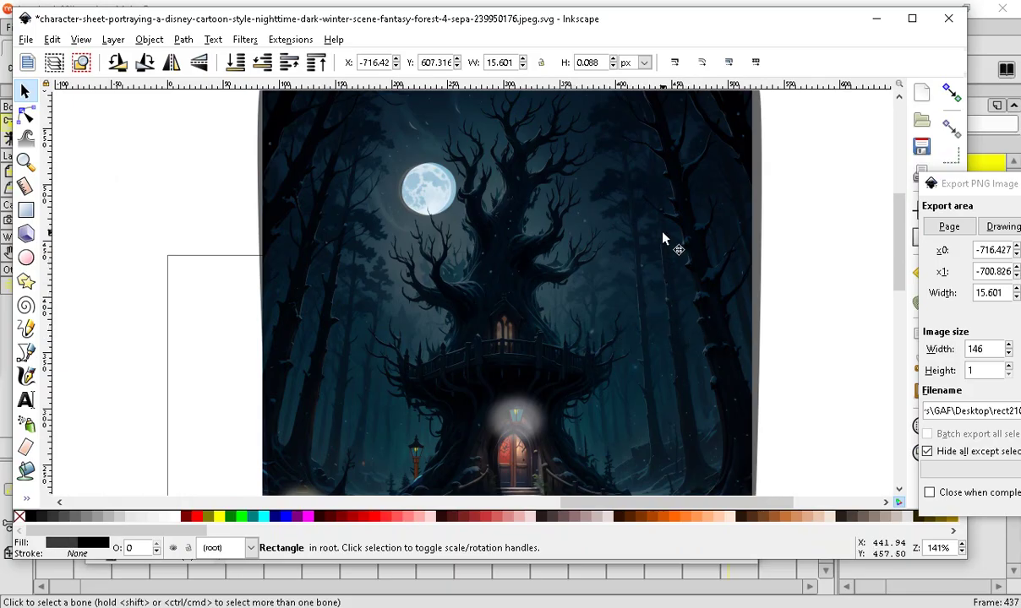
left_click_drag(656, 266, 473, 190)
left_click_drag(483, 313, 478, 288)
scroll(479, 288, "down", 1)
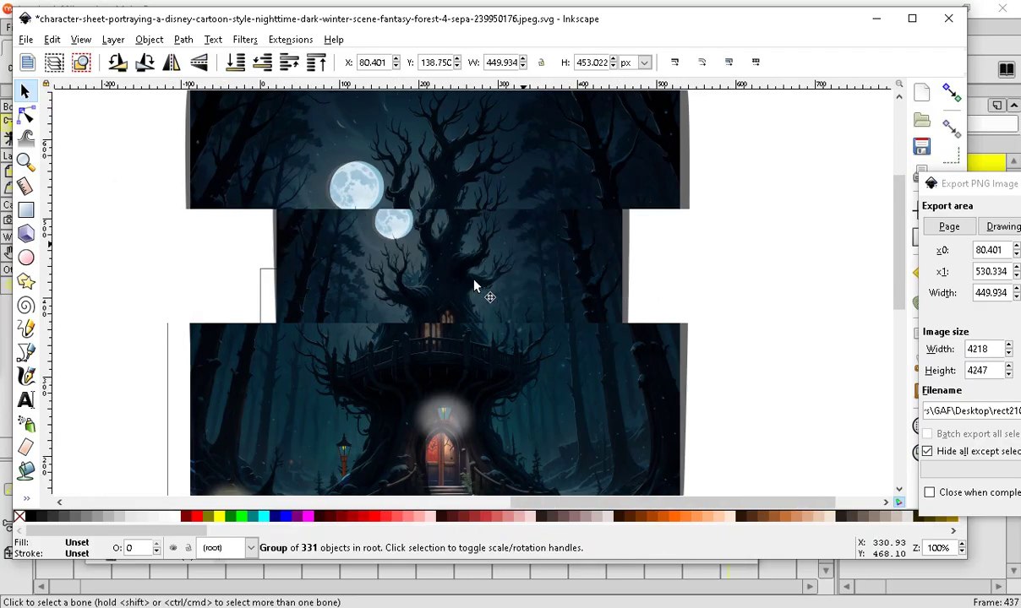
Enter the scene group and move its dark night overlay off the picture into the blank area beside it, leaving nothing selected.
scroll(477, 293, "up", 2)
double_click(541, 236)
left_click(565, 213)
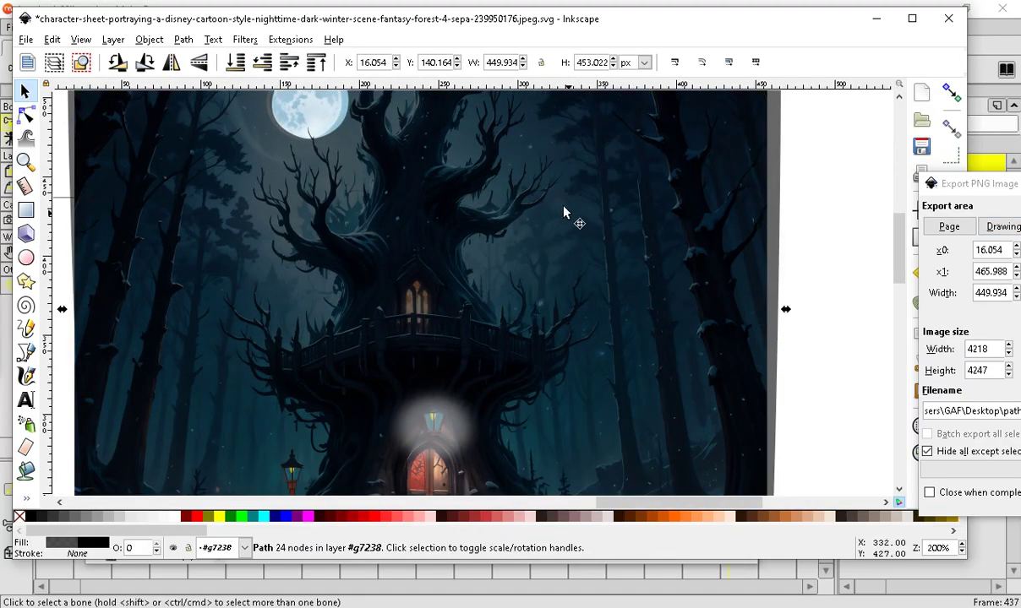
scroll(618, 295, "down", 3)
left_click_drag(619, 295, 310, 298)
scroll(570, 443, "up", 2)
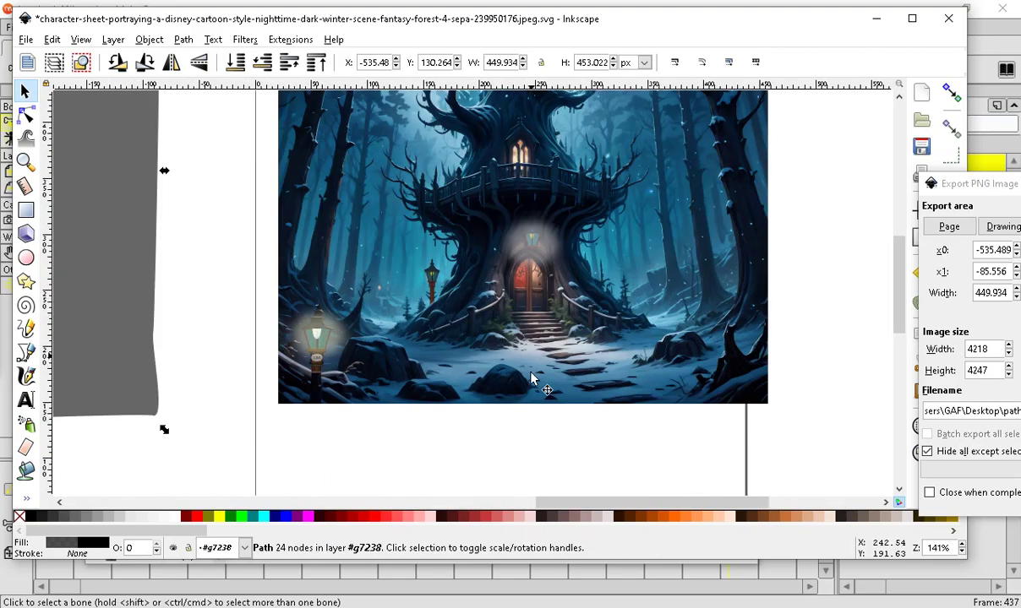
scroll(530, 374, "up", 2)
scroll(510, 372, "down", 5)
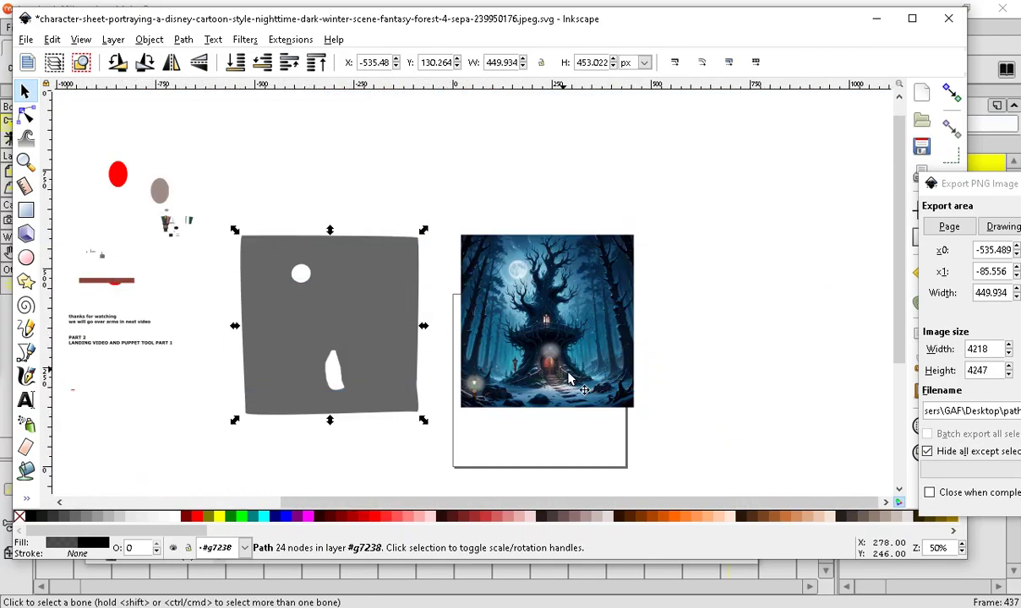
scroll(439, 333, "up", 2)
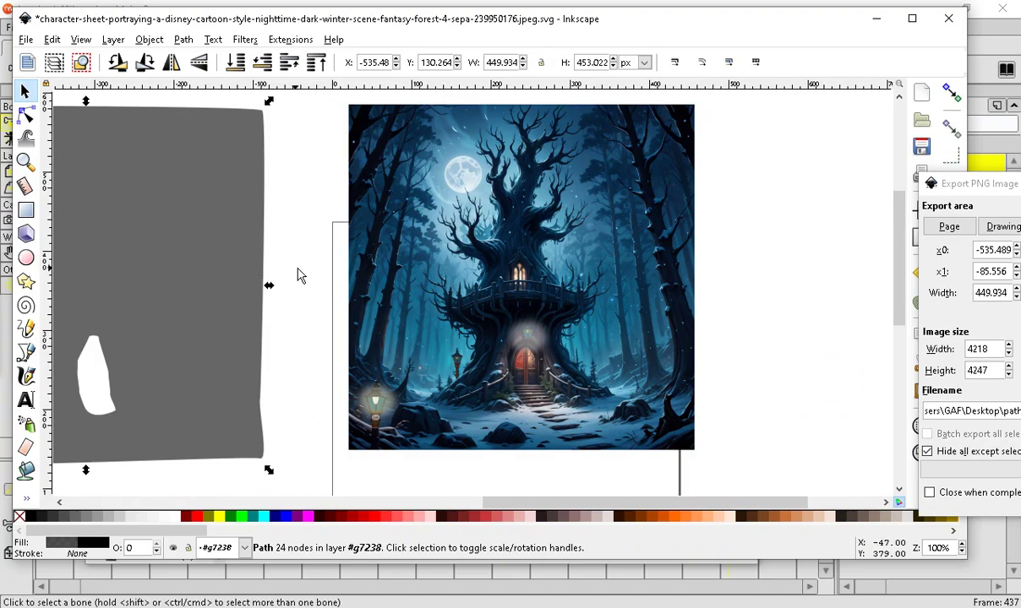
left_click(718, 275)
Draw a rectangle about 383 × 443 px in the empty area beside the forest picture and fill it gray.
scroll(191, 346, "down", 1)
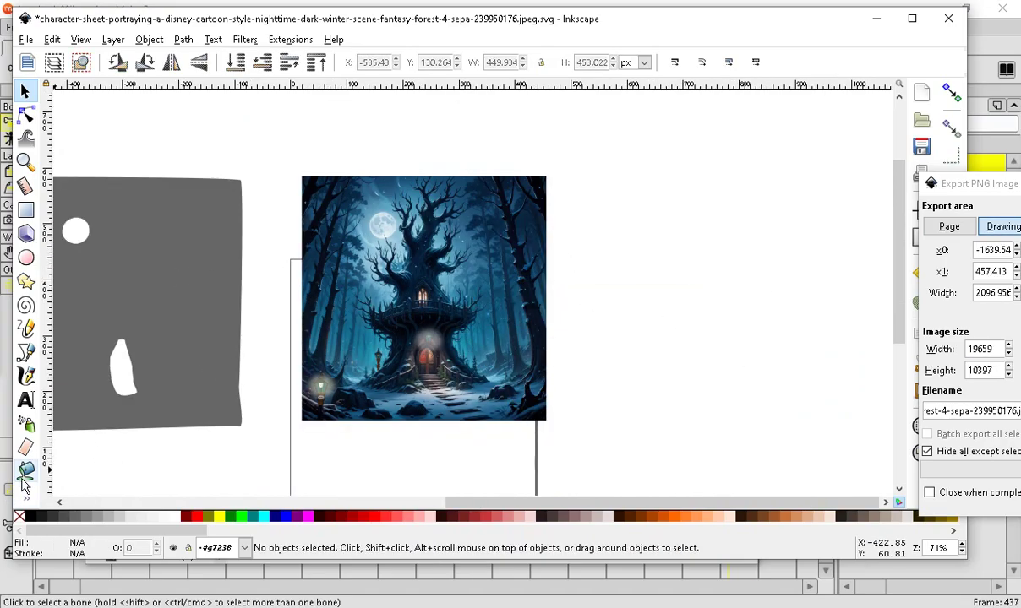
left_click(25, 209)
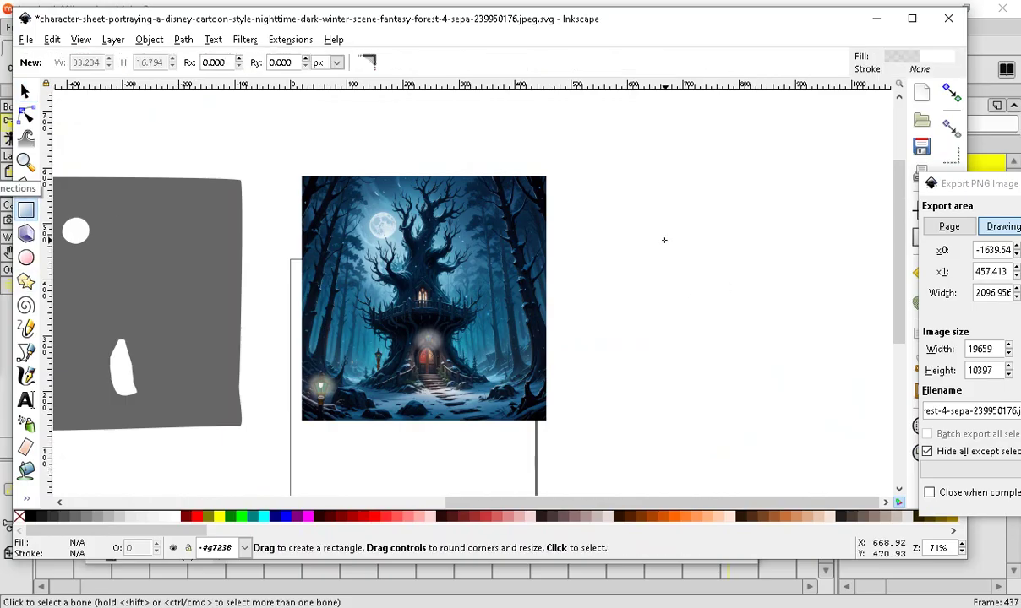
mouse_move(578, 171)
left_mouse_down()
mouse_move(792, 380)
mouse_move(766, 389)
mouse_move(793, 418)
left_mouse_up()
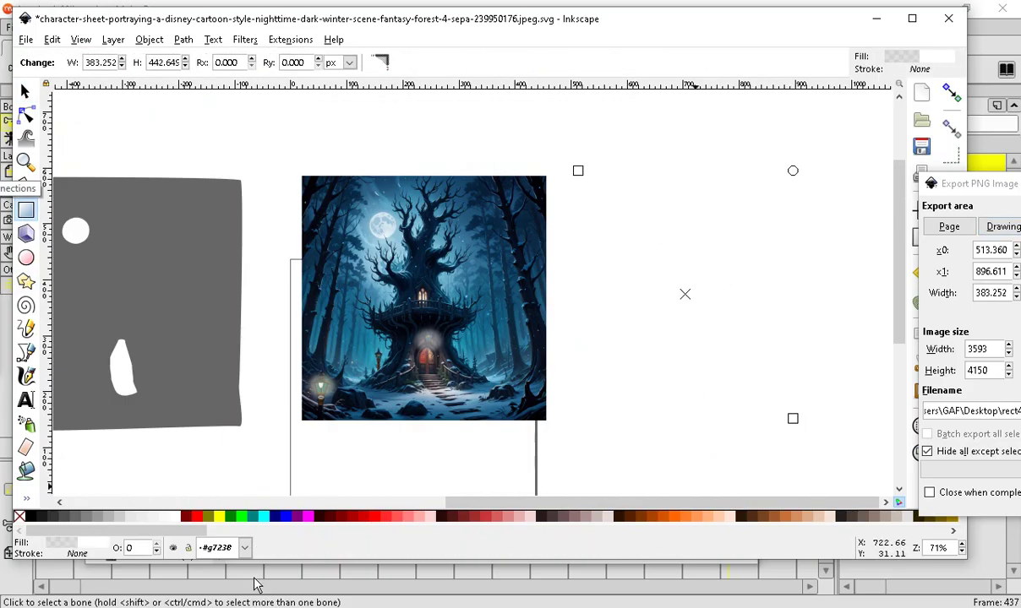
left_click(68, 516)
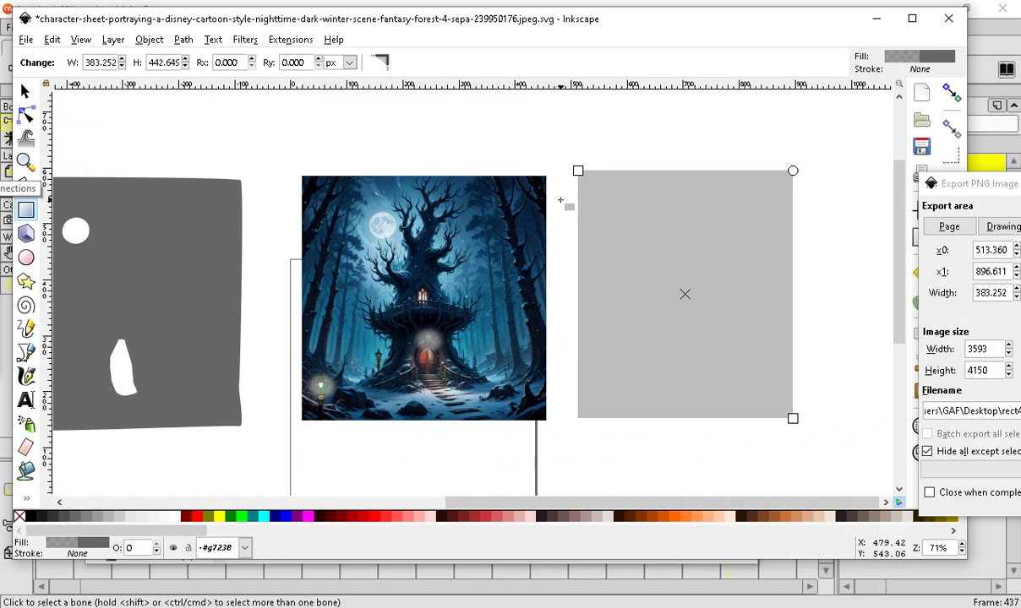
Make the rectangle's fill fully opaque with alpha 255 and darken it to lightness 65.
left_click(149, 40)
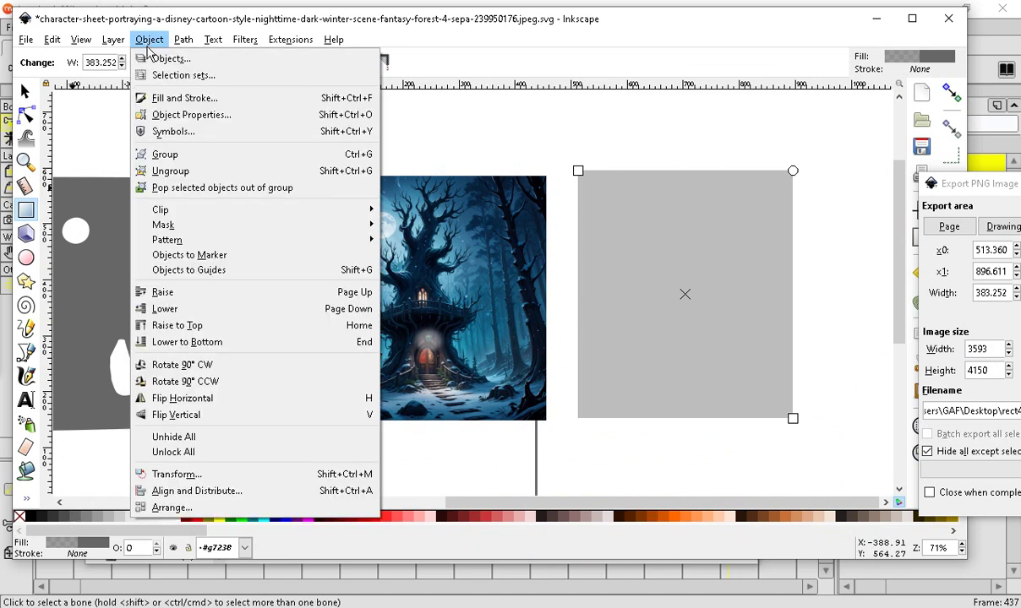
left_click(182, 98)
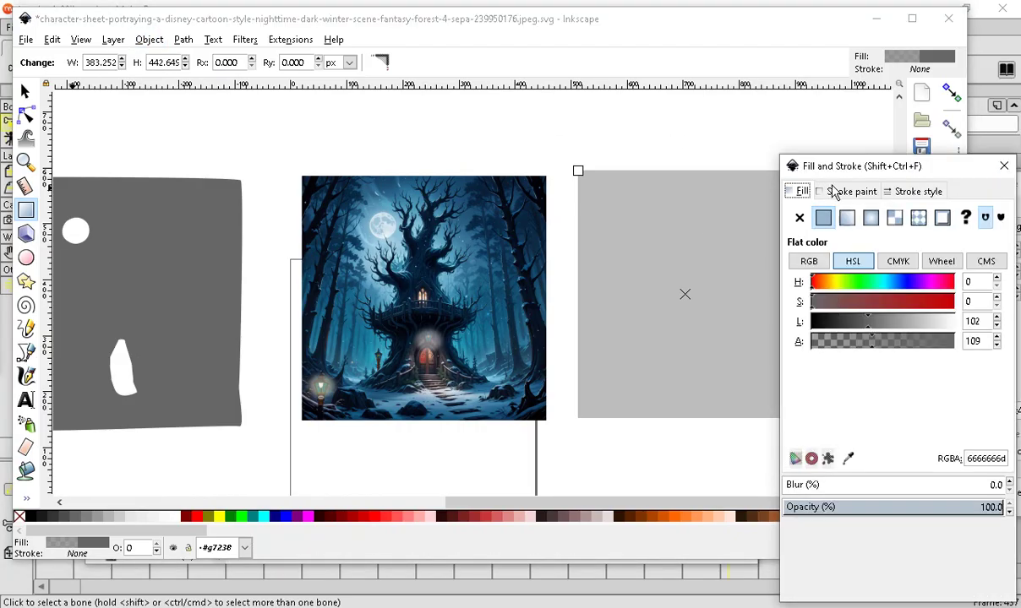
mouse_move(790, 162)
left_mouse_down()
mouse_move(676, 67)
mouse_move(718, 69)
left_mouse_up()
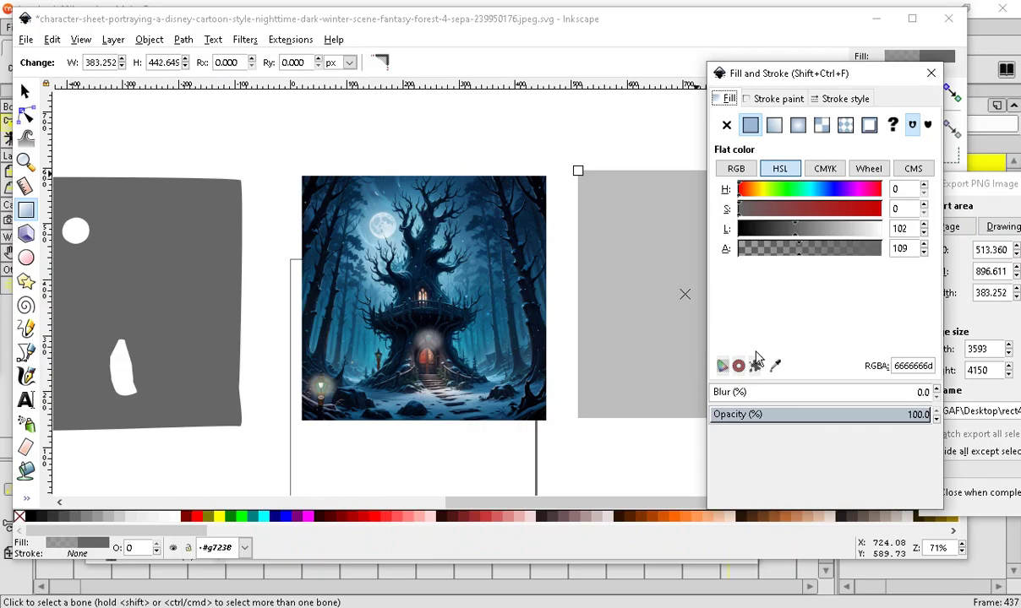
left_click_drag(768, 78, 801, 96)
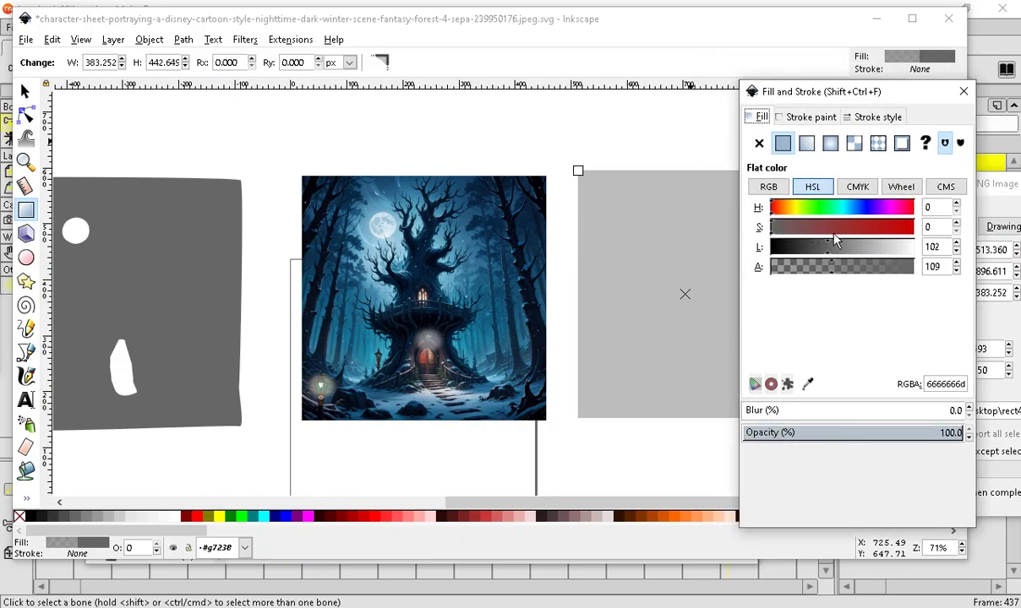
left_click_drag(839, 277, 946, 268)
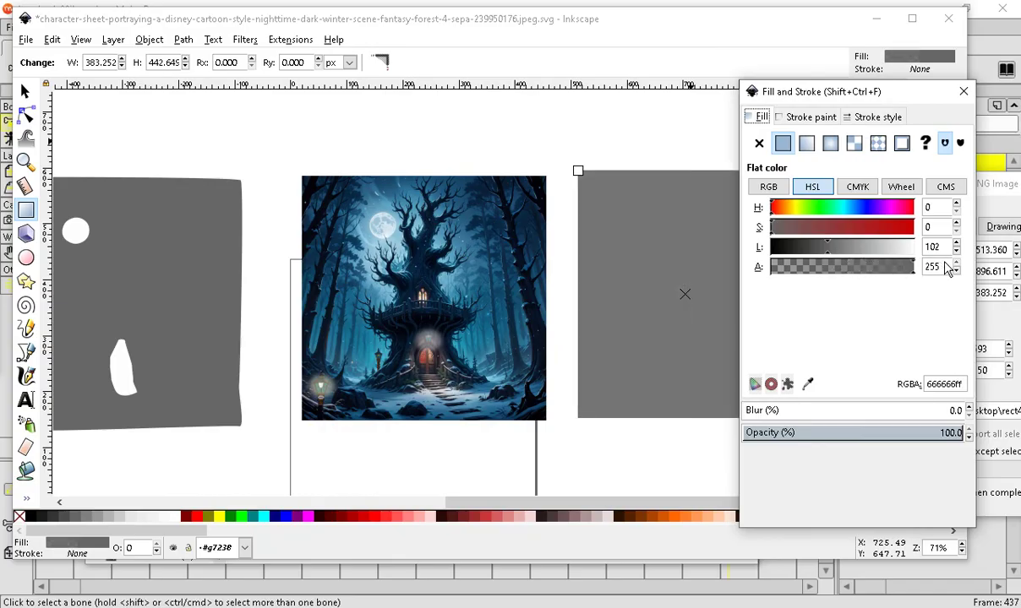
left_click_drag(834, 251, 807, 252)
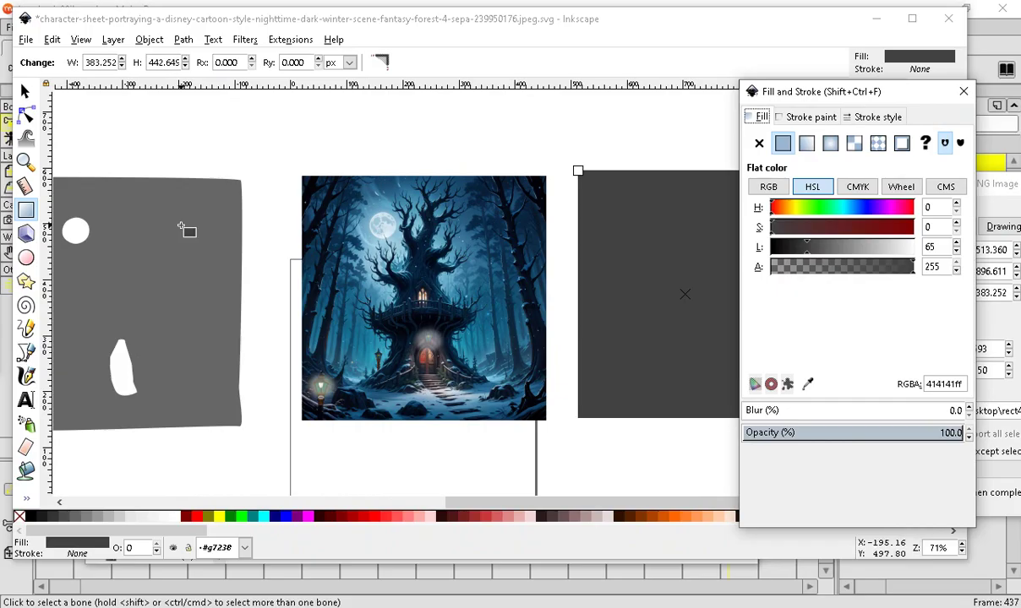
scroll(187, 228, "down", 1)
scroll(431, 213, "up", 2)
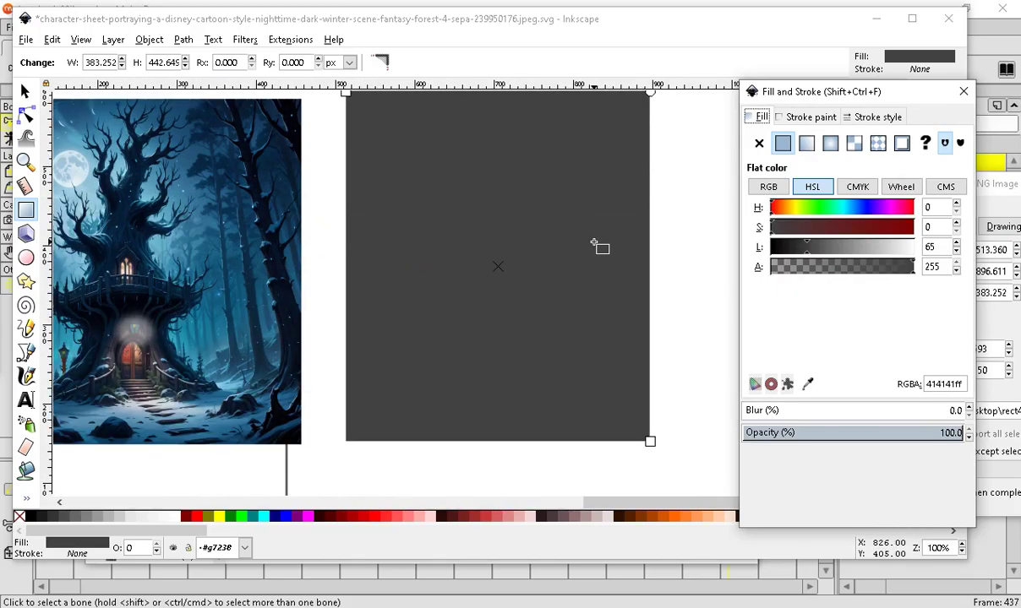
scroll(590, 238, "down", 2)
scroll(627, 269, "up", 1)
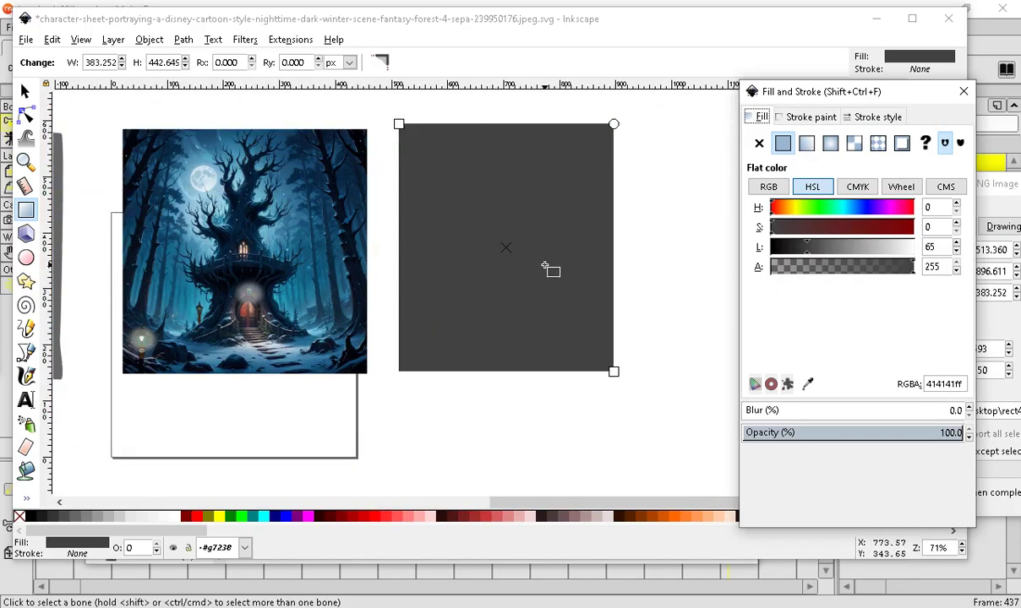
Bucket-fill the dark rectangle to create a path copy, and place the copy and the original rectangle side by side.
left_click(25, 472)
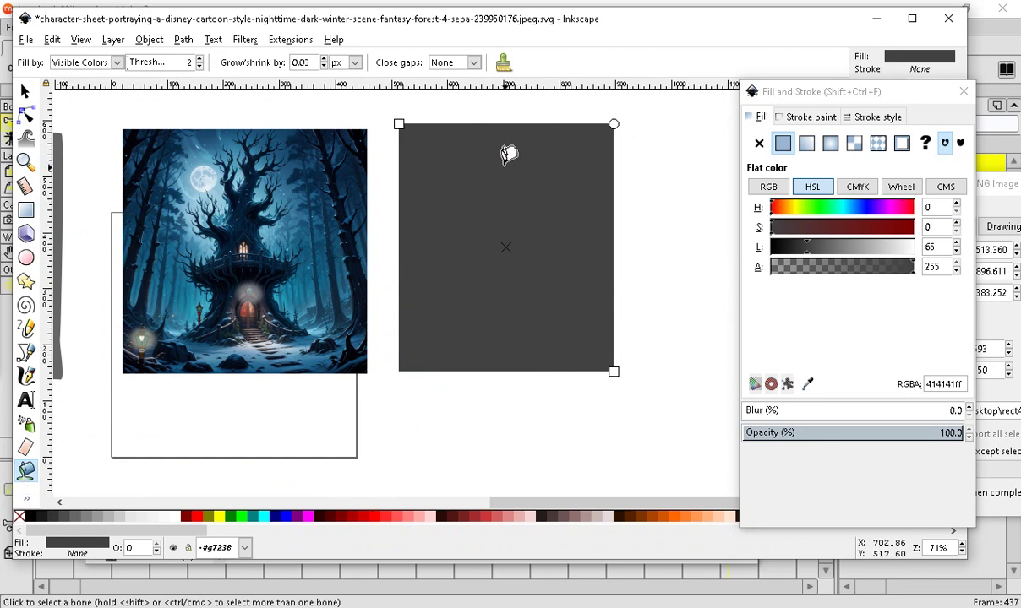
left_click(476, 153)
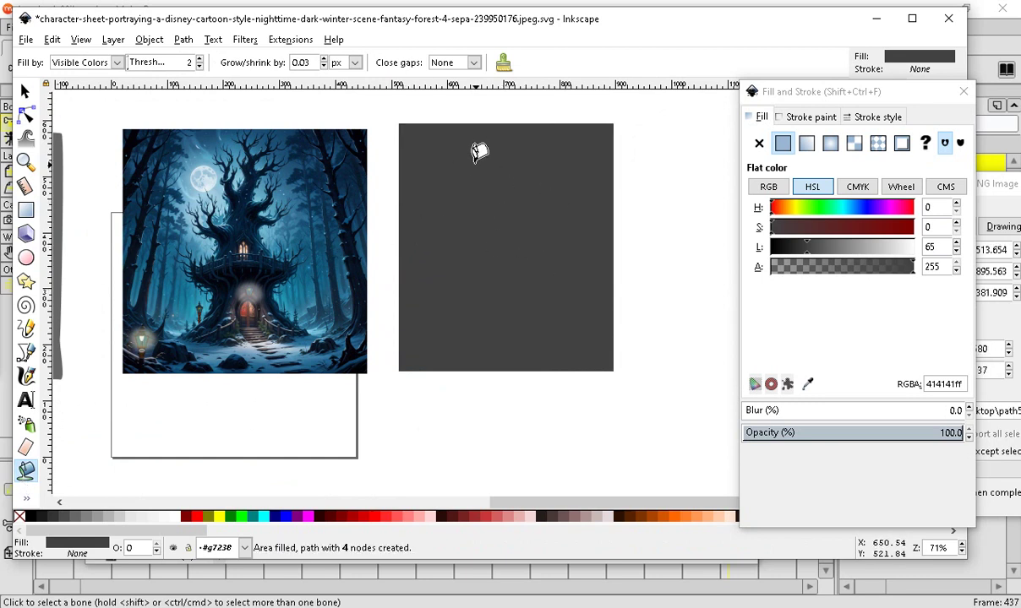
left_click(23, 91)
left_click_drag(555, 193, 493, 398)
scroll(275, 184, "down", 1)
left_click_drag(461, 202, 629, 247)
left_click_drag(424, 397, 461, 277)
scroll(596, 261, "up", 1)
left_click(579, 236)
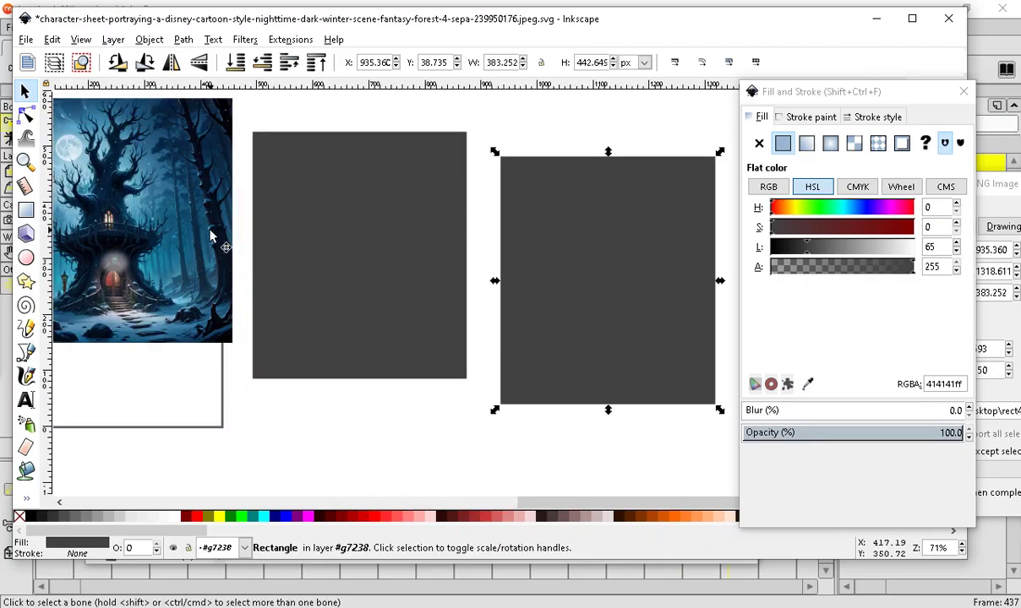
left_click_drag(612, 267, 574, 230)
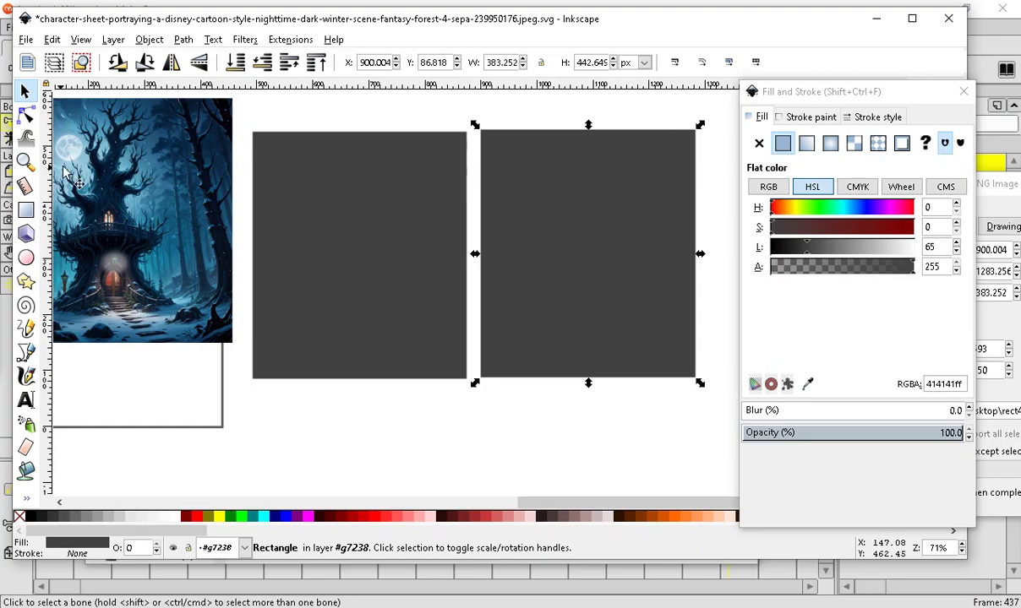
Try to pull the original rectangle's upper-right corner outward with node editing.
left_click(25, 114)
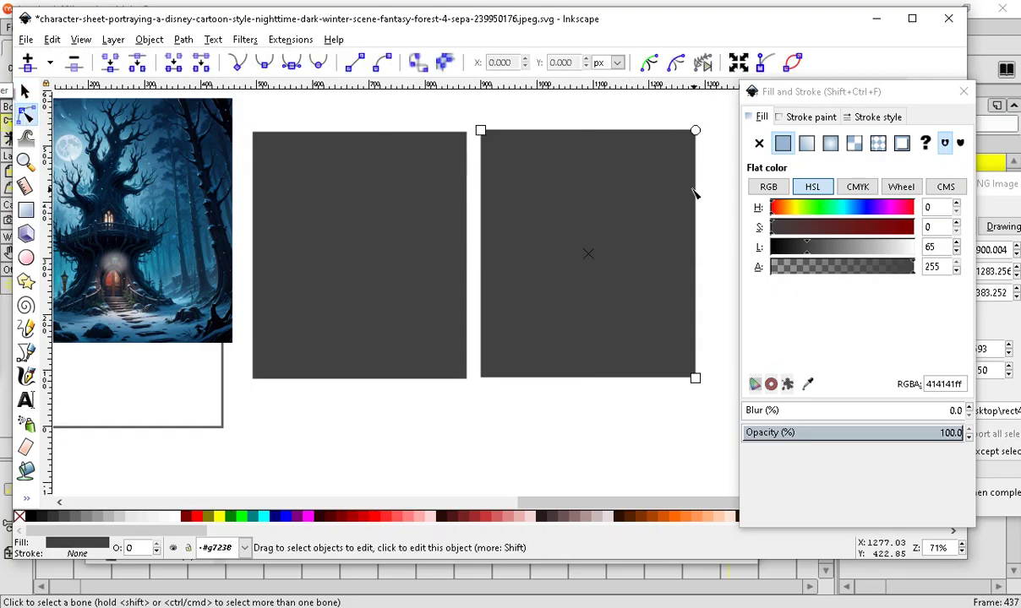
left_click_drag(694, 133, 705, 110)
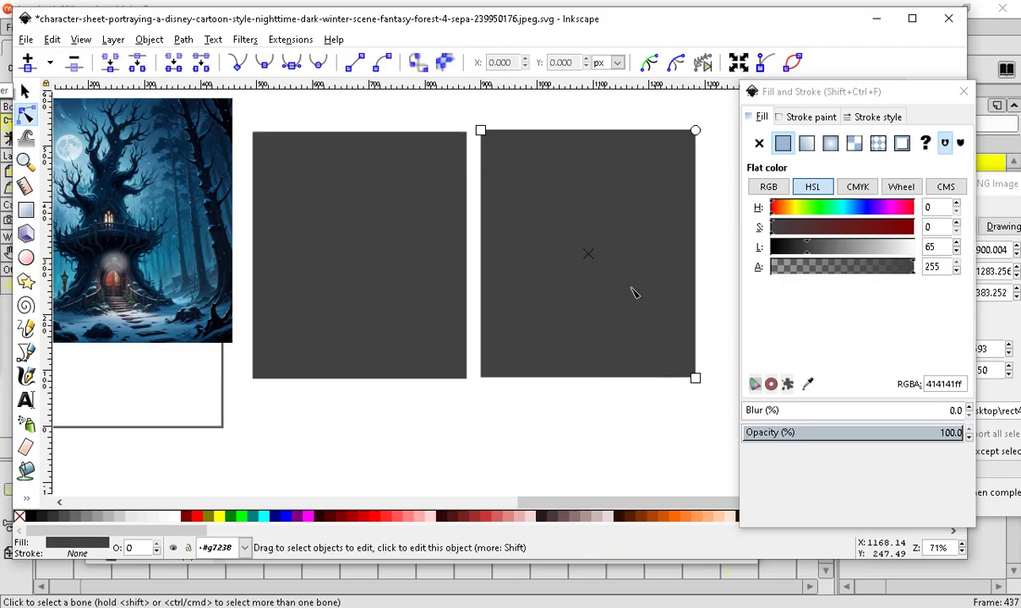
Shift the bucket-filled copy slightly and pull its upper-right node inward to about X 767, Y 415 px.
left_click(25, 91)
left_click_drag(319, 165, 308, 186)
left_click(25, 114)
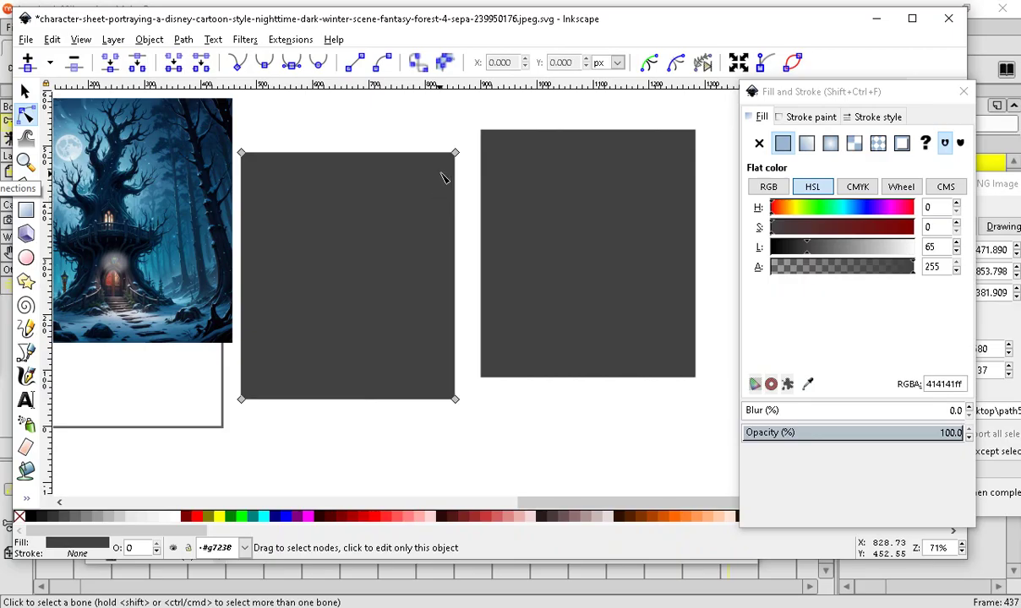
left_click_drag(455, 154, 407, 193)
key("Escape")
scroll(613, 236, "up", 1)
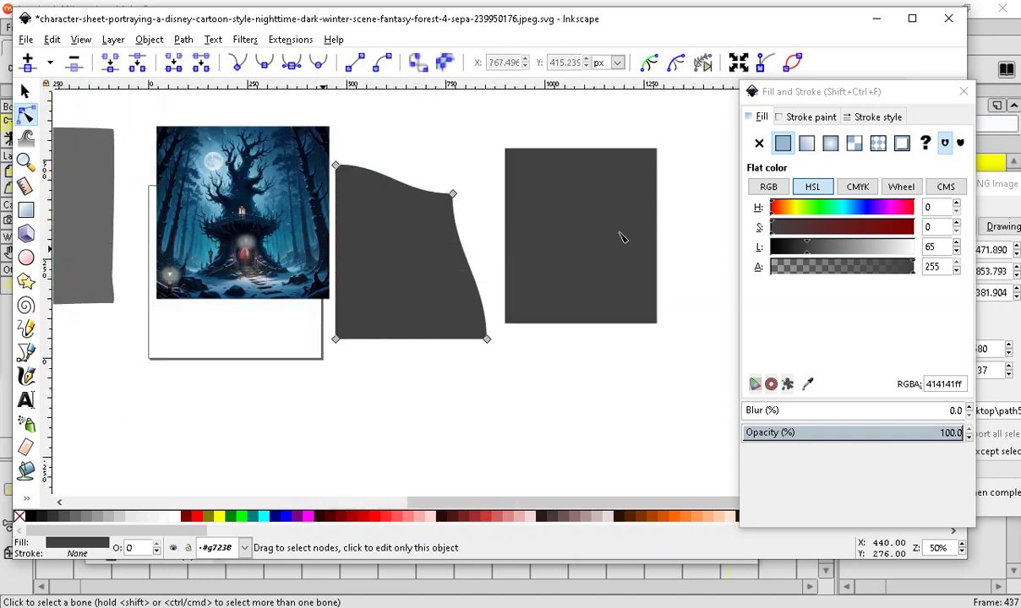
scroll(562, 228, "up", 2)
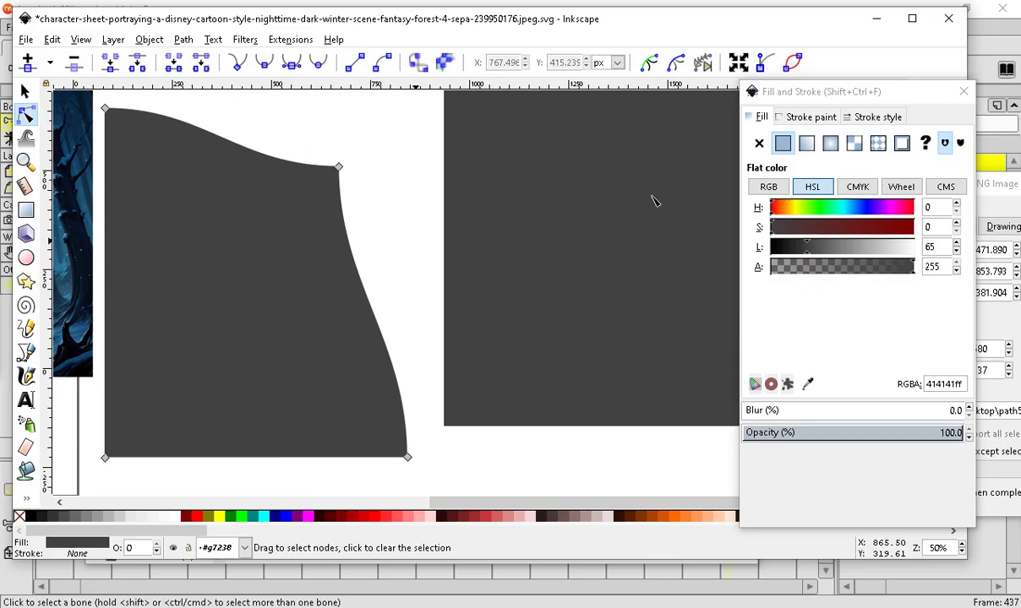
Try the original rectangle's corner-rounding handle and resize the rectangle from its lower-right corner to about 473 px wide.
scroll(591, 236, "down", 2)
left_click(542, 228)
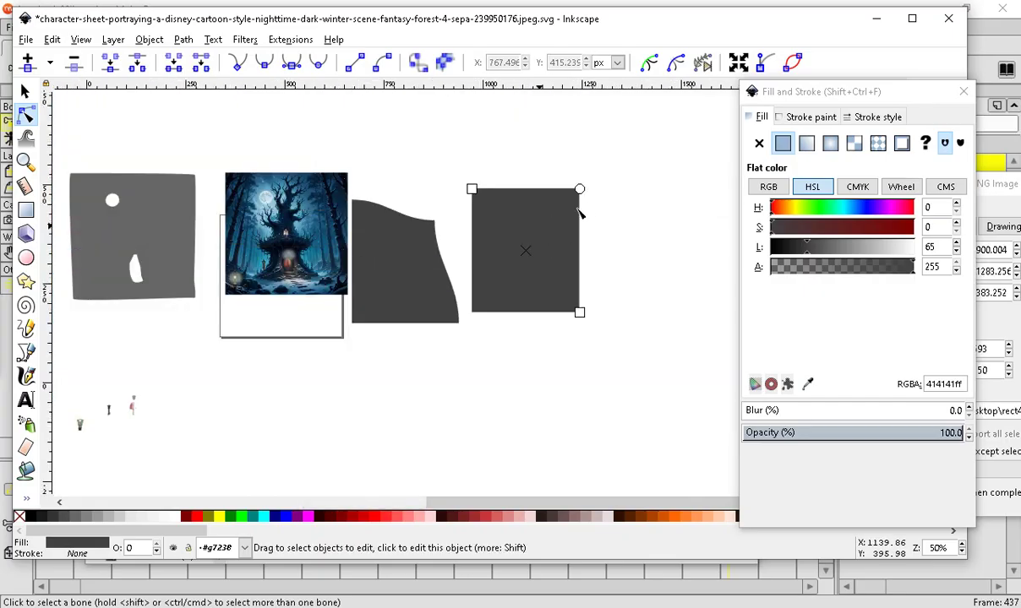
scroll(580, 214, "up", 1)
left_click_drag(595, 174, 559, 172)
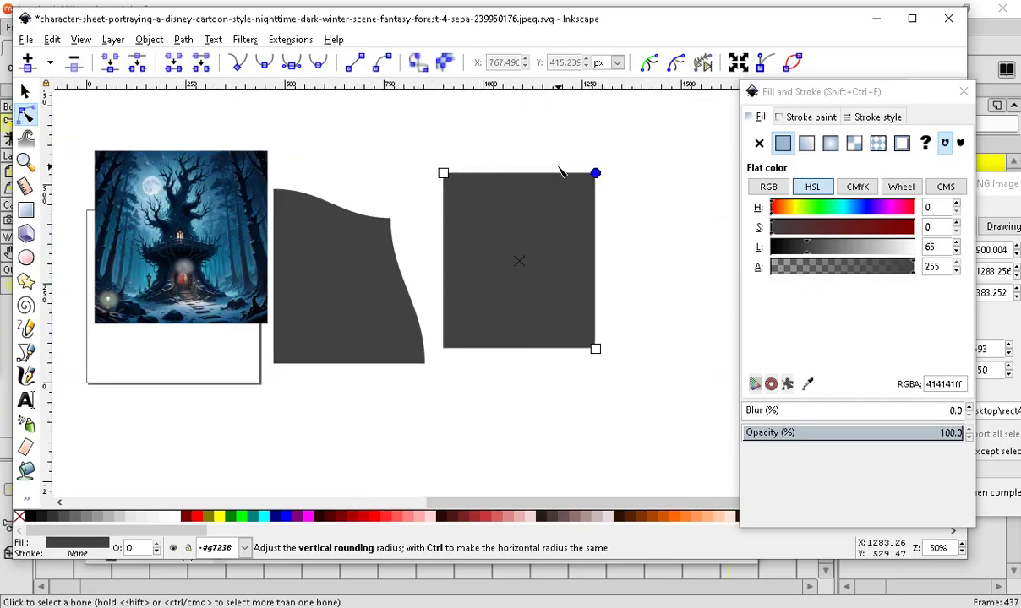
left_click_drag(596, 348, 632, 335)
scroll(416, 255, "up", 1)
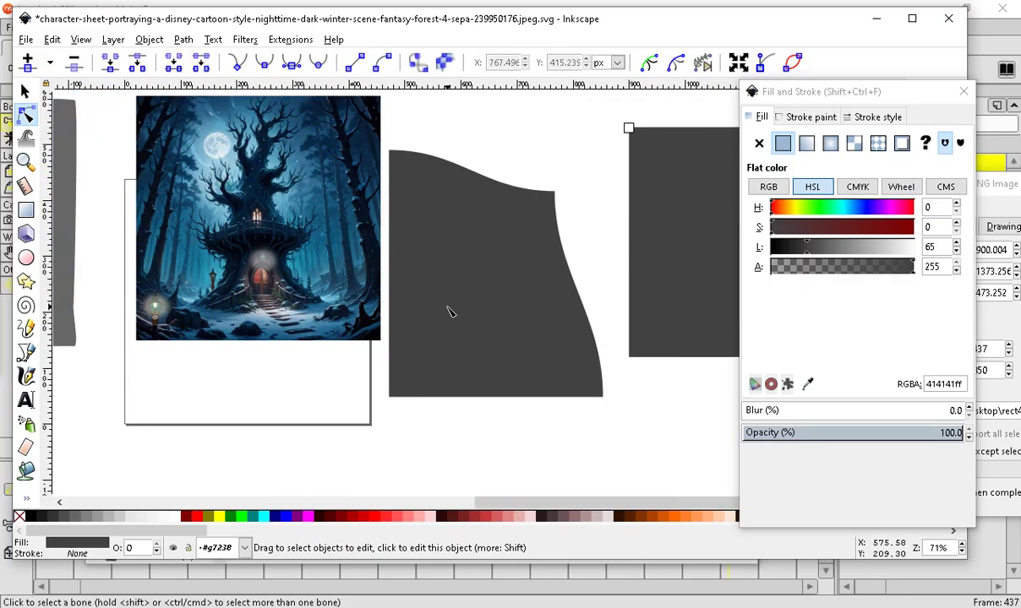
Move the reshaped bucket-filled copy over the forest picture, to about X 222, Y 94 px.
left_click(450, 312)
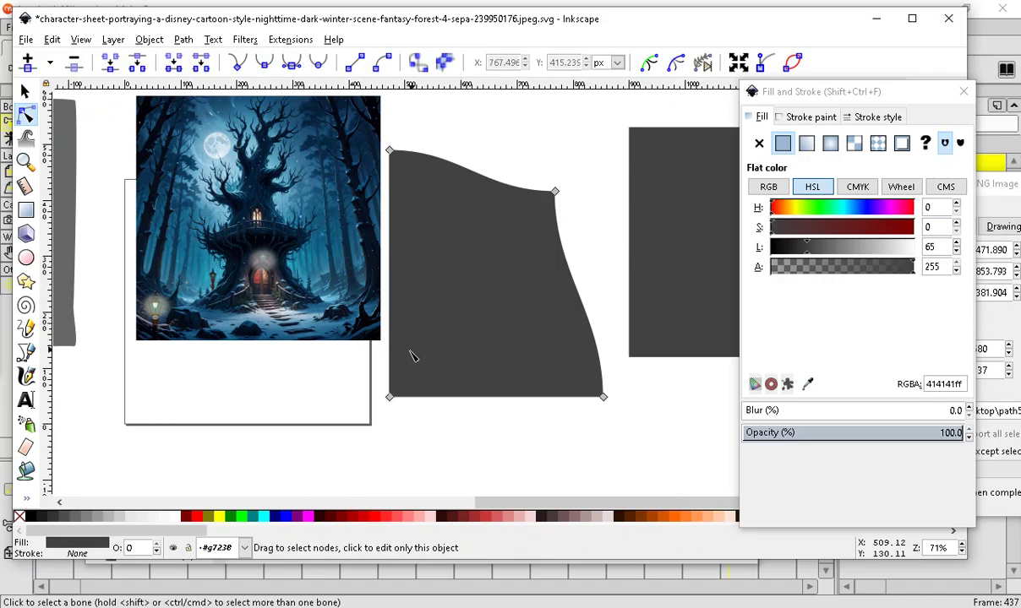
scroll(457, 287, "down", 1)
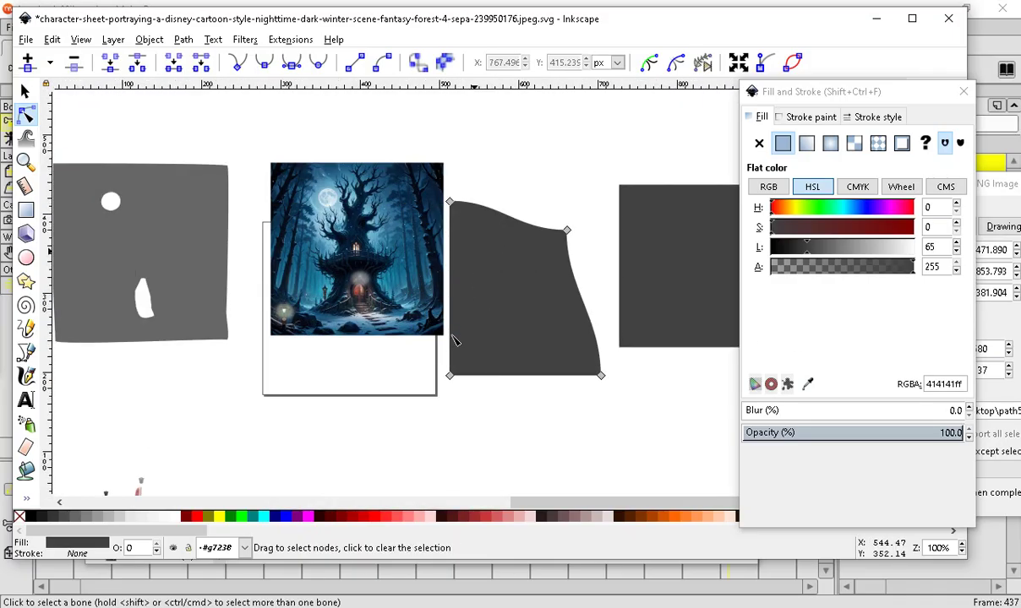
scroll(482, 260, "up", 2)
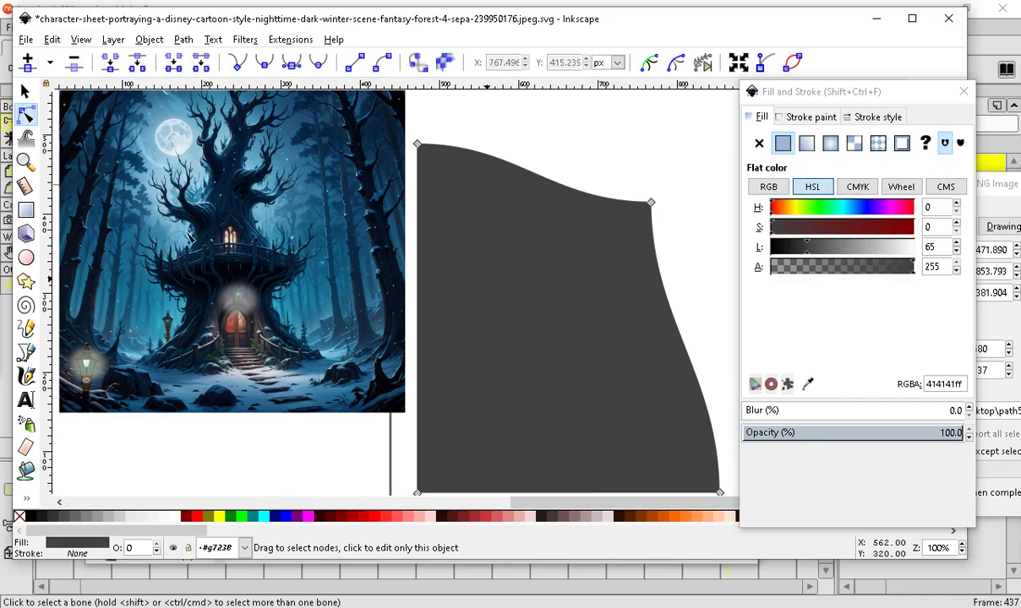
left_click(26, 92)
mouse_move(514, 340)
left_mouse_down()
mouse_move(523, 382)
mouse_move(346, 272)
mouse_move(316, 303)
left_mouse_up()
scroll(510, 316, "down", 1)
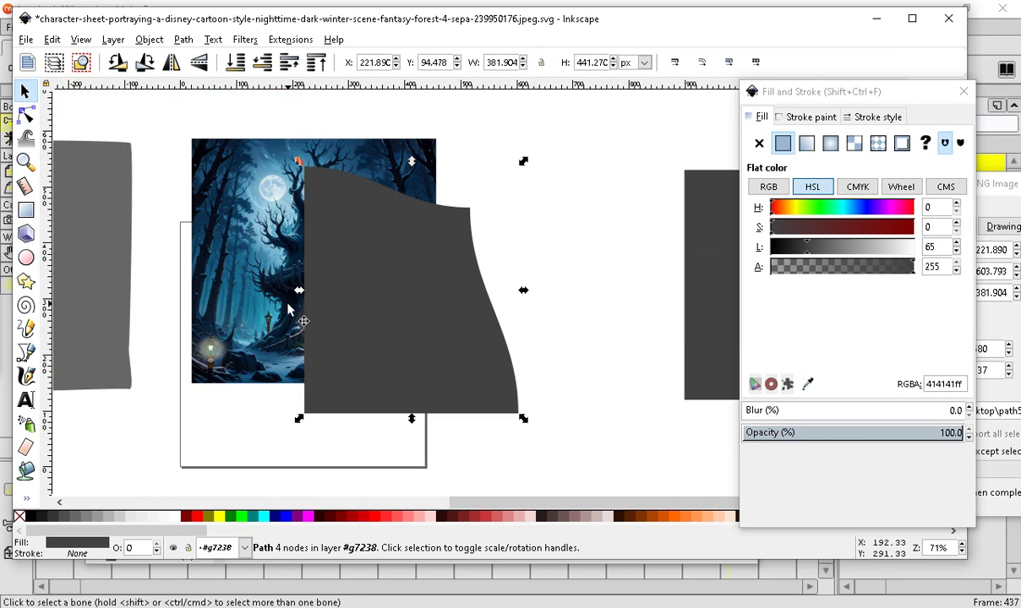
scroll(376, 350, "up", 1)
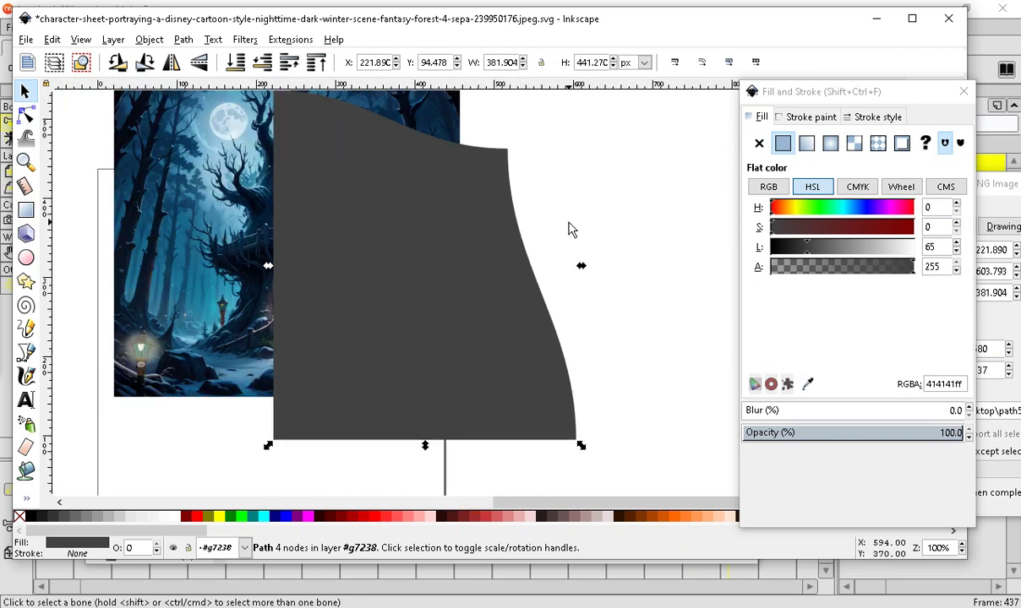
Set the overlay's fill to lightness 37 and alpha 196, and move it over the forest picture, to about X 32, Y 148 px.
mouse_move(790, 267)
left_mouse_down()
mouse_move(893, 268)
mouse_move(741, 281)
mouse_move(963, 267)
left_mouse_up()
mouse_move(815, 258)
left_mouse_down()
mouse_move(766, 259)
mouse_move(792, 263)
left_mouse_up()
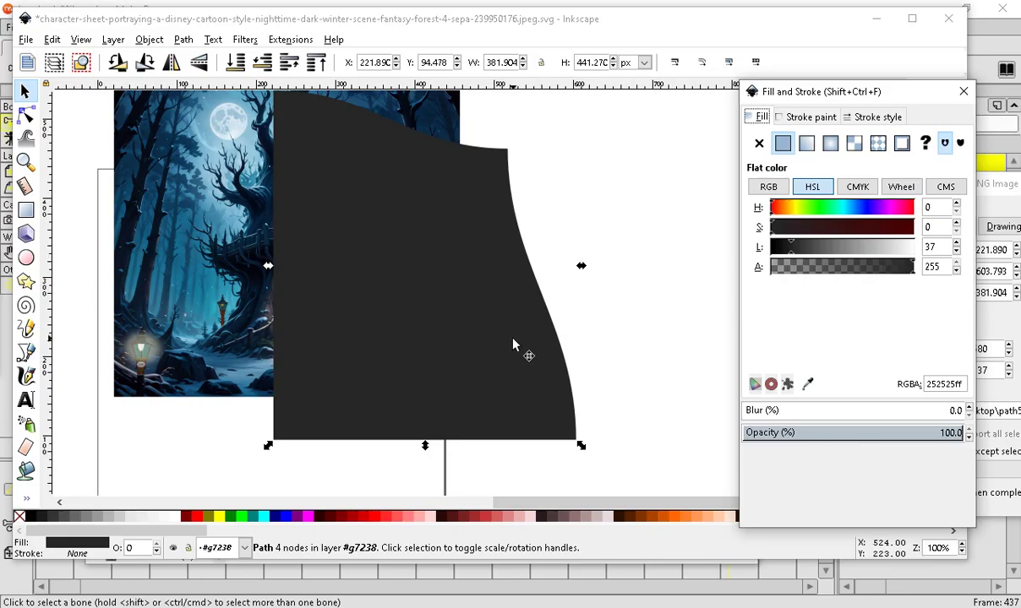
left_click_drag(903, 277, 879, 276)
scroll(562, 292, "down", 2)
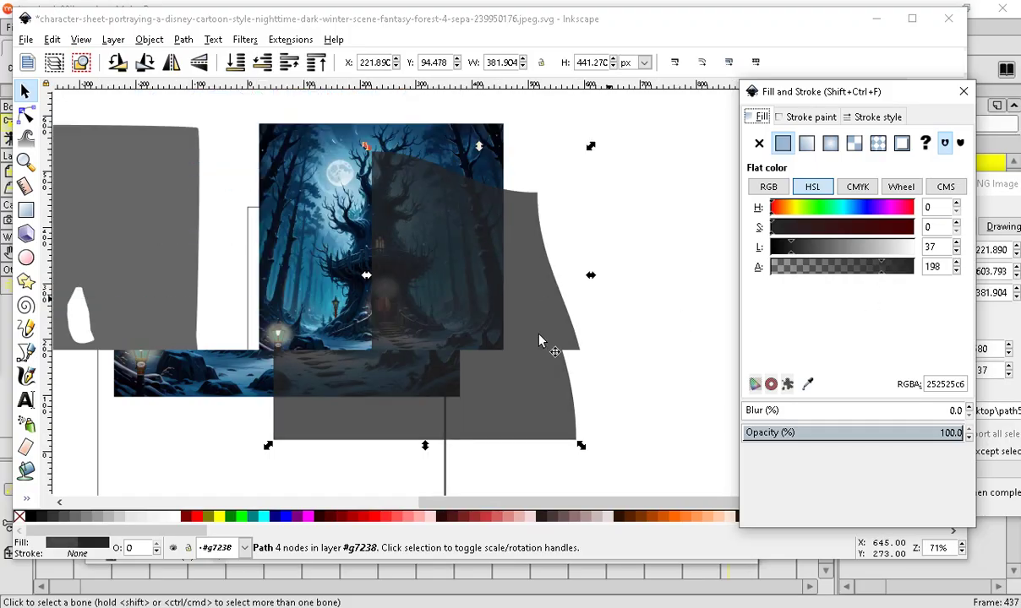
left_click_drag(501, 307, 426, 281)
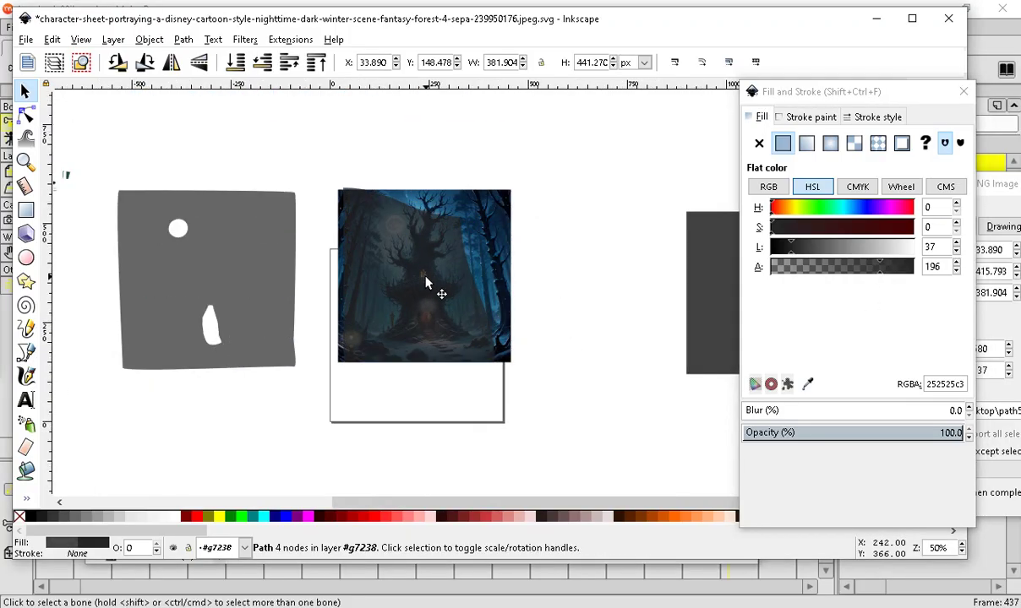
Erase a thin slit through the dark overlay with the Eraser at width 6, from the lantern down to the upper part of the tree's door.
scroll(425, 283, "up", 5)
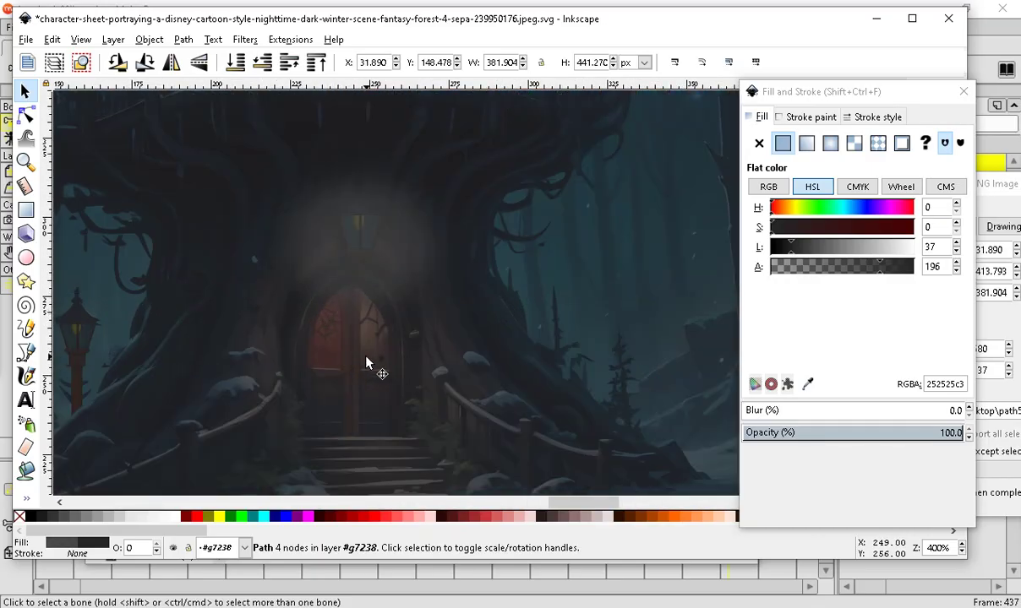
scroll(425, 412, "down", 1)
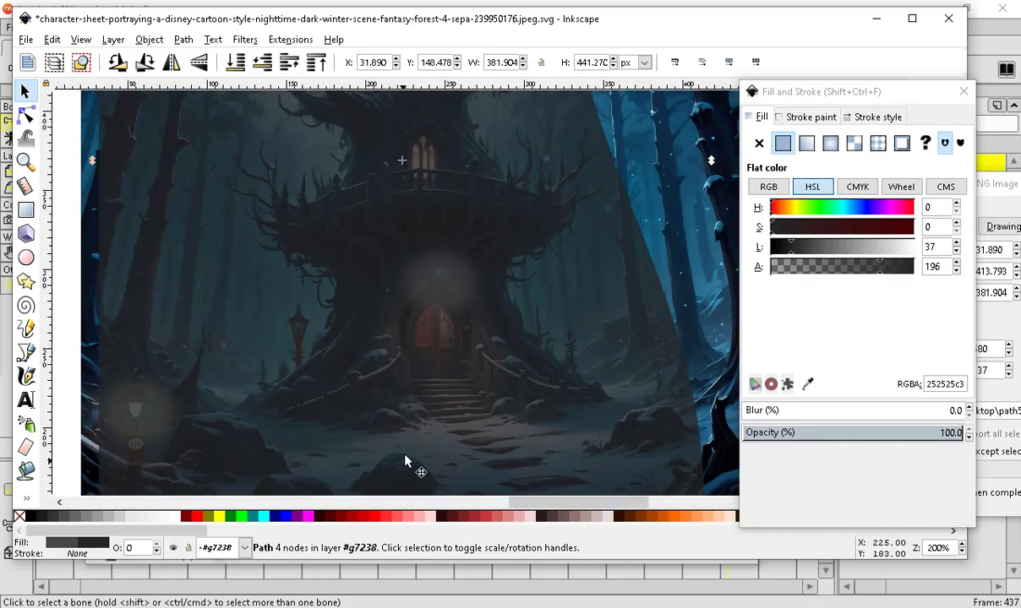
scroll(405, 461, "up", 1)
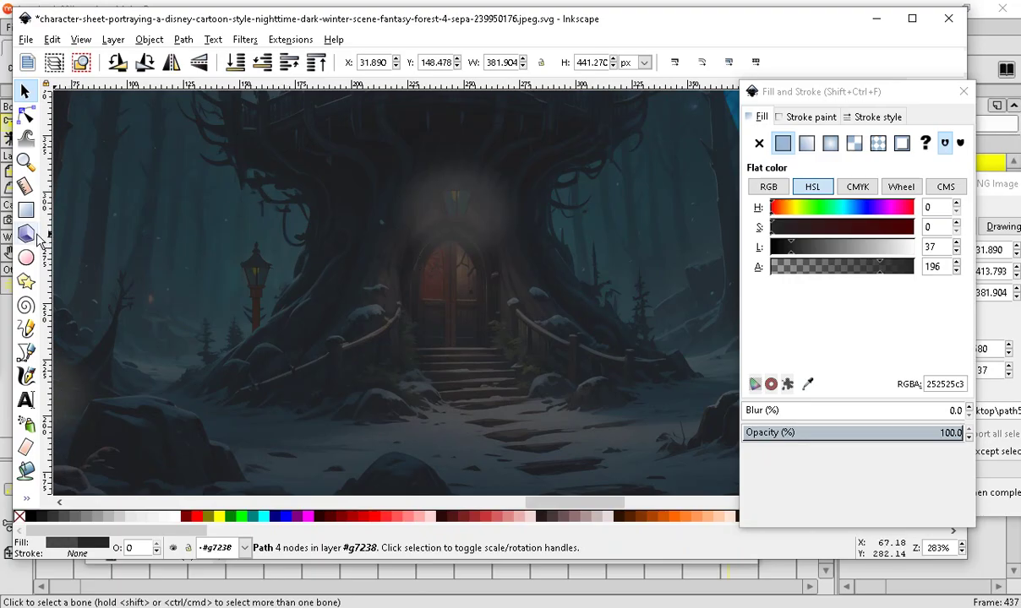
left_click(25, 450)
scroll(372, 414, "down", 1)
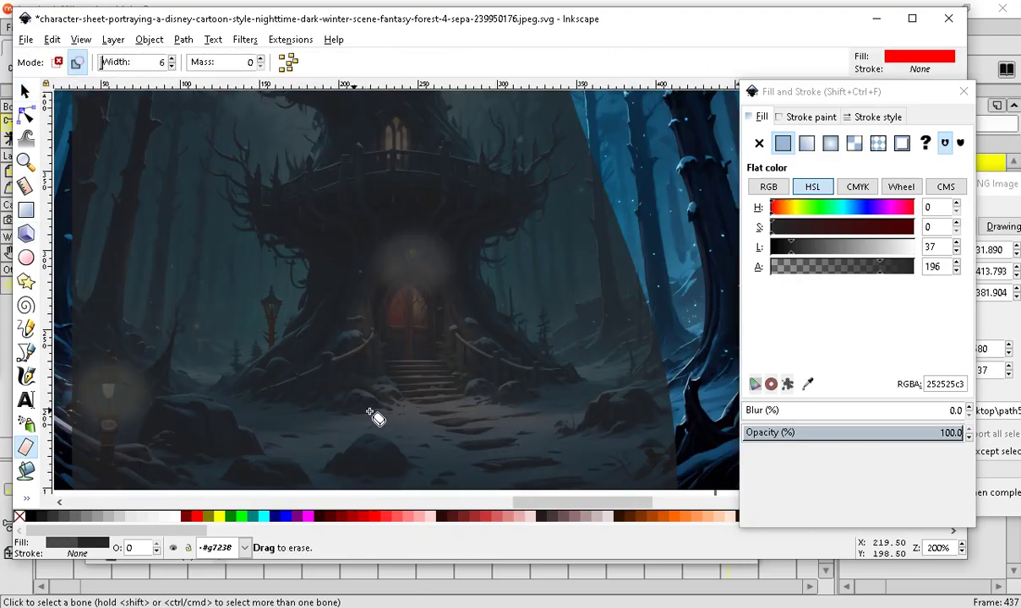
scroll(459, 280, "up", 1)
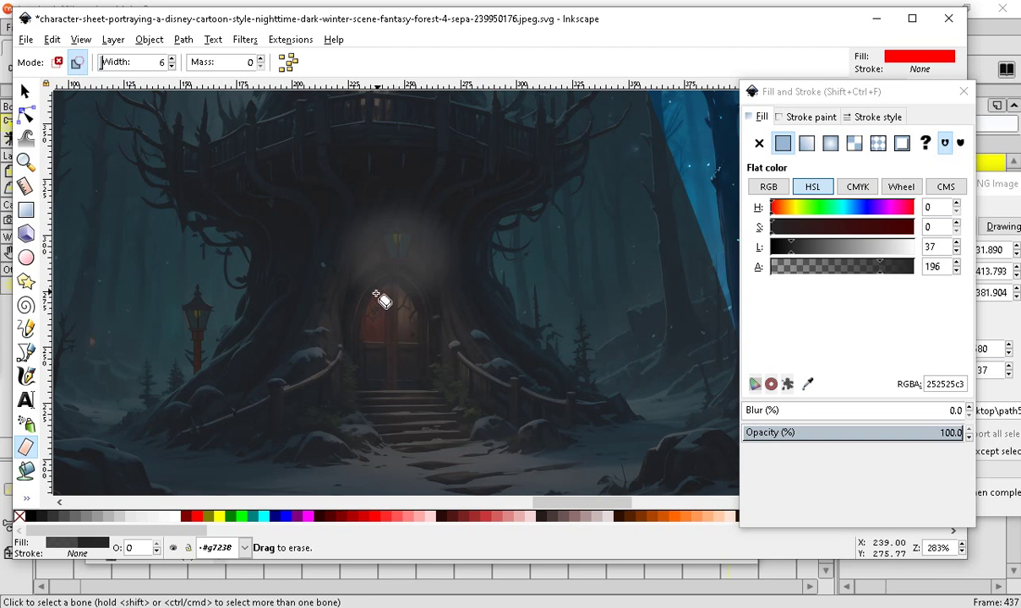
left_click_drag(399, 240, 407, 328)
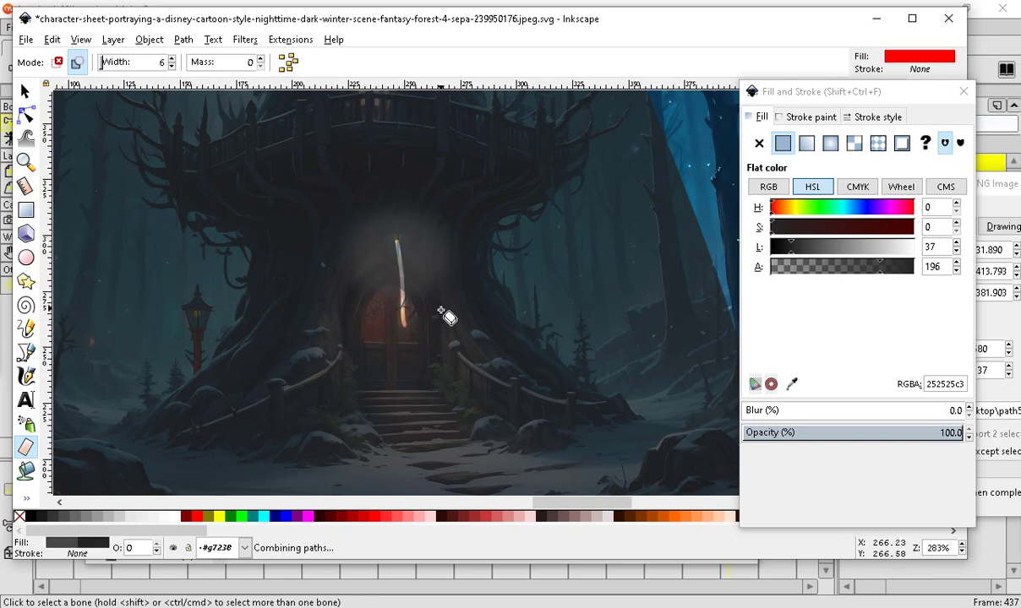
Pull the slit's nodes outward with node editing, one to about X 217, Y 251 px and another beside the lantern at about X 238, Y 299 px.
scroll(412, 277, "up", 2)
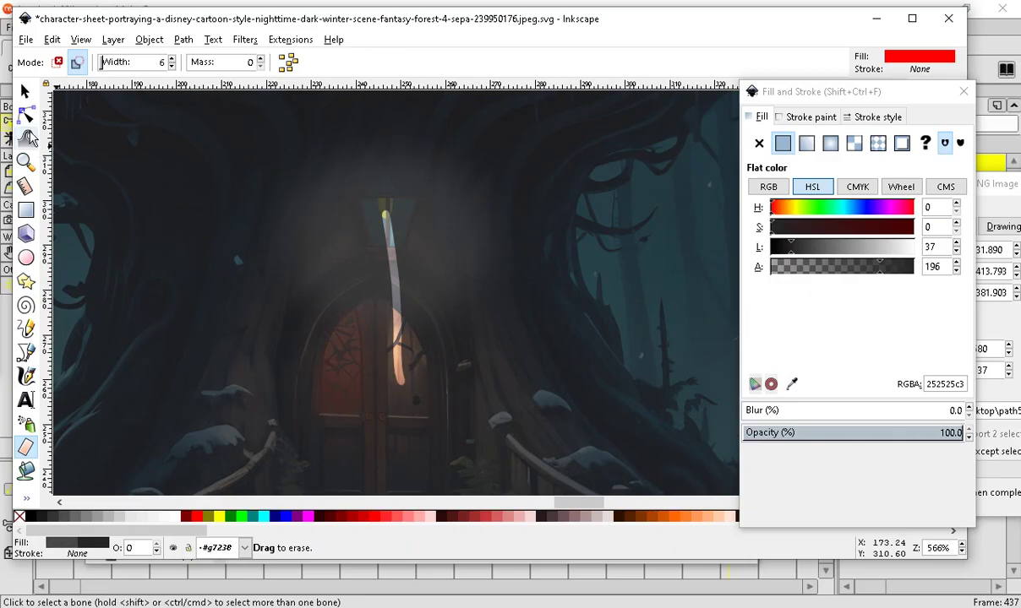
key("n")
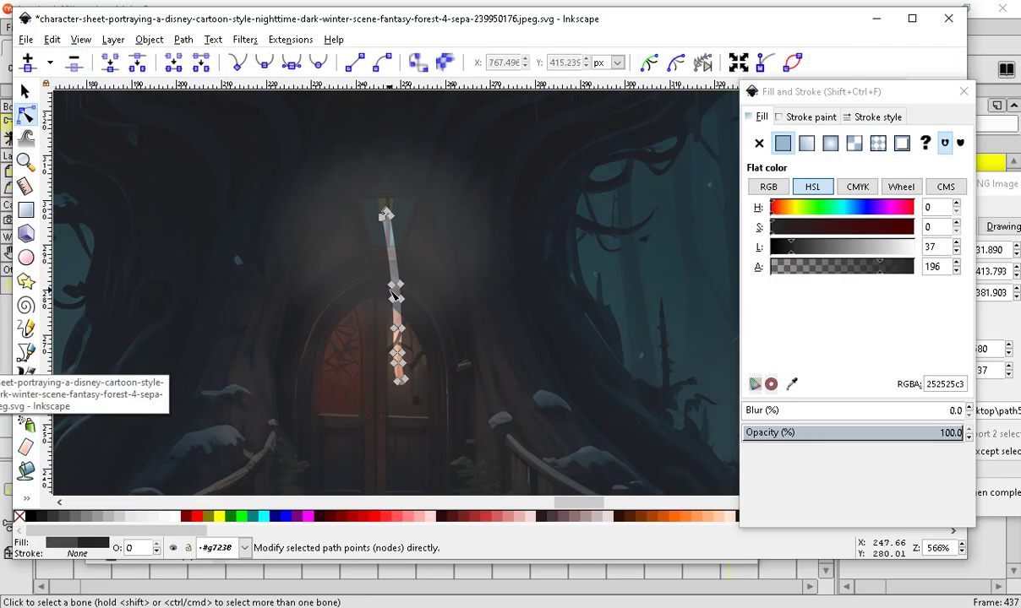
left_click_drag(396, 285, 251, 422)
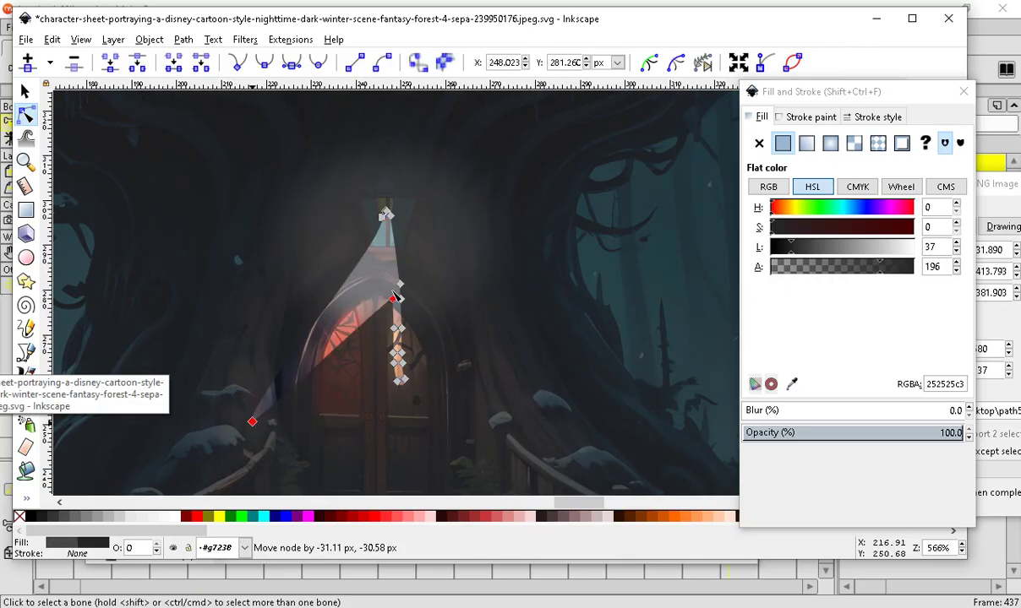
left_click_drag(403, 283, 467, 195)
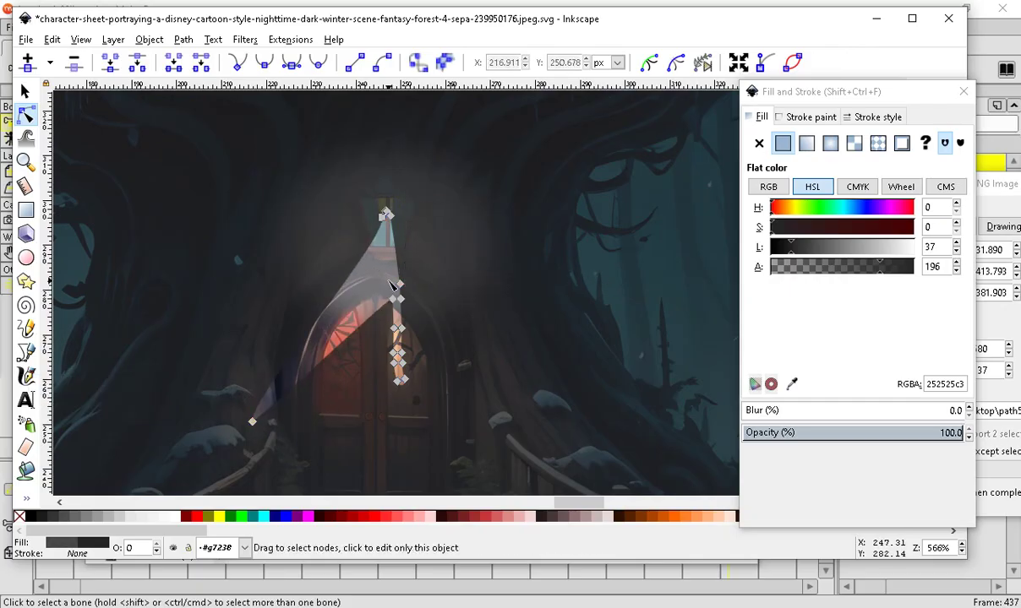
left_click_drag(396, 285, 353, 208)
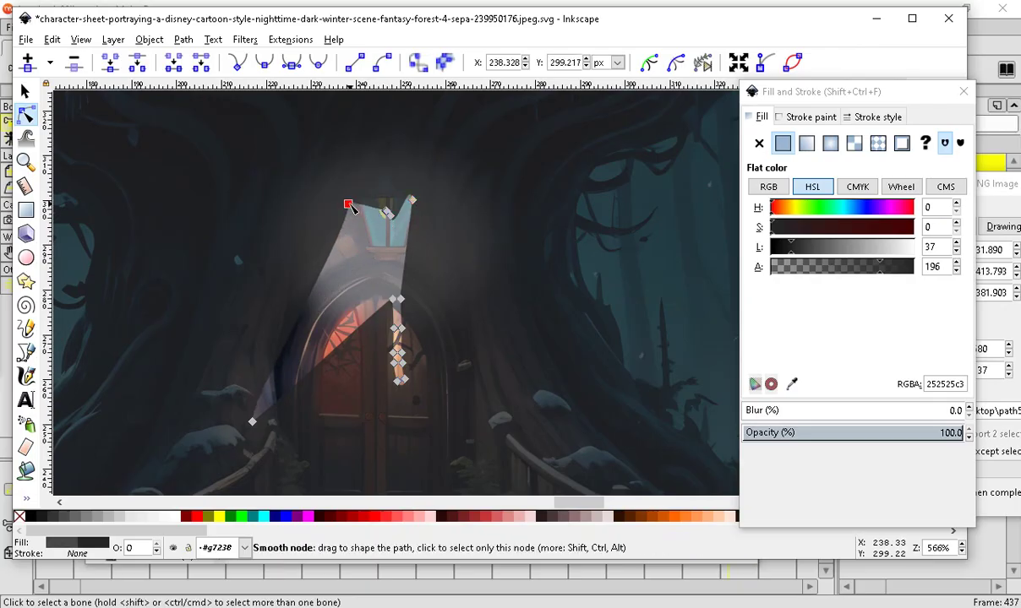
scroll(337, 275, "down", 1)
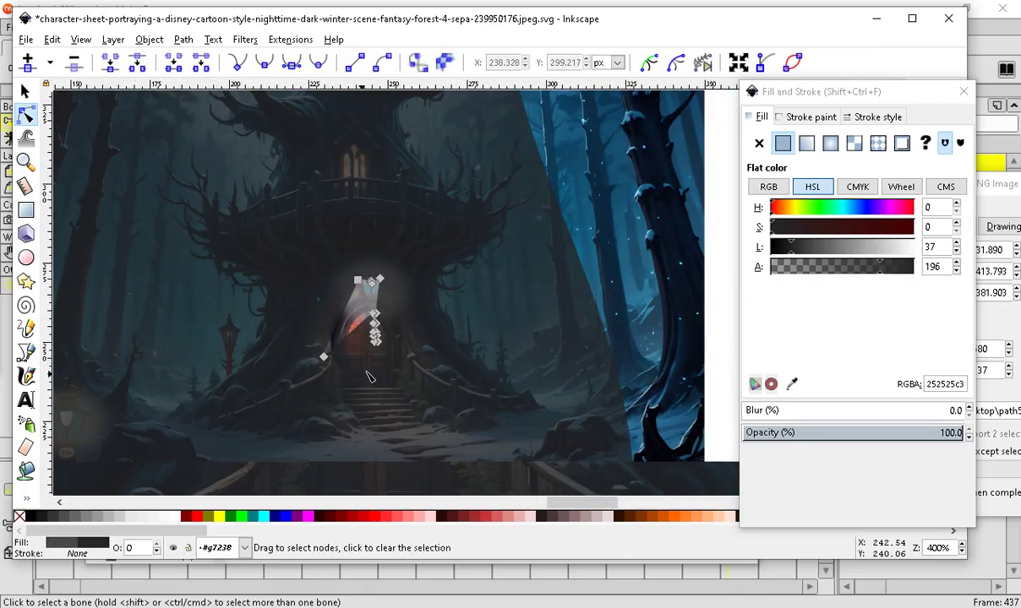
Extend the opening to about X 224, Y 217 px beside the steps and delete the five surplus nodes over the door.
scroll(389, 414, "up", 1)
left_click_drag(383, 190, 271, 460)
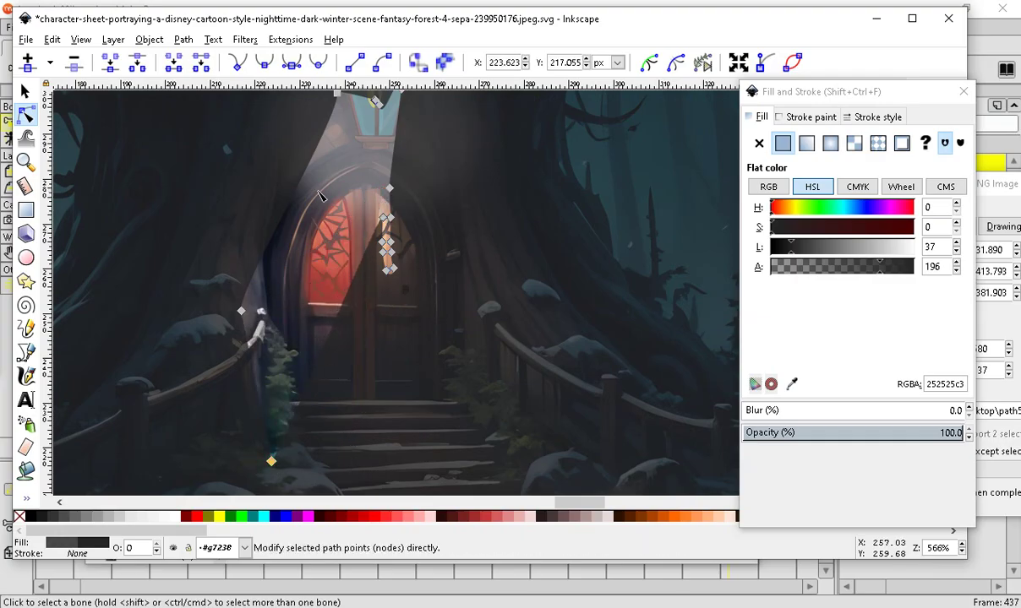
left_click_drag(330, 182, 416, 247)
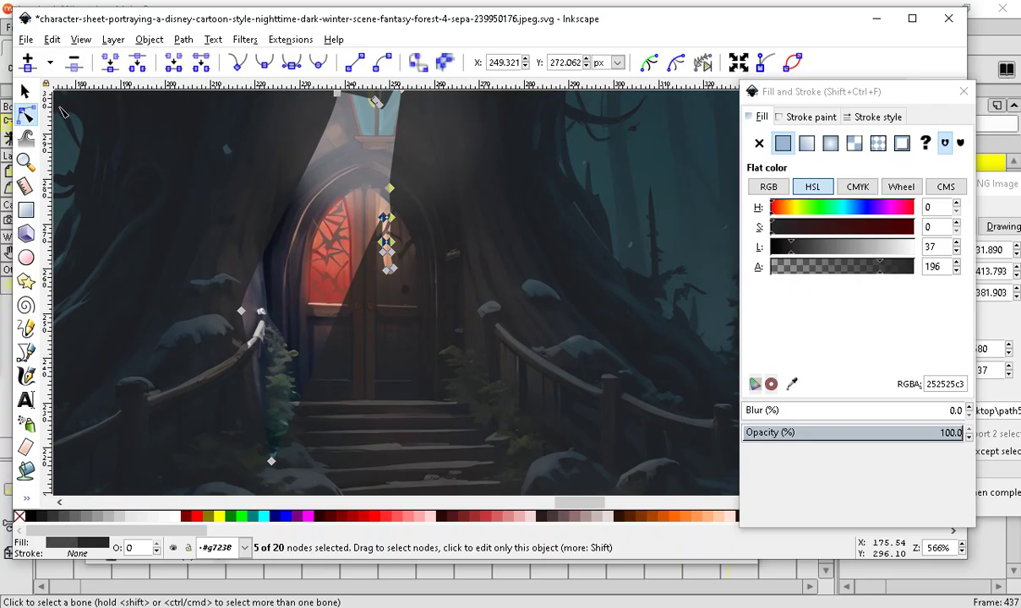
left_click(74, 66)
Pull a remaining node to the right-hand side of the steps, about X 291, Y 218 px, and delete the leftover nodes over the door.
left_click_drag(383, 254, 543, 461)
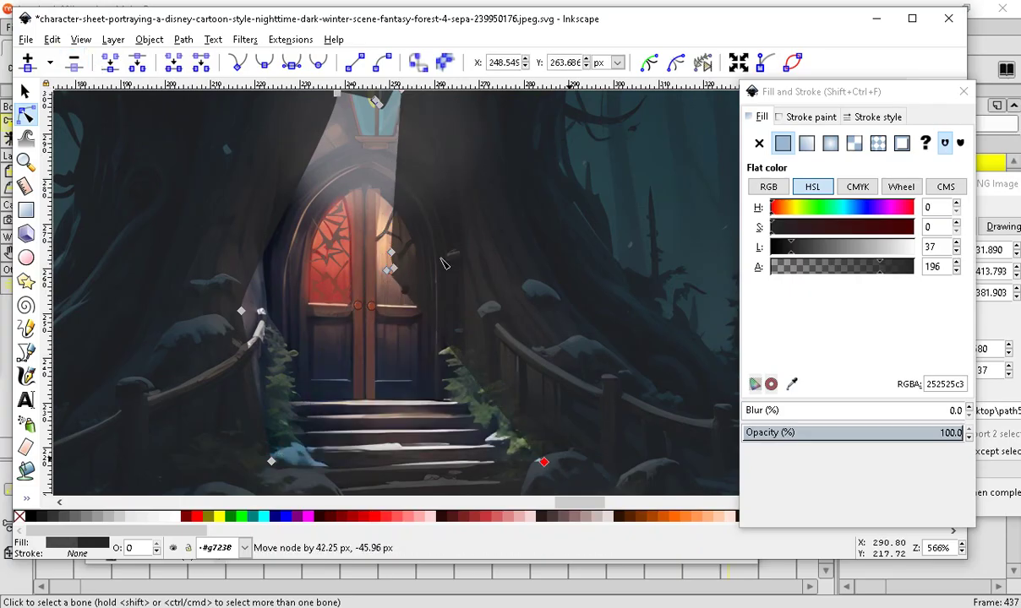
left_click_drag(418, 313, 346, 215)
left_click(75, 65)
Extend the opening's lower-left corner over the snowy rocks, to about X 219, Y 202 px.
scroll(365, 283, "down", 2)
scroll(426, 334, "up", 1)
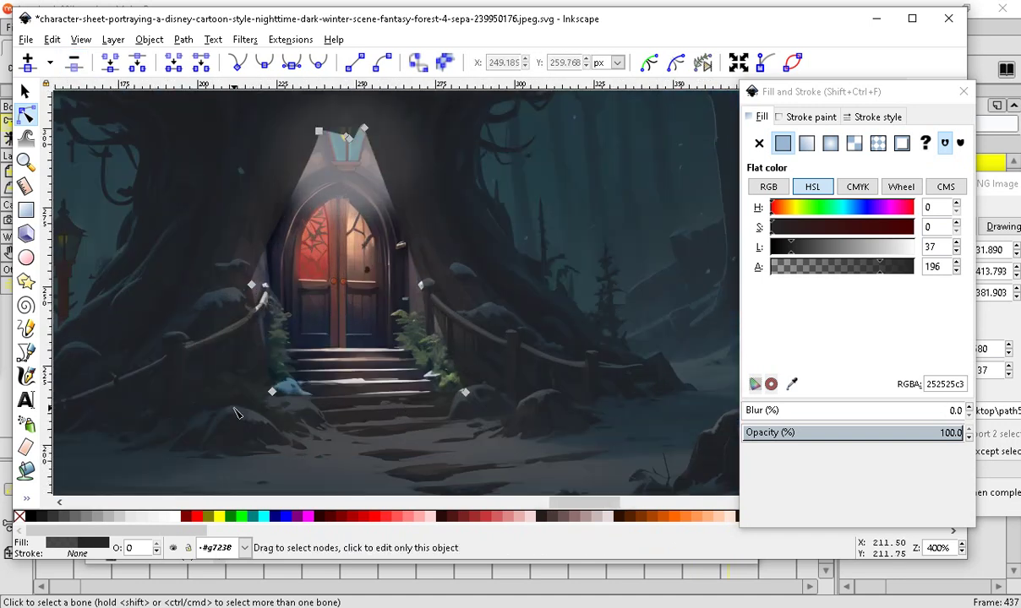
left_click_drag(272, 391, 258, 441)
Reshape the opening around the lantern's top, moving an upper node to about X 251, Y 302 px.
scroll(440, 218, "up", 2)
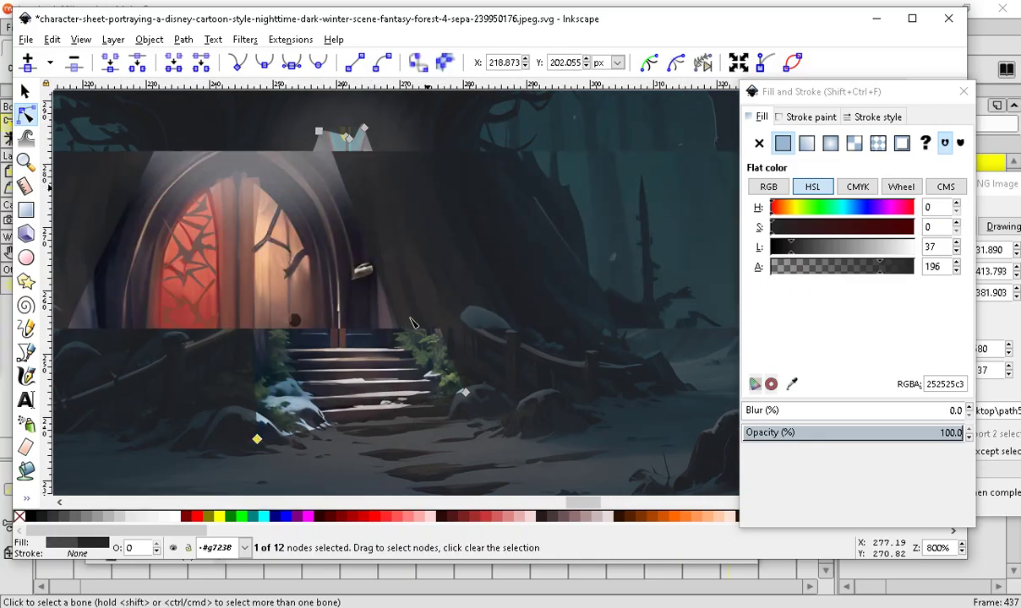
scroll(329, 268, "up", 1)
scroll(345, 355, "down", 3)
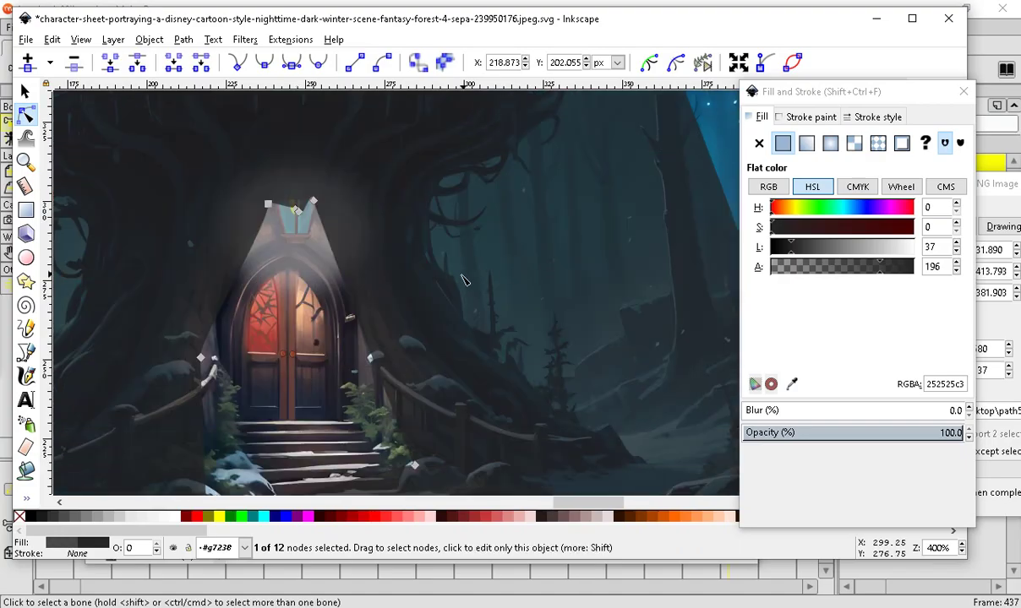
scroll(292, 465, "up", 1)
scroll(501, 232, "down", 3)
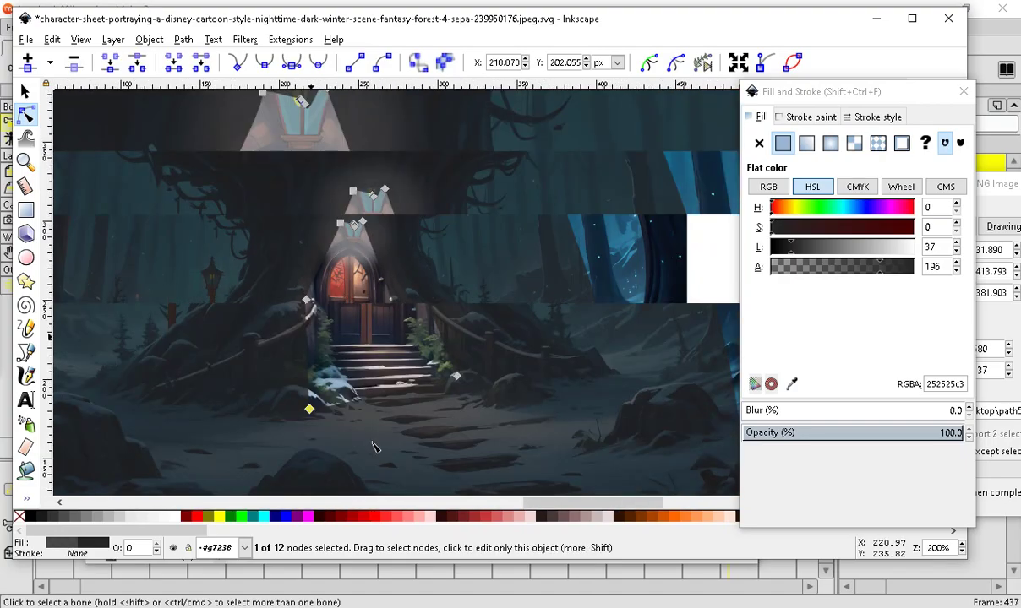
scroll(421, 468, "up", 1)
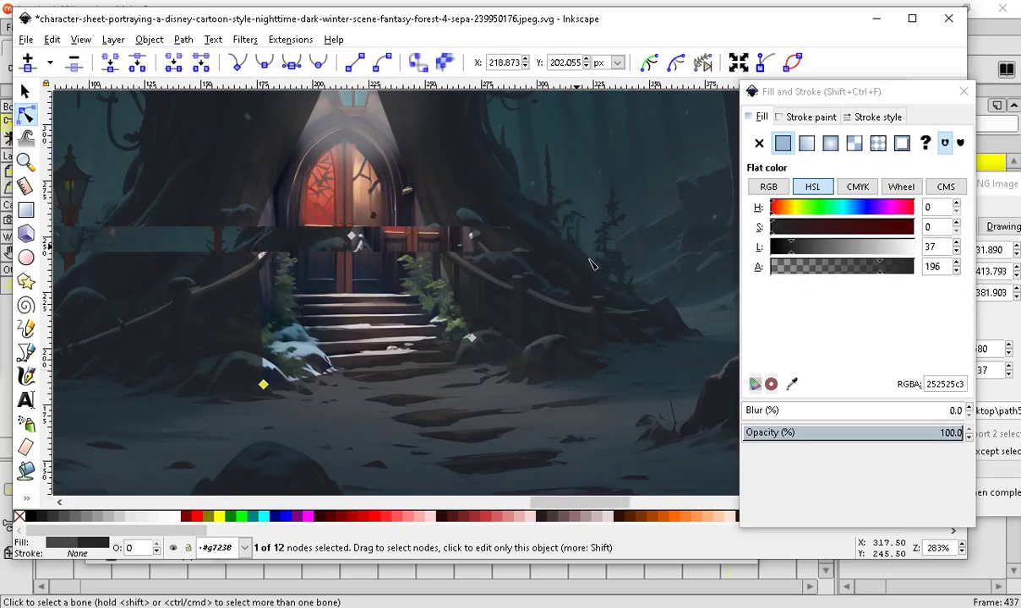
scroll(592, 264, "down", 1)
scroll(483, 186, "up", 4)
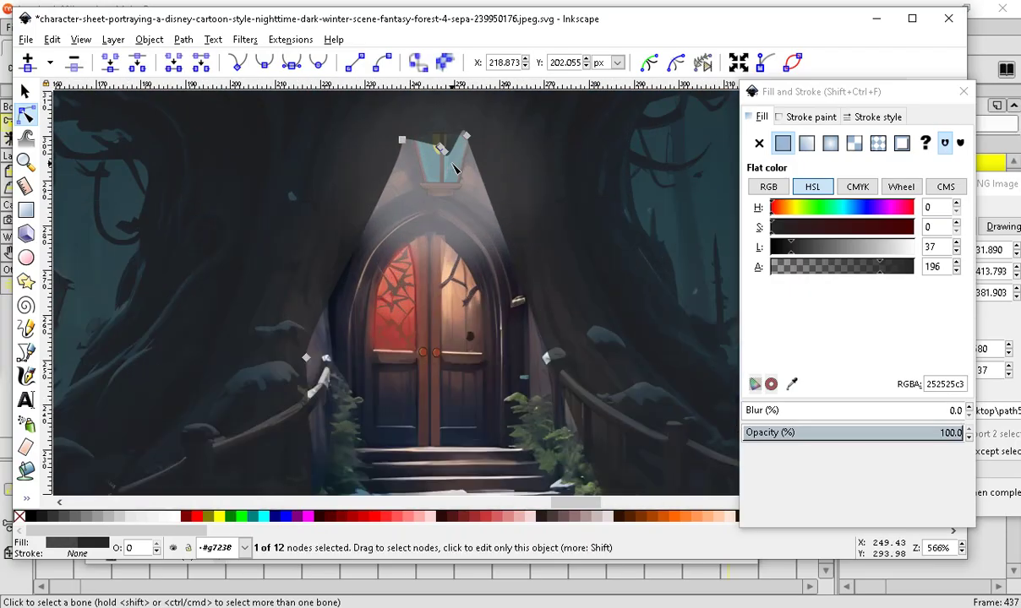
left_click_drag(430, 118, 468, 103)
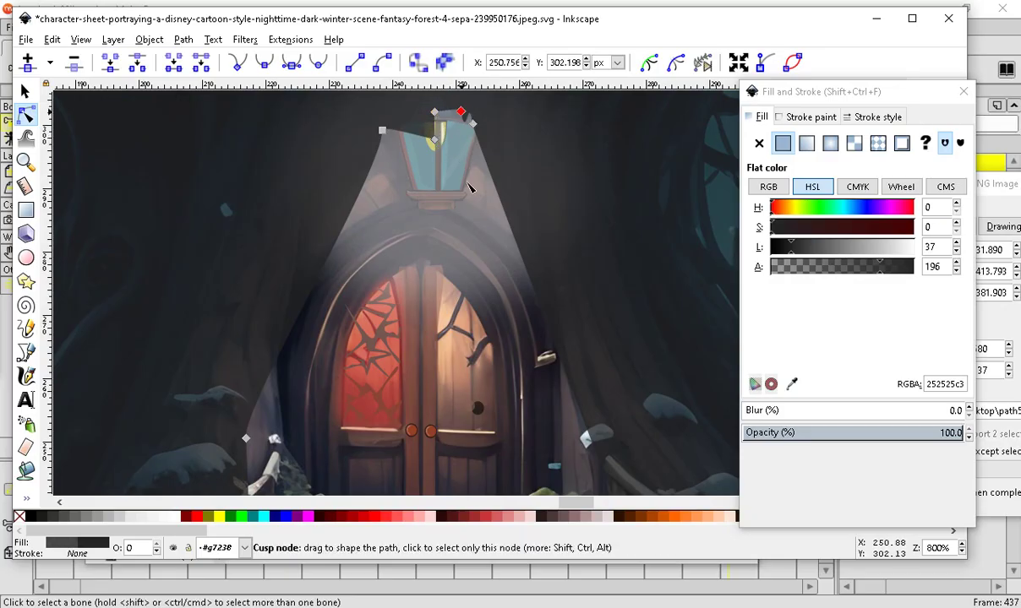
Move the blurred white glow away from the lantern above the door, to about X 337, Y 293 px.
scroll(253, 258, "down", 2)
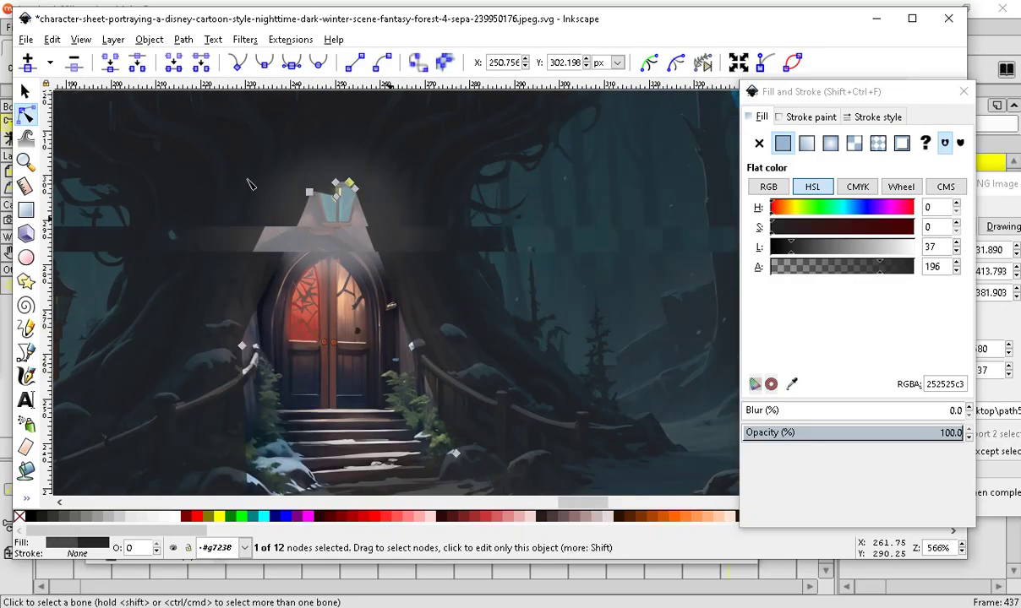
scroll(378, 229, "up", 1)
left_click(24, 90)
left_click(301, 250)
left_click_drag(302, 250, 801, 148)
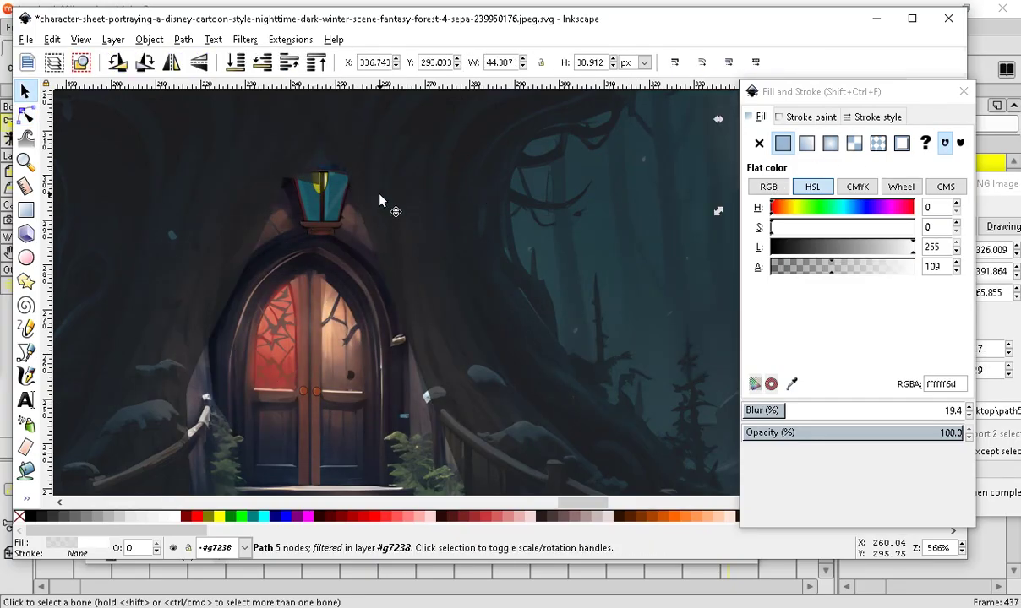
Examine the lit doorway, steps and lantern through the opening, and the overlay's coverage near the lower-left lamp post.
scroll(324, 200, "up", 3)
scroll(271, 150, "down", 2)
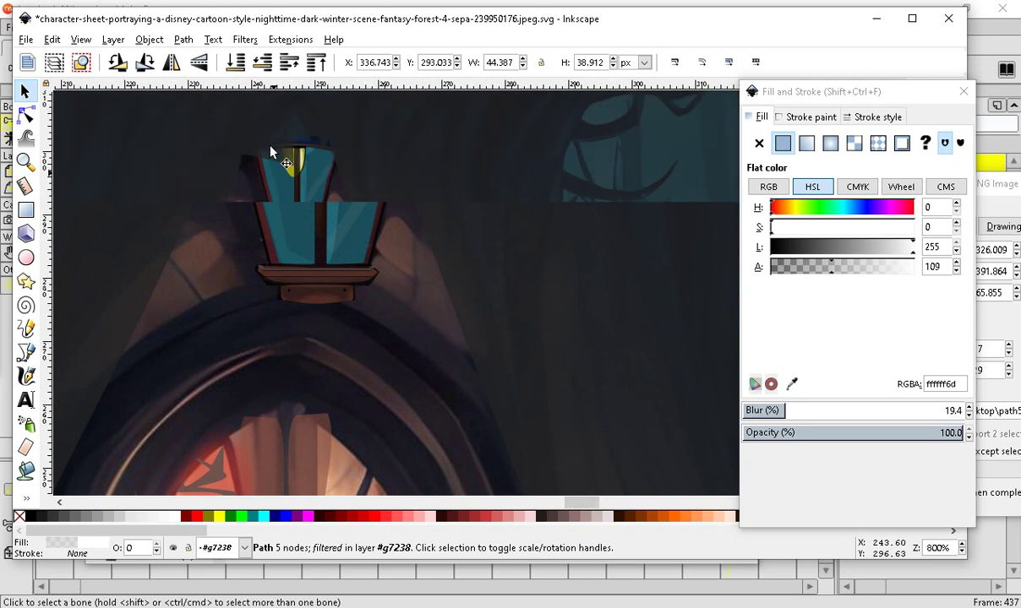
scroll(371, 221, "down", 2)
scroll(372, 219, "down", 1)
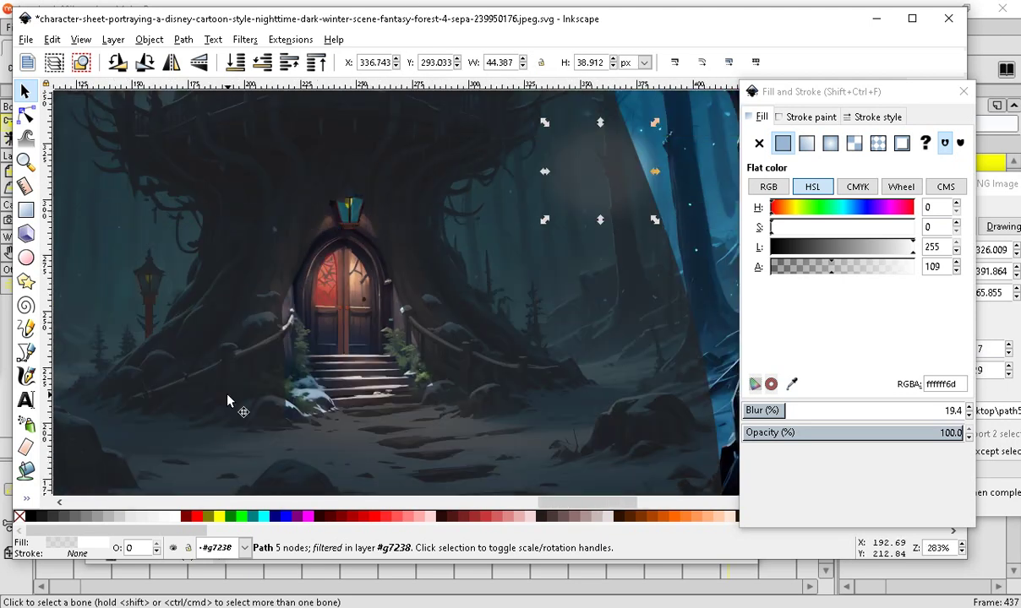
scroll(270, 437, "up", 1)
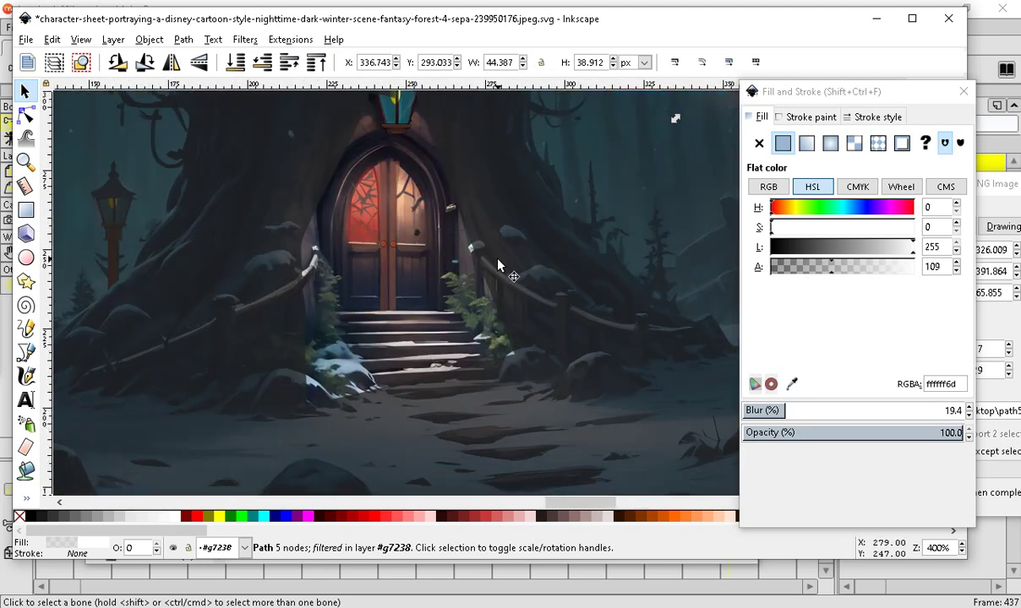
scroll(540, 293, "down", 1)
scroll(321, 313, "down", 1)
scroll(359, 378, "down", 1)
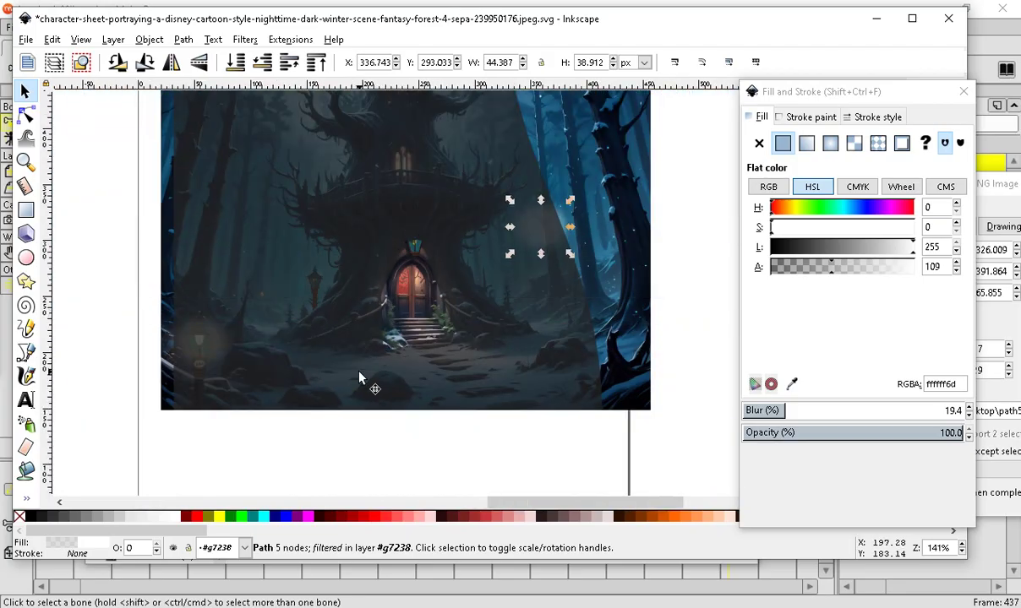
scroll(444, 417, "up", 1)
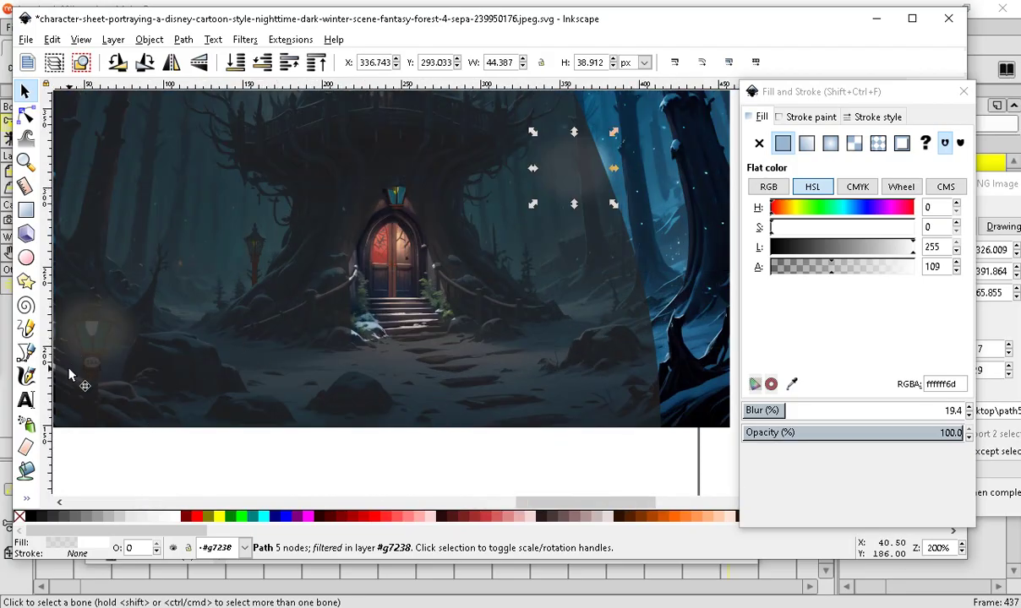
scroll(447, 296, "up", 1)
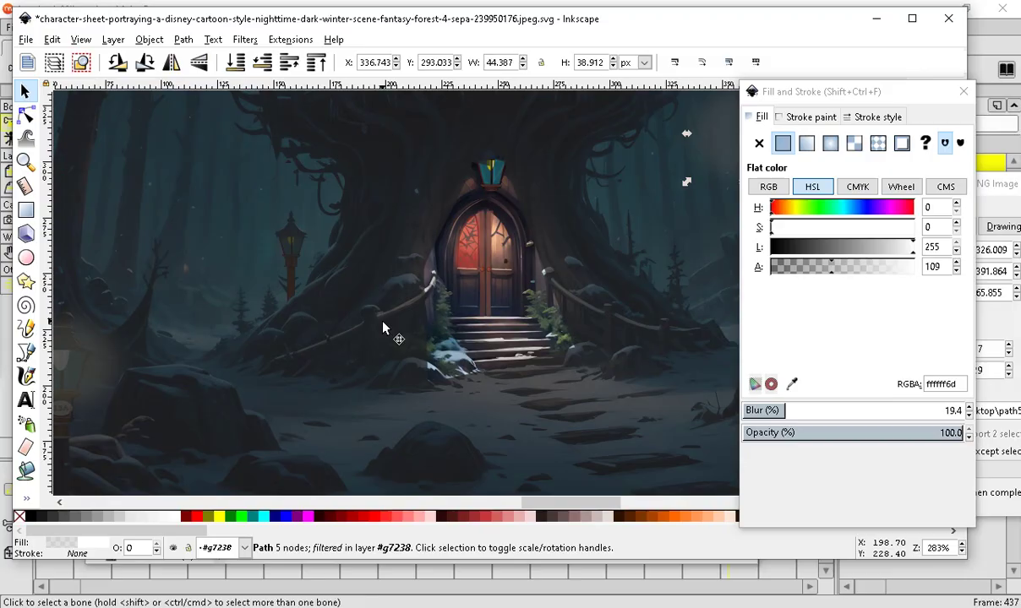
scroll(414, 236, "down", 1)
scroll(140, 423, "up", 4)
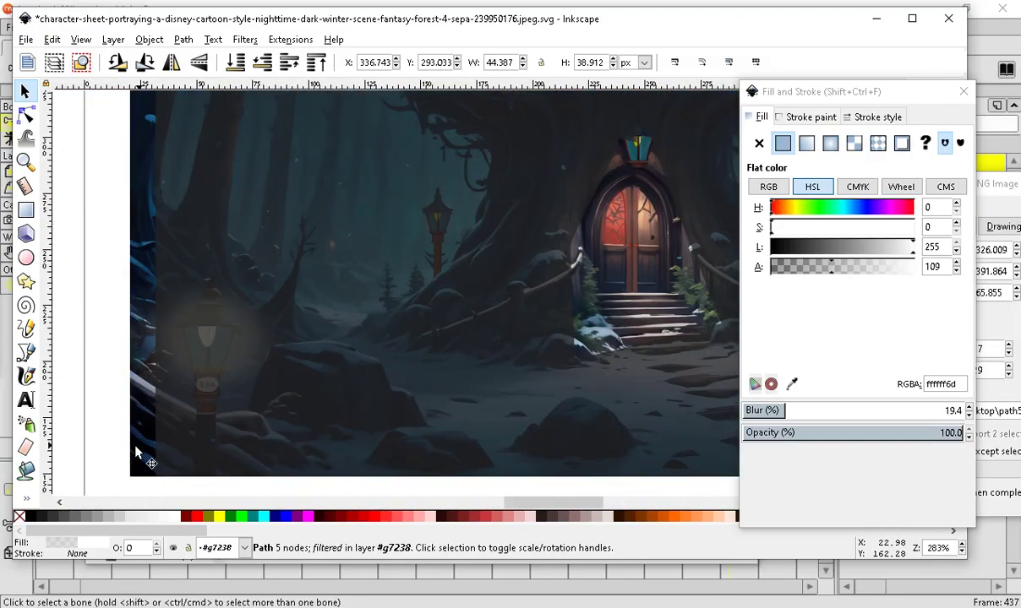
scroll(267, 364, "down", 2)
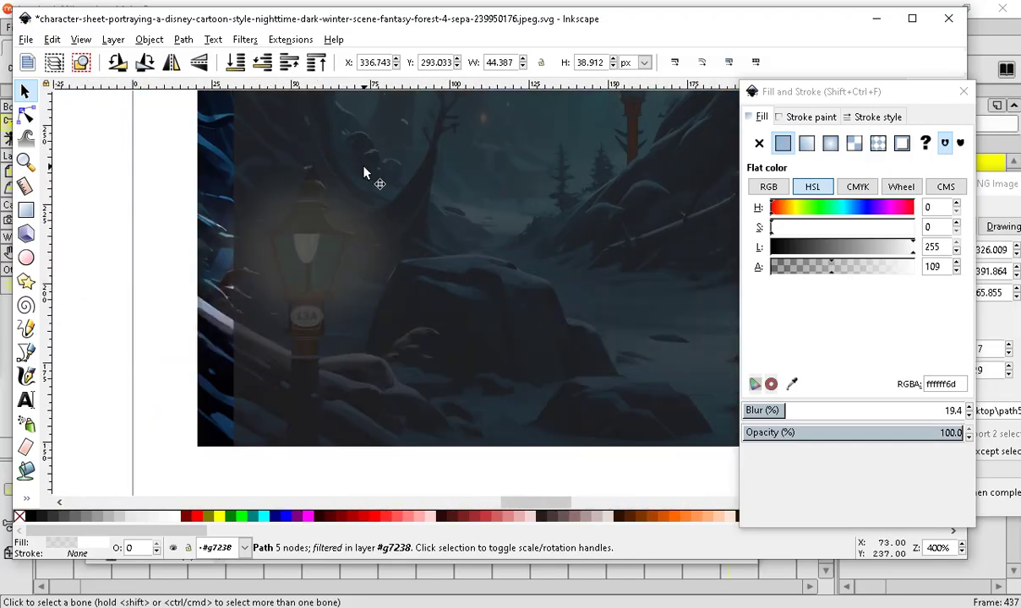
Reposition the dark overlay across the scene's left side at about X 18, Y 137 px, and erase a diagonal slit through it over the lower-left lantern.
left_click(394, 194)
left_click_drag(389, 125, 506, 252)
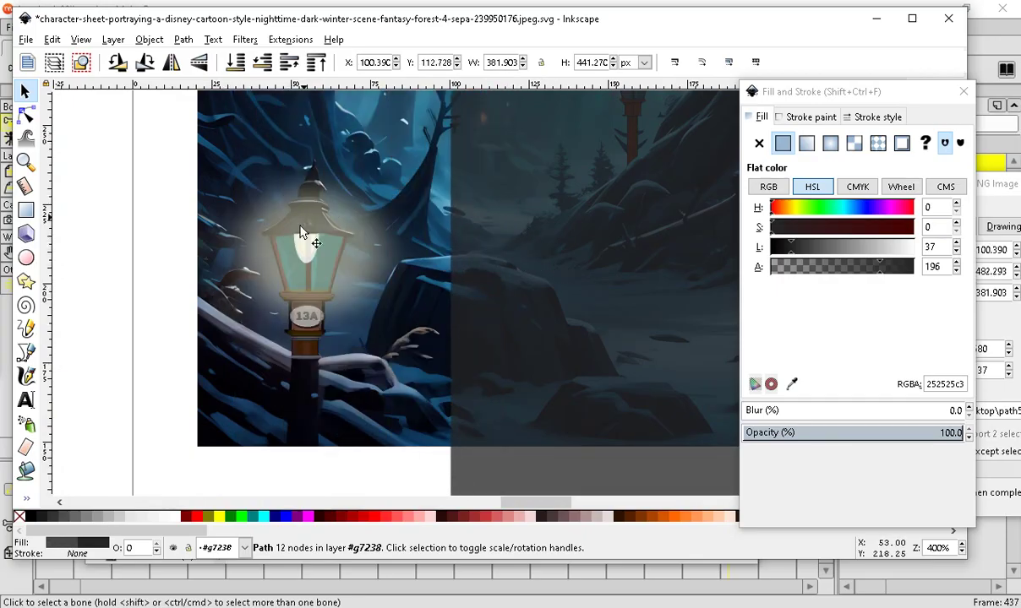
left_click_drag(656, 322, 378, 225)
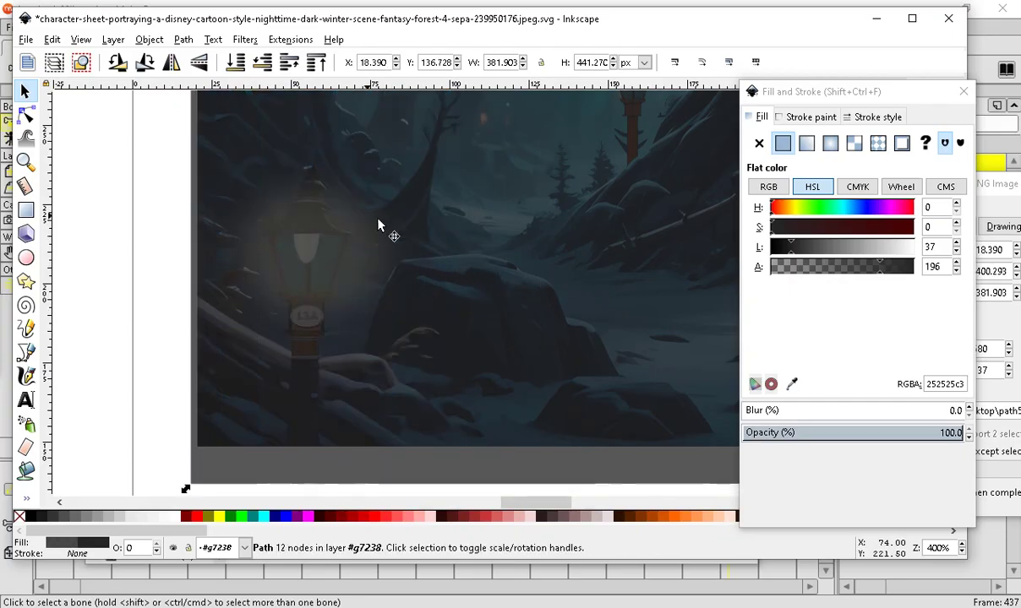
left_click(27, 448)
left_click_drag(284, 211, 340, 330)
Pull two of the slit's nodes outward, to about X 44, Y 152 px over the snowy rocks and X 66, Y 216 px at the lantern's upper corner.
left_click(26, 116)
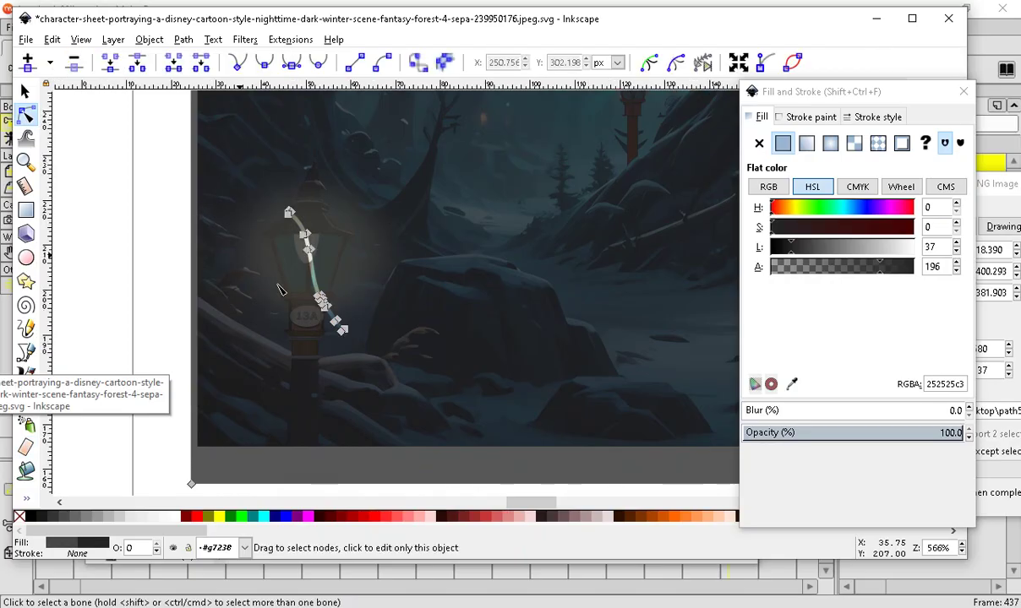
scroll(296, 272, "up", 1)
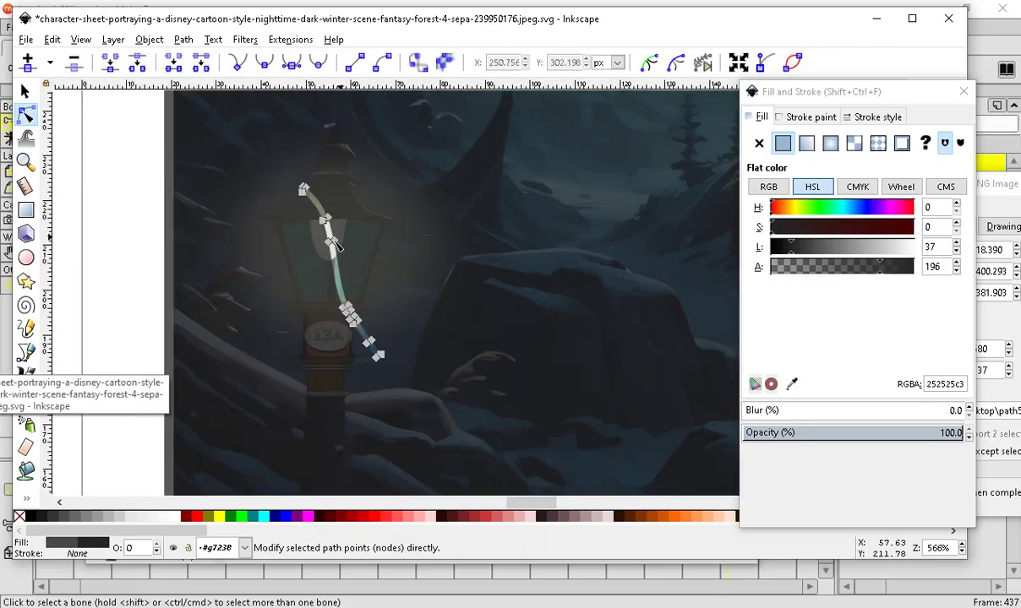
left_click_drag(328, 242, 278, 446)
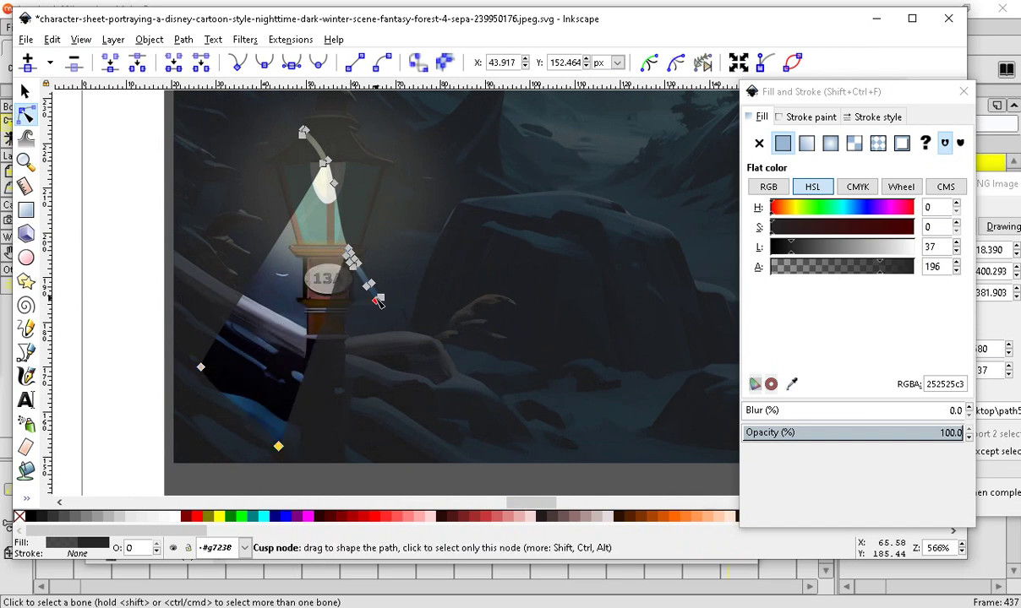
left_click_drag(336, 181, 377, 162)
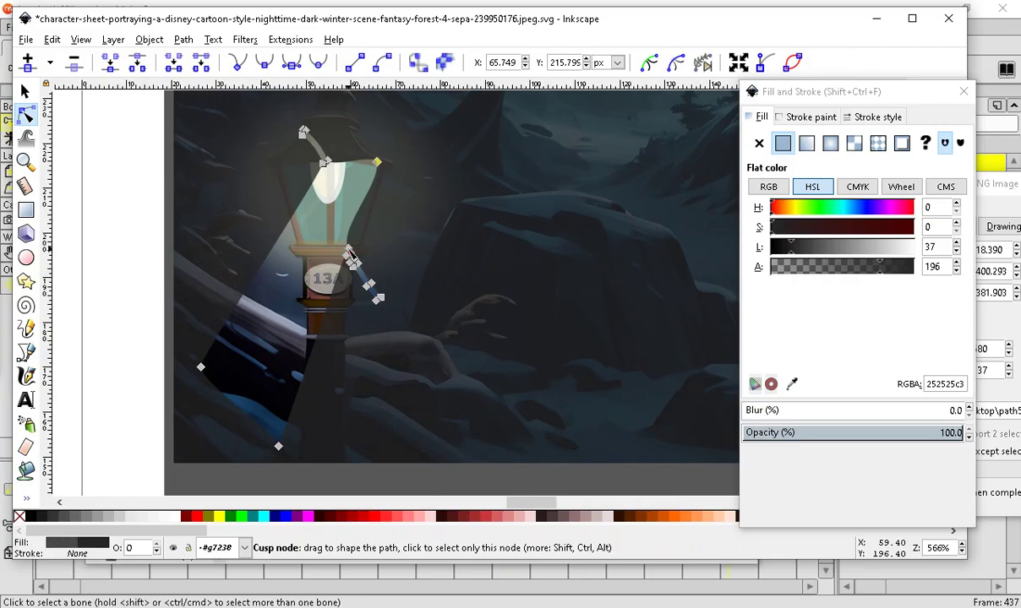
Extend the opening over the snowy ground to the lamp post's lower right, and delete the leftover slit nodes in its middle.
left_click_drag(539, 439, 529, 433)
left_click_drag(350, 249, 567, 415)
left_click_drag(412, 241, 335, 330)
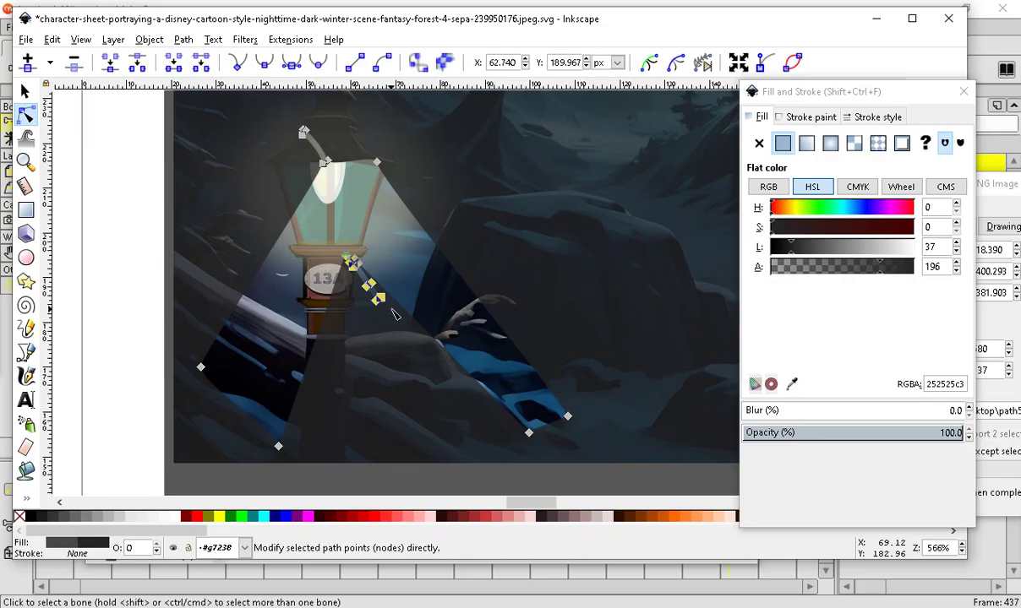
left_click(75, 63)
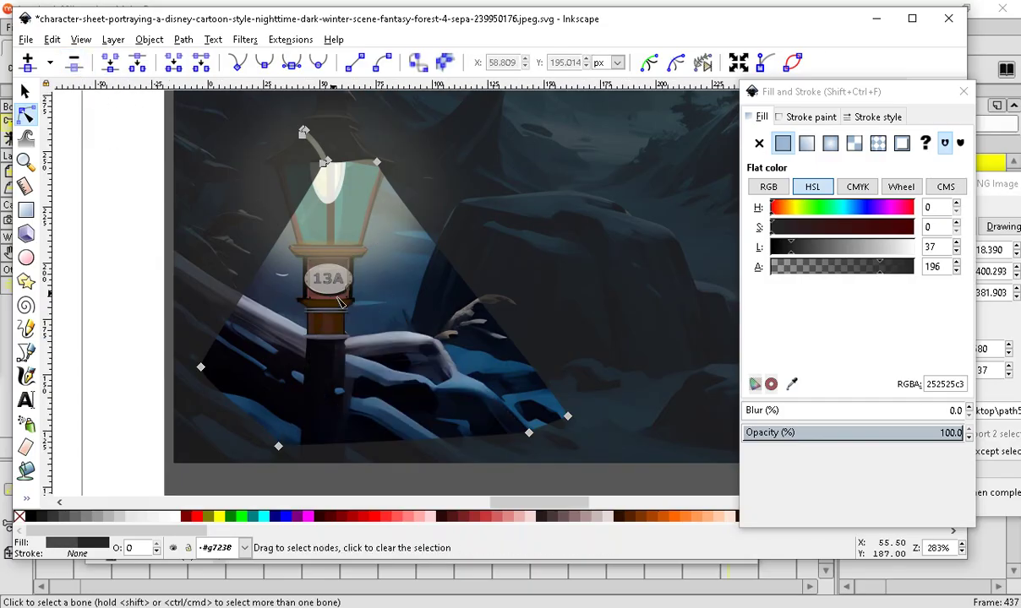
Widen the opening's top around the lantern, placing its upper-right node at about X 84, Y 218 px and its upper-left node beyond the lantern.
scroll(483, 446, "up", 3, "ctrl")
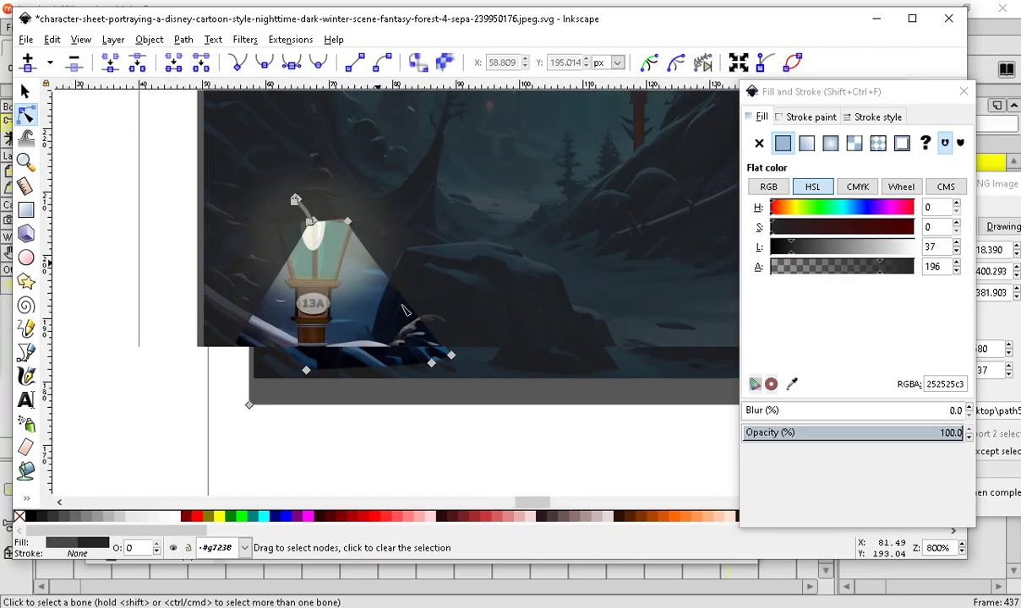
scroll(356, 269, "up", 2, "ctrl")
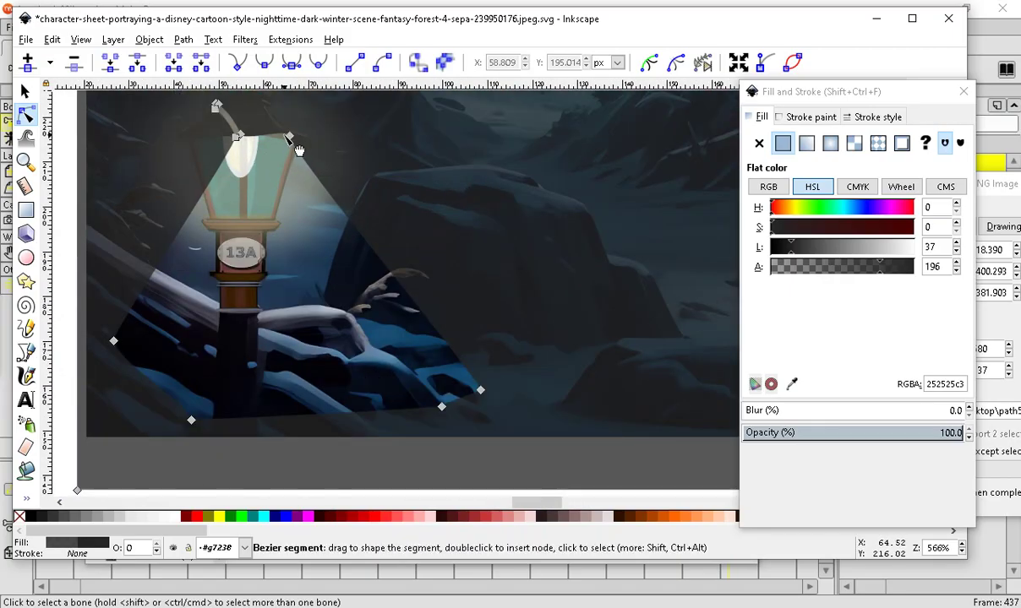
left_click_drag(288, 133, 373, 127)
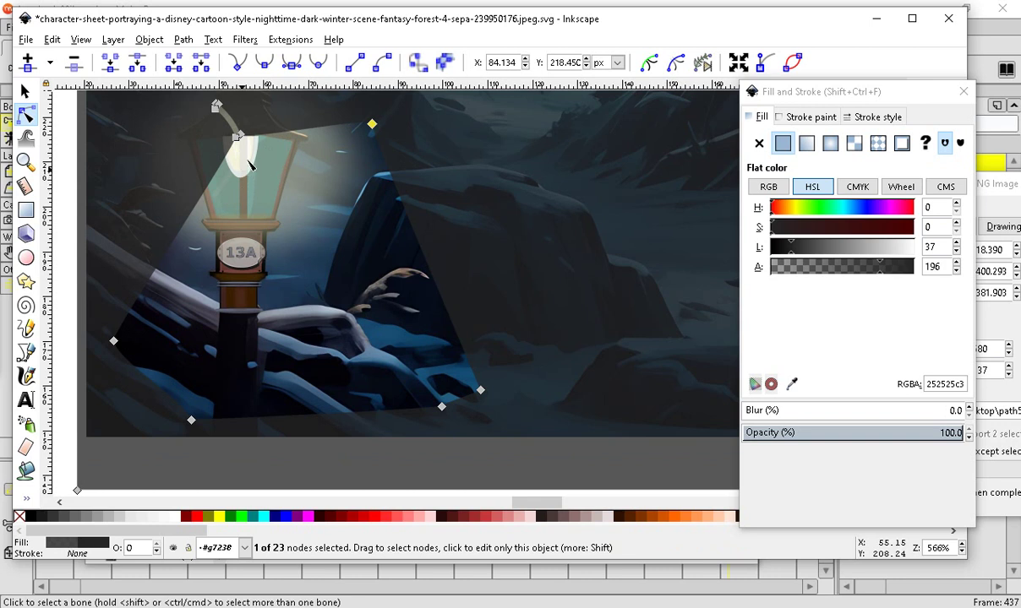
left_click_drag(238, 136, 145, 136)
left_click_drag(241, 134, 284, 160)
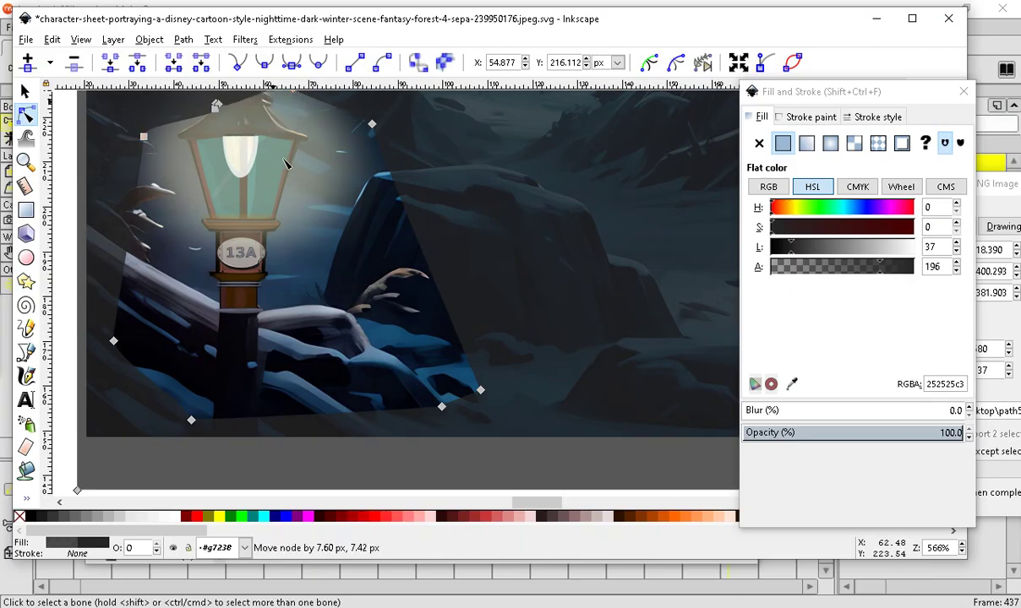
left_click(296, 164)
Draw a red ellipse with radii of about 10 and 11 px below the scene, and blur it to about 42%.
scroll(295, 166, "down", 2)
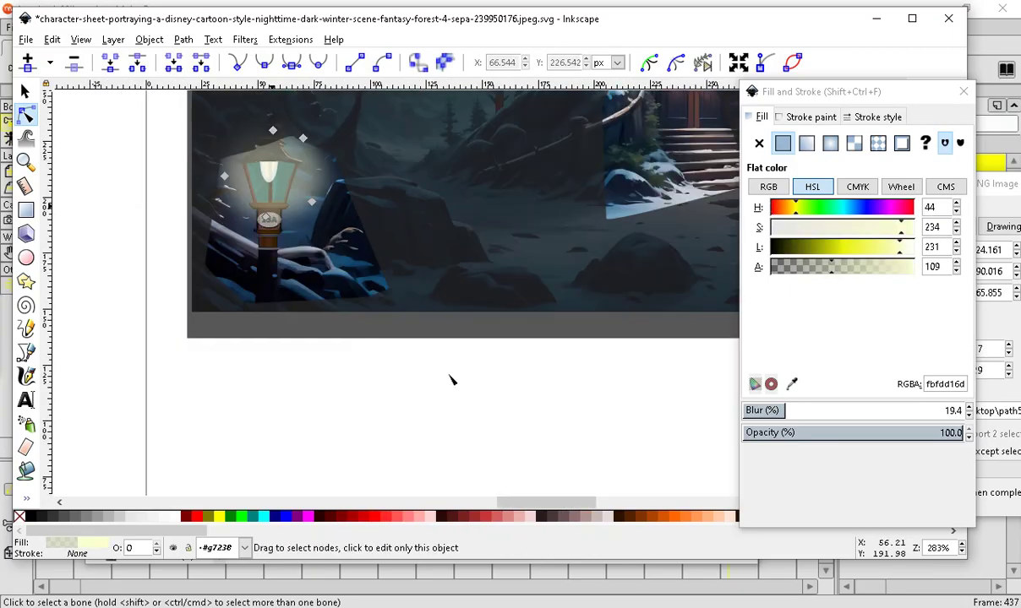
left_click(25, 259)
left_click_drag(429, 349, 477, 398)
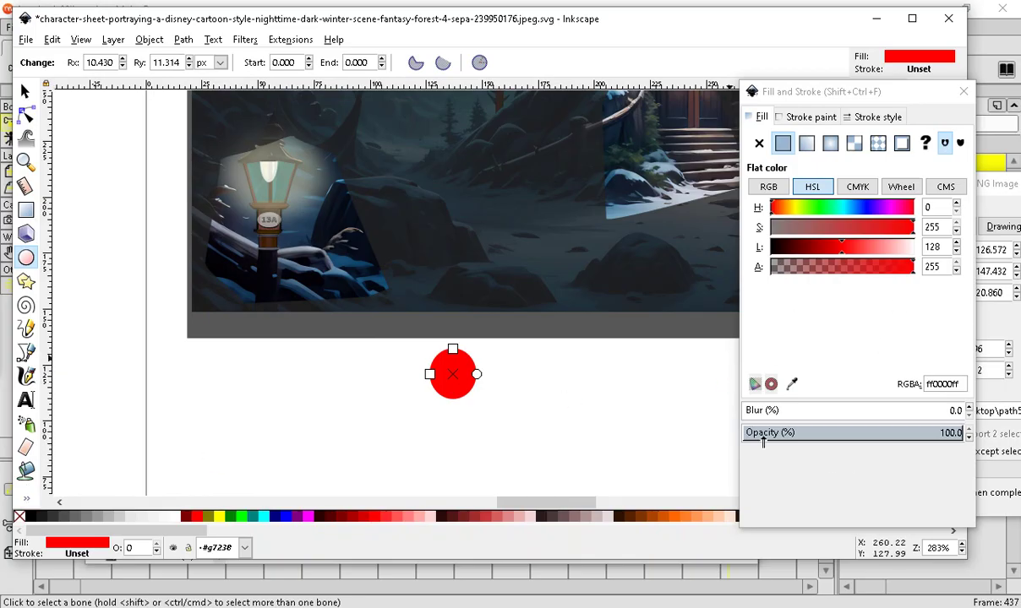
left_click_drag(761, 410, 836, 410)
Enlarge the blurred red ellipse to about 68 by 52 px and place it over the lower-left lamp at about X 27, Y 169 px.
left_click(24, 90)
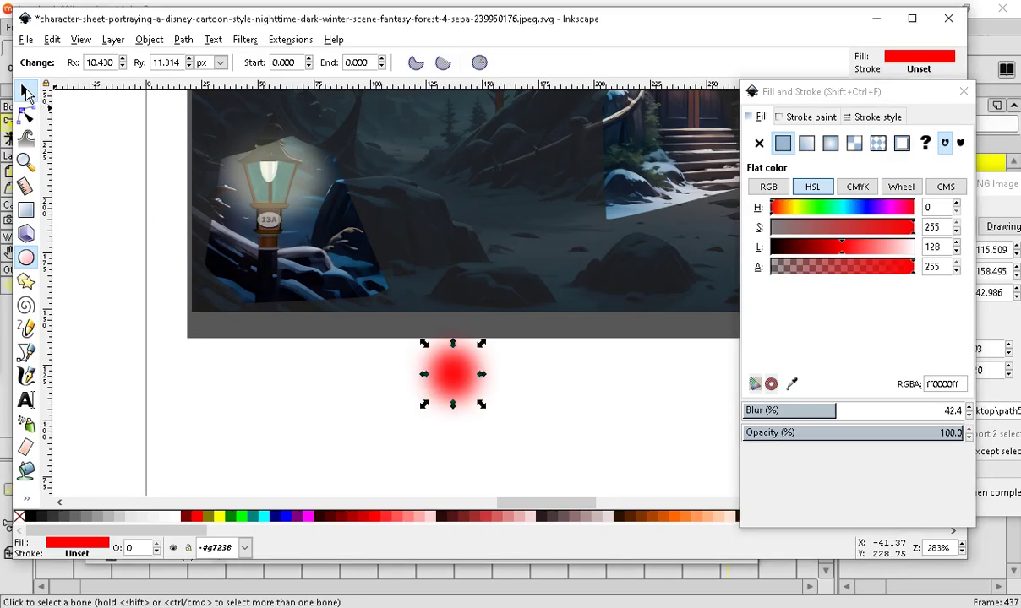
left_click_drag(421, 409, 317, 468)
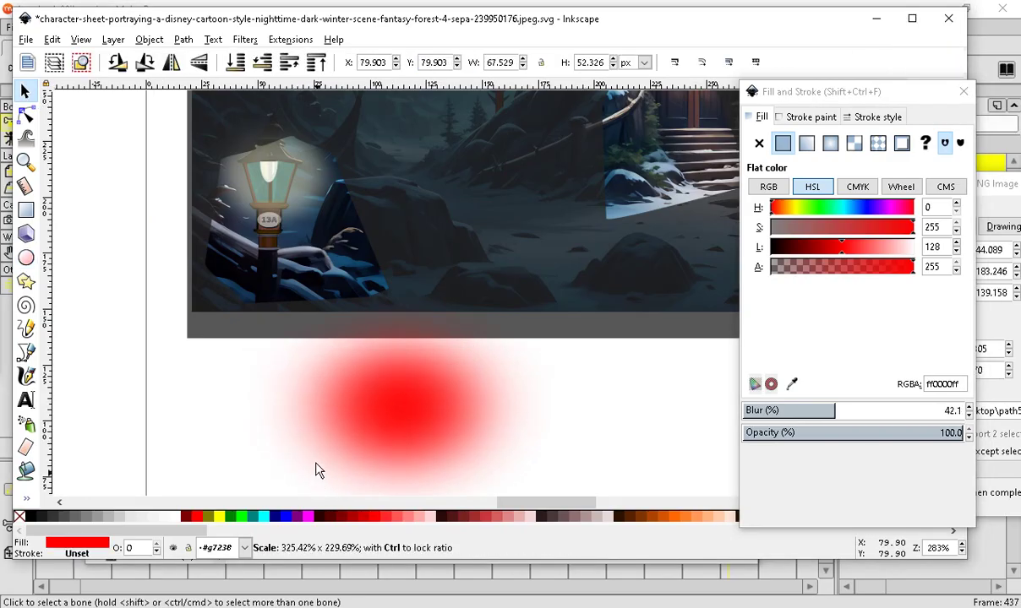
left_click_drag(388, 433, 268, 236)
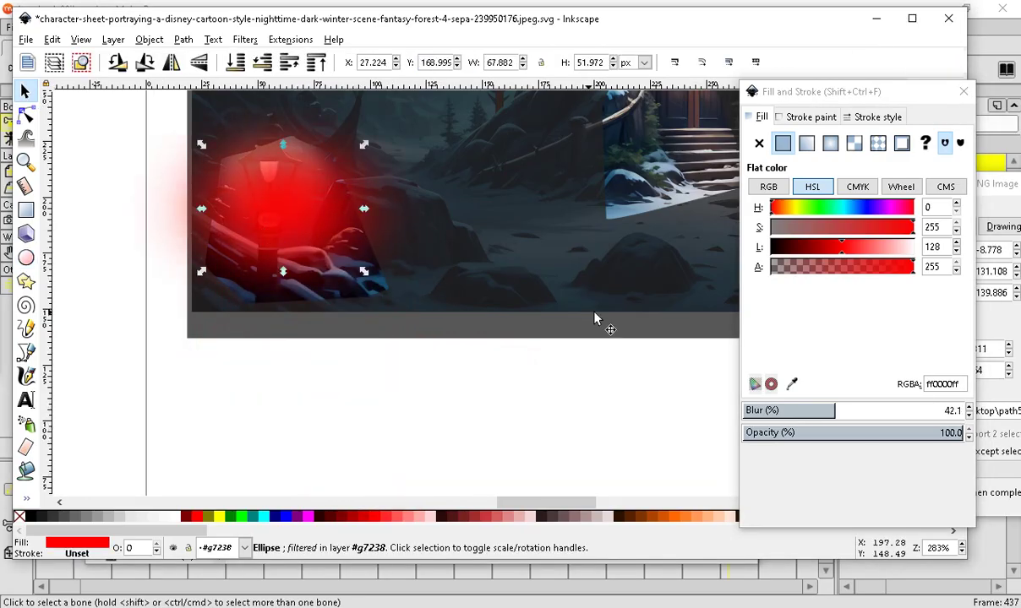
Recolor the lamp's blurred glow to translucent green, with hue 95 and alpha 149.
scroll(347, 176, "up", 2)
left_click_drag(903, 270, 869, 272)
left_click_drag(837, 207, 823, 207)
scroll(330, 404, "down", 2)
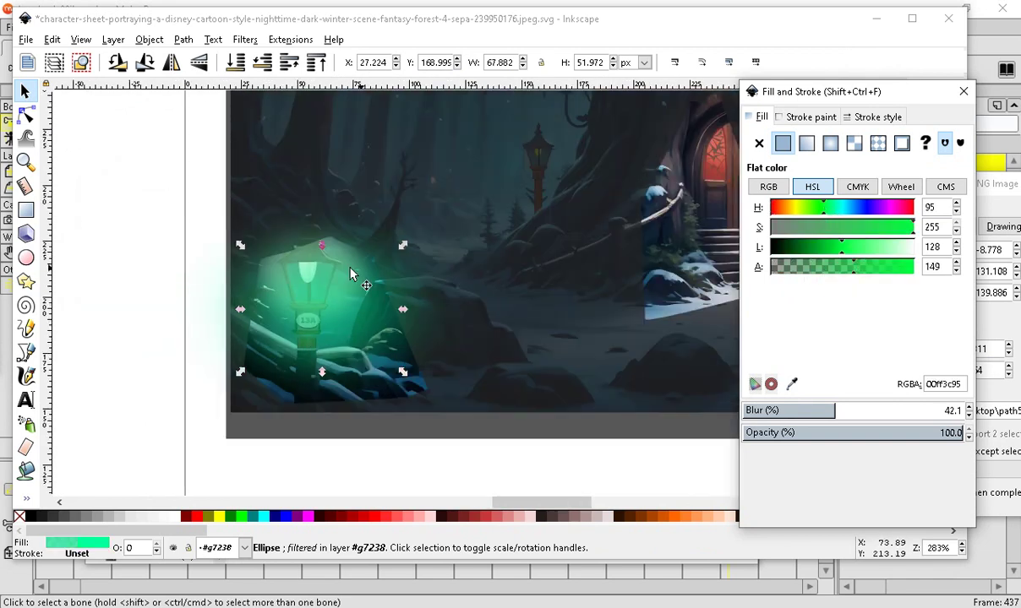
Move the dark overlay with its cut openings off the scene to its right, at about X 496, Y 127 px.
scroll(351, 273, "up", 1)
scroll(334, 325, "up", 2)
scroll(118, 338, "down", 5)
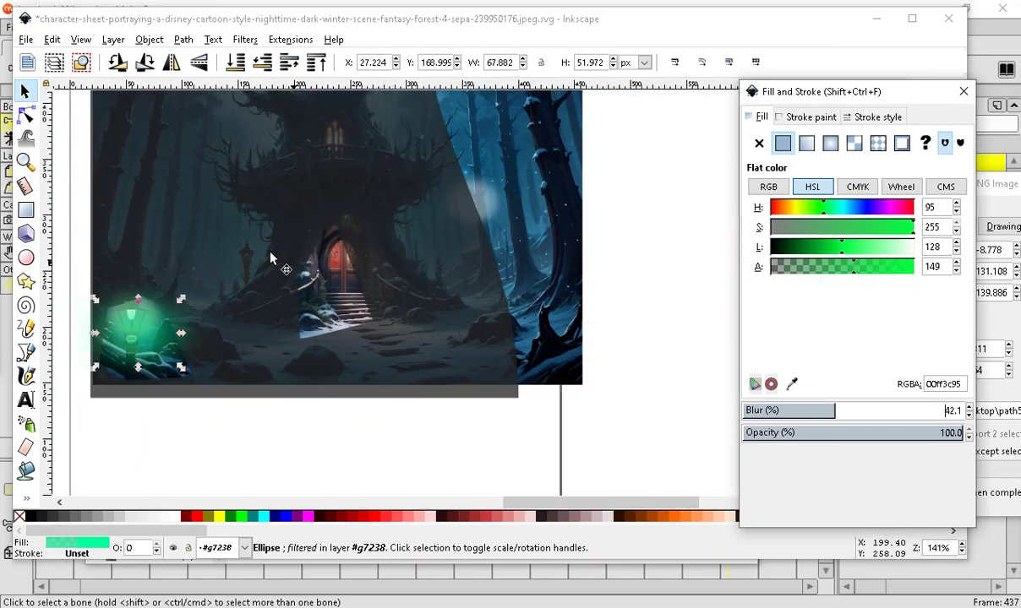
scroll(270, 258, "up", 4)
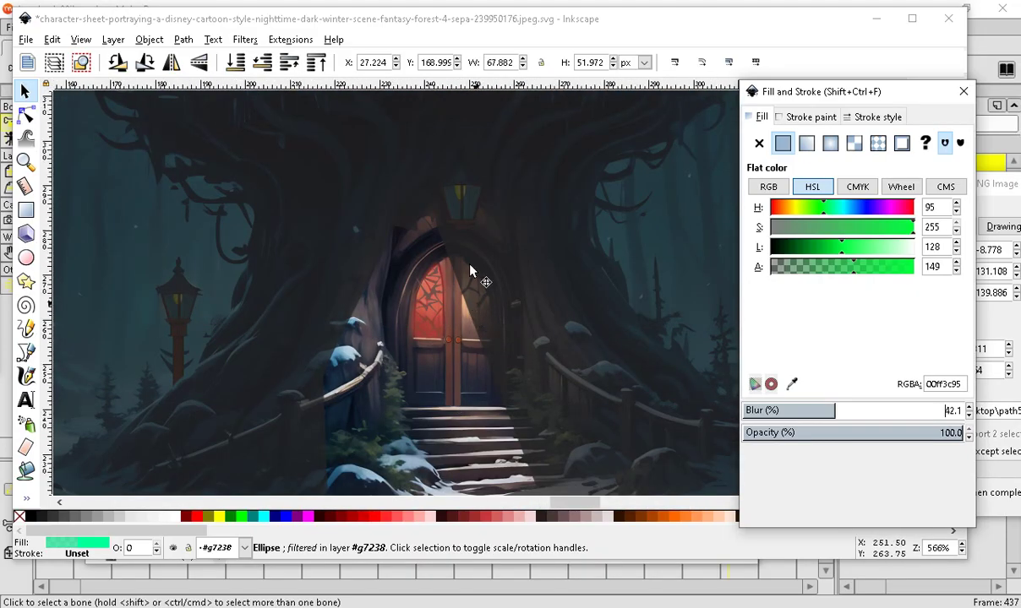
left_click(470, 275)
scroll(271, 285, "down", 6)
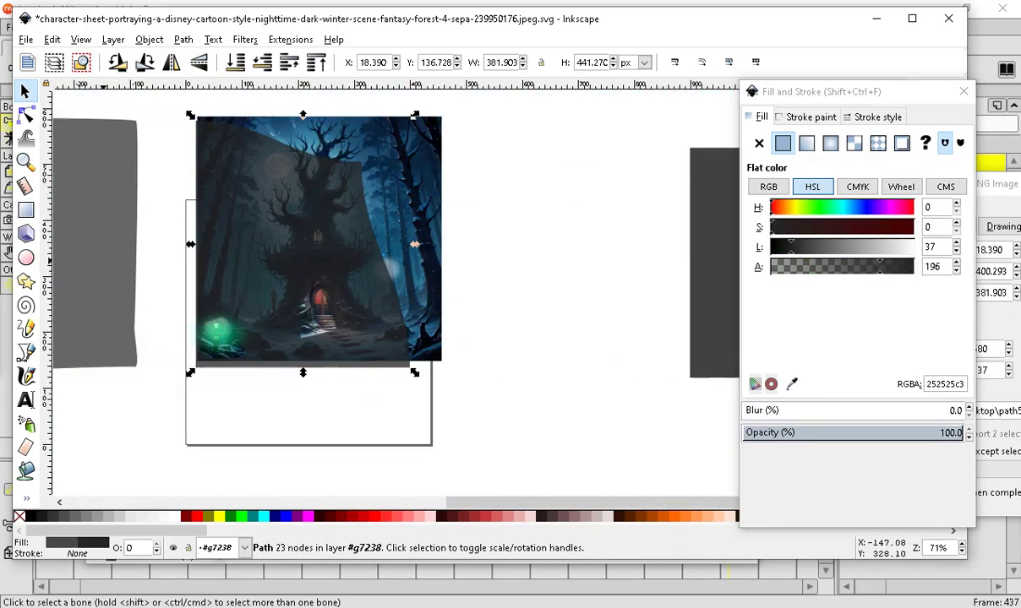
left_click_drag(310, 167, 563, 216)
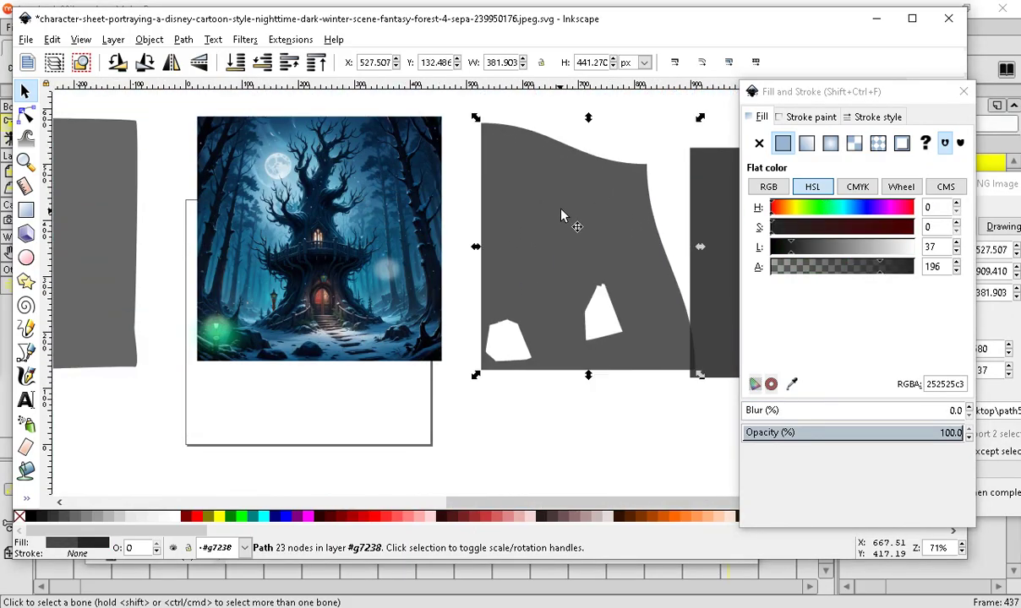
scroll(616, 295, "up", 1)
left_click_drag(488, 232, 462, 228)
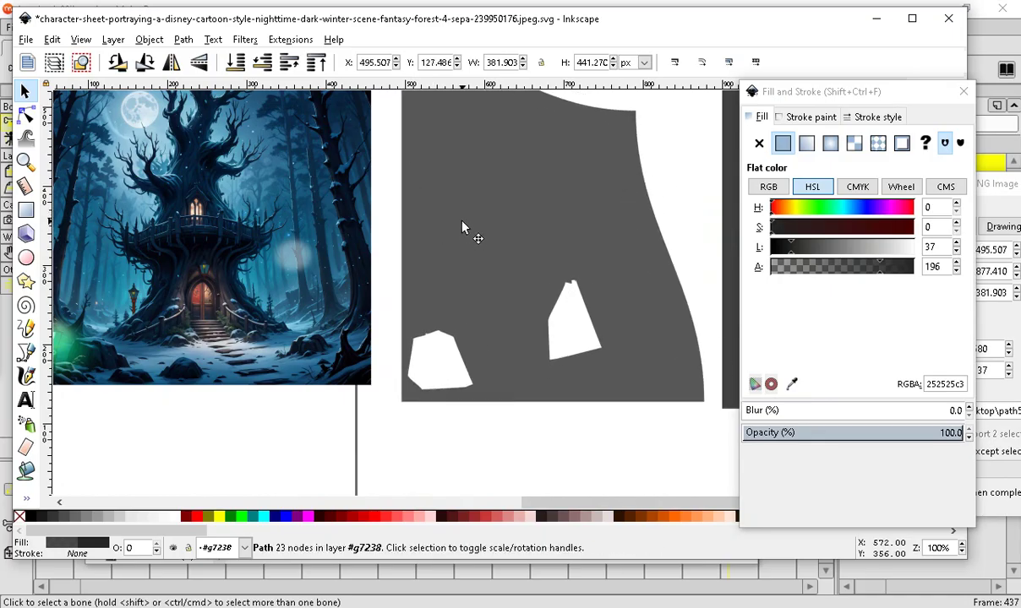
Move the plain grey rectangle to about X 921, Y 119 px and erase a curved slit through it with eraser width 6.
scroll(514, 228, "down", 3)
scroll(531, 327, "up", 2)
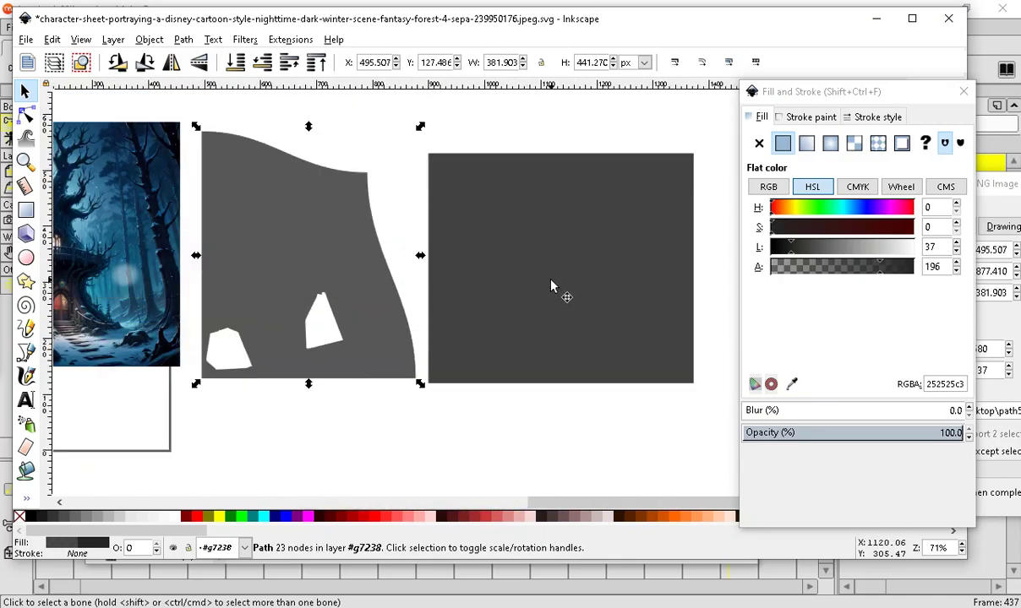
left_click(553, 287)
left_click_drag(554, 288, 498, 262)
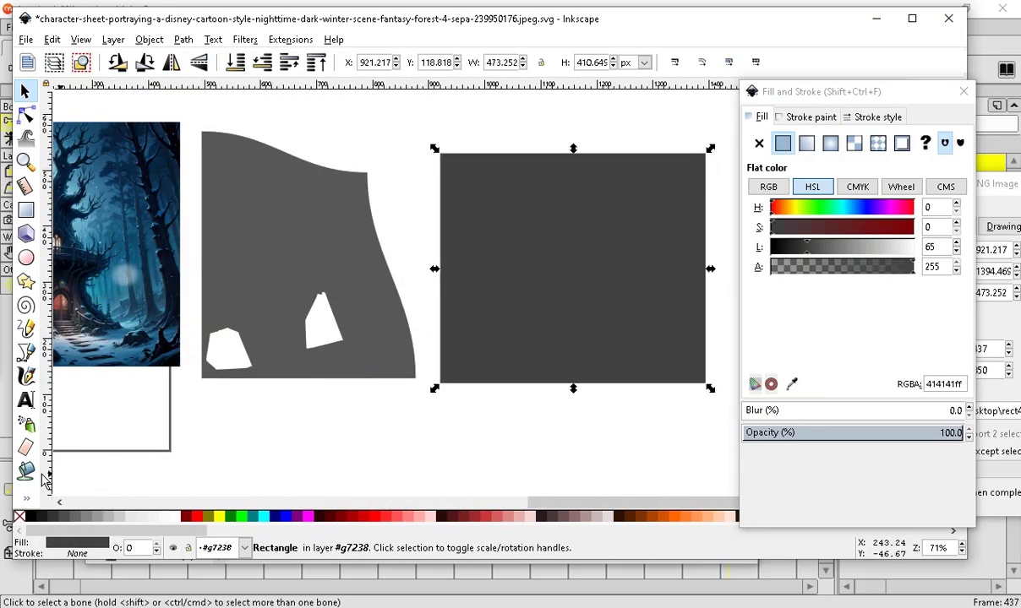
left_click(24, 454)
left_click_drag(512, 207, 547, 292)
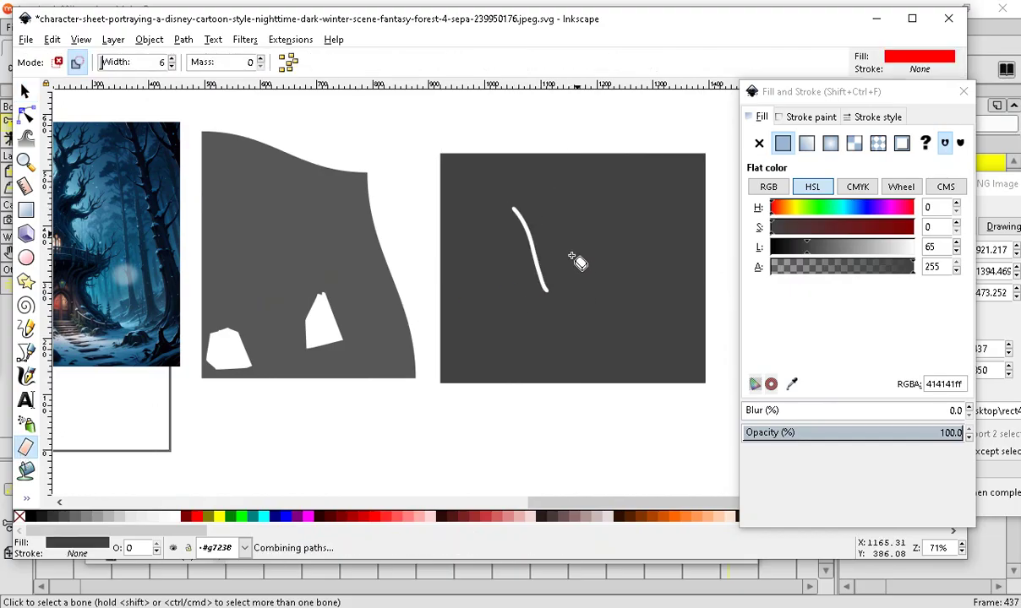
Fill the dark overlay's area with translucent green using the Paint Bucket, with visible colors, threshold 2 and 0.03 px growth.
scroll(201, 392, "left", 7)
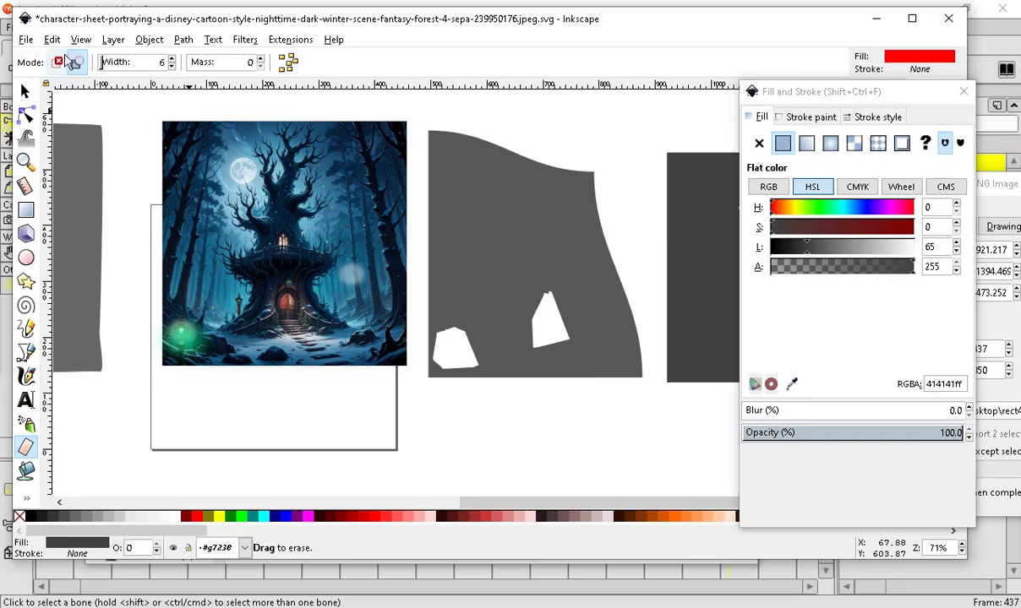
left_click(25, 91)
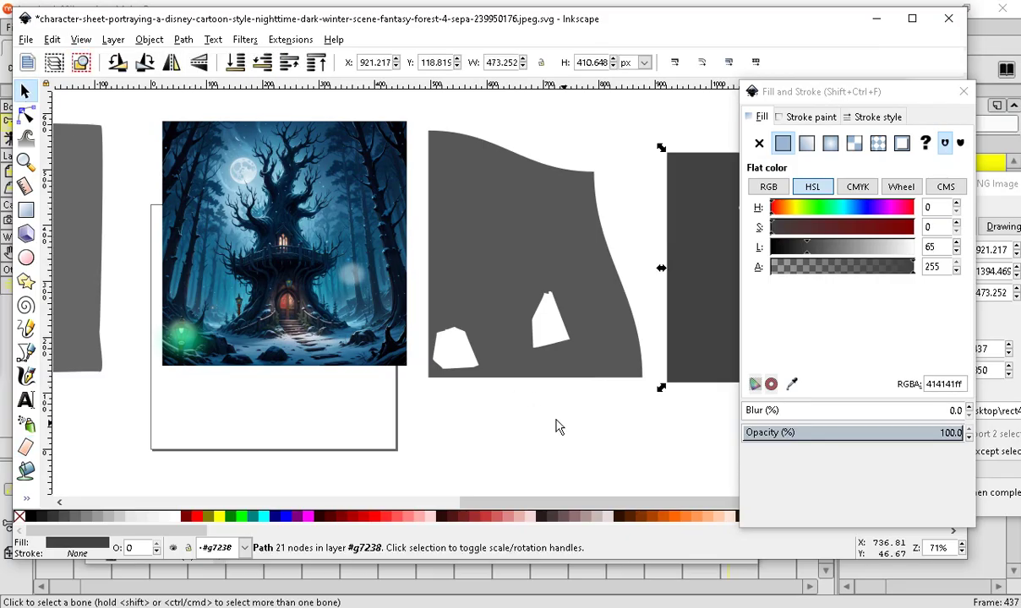
left_click(25, 471)
scroll(219, 177, "down", 1)
scroll(571, 260, "up", 1)
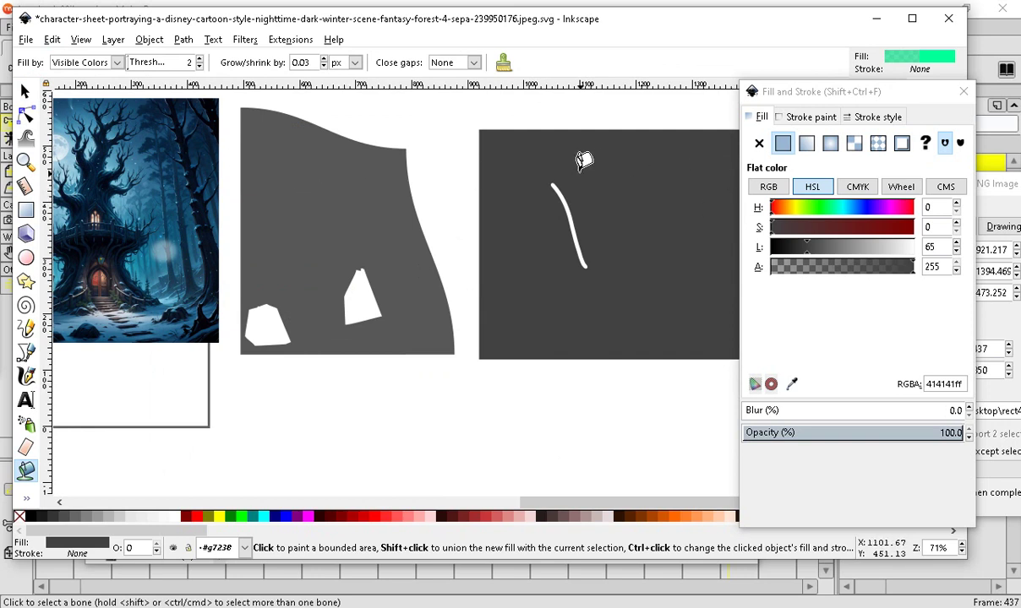
left_click(329, 157)
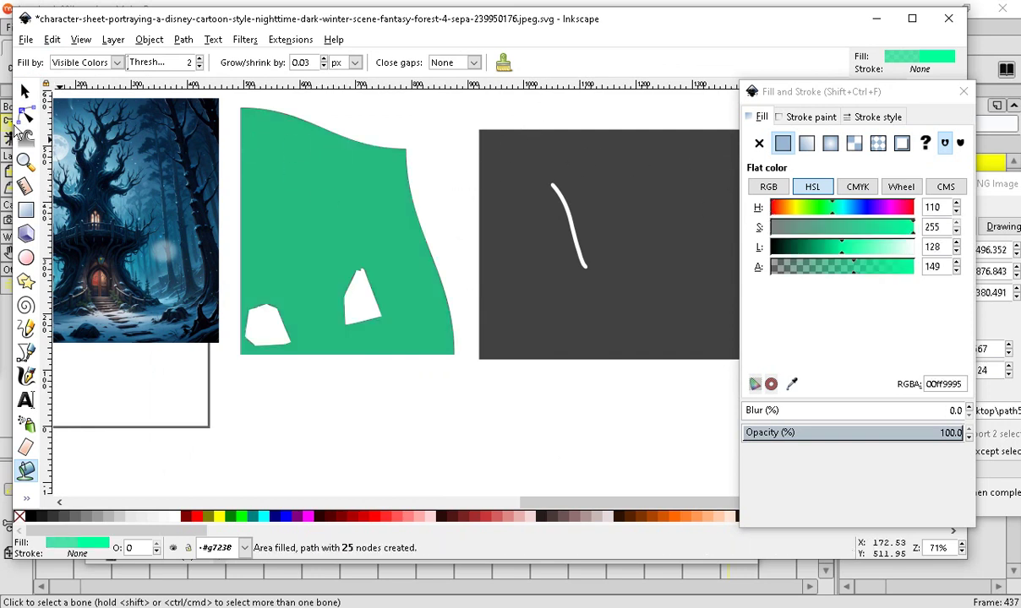
Move the green filled copy below the dark overlay, to about X 510, Y -311 px.
left_click(25, 91)
left_click_drag(300, 188, 361, 431)
scroll(291, 453, "down", 1)
Pull the node midway along the green shape's upper edge deep into the shape, to about X 780, Y -141 px.
scroll(326, 440, "up", 2)
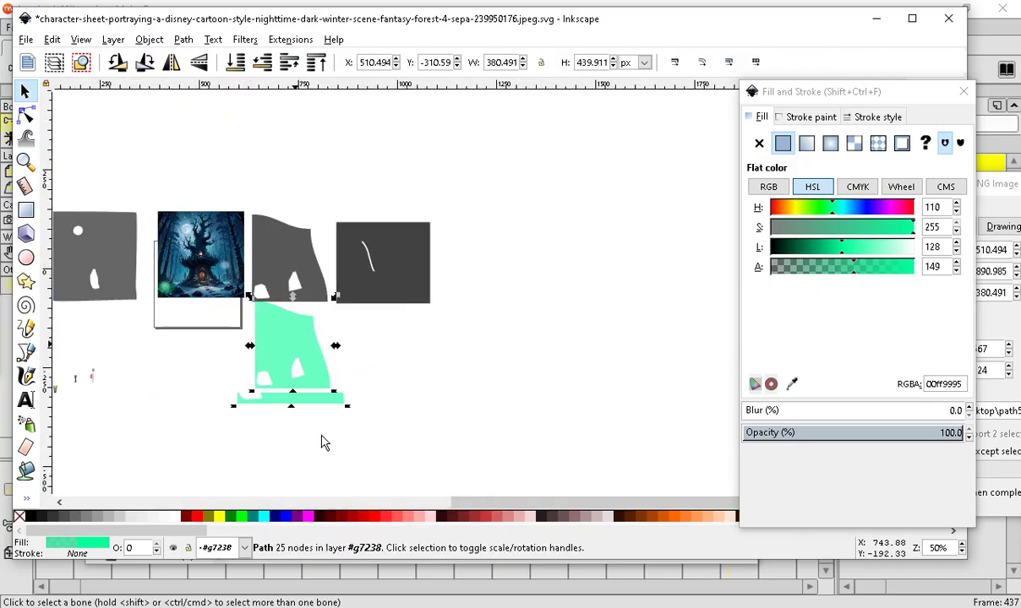
left_click(26, 118)
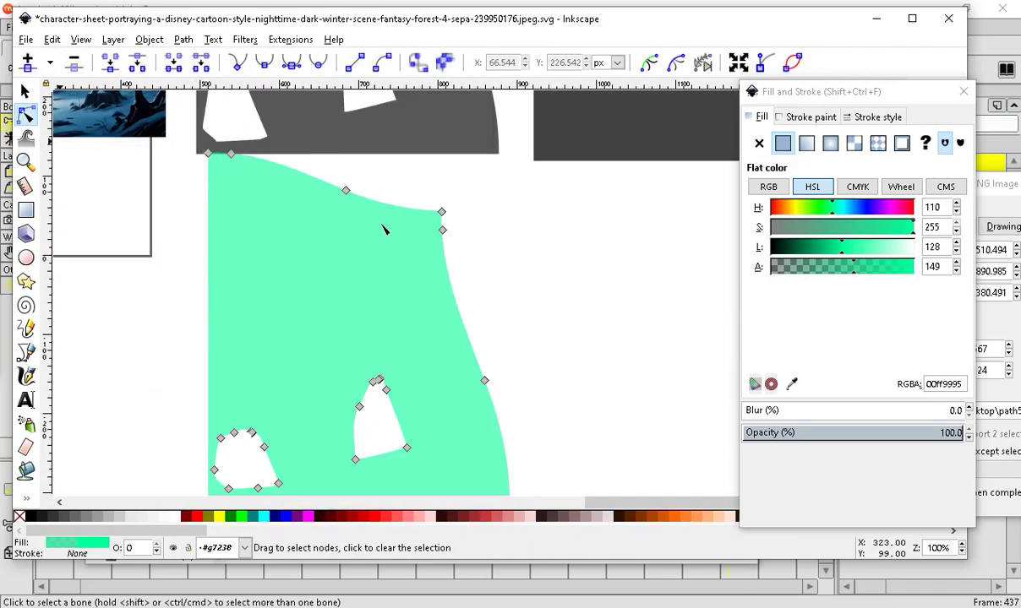
left_click_drag(347, 189, 421, 366)
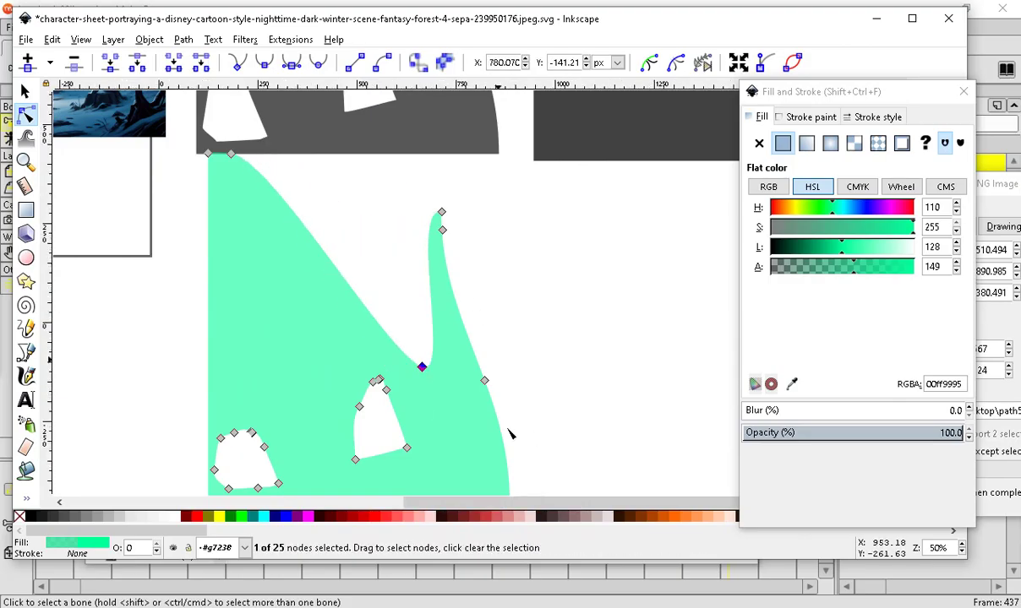
scroll(583, 457, "down", 4)
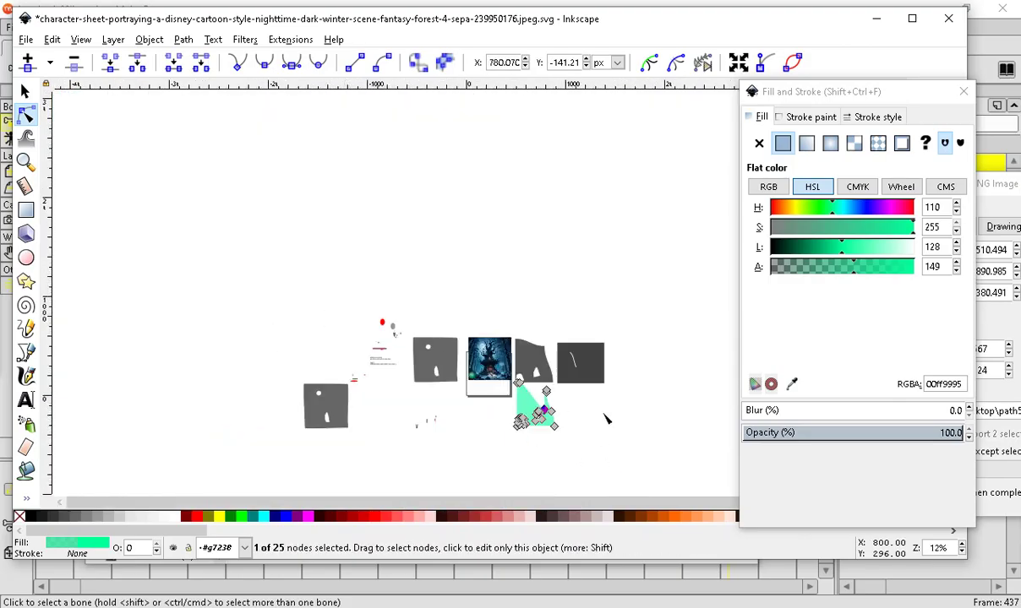
scroll(589, 414, "up", 4)
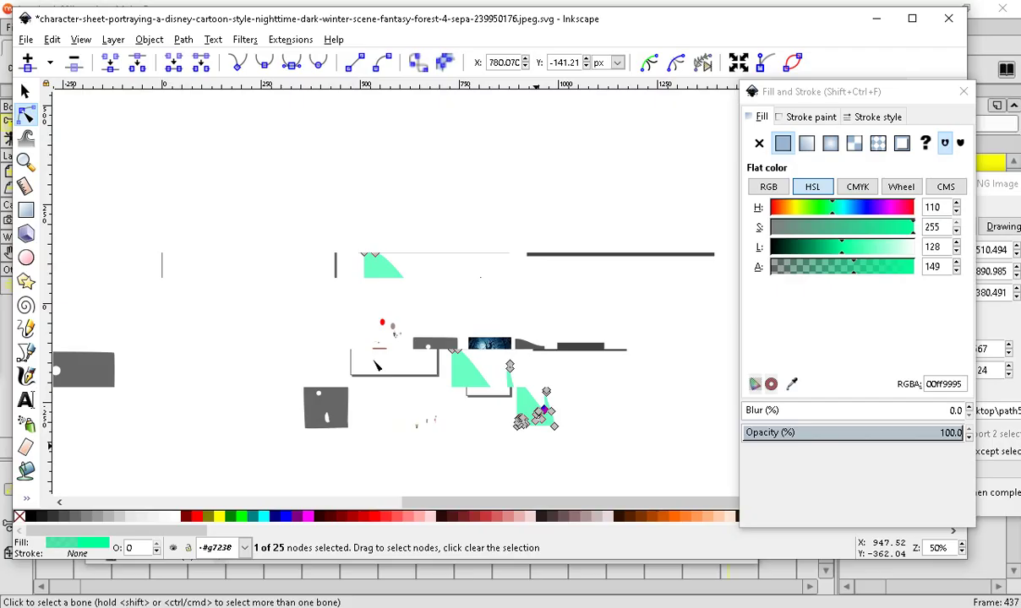
Pull an upper node of the dark overlay's lower-left opening upward, to about X 561, Y 238 px.
scroll(377, 365, "up", 2)
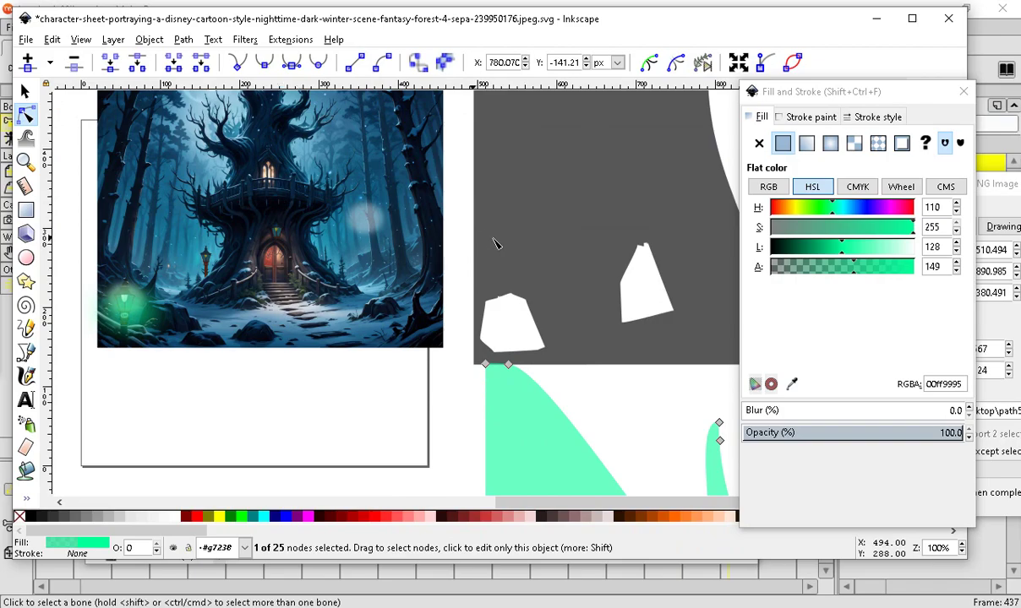
left_click(550, 266)
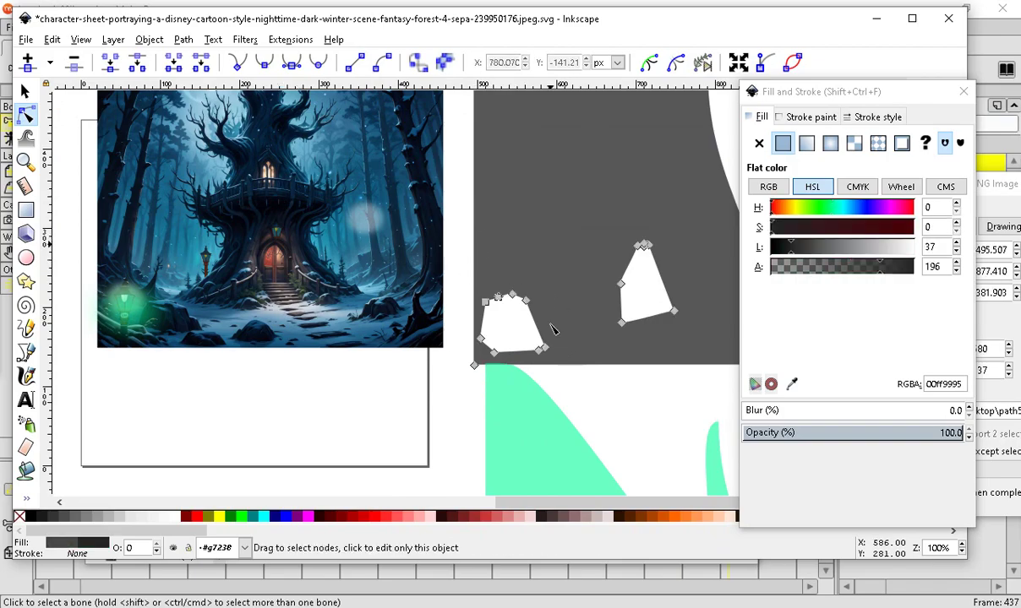
left_click_drag(524, 304, 526, 278)
scroll(528, 380, "down", 3)
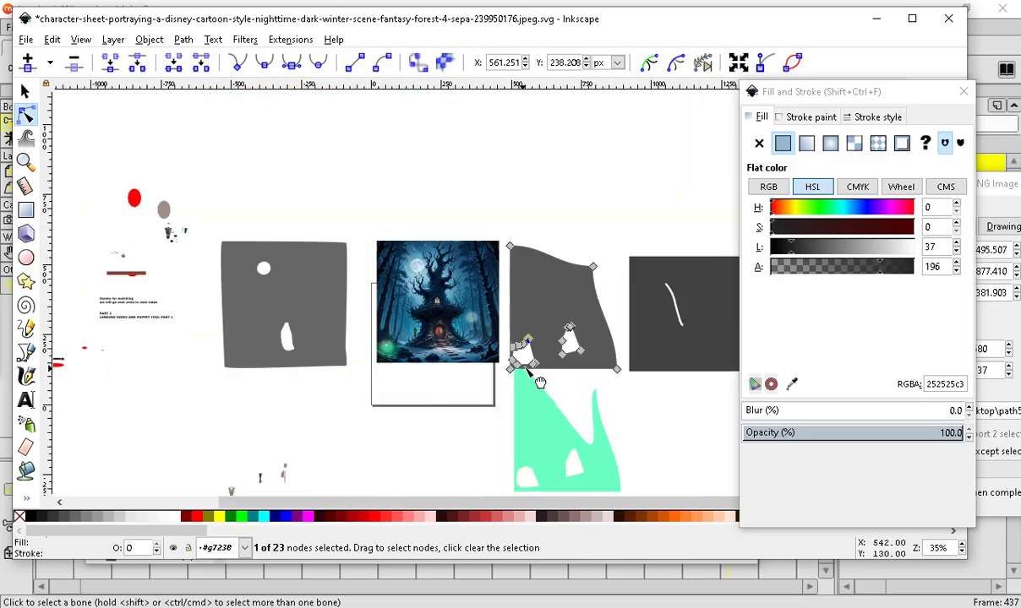
scroll(483, 387, "up", 3)
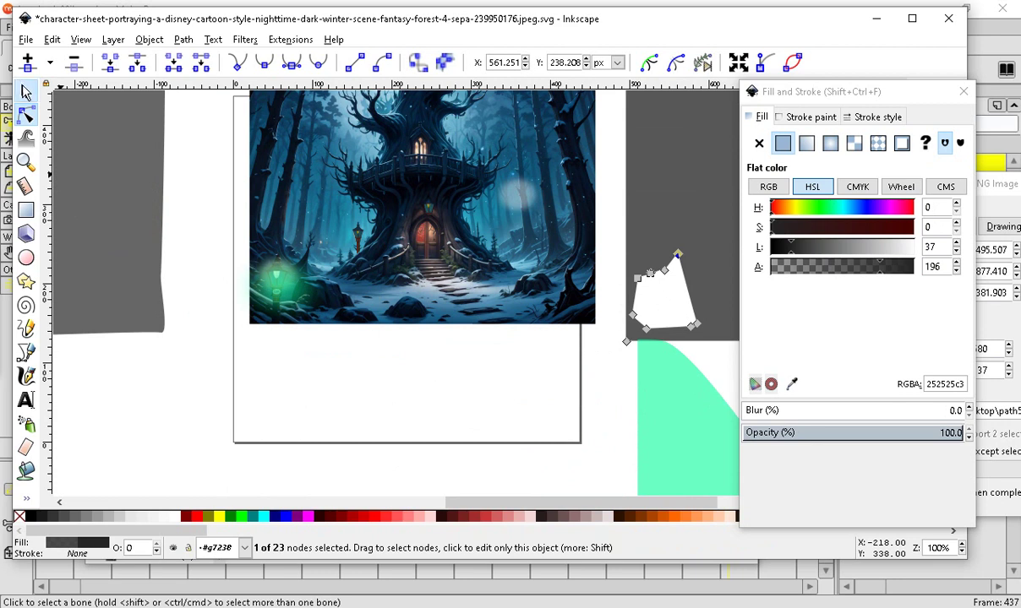
Move the curved dark overlay aside and place the translucent overlay with the moon opening over the forest picture, at about X 11, Y 140 px.
key("s")
scroll(330, 359, "down", 1)
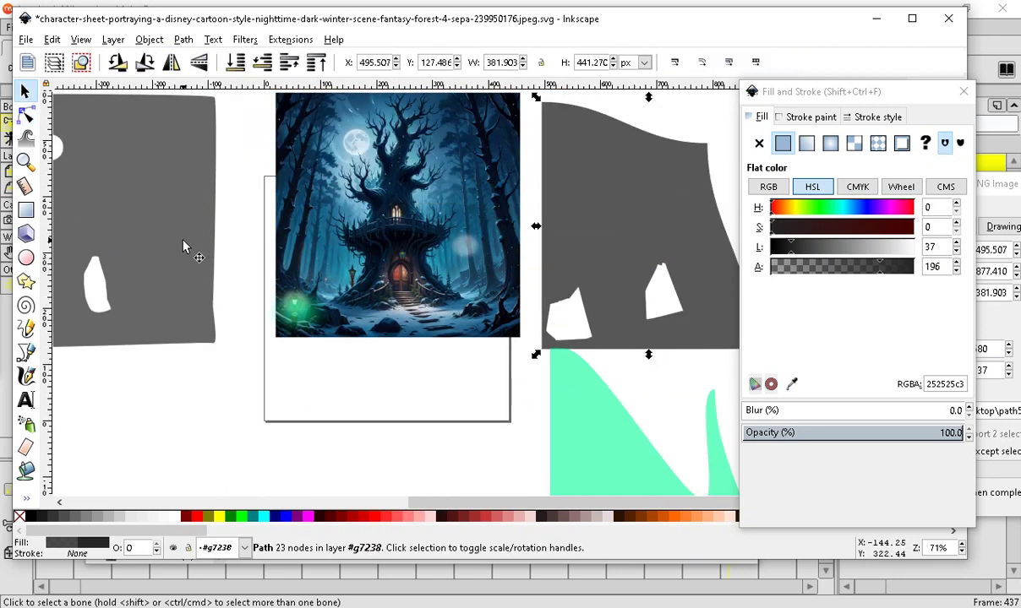
left_click_drag(594, 246, 663, 247)
left_click_drag(141, 194, 448, 204)
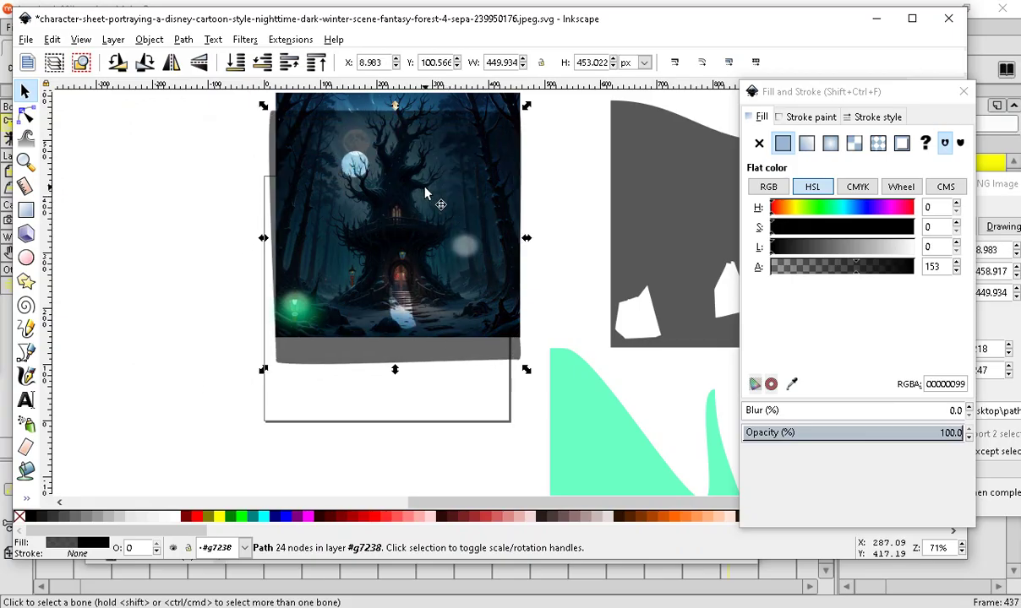
scroll(376, 159, "up", 3)
left_click_drag(282, 378, 285, 314)
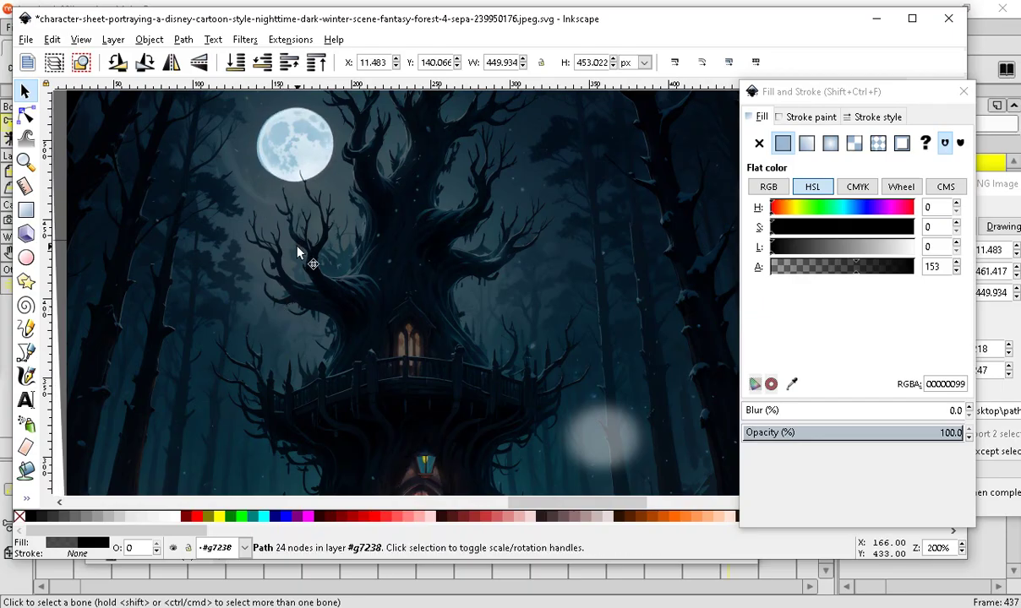
Erase a diagonal slit through the overlay across the treehouse's upper window with eraser width 6.
scroll(397, 345, "down", 1)
scroll(376, 475, "up", 3)
scroll(405, 446, "down", 1)
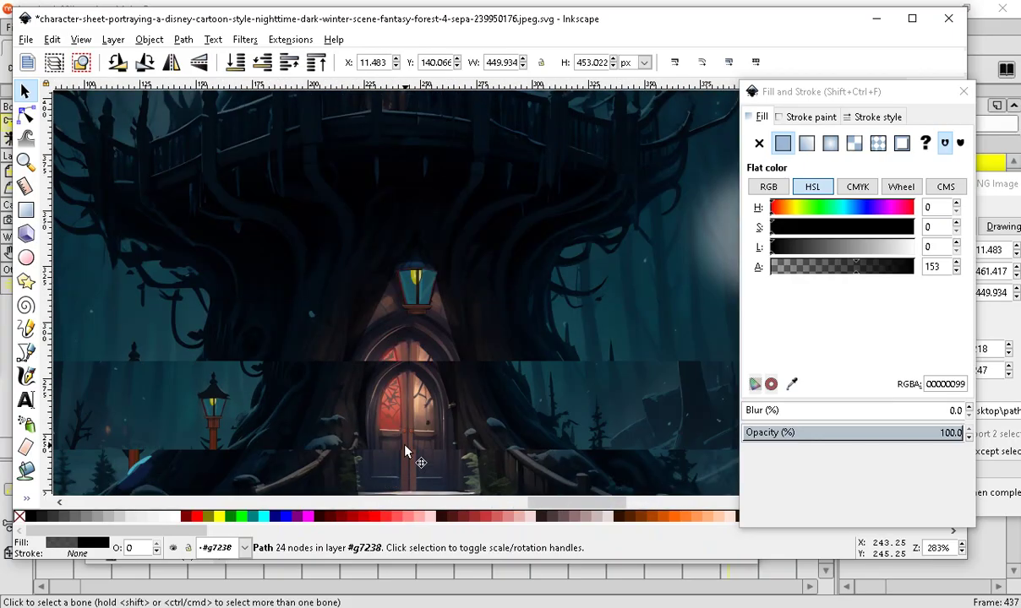
scroll(372, 149, "up", 1)
scroll(399, 253, "up", 2)
scroll(358, 344, "down", 3)
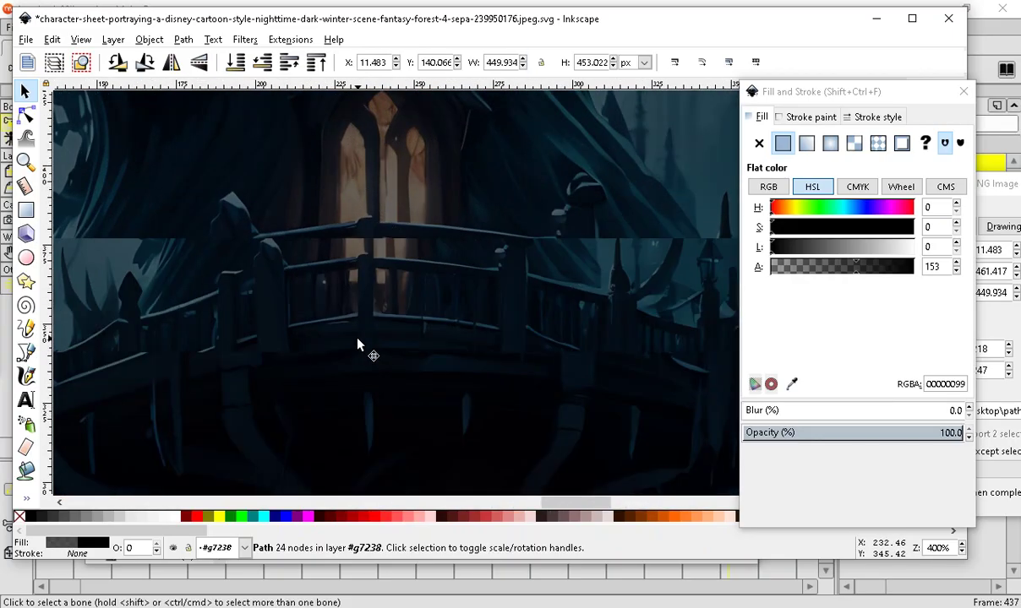
scroll(413, 285, "up", 1)
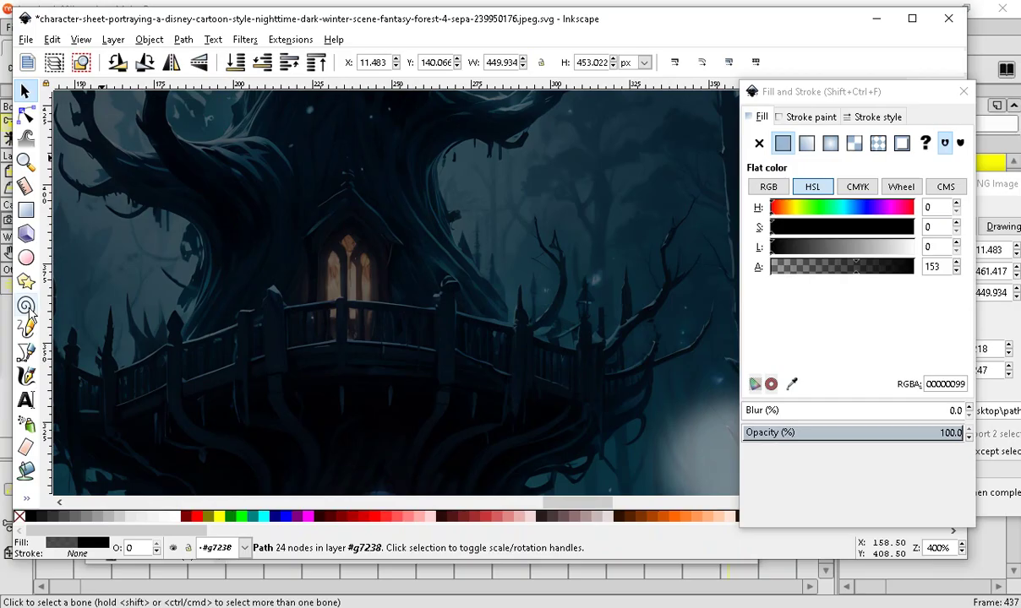
left_click(32, 448)
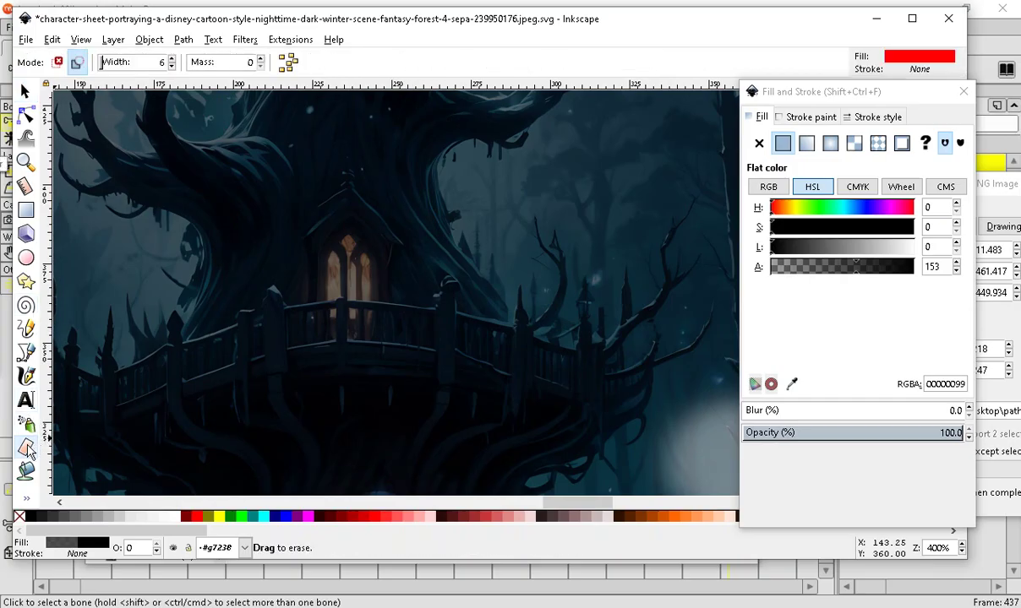
left_click_drag(324, 241, 387, 302)
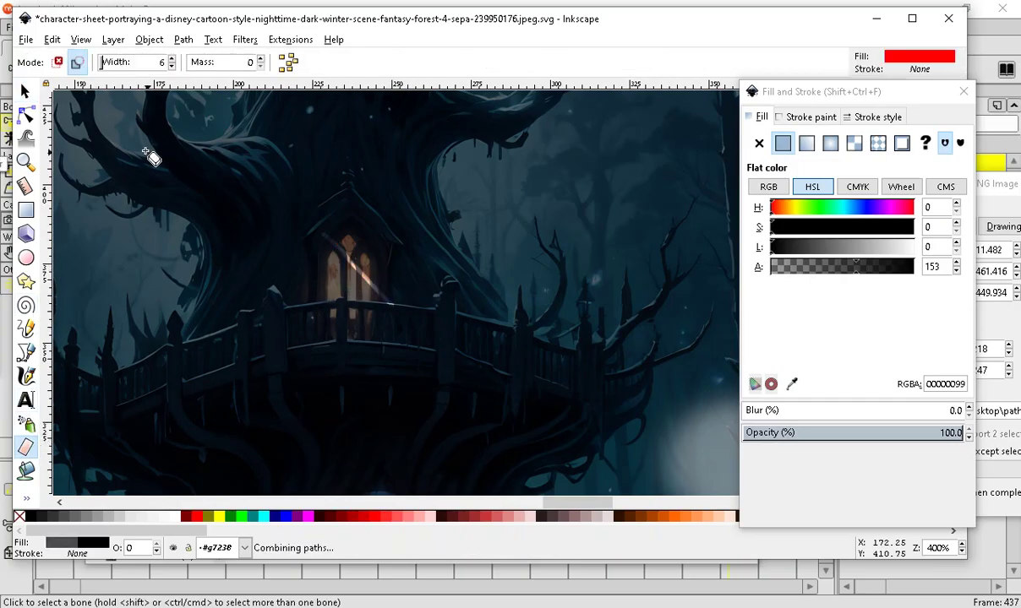
Stretch the slit's nodes down below the balcony rail and delete the surplus nodes along its lower-right end.
key("n")
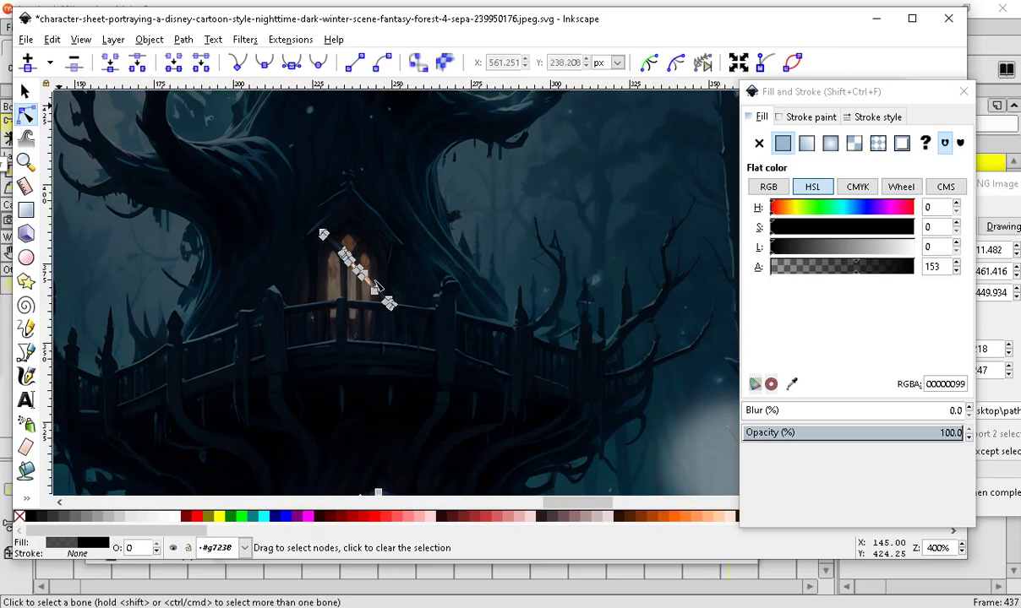
left_click(315, 325)
left_click_drag(343, 254, 361, 325)
left_click_drag(345, 257, 340, 327)
scroll(342, 331, "up", 3, "ctrl")
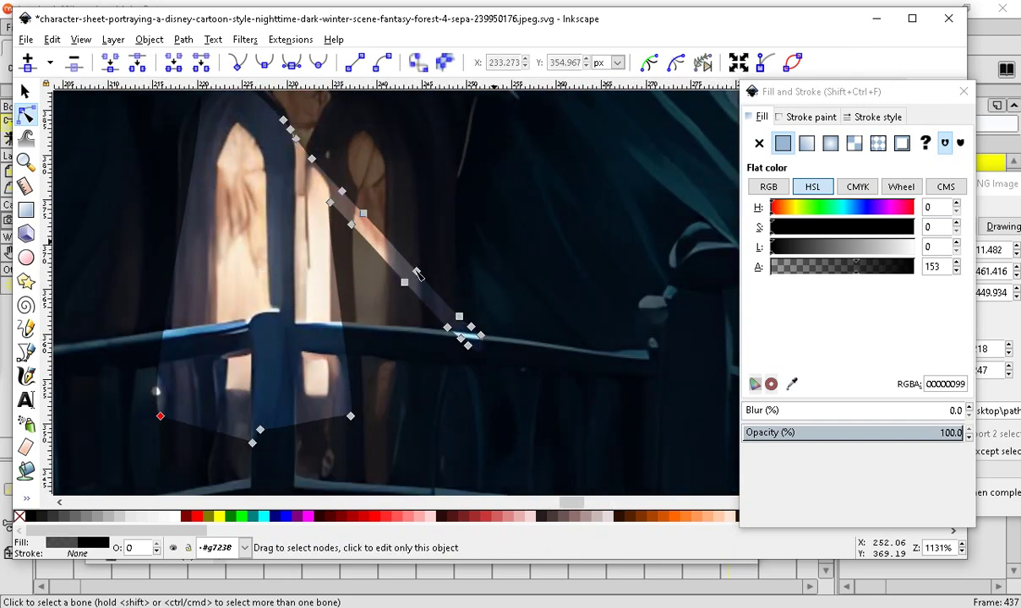
left_click_drag(547, 157, 357, 325)
left_click(73, 63)
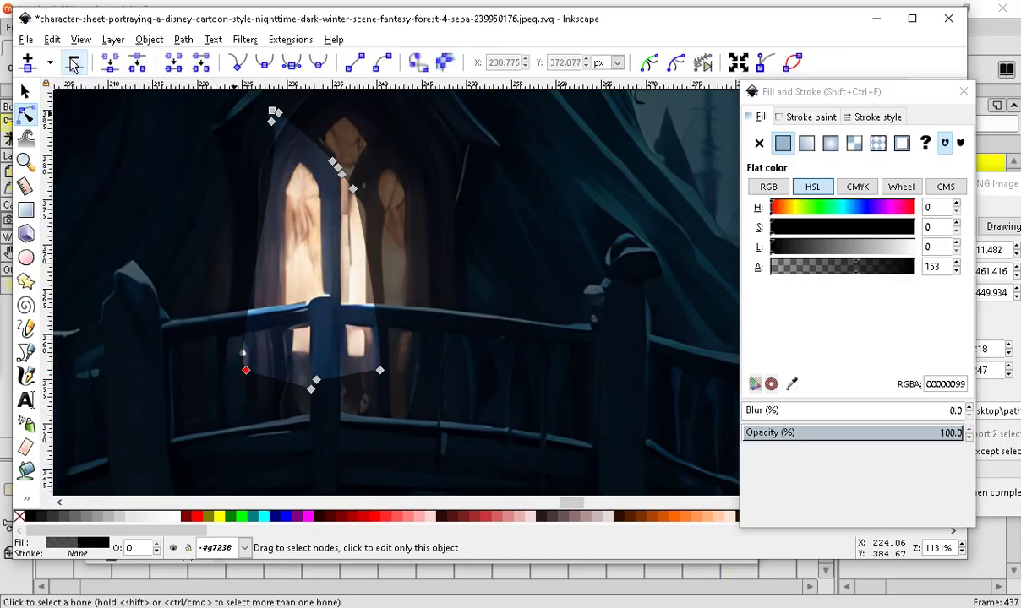
Move the opening's remaining nodes outward so it frames the upper window's arch, both sides and the balcony rail.
left_click_drag(353, 190, 407, 156)
left_click_drag(380, 370, 434, 315)
left_click_drag(342, 177, 333, 103)
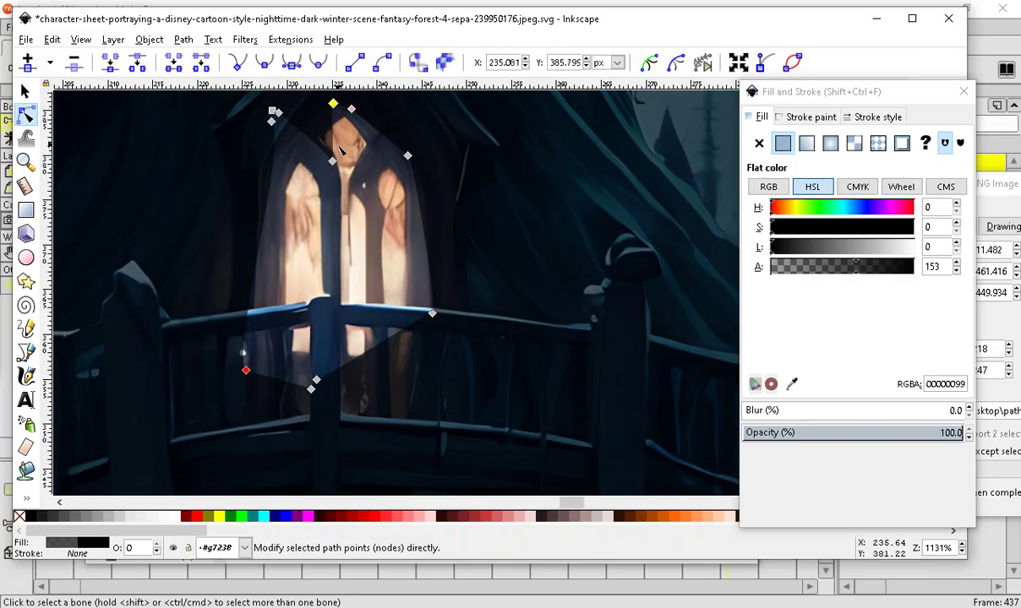
left_click_drag(332, 160, 305, 99)
left_click_drag(247, 370, 227, 320)
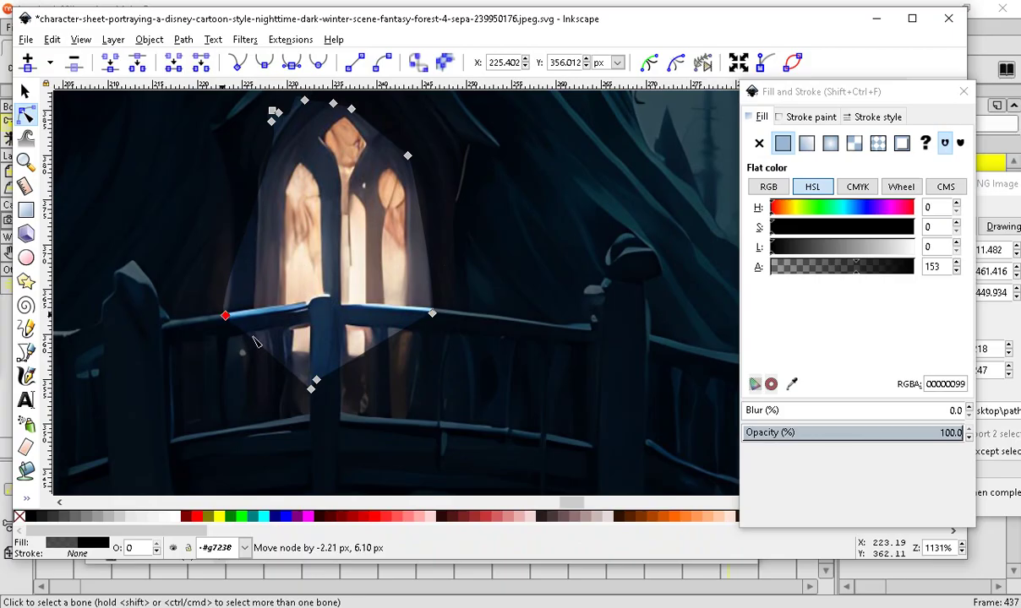
left_click_drag(311, 390, 253, 307)
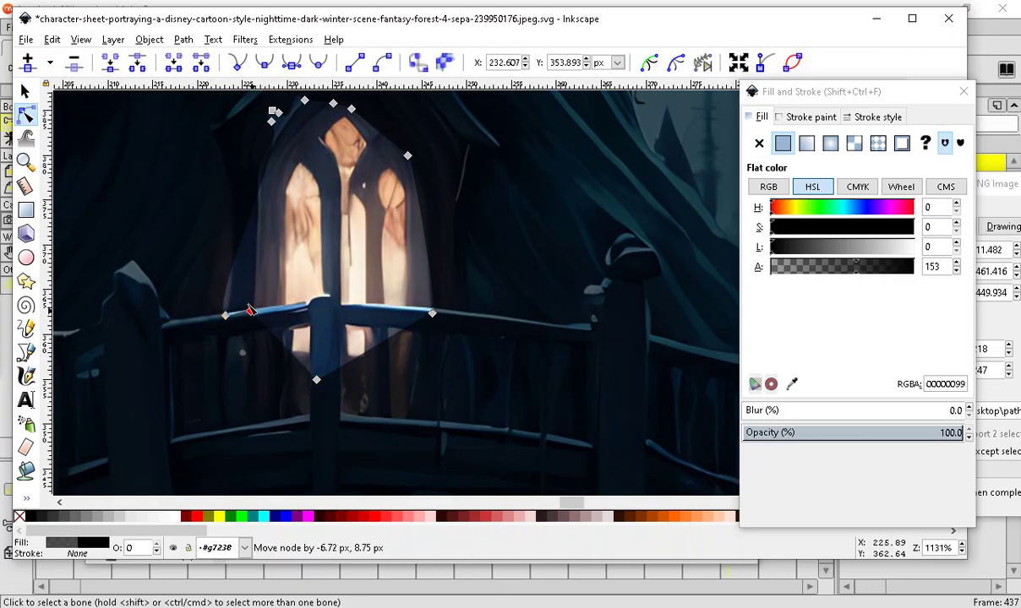
Set the opening's lower-left corner node on the balcony rail at about X 223, Y 362 px, and deselect the overlay.
scroll(228, 327, "up", 4)
left_click_drag(218, 283, 215, 271)
scroll(217, 311, "down", 4)
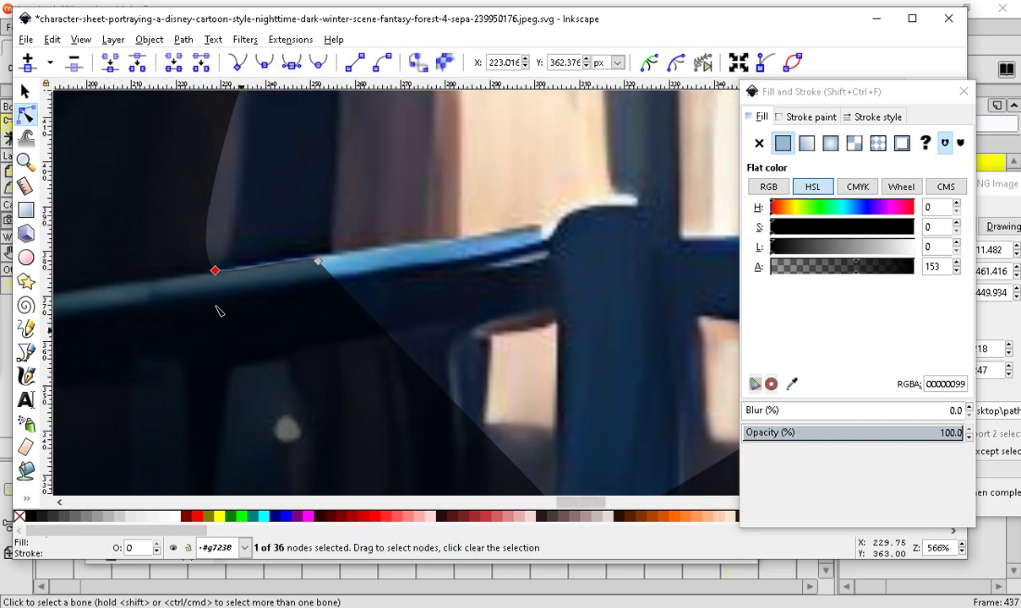
scroll(389, 269, "down", 4)
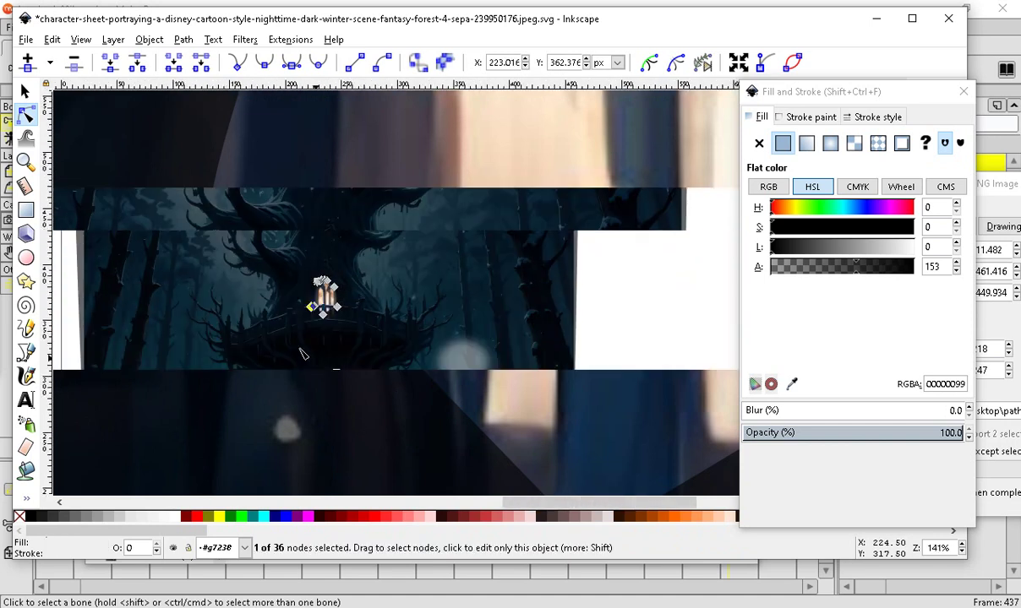
left_click(646, 253)
left_click(647, 253)
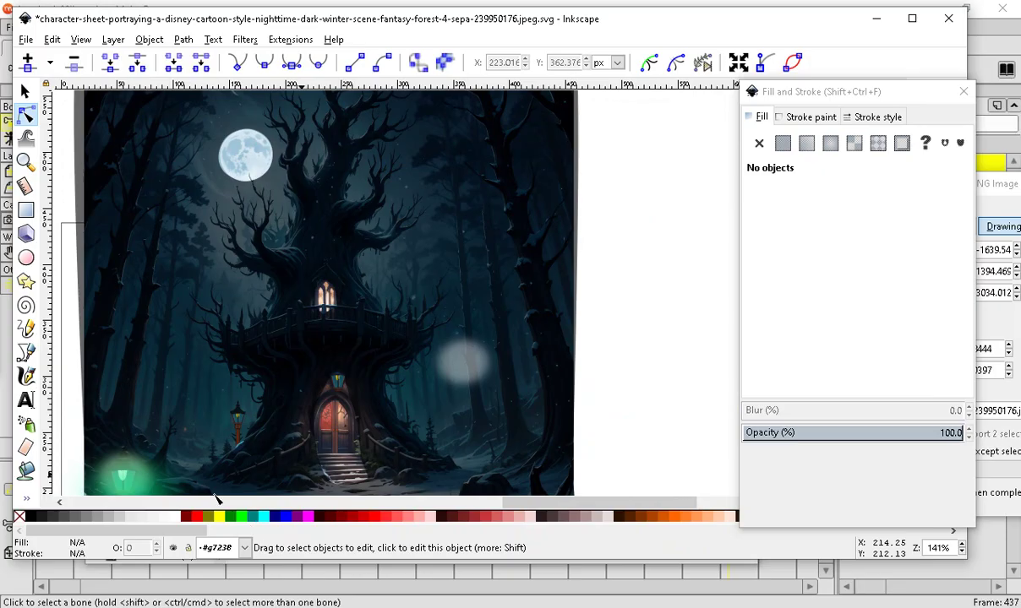
Recolor the yellow bulb shape in the lantern above the door to green, with hue 74.
scroll(63, 447, "up", 1)
scroll(513, 380, "up", 2)
scroll(145, 325, "down", 2)
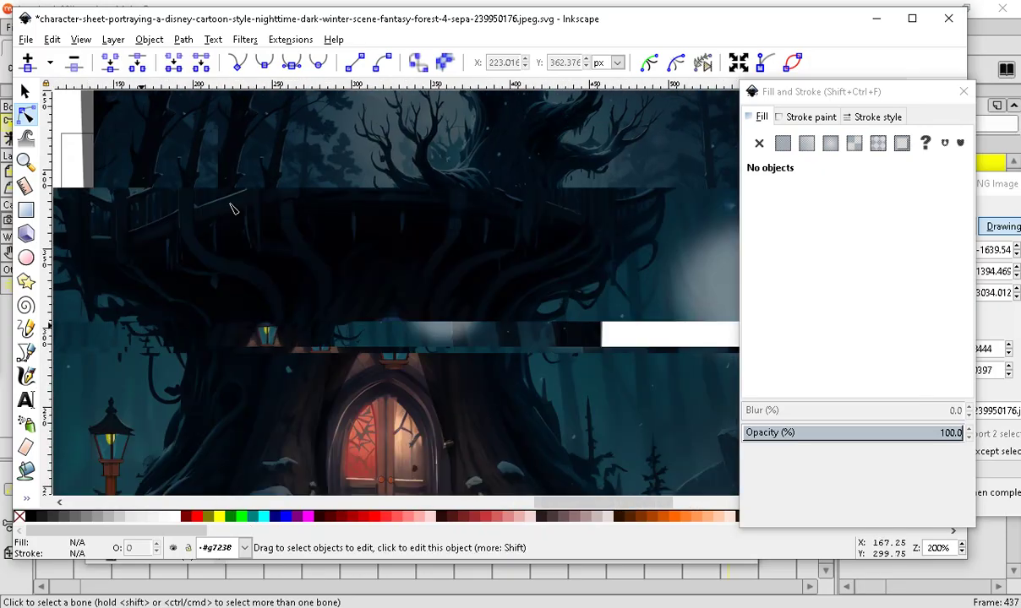
scroll(245, 207, "up", 5)
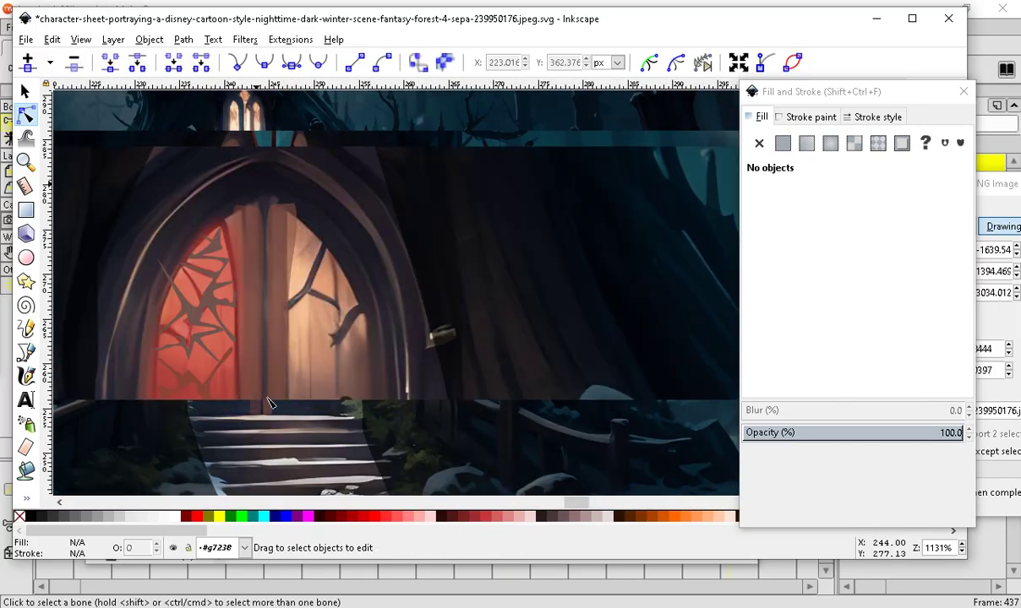
scroll(384, 396, "down", 2)
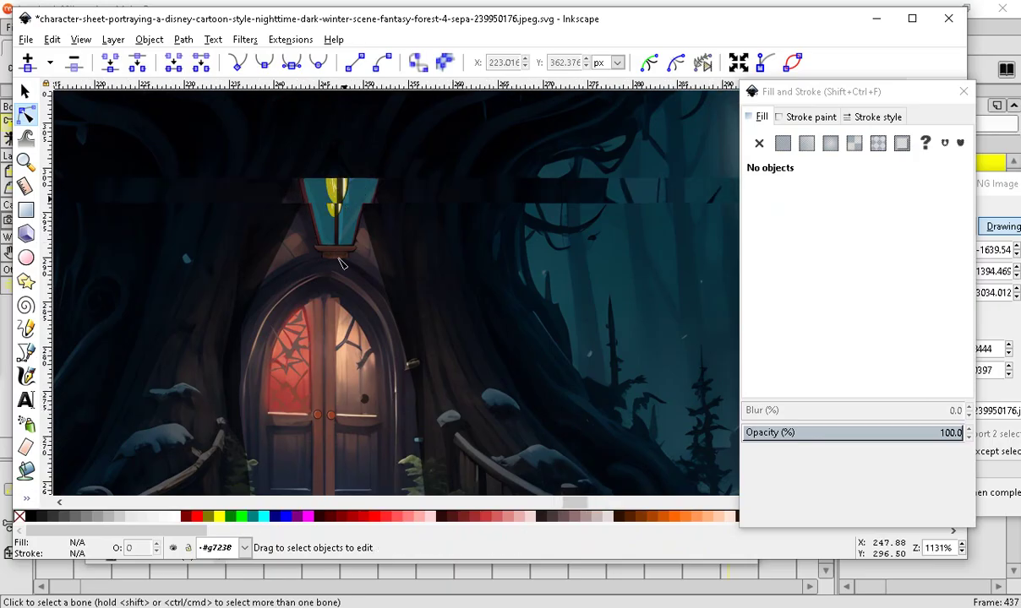
scroll(338, 222, "up", 2)
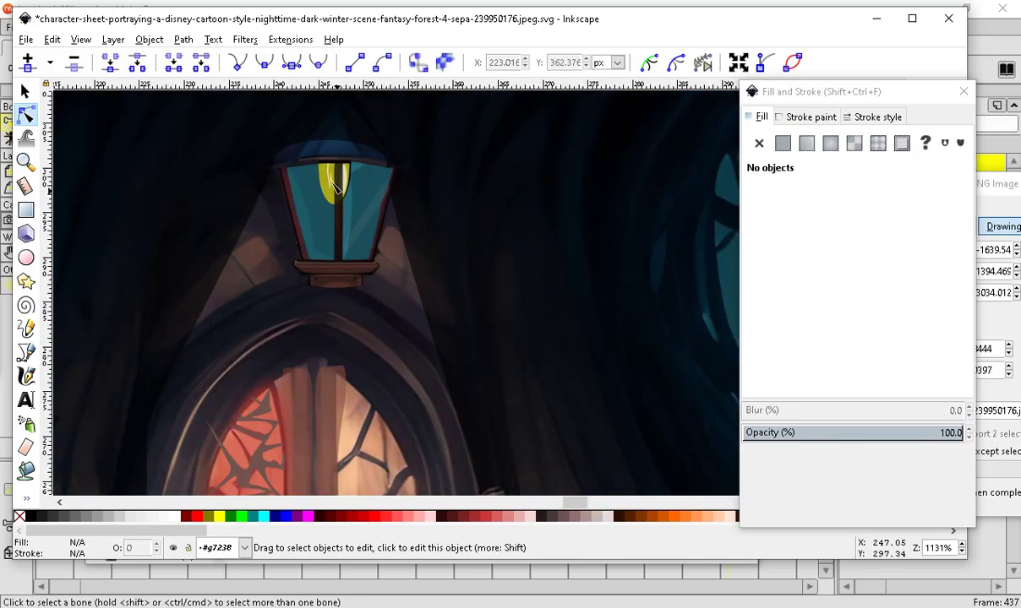
left_click(329, 193)
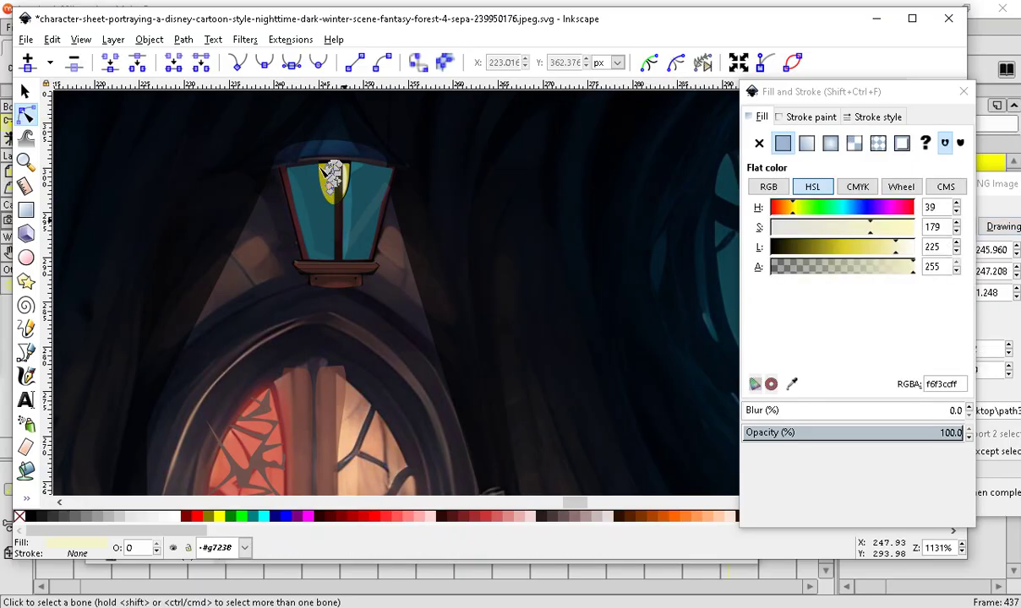
left_click(340, 223)
scroll(350, 209, "up", 3)
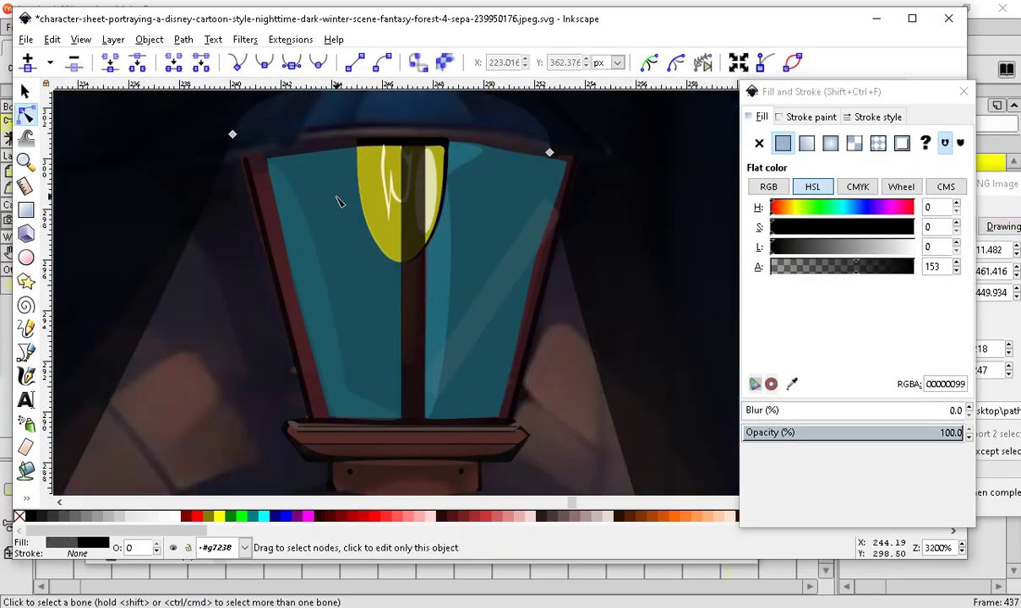
left_click(385, 234)
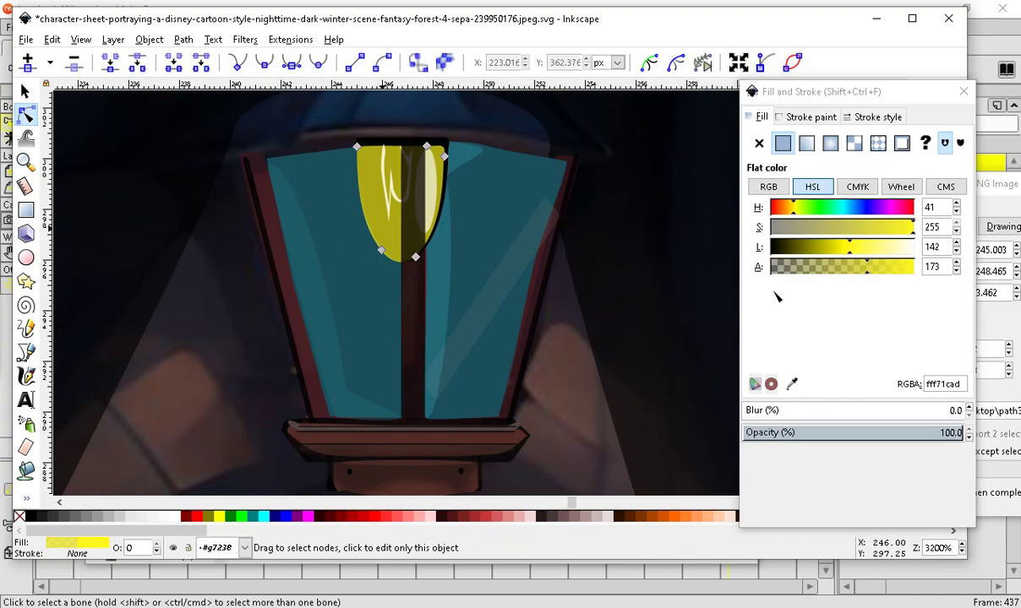
left_click_drag(786, 207, 811, 221)
Nudge the dark overlay over the forest scene to about X 12.5, Y 139.6 px.
scroll(460, 255, "down", 3)
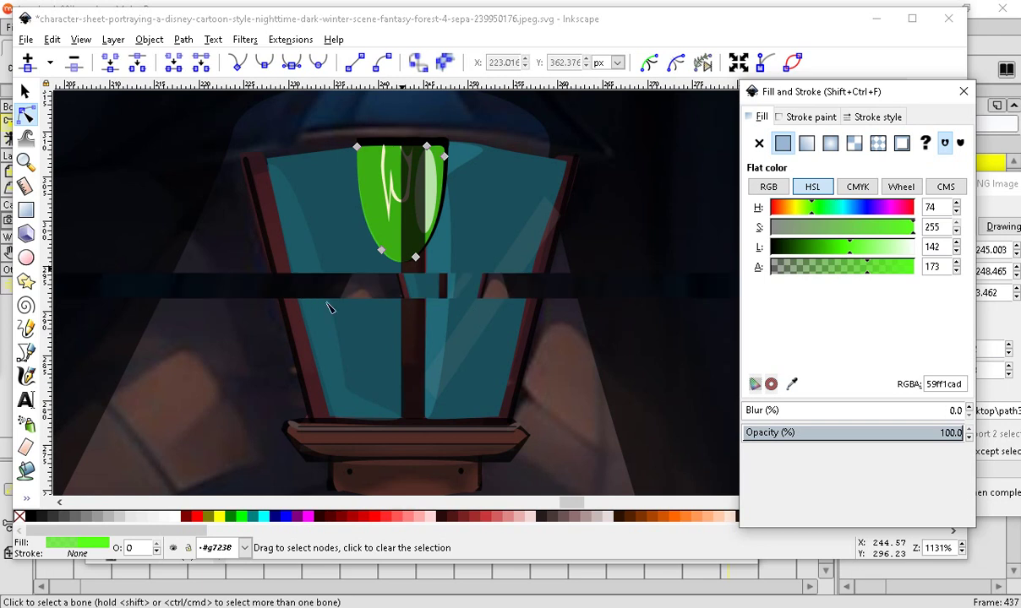
scroll(423, 270, "down", 1)
scroll(603, 431, "up", 1)
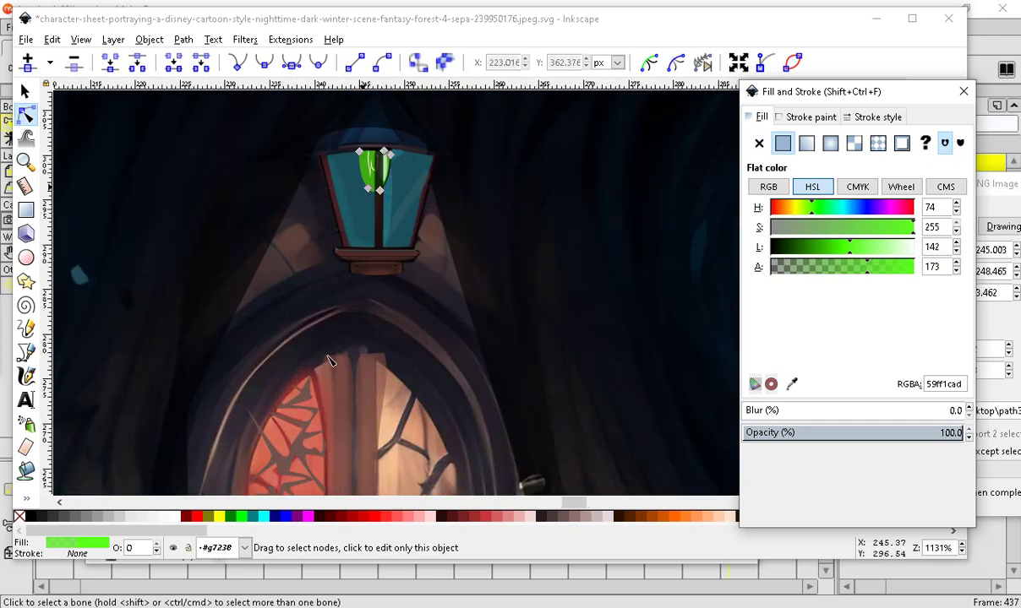
scroll(406, 295, "down", 3, "ctrl")
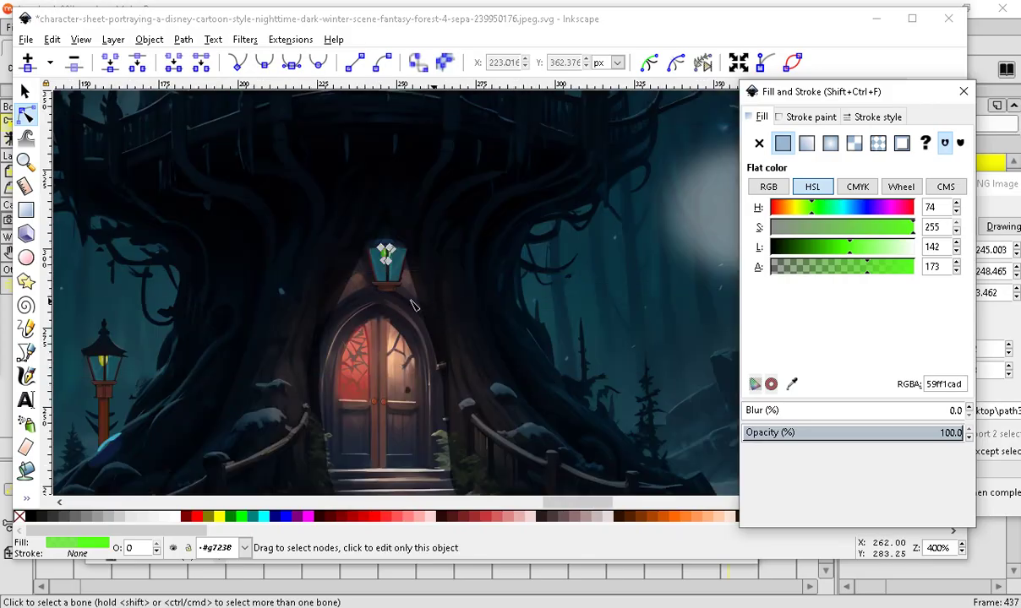
left_click(24, 92)
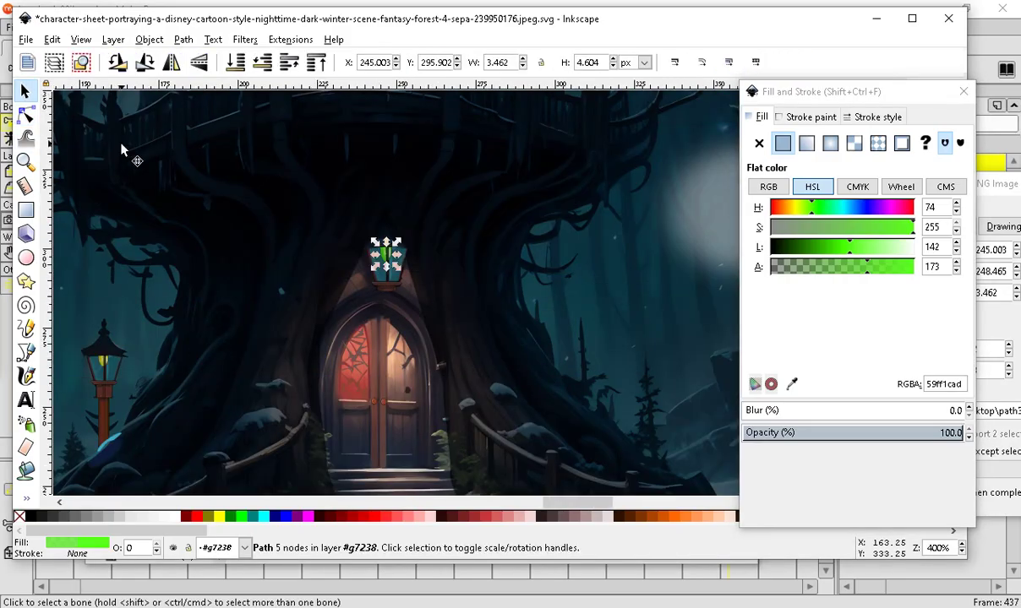
mouse_move(121, 212)
left_mouse_down()
mouse_move(526, 206)
mouse_move(765, 220)
mouse_move(126, 218)
left_mouse_up()
Draw a red circle with a radius of about 4.5 px to the right of the lantern above the door.
scroll(440, 270, "up", 3)
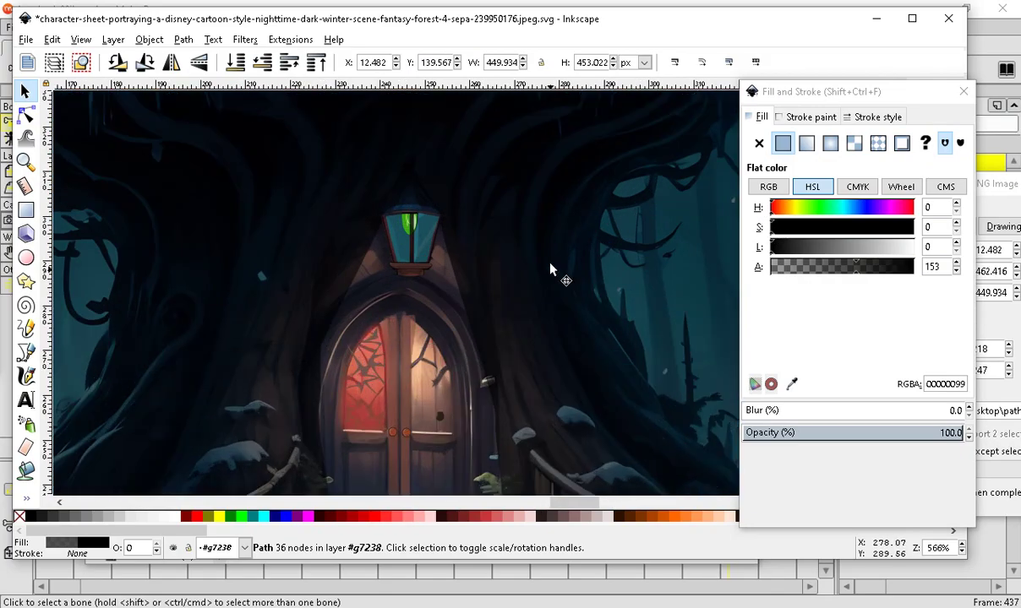
left_click(26, 258)
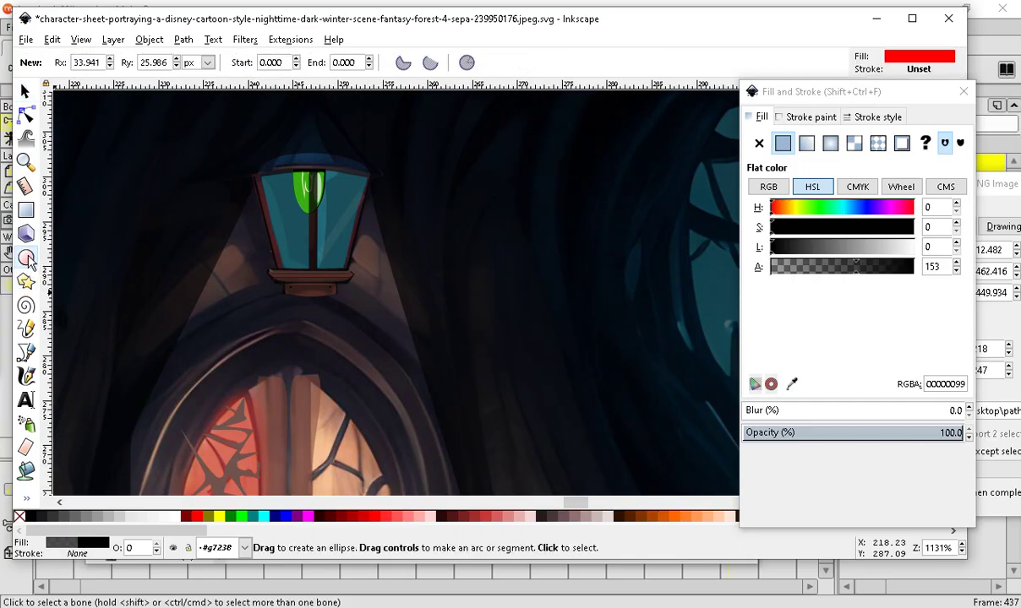
left_click_drag(500, 149, 582, 229)
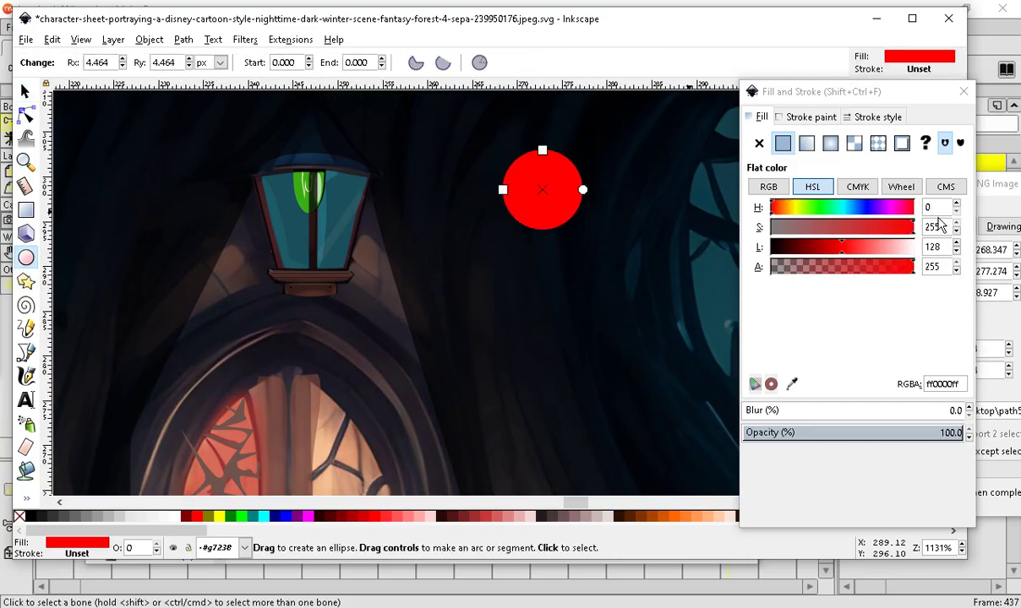
Recolor the red circle beside the door lantern to green with hue 104 and blur it by about 37.8%.
left_click(826, 207)
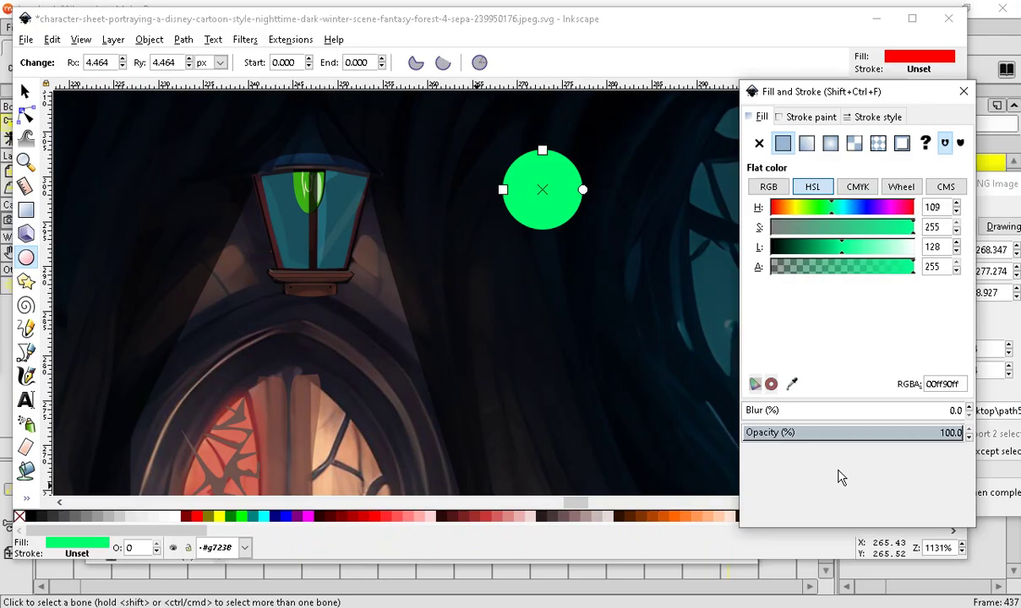
left_click_drag(777, 413, 826, 411)
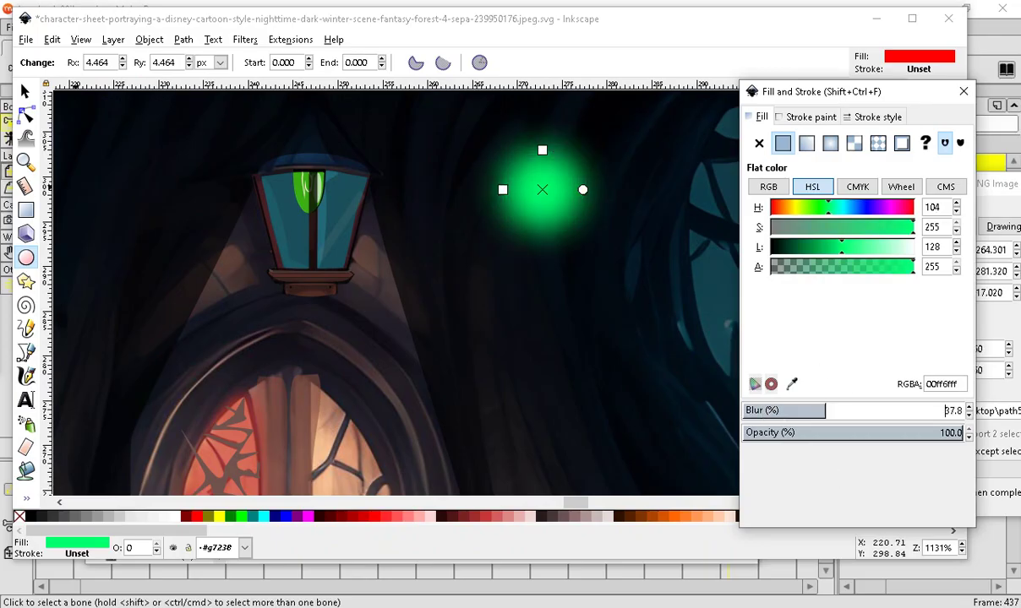
Lower the green glow's alpha to 106, enlarge it to about 18.8 × 21.7 px, and center it over the lantern above the door.
left_click(24, 88)
mouse_move(879, 269)
left_mouse_down()
mouse_move(820, 287)
mouse_move(865, 283)
left_mouse_up()
left_click_drag(498, 245, 410, 359)
left_click_drag(519, 259, 324, 243)
scroll(323, 217, "down", 3)
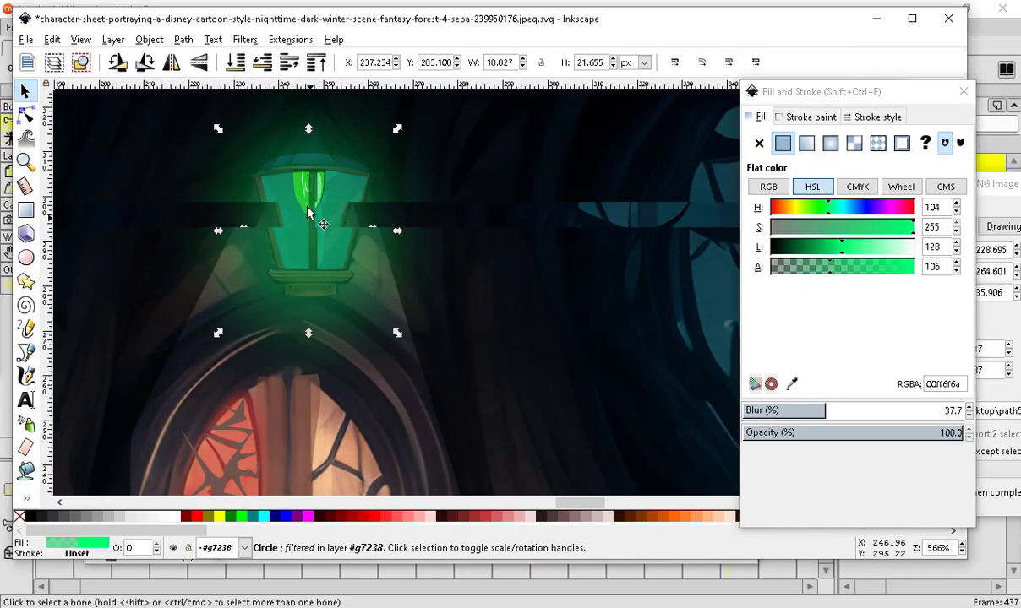
scroll(299, 490, "up", 1)
scroll(448, 332, "down", 5)
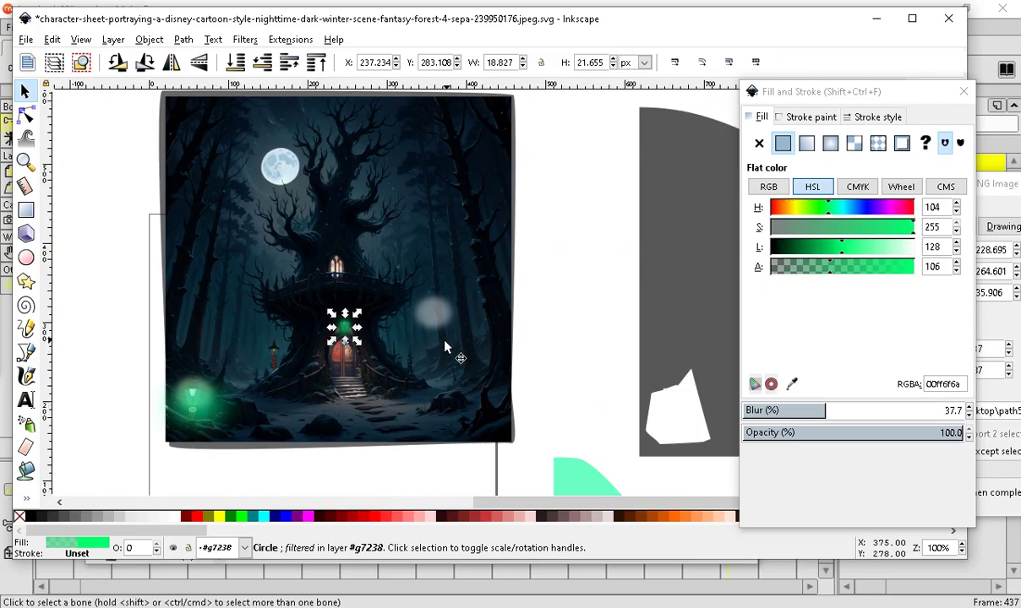
Switch to Moho and examine how the lamps, door and windows light the original forest scene.
key("alt+Tab")
scroll(647, 199, "down", 1)
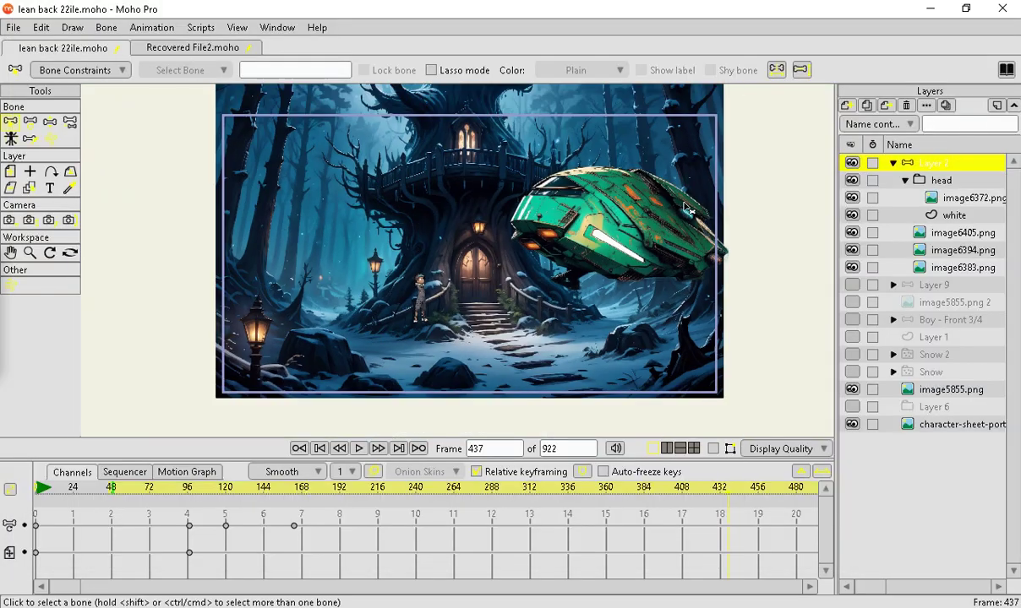
scroll(623, 245, "up", 3)
scroll(482, 316, "down", 2)
scroll(485, 314, "down", 4)
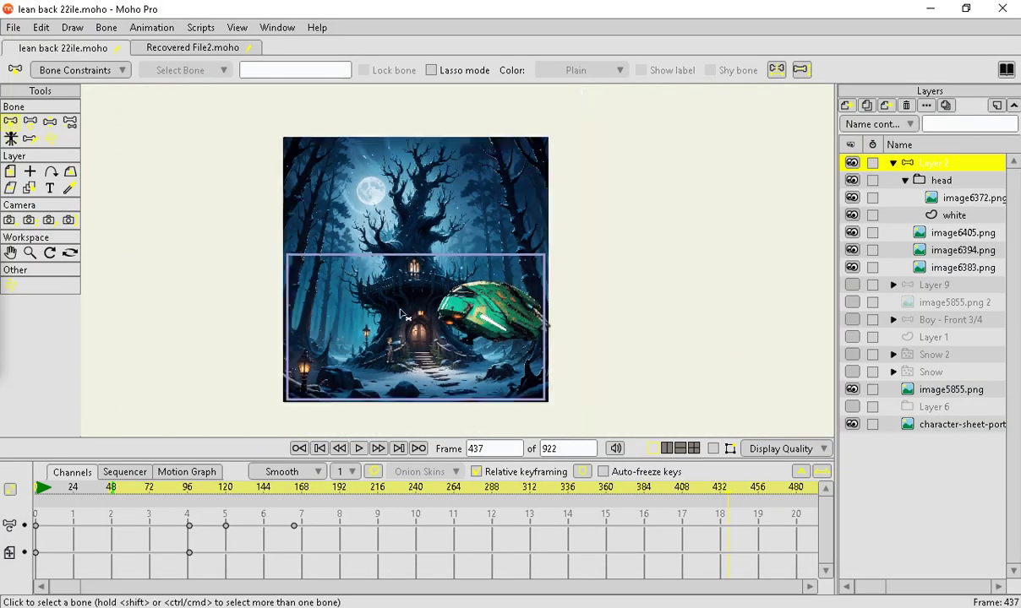
scroll(439, 243, "up", 2)
scroll(389, 388, "up", 3)
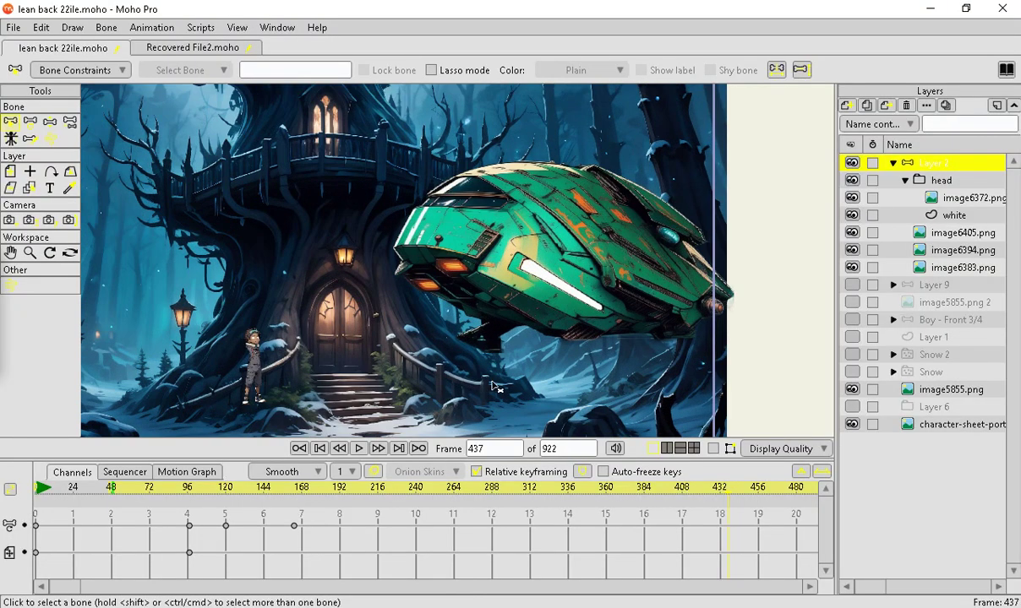
scroll(342, 290, "up", 2)
scroll(355, 245, "down", 3)
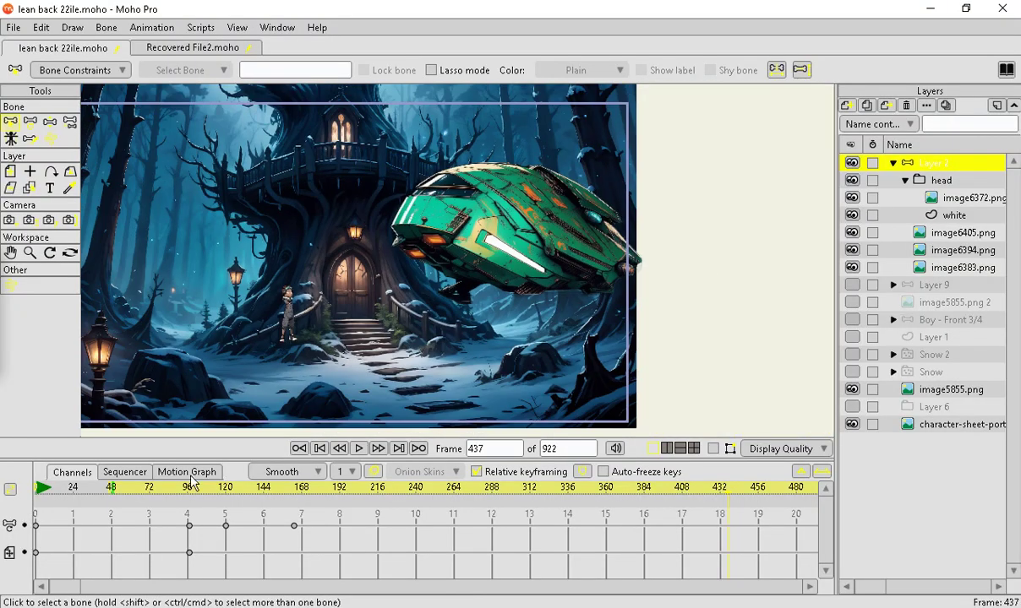
scroll(144, 351, "up", 1)
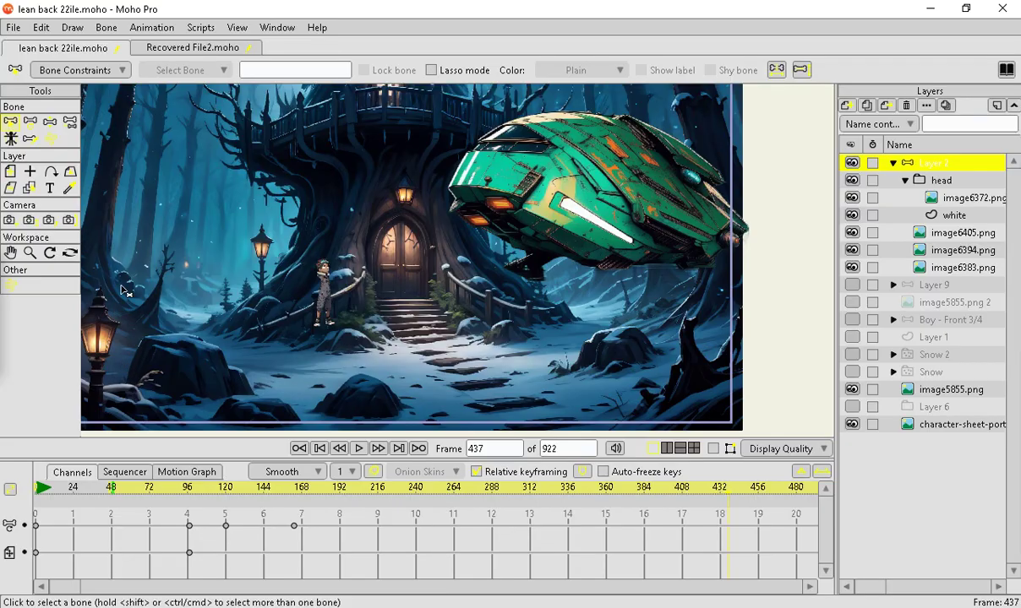
Examine the glowing foreground street lamp in the original scene, including its glass, roof and surroundings.
scroll(121, 290, "up", 2)
scroll(102, 321, "down", 2)
scroll(82, 339, "up", 3)
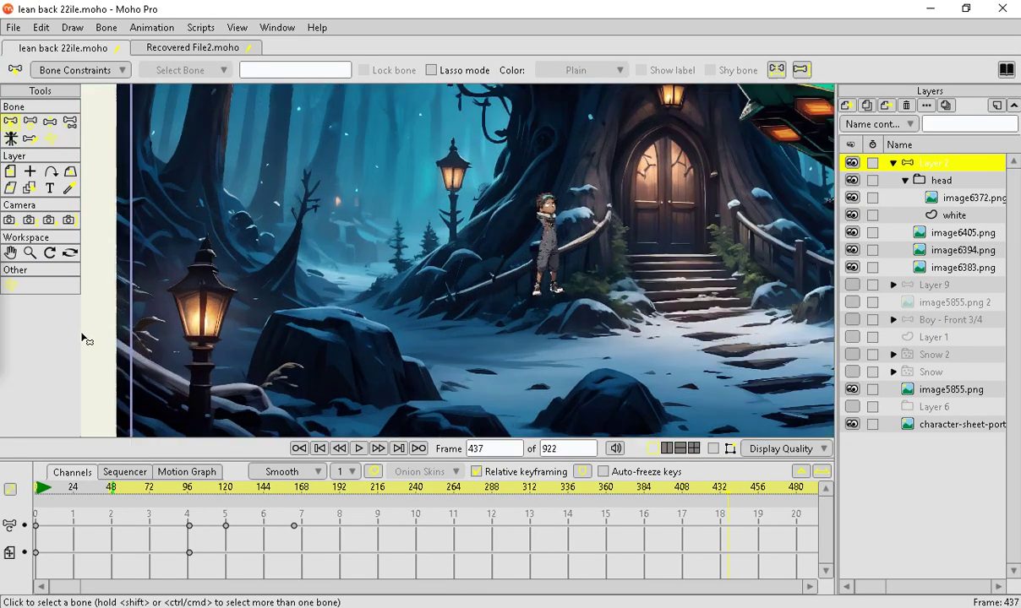
scroll(246, 380, "up", 4)
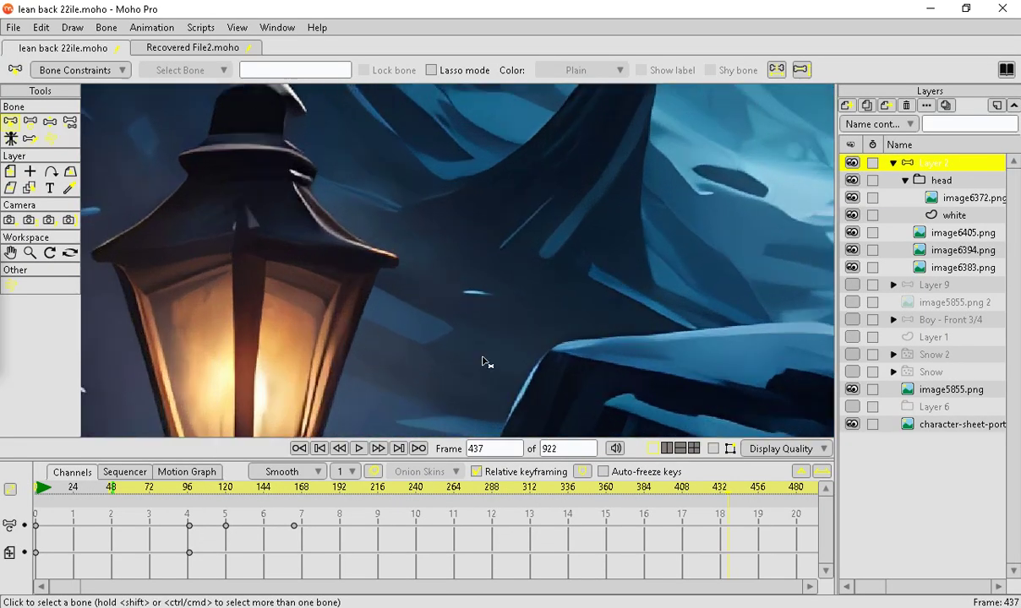
scroll(481, 361, "down", 4)
scroll(279, 376, "up", 1)
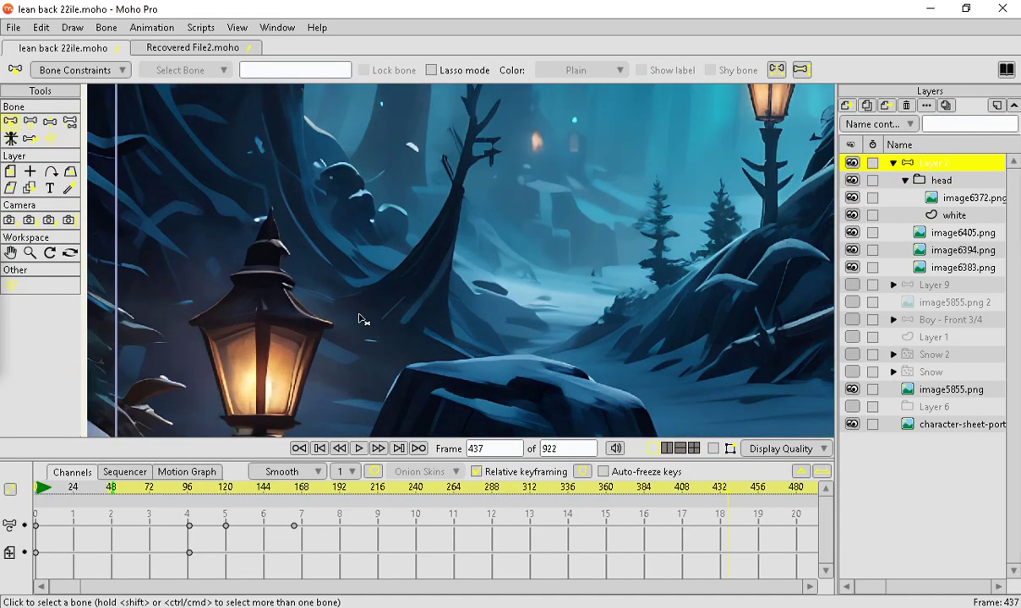
scroll(362, 319, "down", 1)
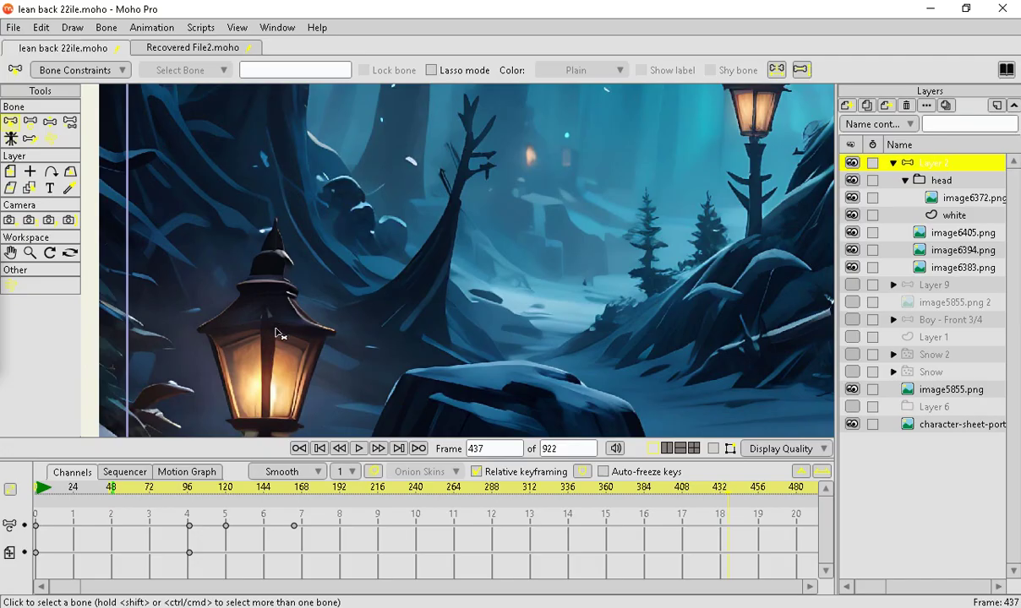
scroll(287, 397, "up", 1)
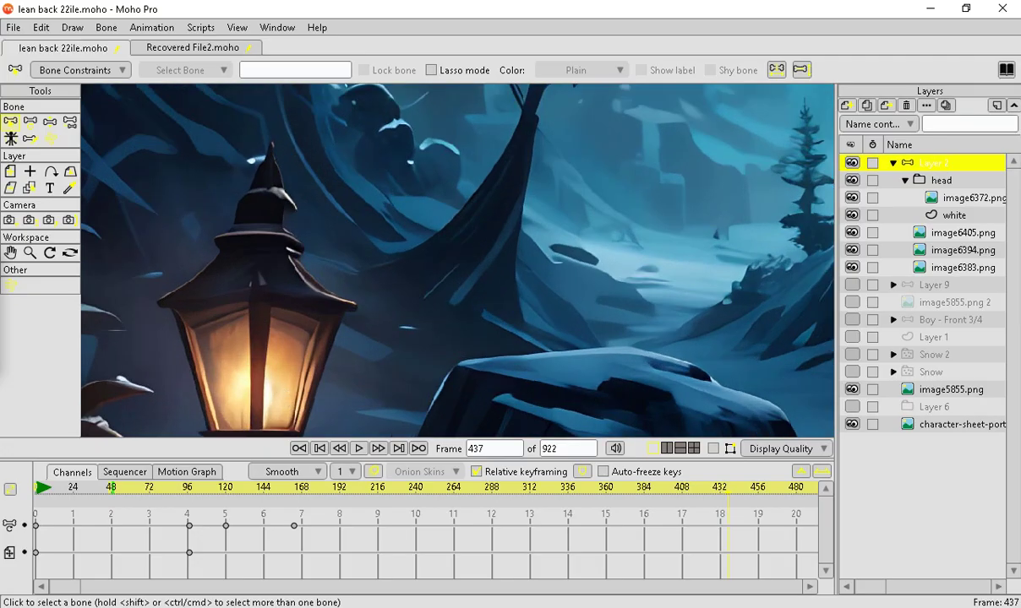
Switch to Inkscape and examine the vector lamp post beside the tree, including its bulb and riveted base.
key("alt+Tab")
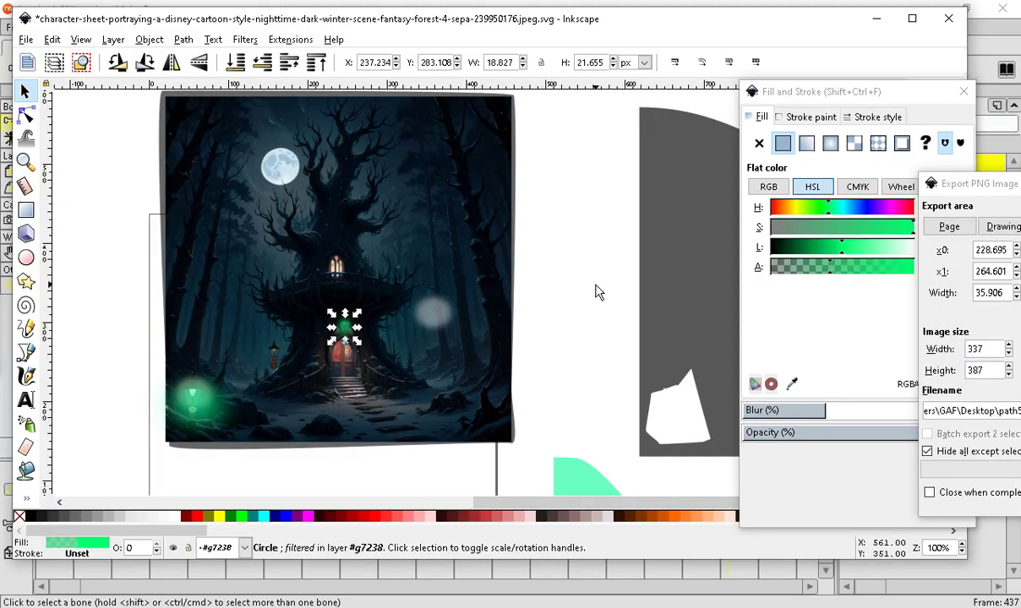
scroll(577, 282, "down", 2)
scroll(364, 347, "up", 5)
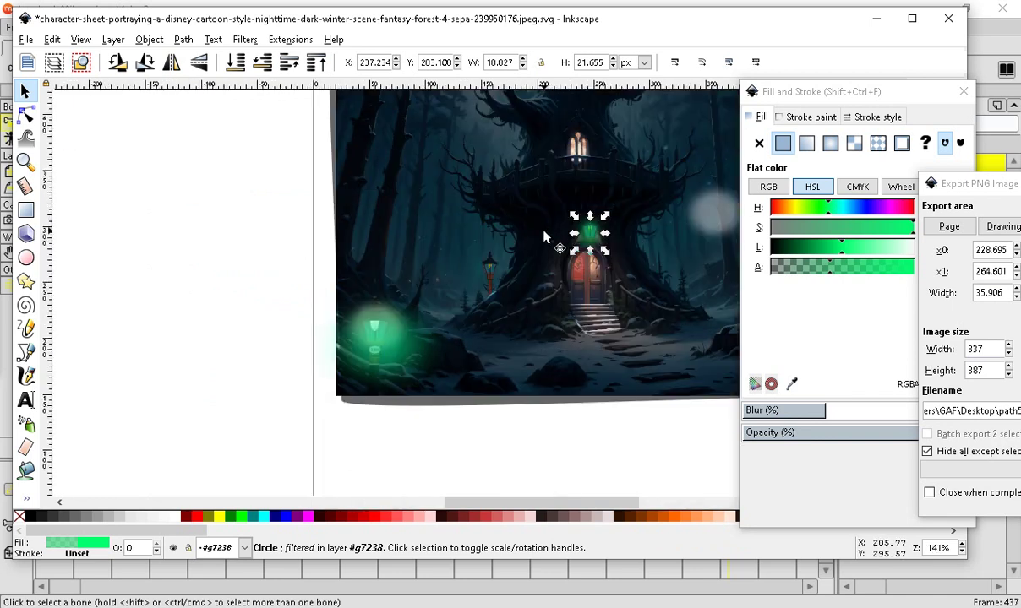
scroll(471, 289, "up", 7)
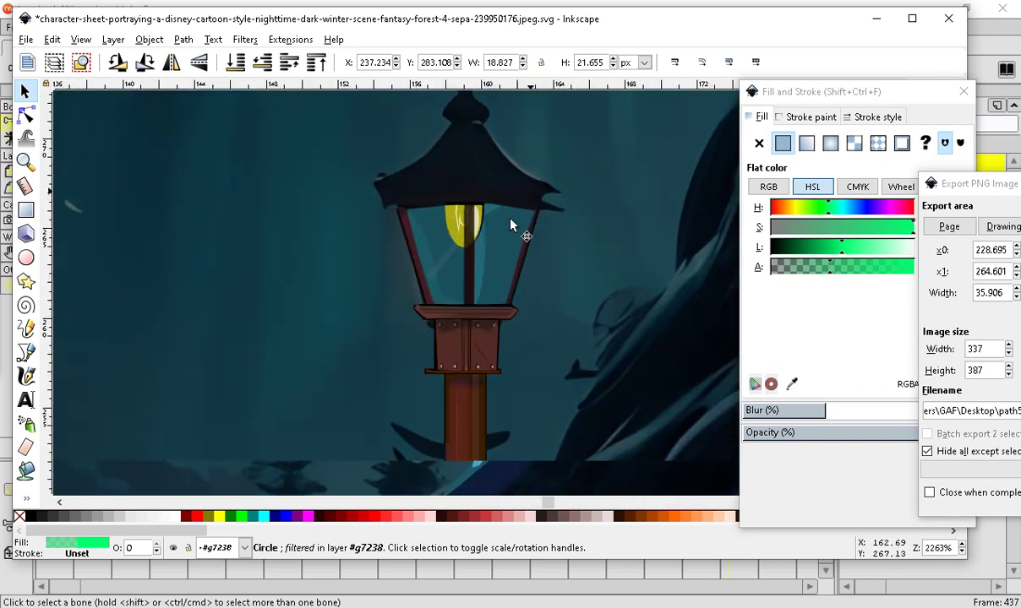
scroll(414, 348, "up", 2)
scroll(372, 338, "down", 2)
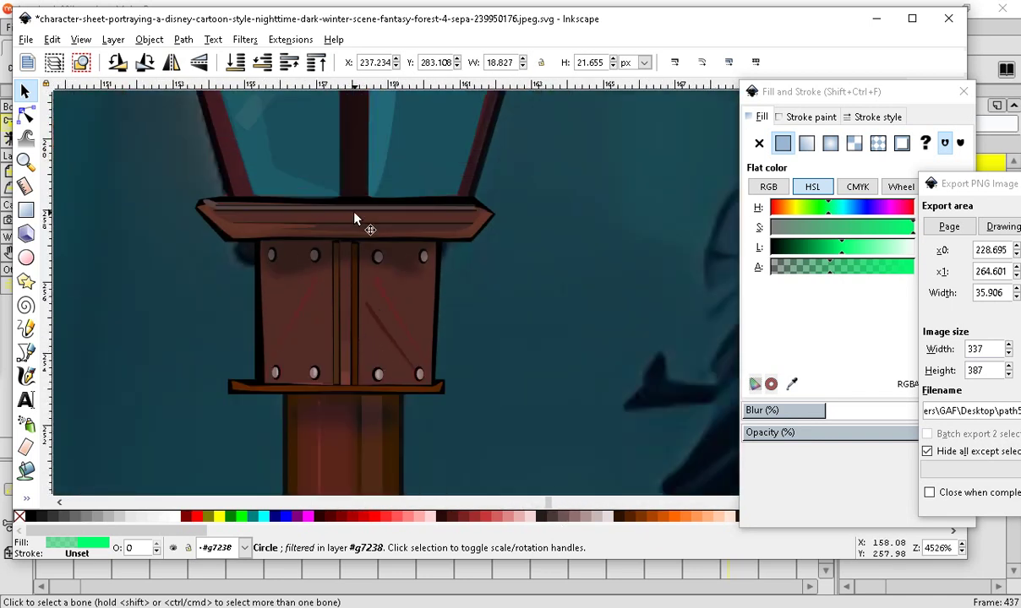
scroll(351, 355, "up", 2)
Place the Inkscape window beside the Moho scene and compare the vector lamp with the original lantern.
left_click_drag(110, 24, 516, 24)
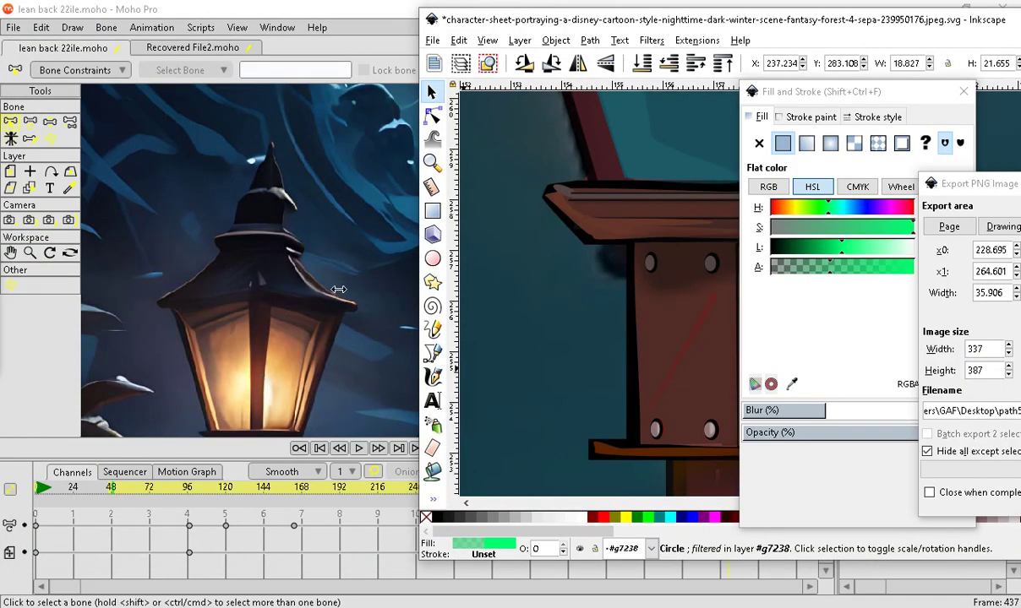
scroll(561, 288, "down", 1)
scroll(468, 298, "down", 3)
scroll(492, 268, "up", 4)
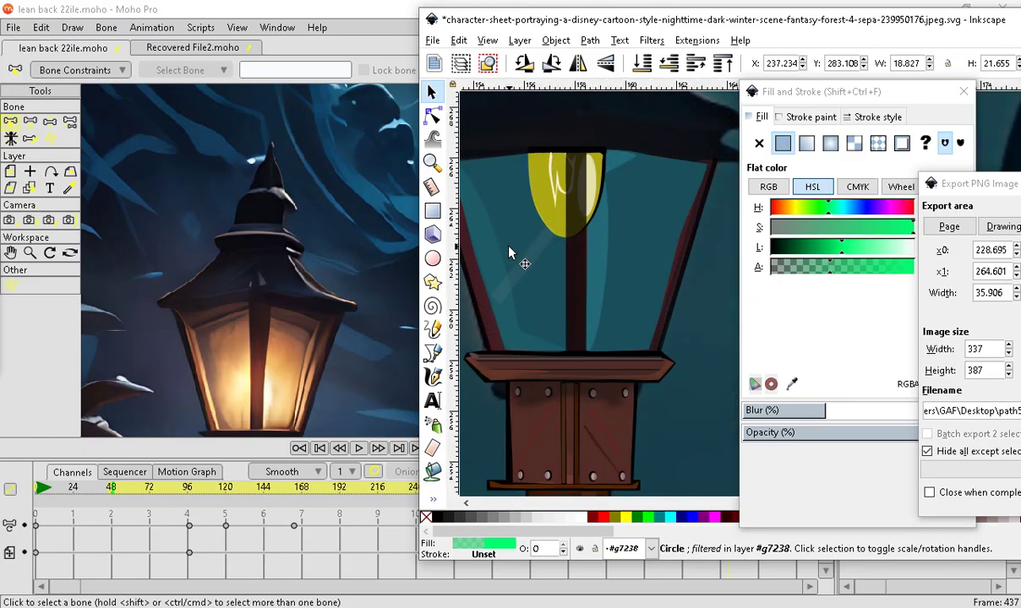
Switch to Moho and examine the original street lamp's lit glass, base and post up close.
left_click(268, 385)
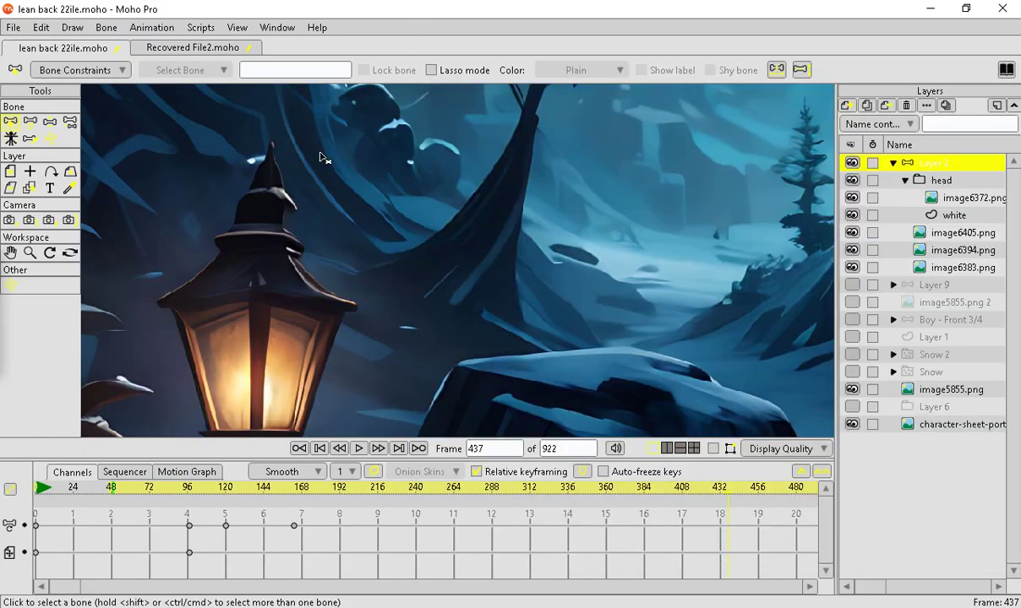
scroll(321, 157, "down", 2)
scroll(349, 412, "up", 3)
scroll(246, 143, "down", 1)
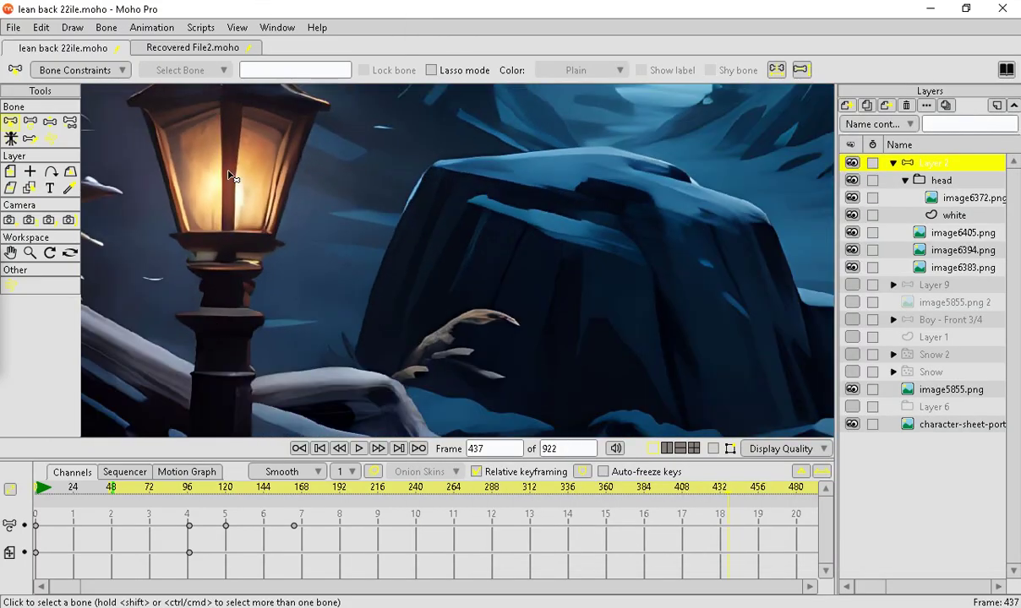
scroll(254, 148, "down", 3)
scroll(287, 186, "up", 3)
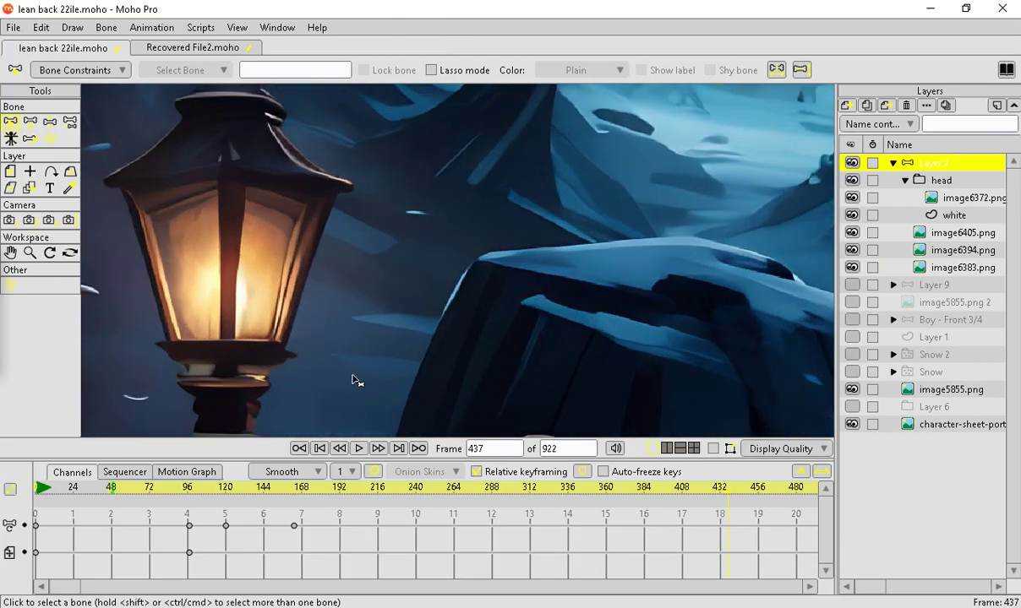
Switch to Inkscape and move two translucent reddish shading strips off the lamp post to about X 151.8 and 150.7 px.
key("alt+Tab")
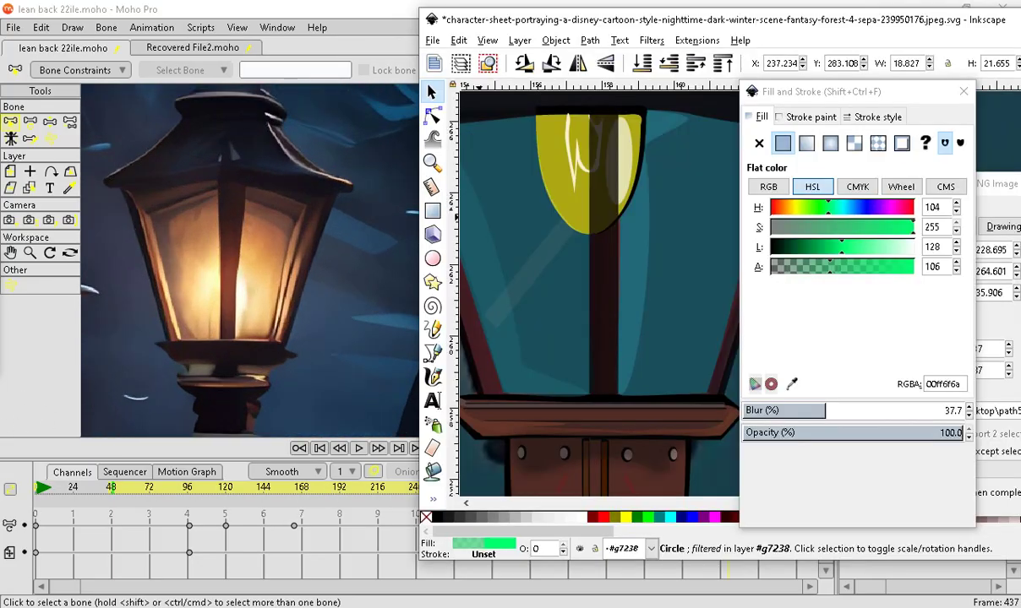
scroll(566, 253, "down", 2)
scroll(556, 316, "down", 1)
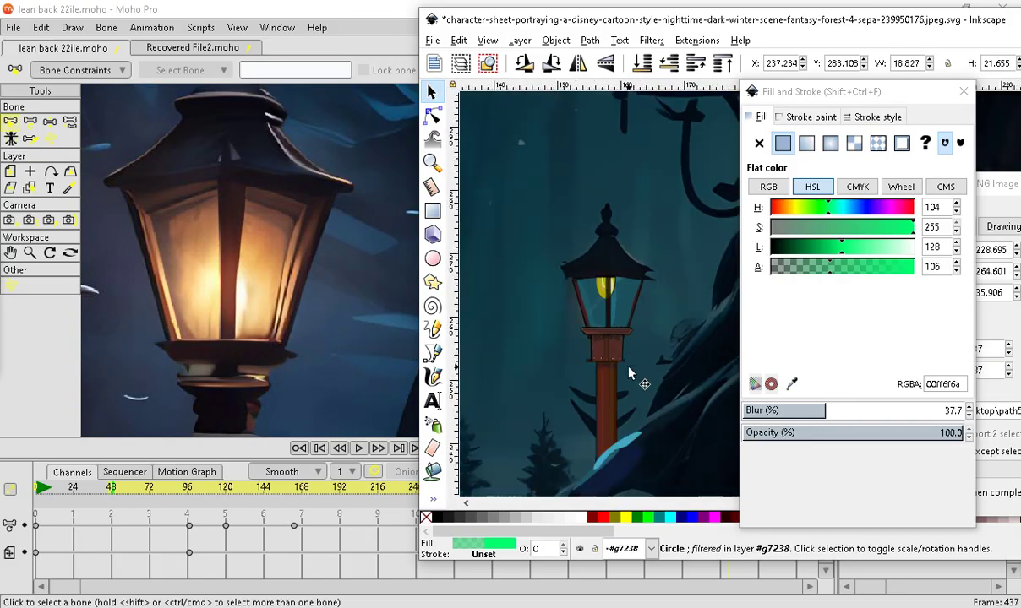
scroll(515, 373, "up", 4)
left_click(526, 251)
scroll(592, 261, "down", 3)
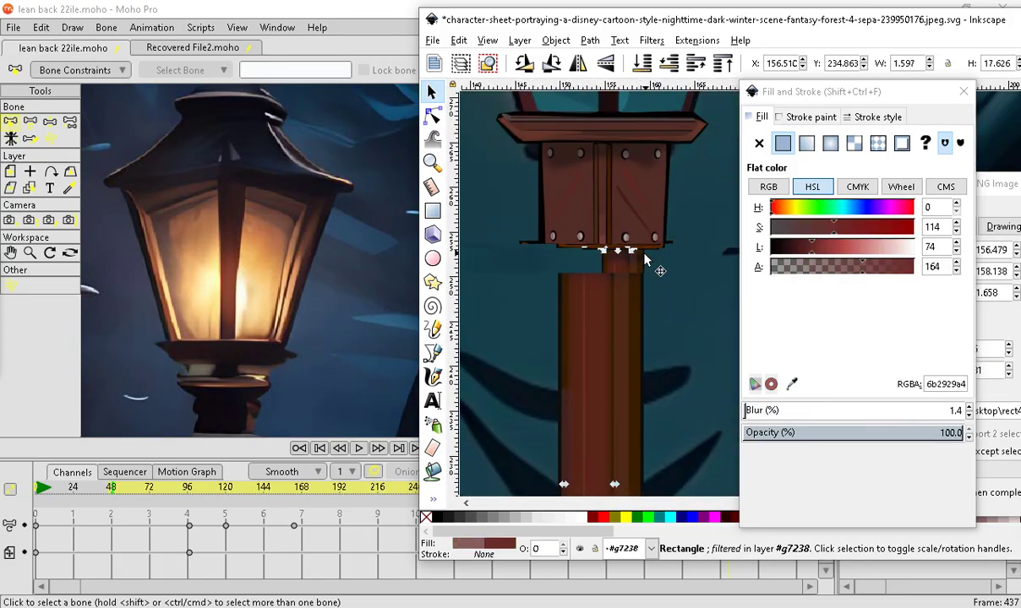
scroll(609, 257, "up", 3)
left_click_drag(638, 227, 547, 228)
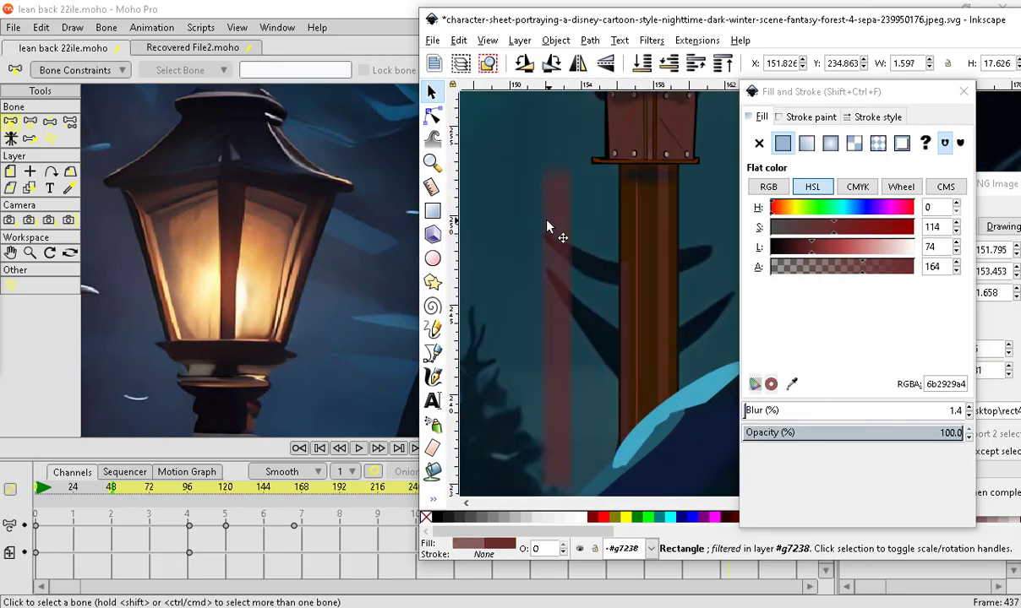
left_click_drag(630, 237, 521, 239)
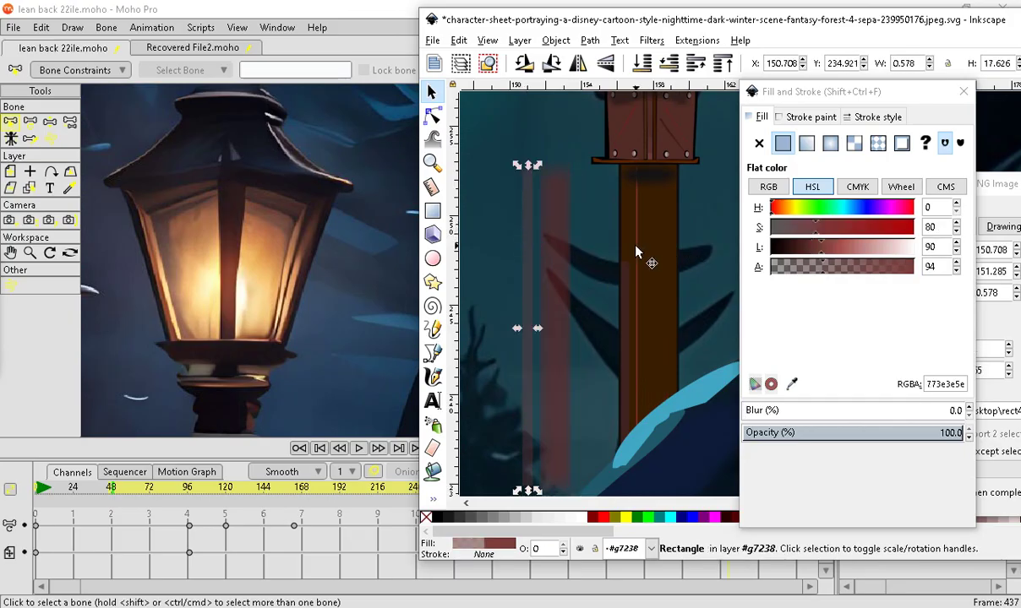
Select the lamp post's dark brown rectangle and examine the post, riveted base, glass panes and bulb up close.
left_click_drag(668, 300, 637, 235)
scroll(564, 253, "down", 3)
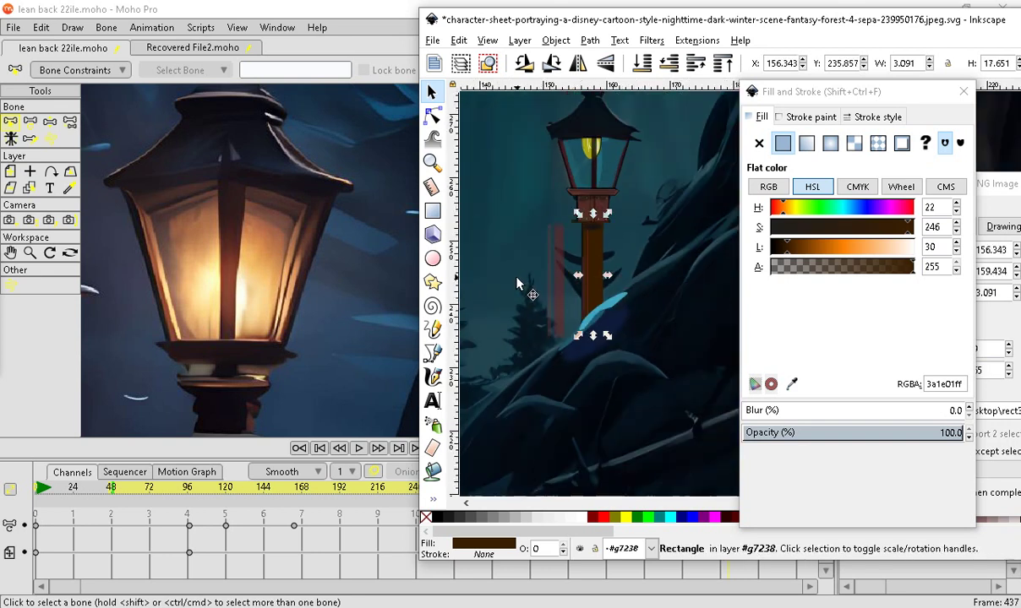
scroll(596, 257, "up", 3)
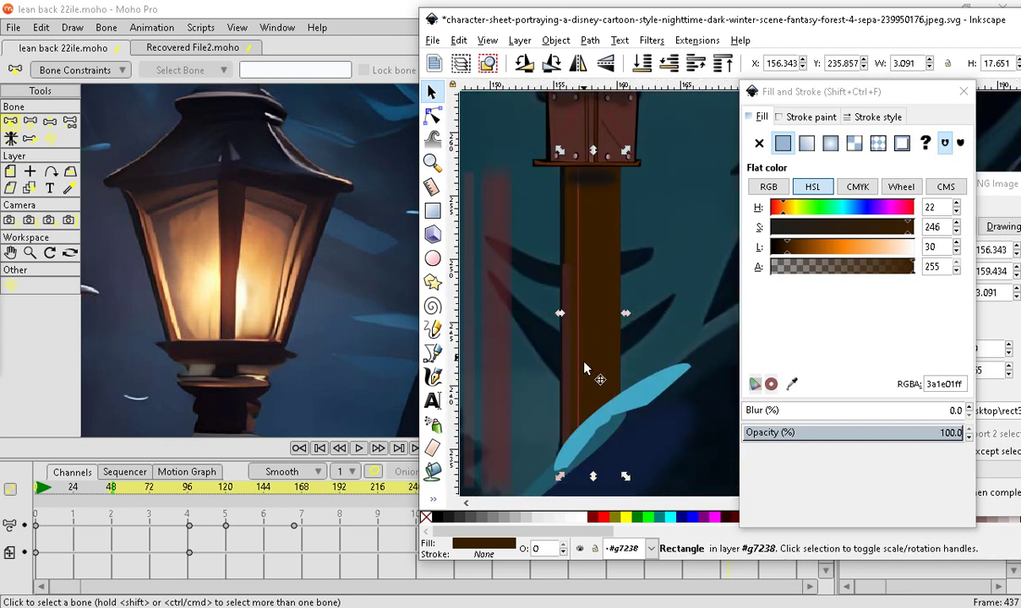
scroll(583, 203, "up", 3)
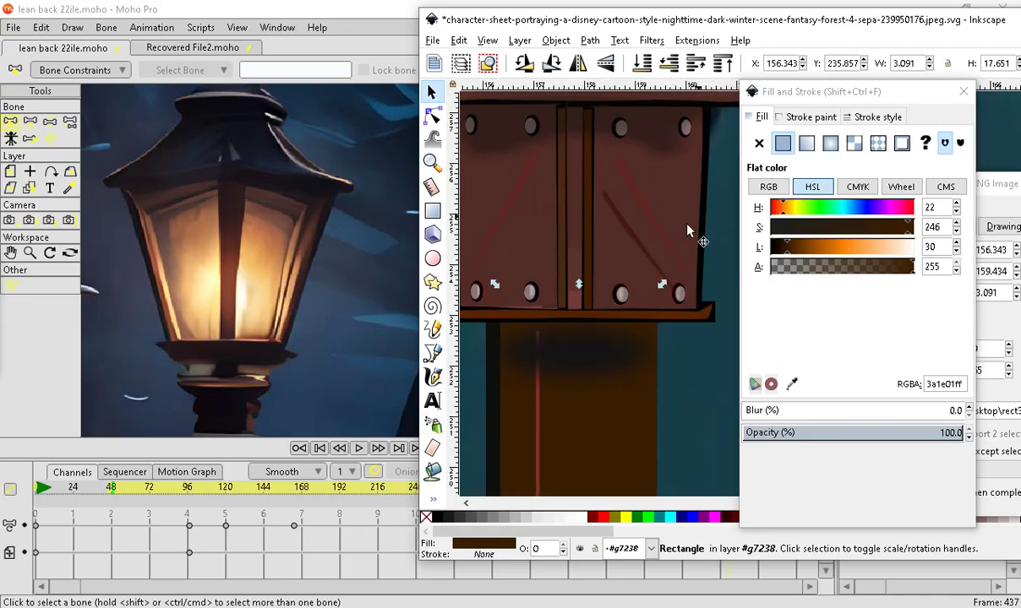
scroll(648, 210, "down", 3)
scroll(621, 253, "up", 3)
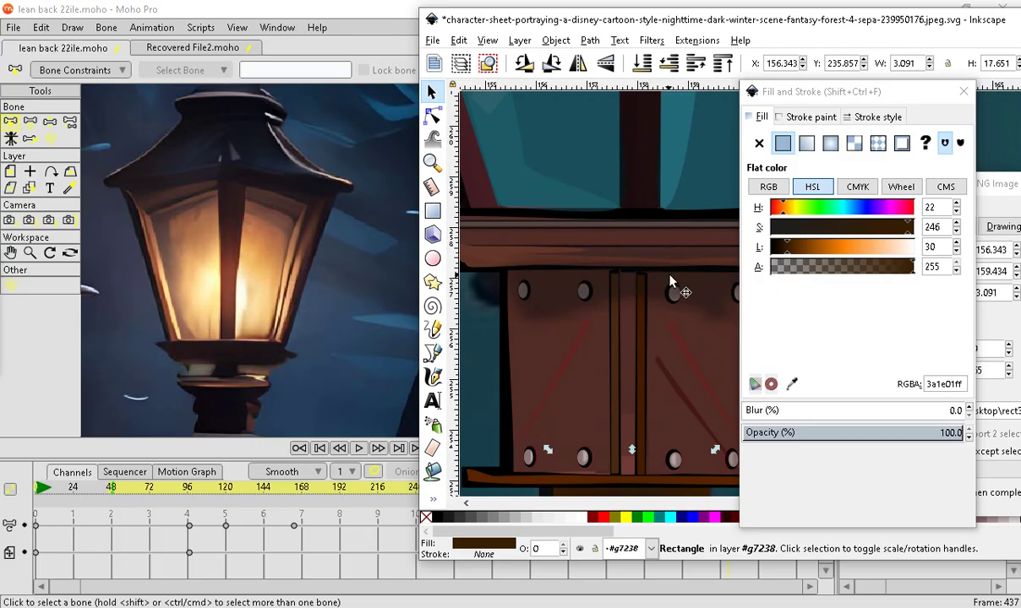
scroll(670, 282, "down", 3)
scroll(524, 253, "up", 4)
scroll(594, 451, "down", 3)
scroll(507, 228, "up", 3)
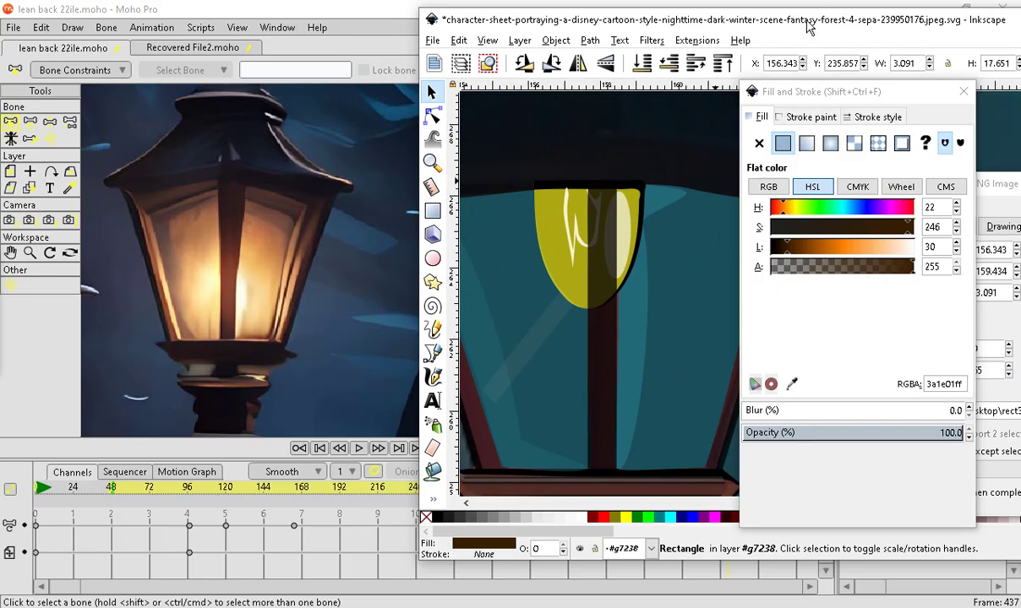
Move the Inkscape window over the Moho scene until its full width is on screen.
left_click_drag(730, 22, 564, 32)
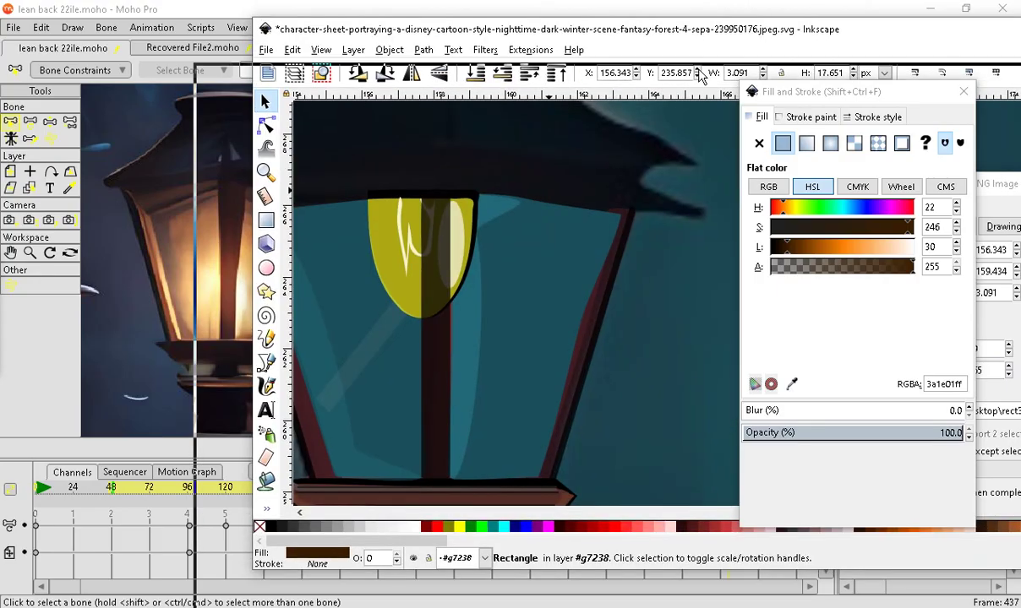
left_click_drag(700, 76, 644, 43)
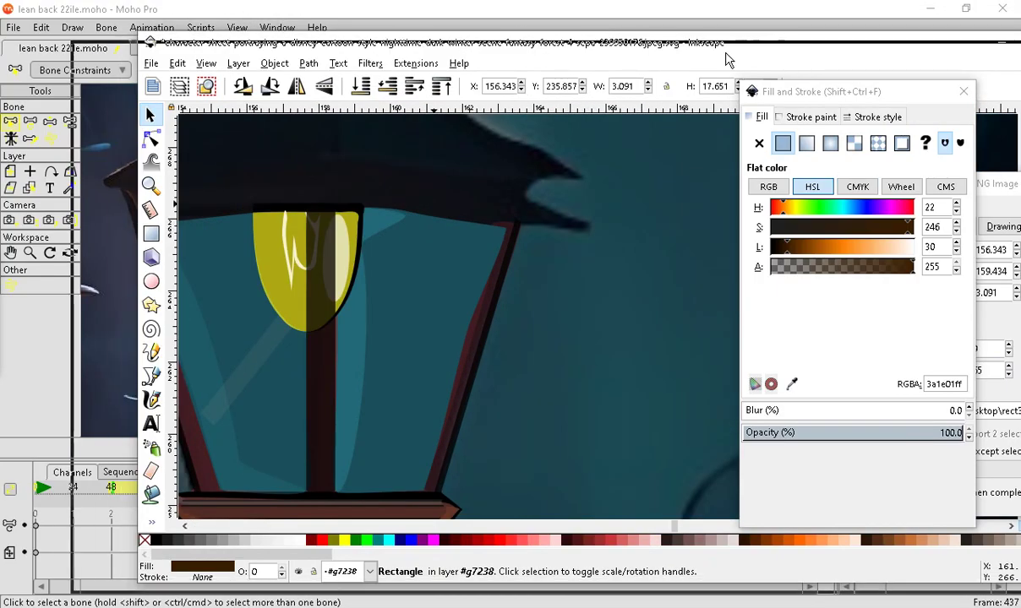
left_click_drag(748, 43, 644, 42)
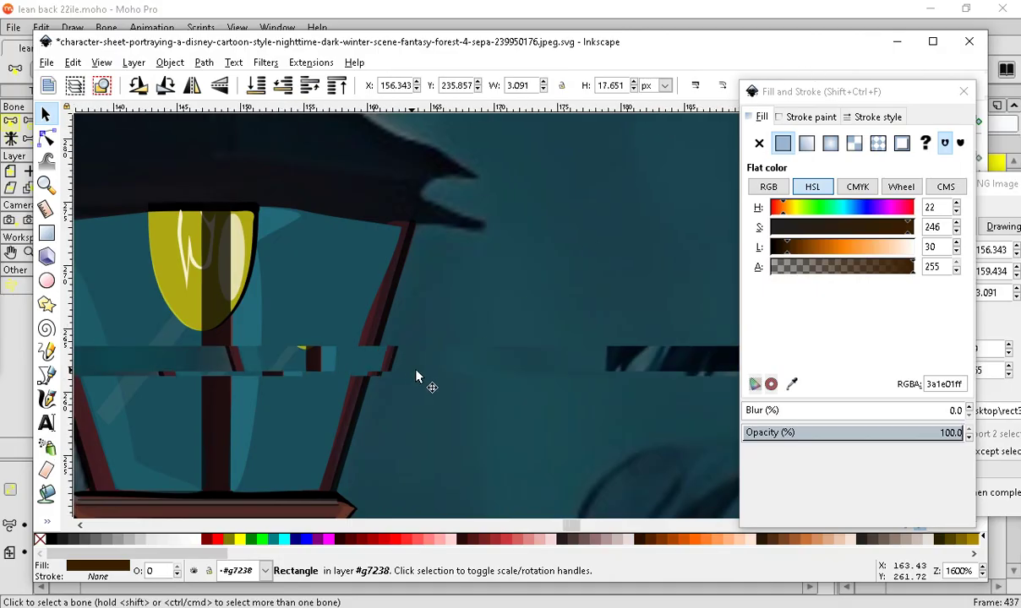
Move the two translucent reddish shading strips back onto the lamp post, at about X 157.6 and 157.4 px.
scroll(334, 287, "down", 7)
scroll(343, 396, "up", 9)
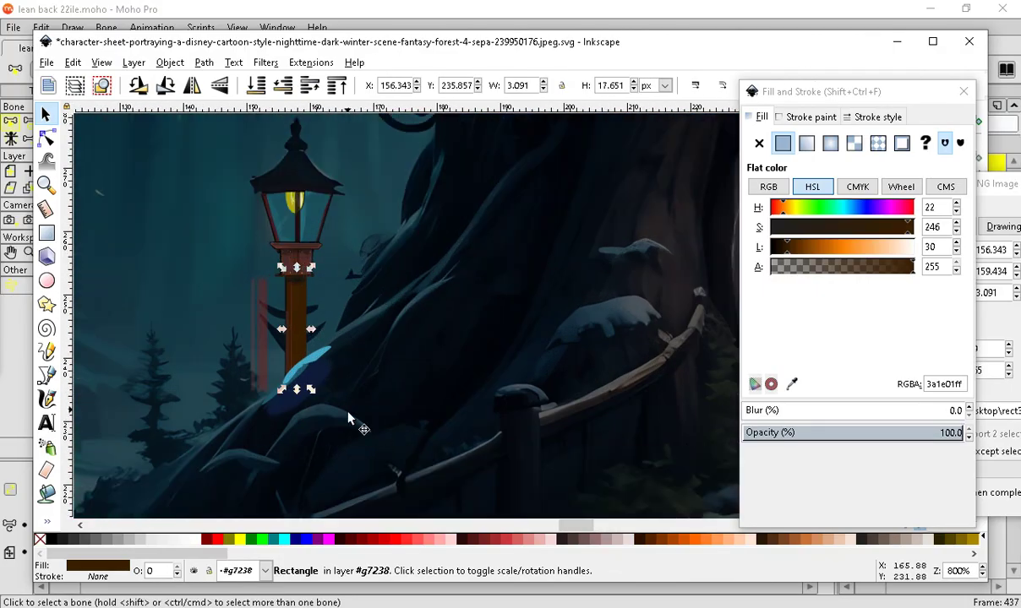
scroll(240, 440, "down", 5)
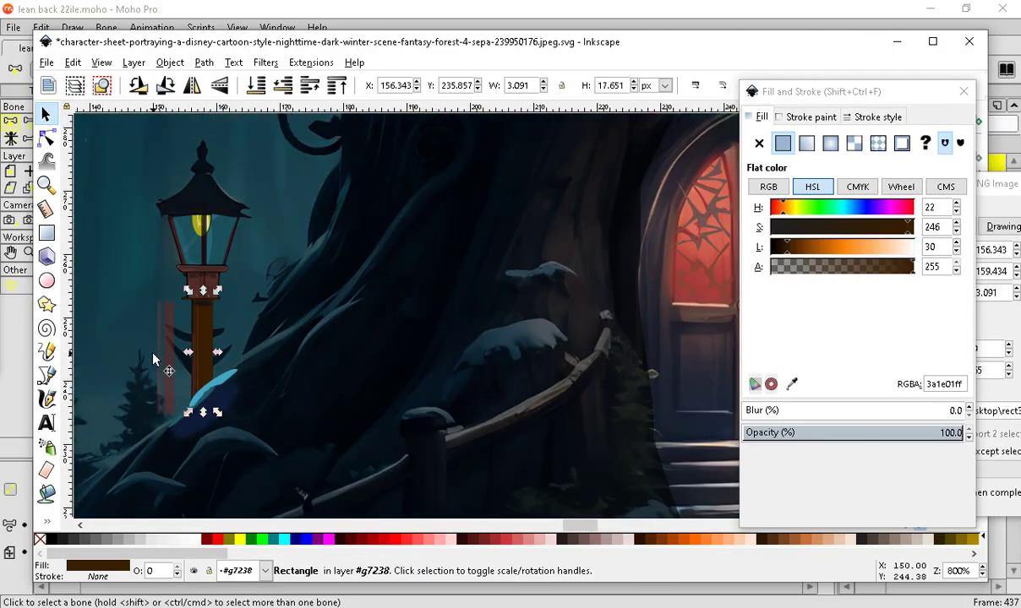
scroll(182, 374, "up", 2)
left_click_drag(196, 328, 340, 297)
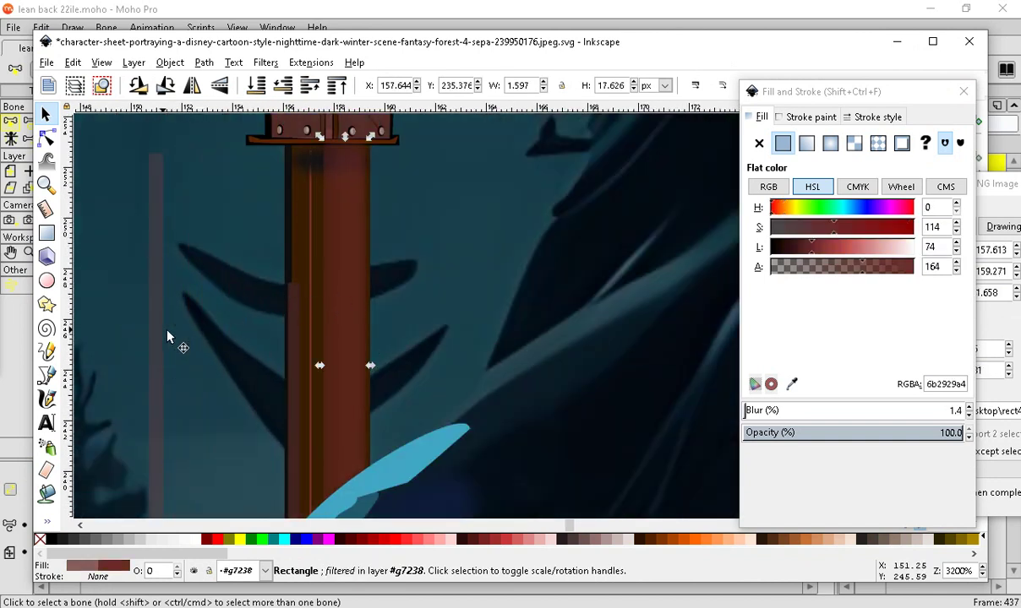
left_click_drag(157, 330, 325, 322)
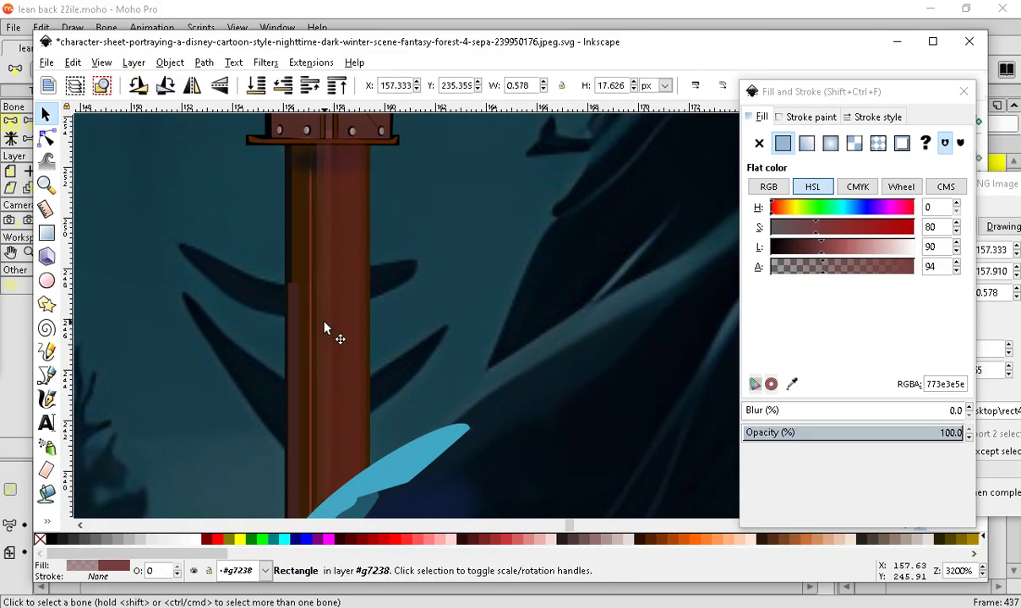
scroll(202, 334, "down", 5)
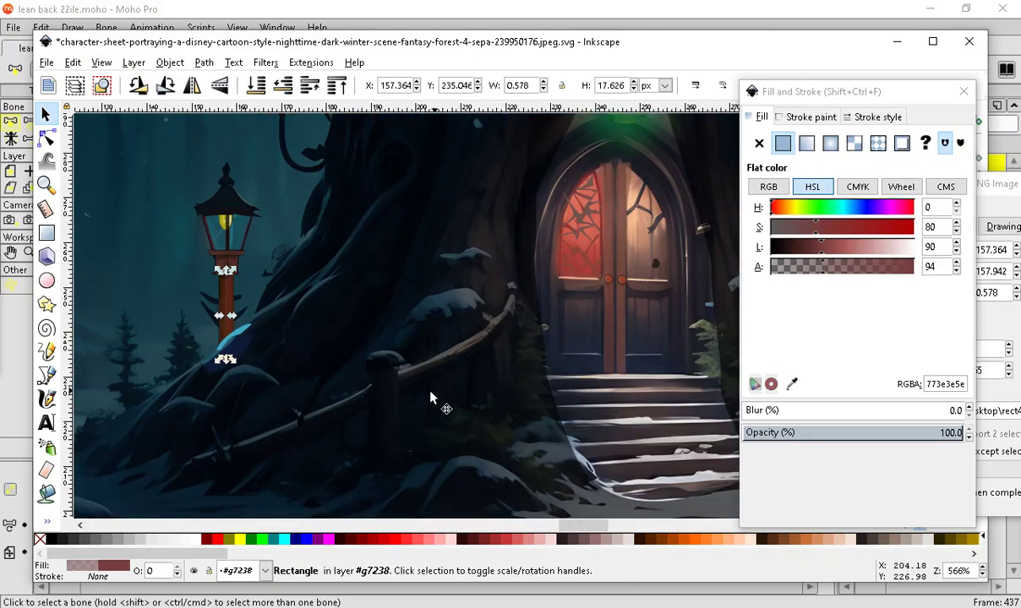
scroll(114, 179, "up", 3)
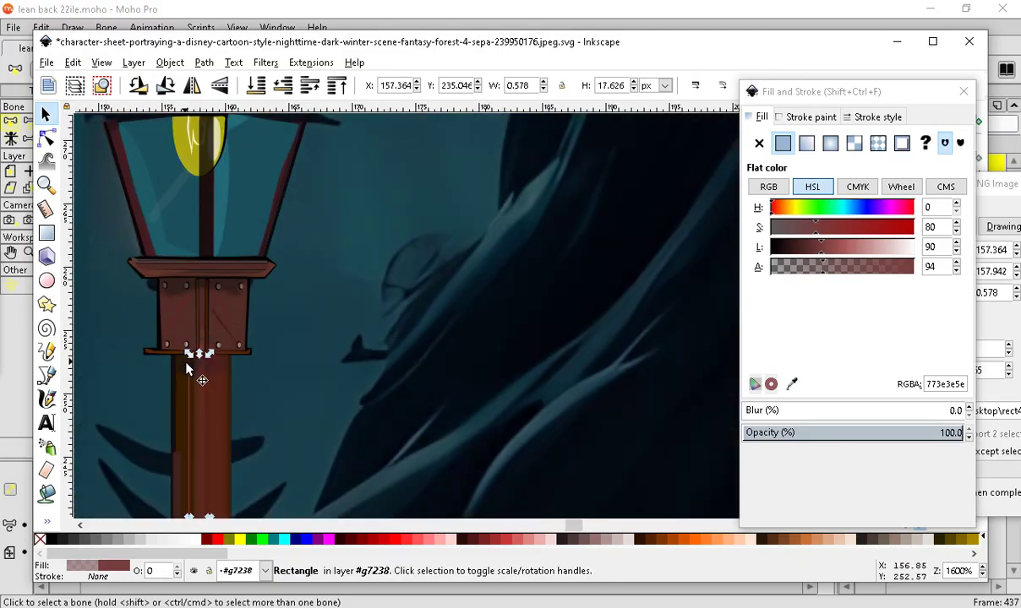
scroll(187, 369, "down", 4)
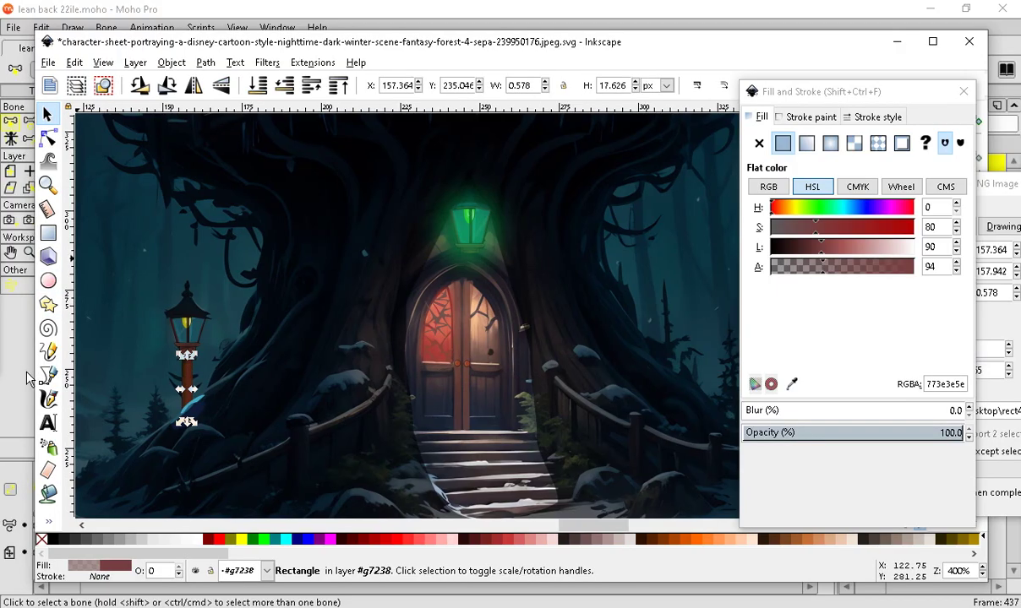
Switch to Moho and examine the original scene's street lamps, tree house and green spaceship at different magnifications.
left_click(30, 378)
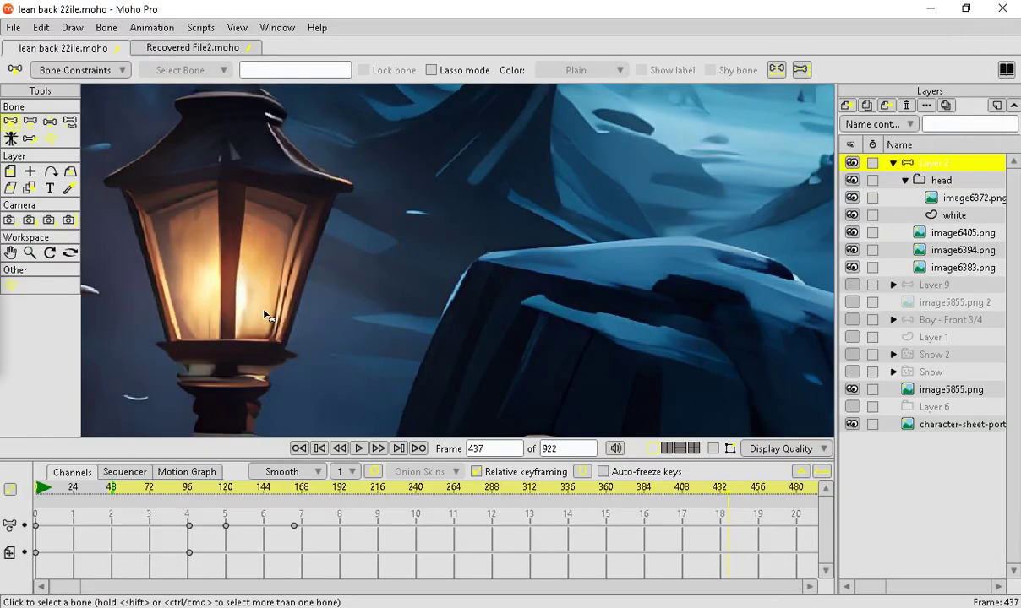
scroll(281, 344, "down", 2)
scroll(293, 325, "down", 6)
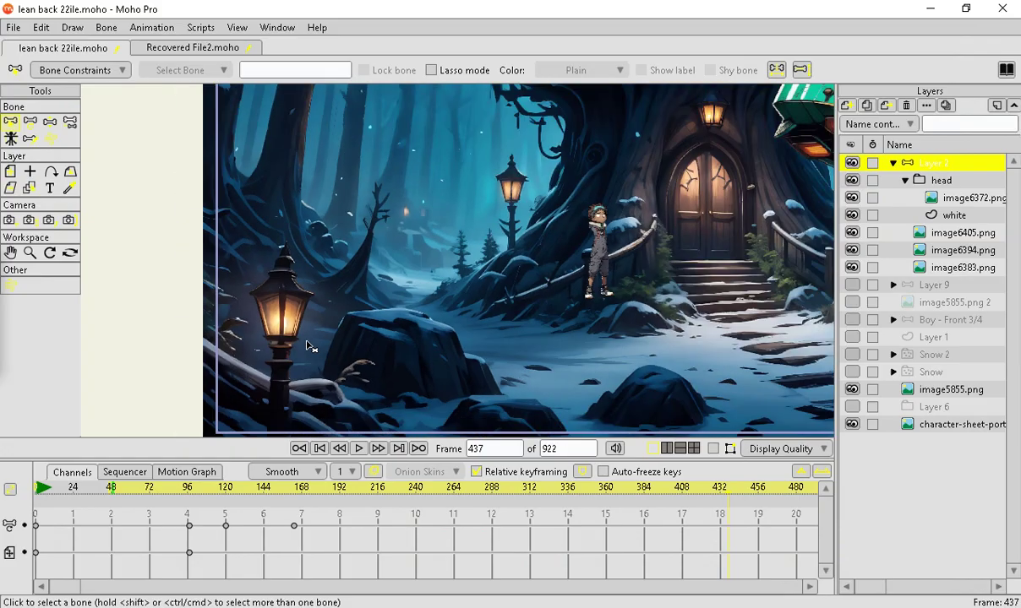
scroll(380, 279, "up", 2)
scroll(414, 283, "down", 2)
scroll(417, 284, "up", 3)
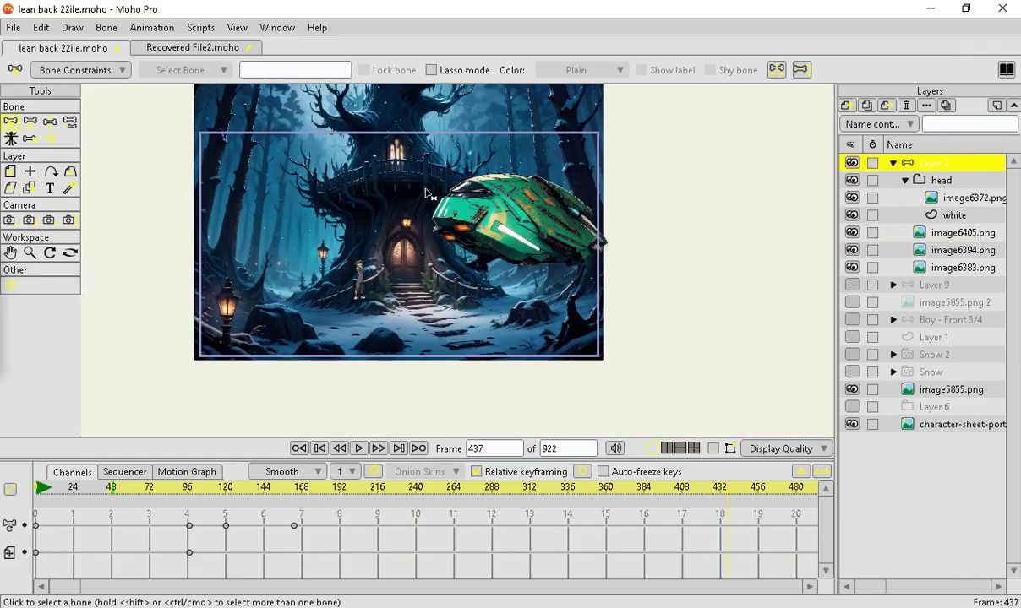
scroll(380, 177, "down", 4)
scroll(384, 182, "up", 2)
scroll(574, 144, "up", 2)
scroll(604, 300, "down", 5)
scroll(564, 292, "up", 4)
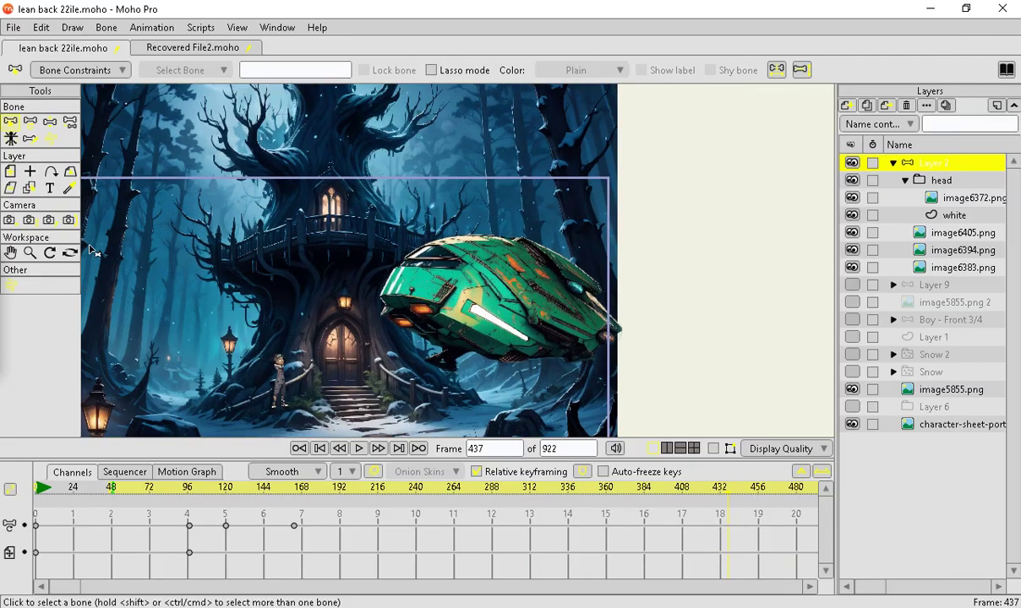
Scrub the animation from about frame 137 to 458 to review the spaceship's descent, and inspect the timeline's later frames.
left_click_drag(99, 489, 254, 484)
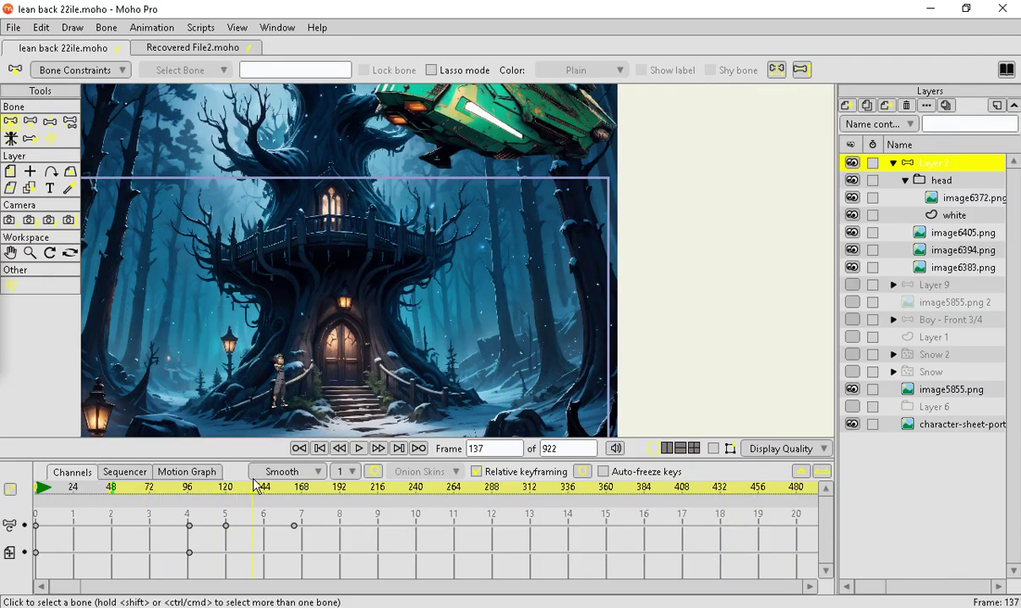
left_click_drag(165, 486, 763, 514)
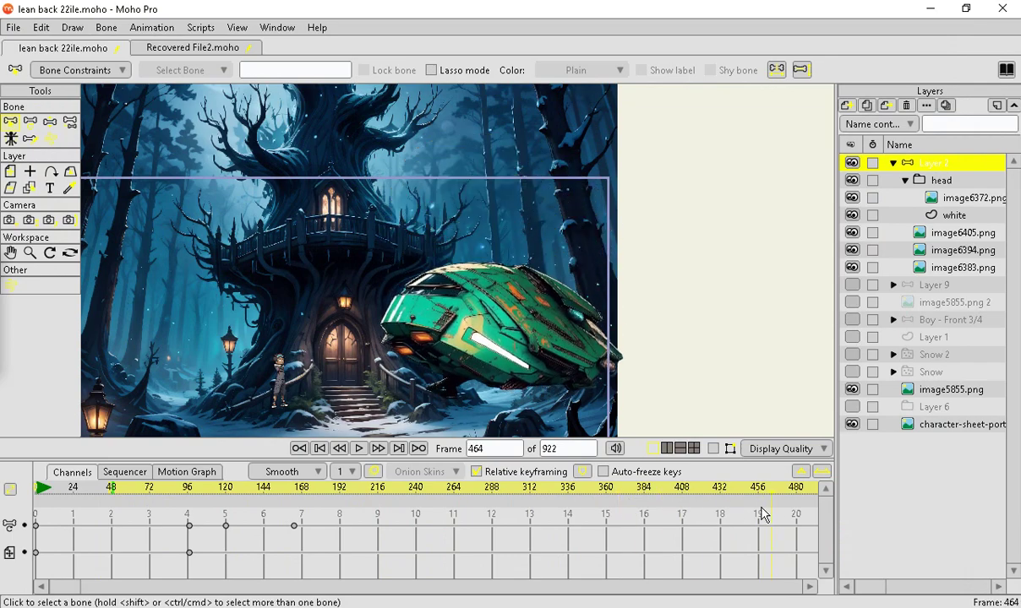
left_click_drag(821, 462, 819, 476)
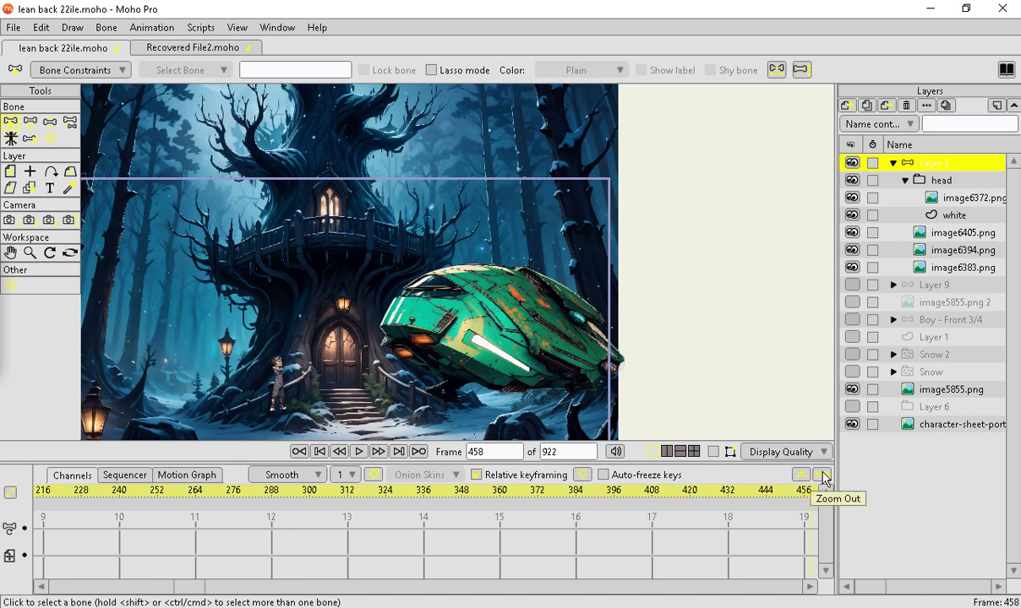
scroll(814, 479, "up", 1)
scroll(813, 479, "down", 2)
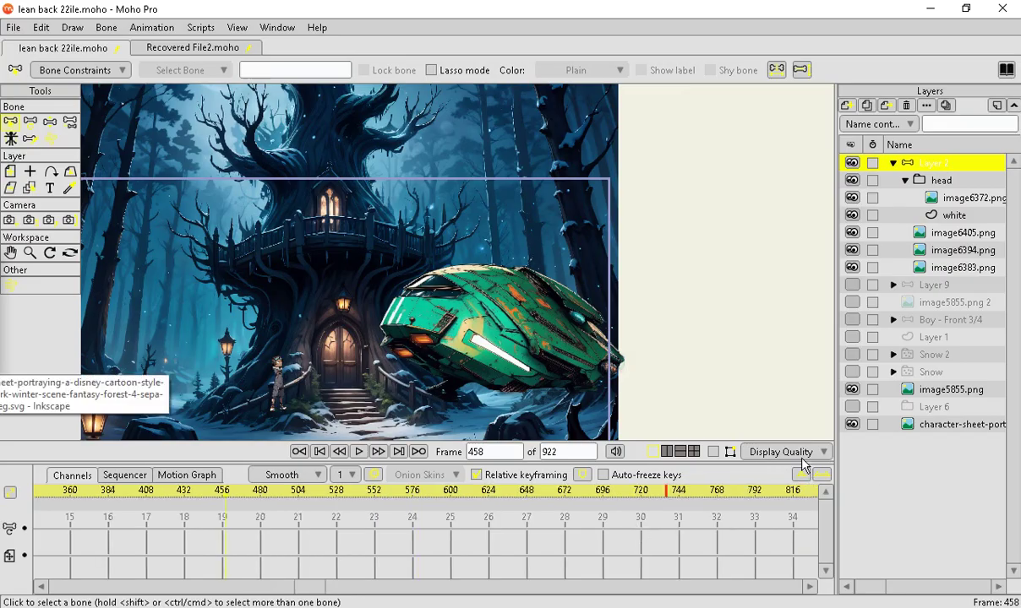
Examine the composition at frame 458, comparing the landed spaceship, the boy, the tree house and the lit lamps.
scroll(342, 263, "down", 3)
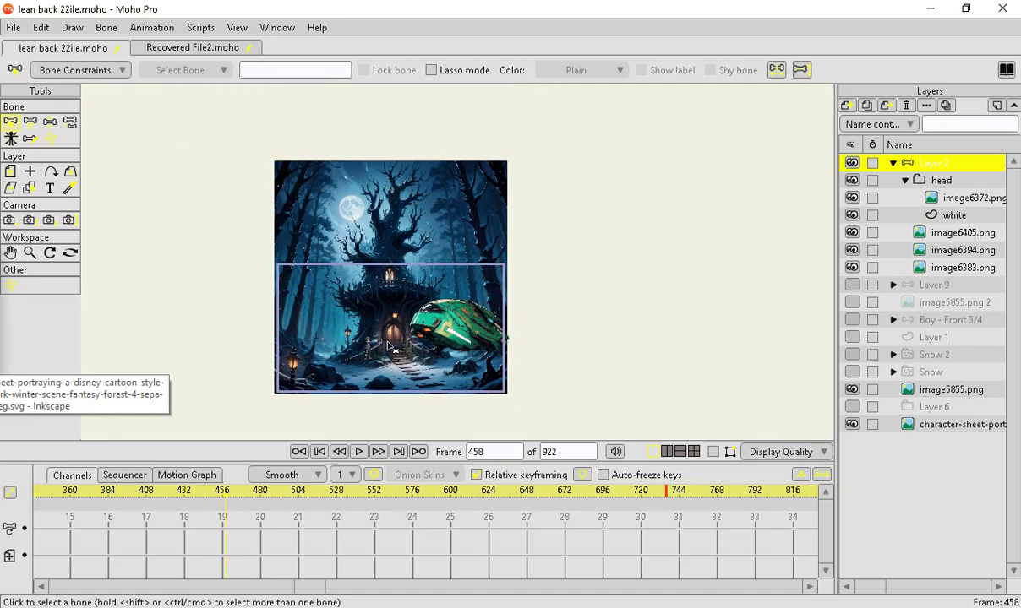
scroll(371, 327, "up", 5)
scroll(692, 291, "up", 4)
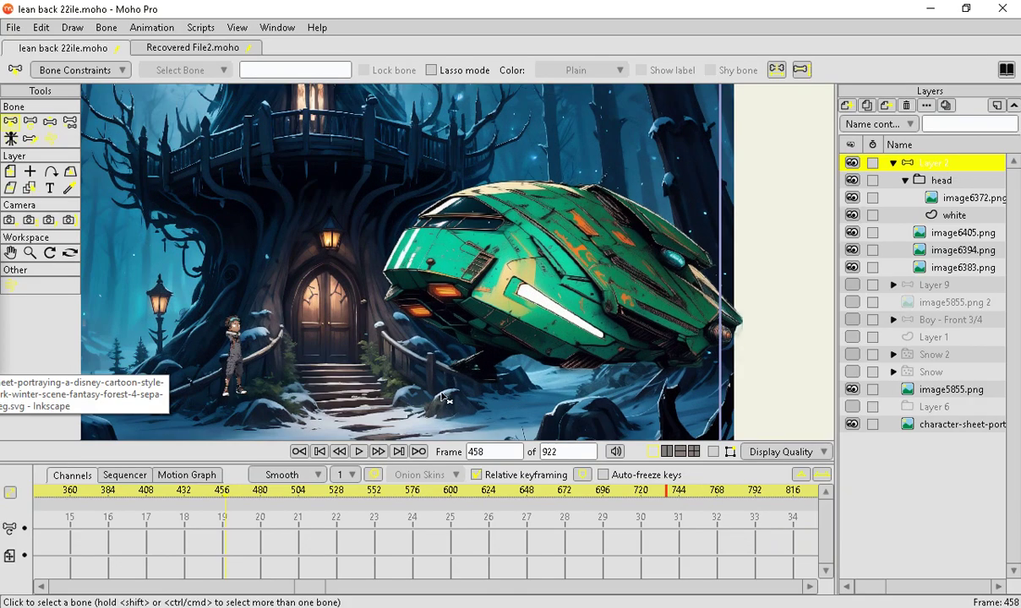
scroll(391, 358, "down", 6)
scroll(287, 361, "up", 2)
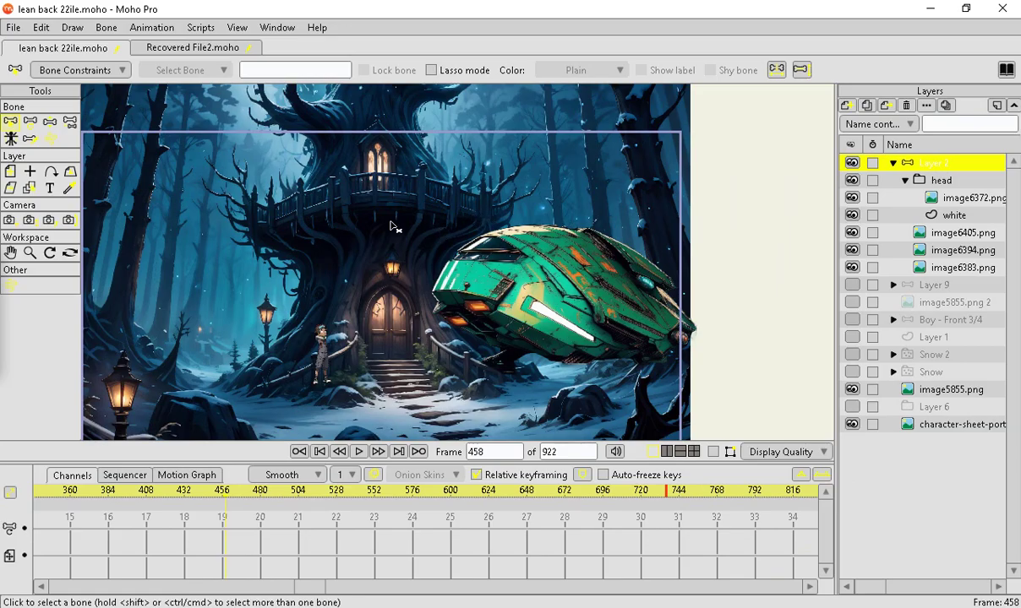
scroll(448, 395, "down", 3)
scroll(460, 422, "up", 3)
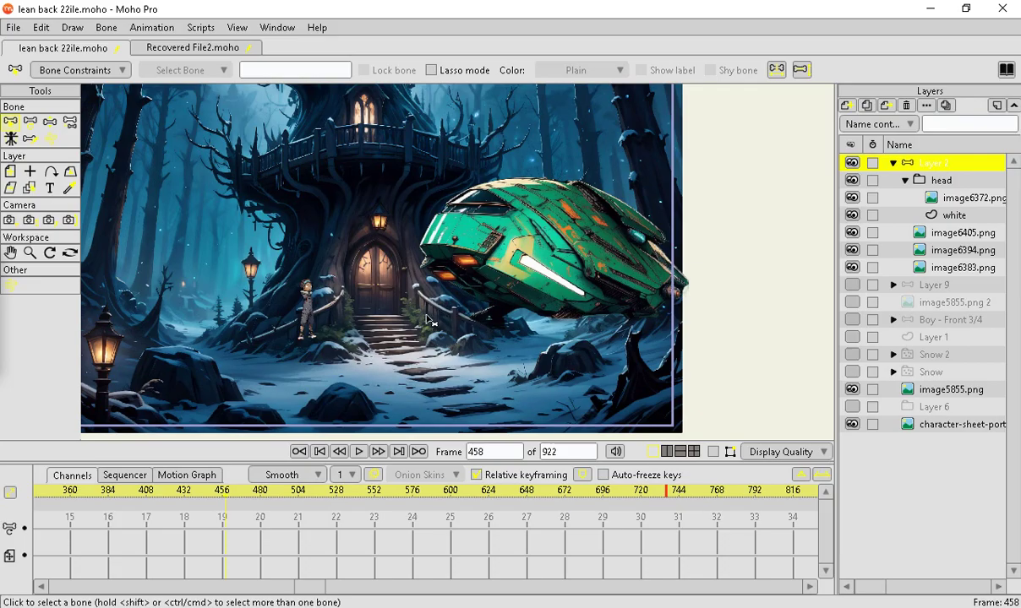
scroll(606, 213, "down", 3)
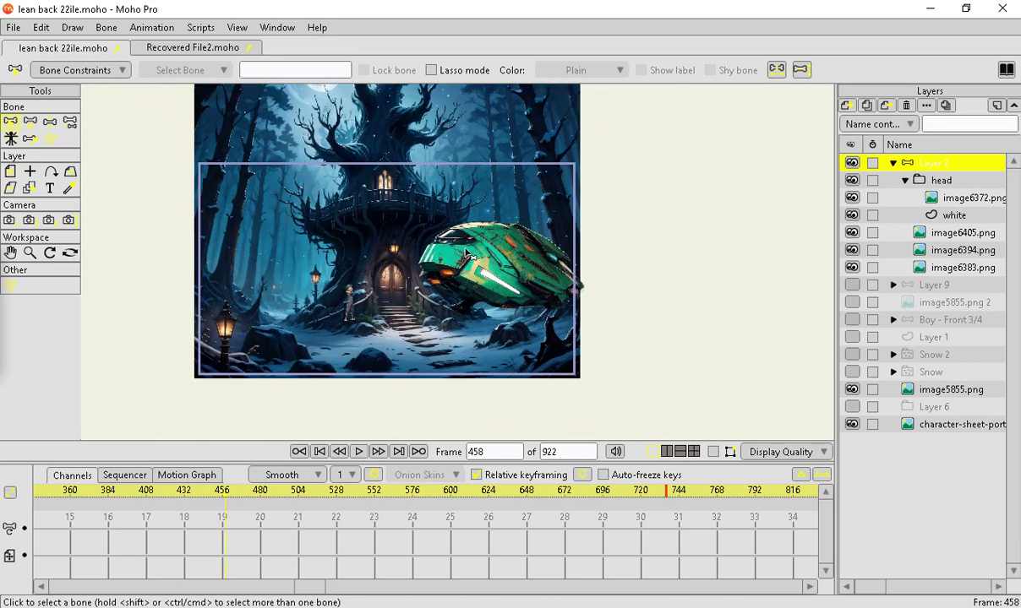
scroll(512, 302, "up", 1)
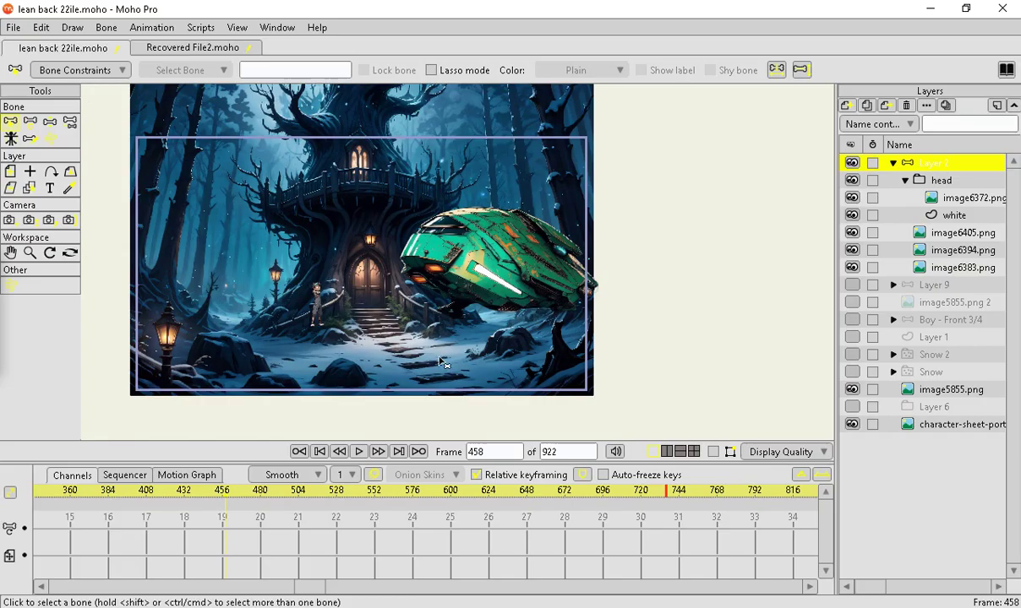
Return the animation to frame 0 and examine the boy in grey overalls beside the stair railing up close.
left_click(445, 492)
left_click_drag(443, 491, 1, 518)
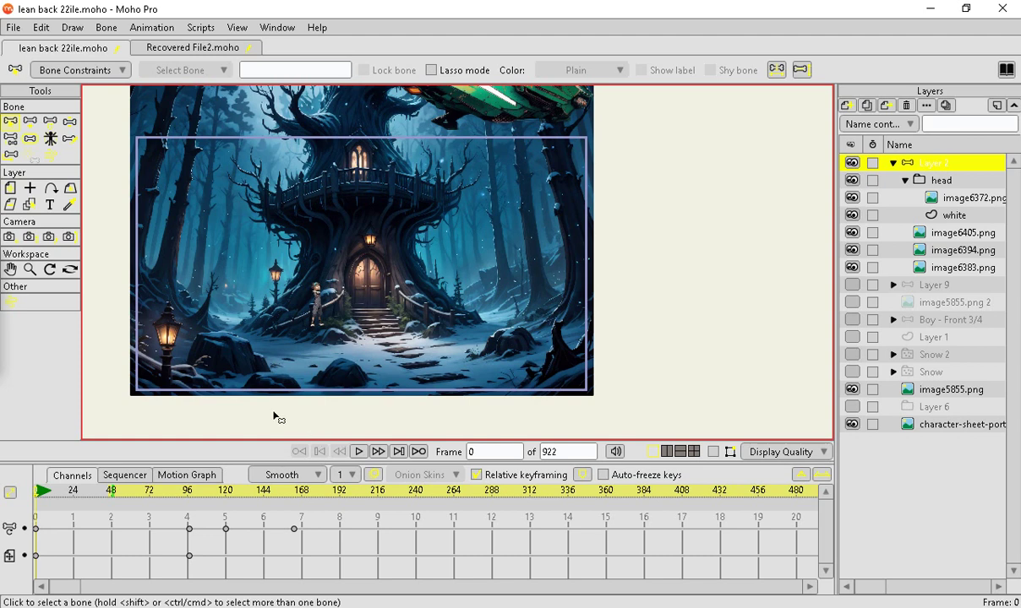
scroll(332, 292, "up", 1)
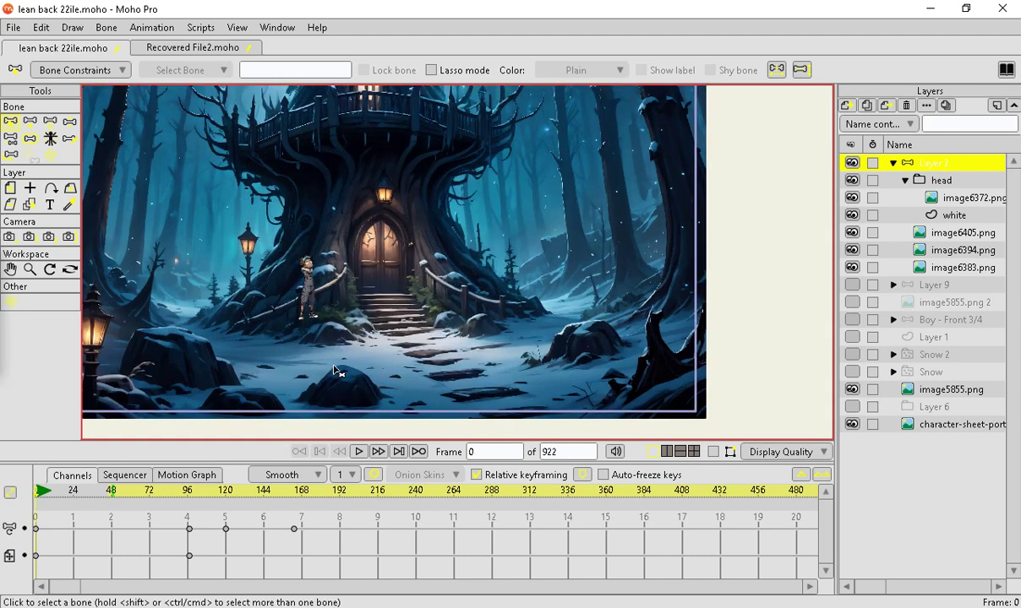
scroll(312, 292, "up", 4)
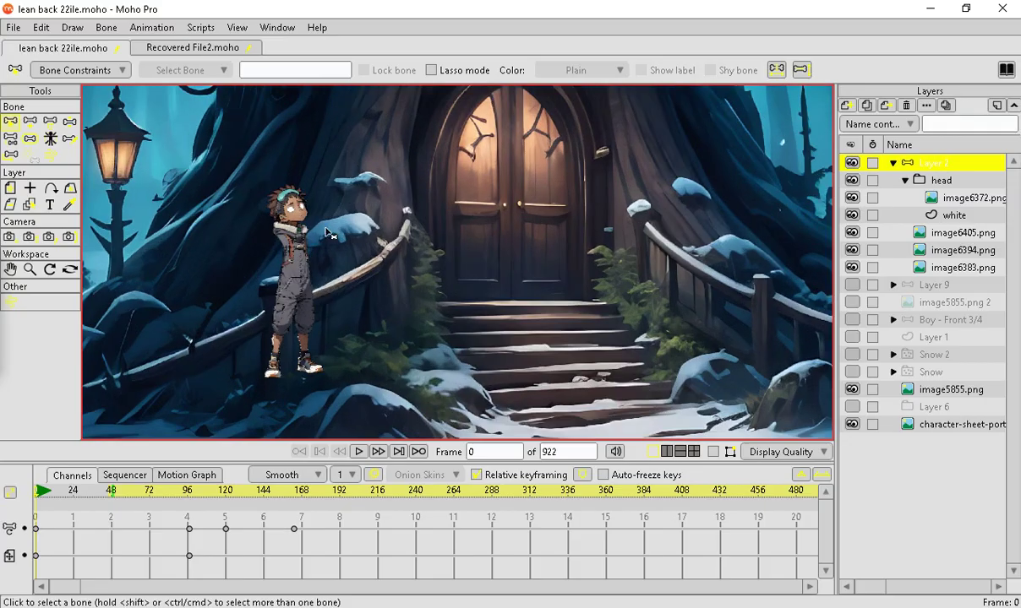
scroll(254, 279, "up", 1)
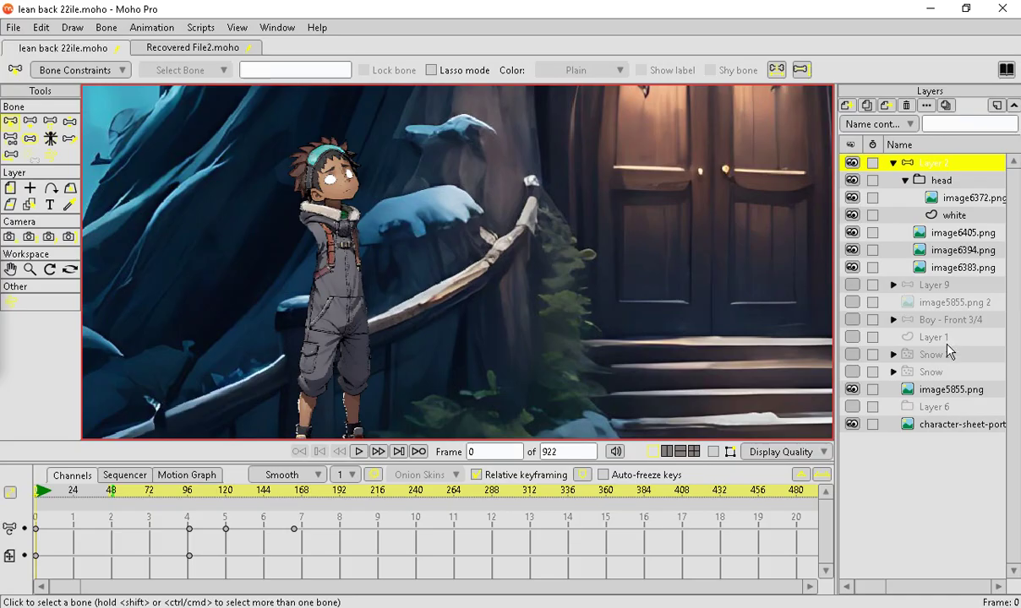
Make the Boy - Front 3/4 layer visible and examine the outlines of his trouser leg, ankle and red shoe up close.
left_click(852, 320)
scroll(348, 338, "down", 5)
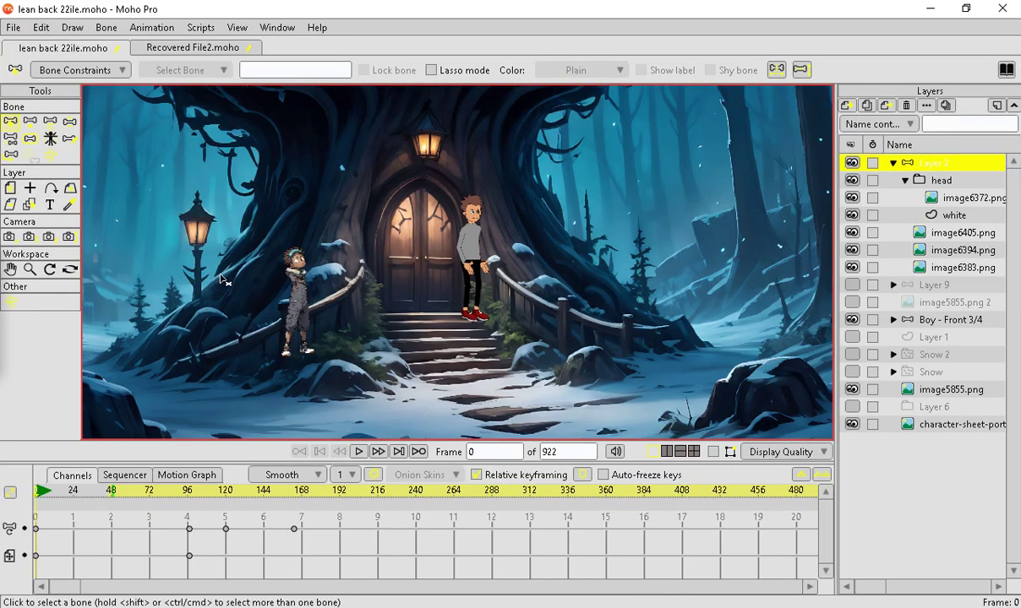
scroll(451, 340, "up", 6)
scroll(540, 317, "up", 3)
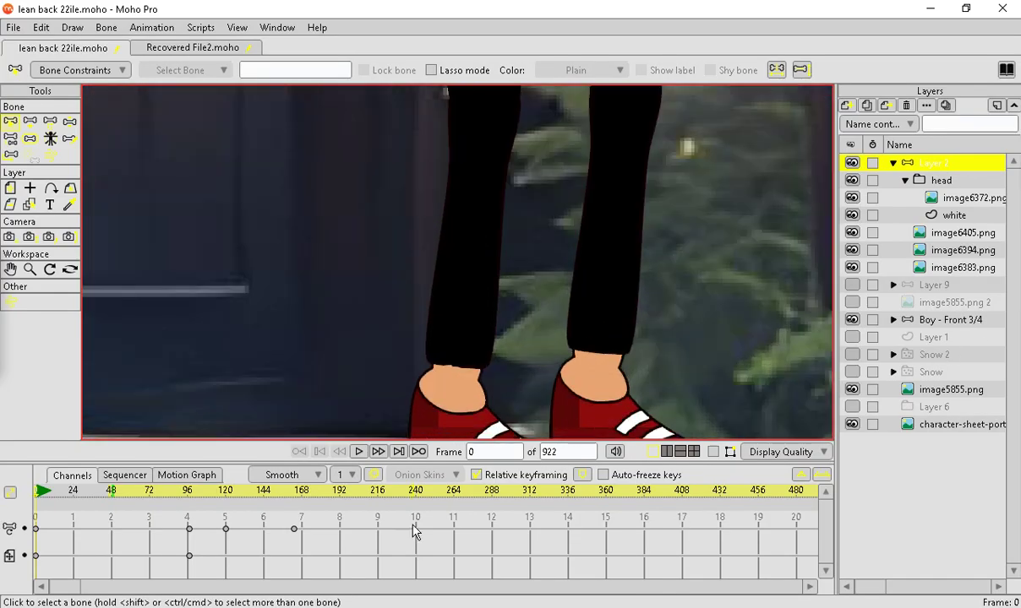
scroll(456, 425, "up", 4)
scroll(457, 425, "up", 2)
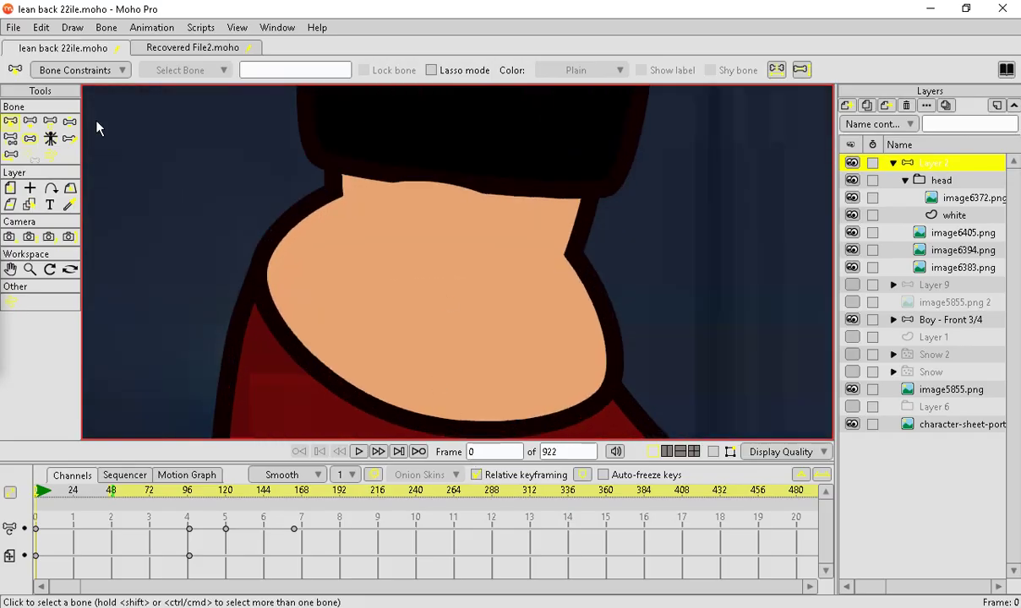
scroll(615, 315, "down", 8)
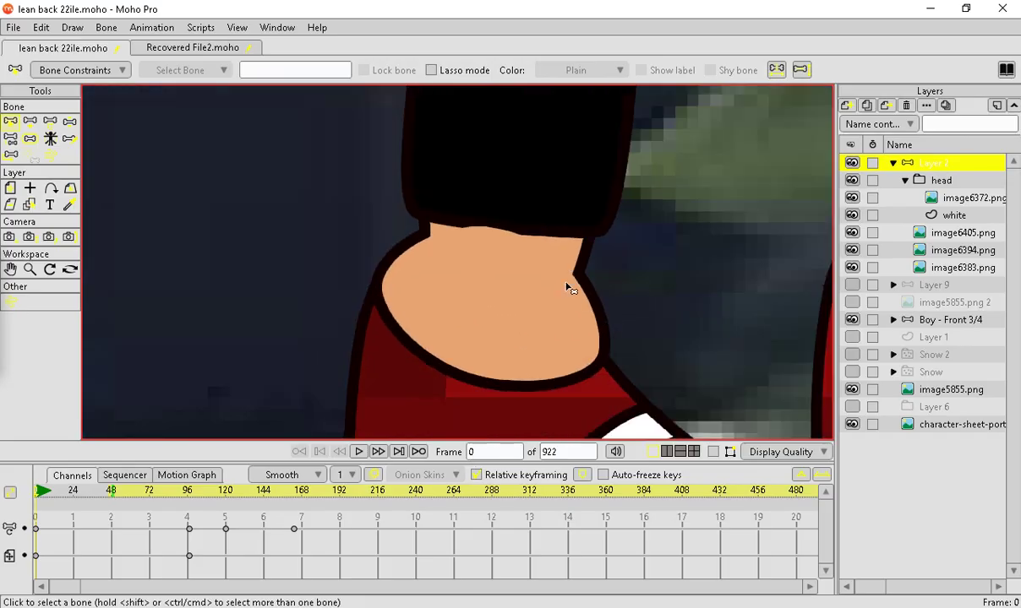
Examine the shading on the overalls boy's legs, socks and shoes up close, and switch back to Inkscape.
scroll(691, 332, "down", 5)
scroll(298, 383, "up", 10)
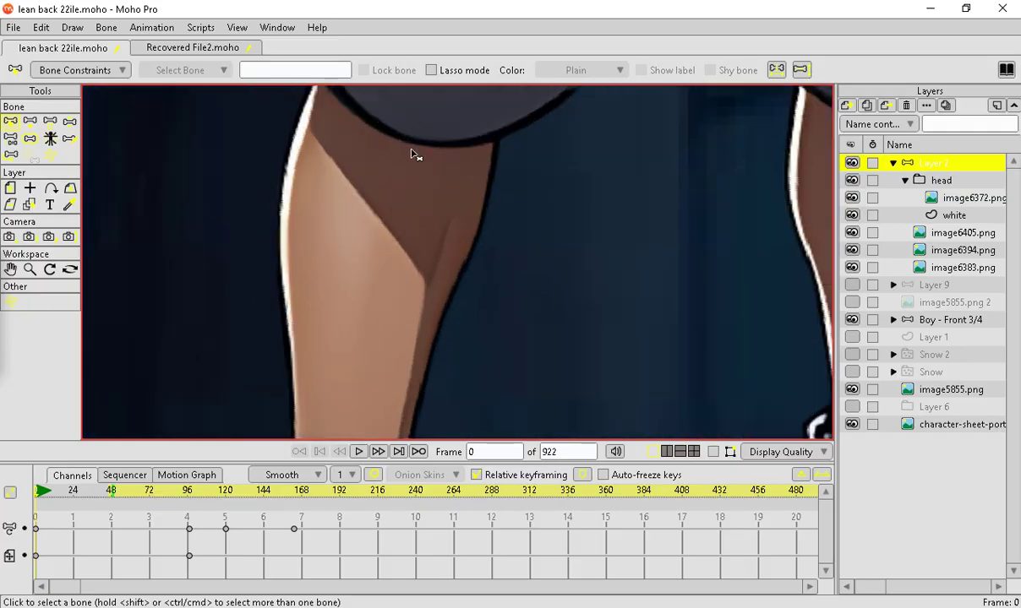
scroll(395, 274, "up", 3)
scroll(251, 272, "down", 4)
scroll(228, 360, "down", 3)
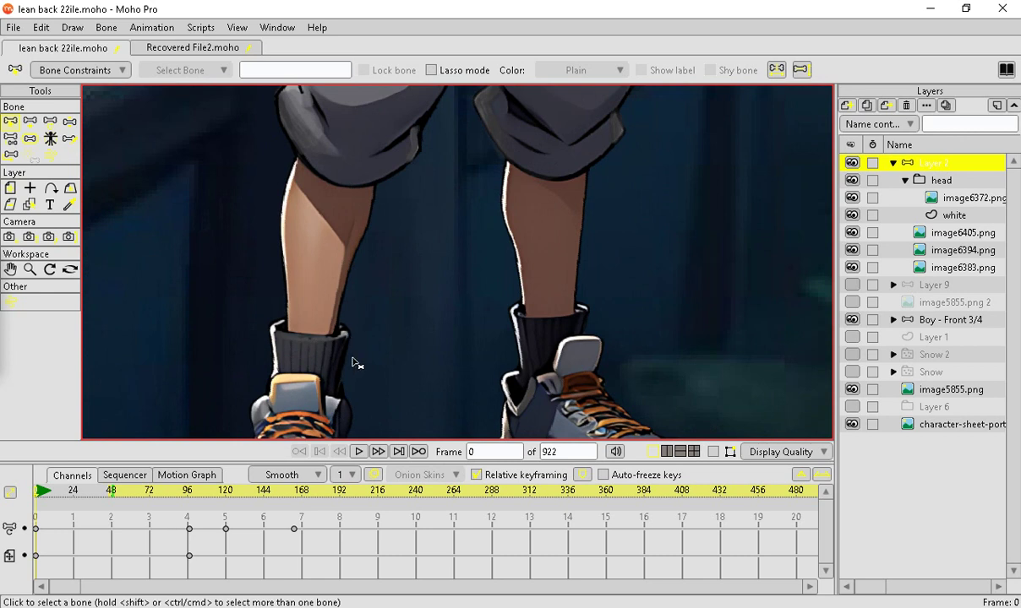
key("alt+Tab")
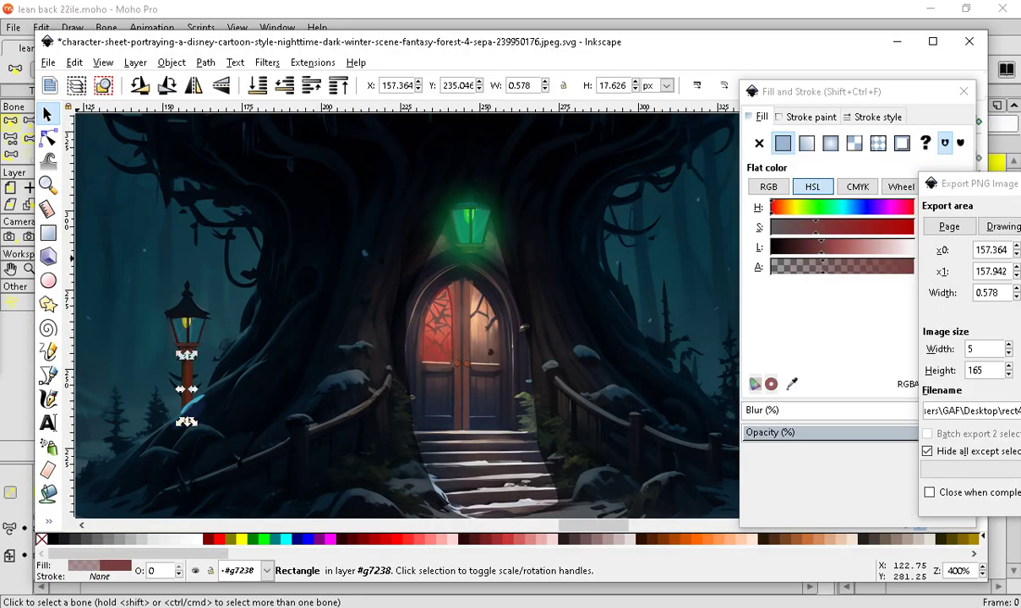
Switch back to Moho and hide the Boy - Front 3/4 layer so only the overalls boy stands by the tree house.
key("alt+Tab")
scroll(244, 228, "down", 5)
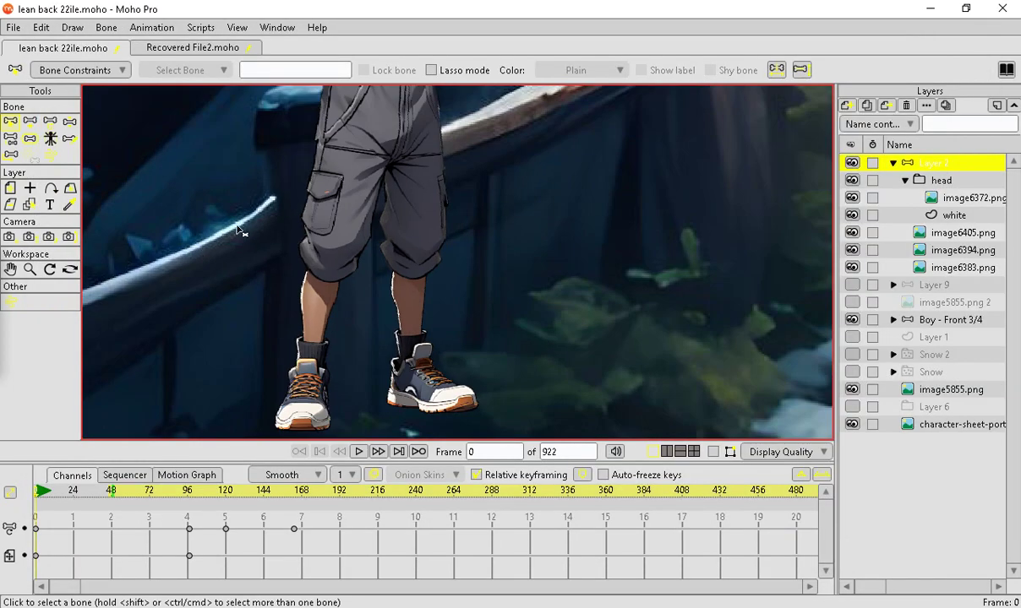
scroll(345, 202, "down", 5)
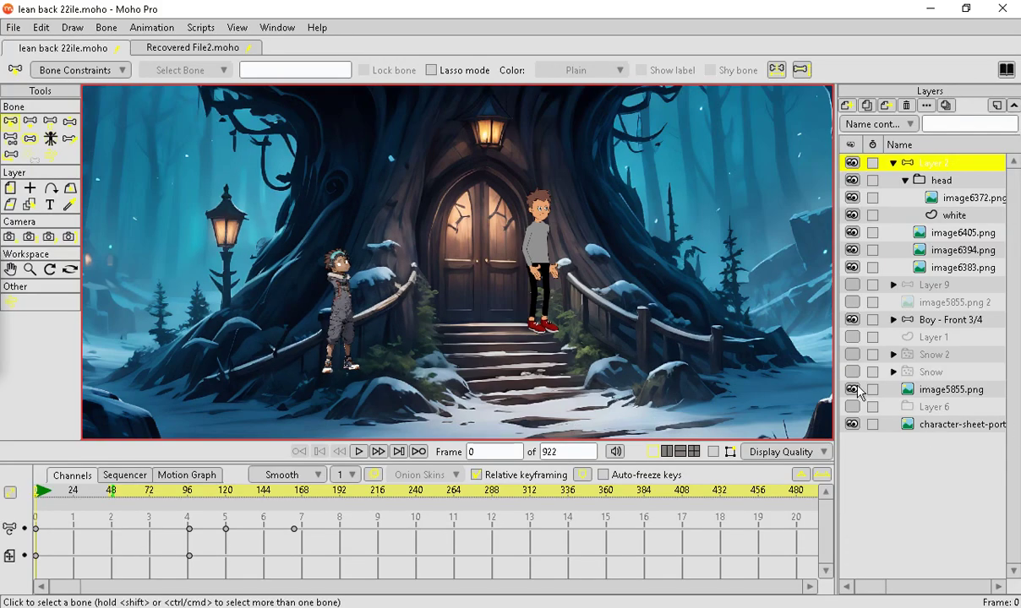
left_click(851, 319)
scroll(617, 324, "down", 5)
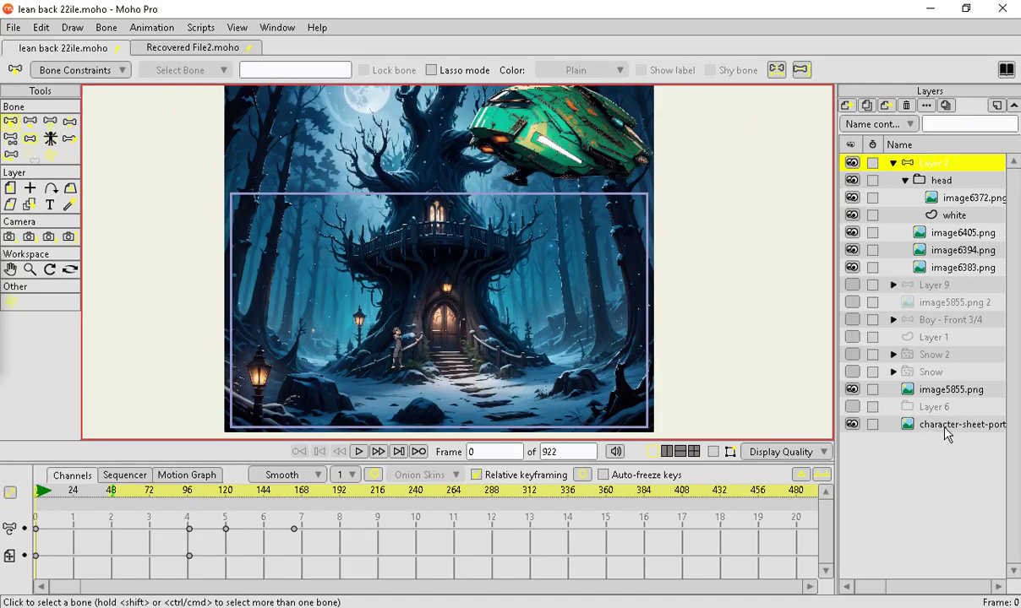
Make the Snow 2 and Snow particle layers visible over the forest scene.
left_click(852, 356)
left_click(852, 373)
scroll(579, 346, "up", 3)
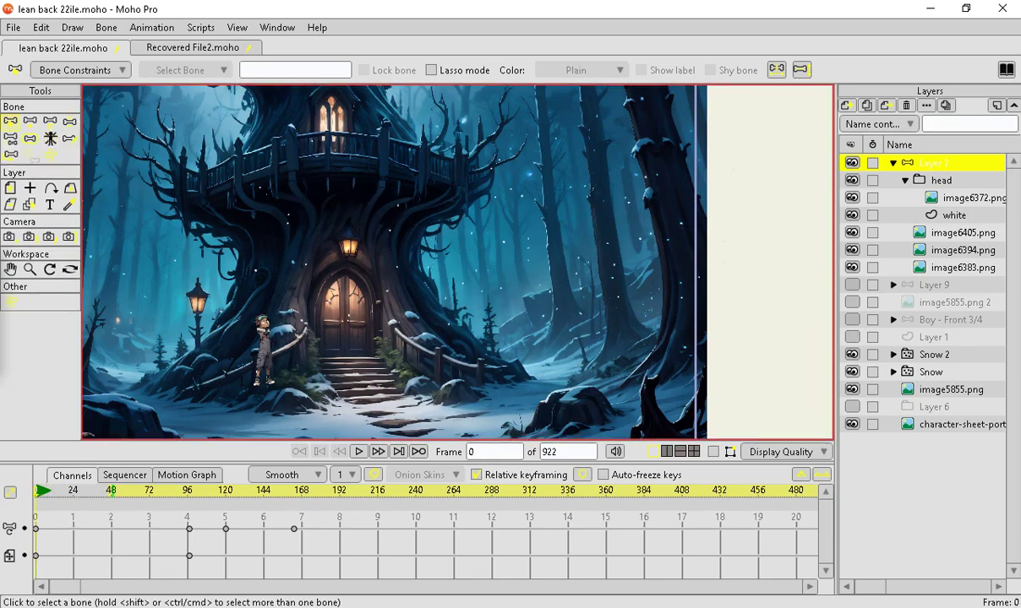
Examine the snowy scene at frame 0, comparing the lit lamps, the door, the boy, the tree house and the spaceship.
scroll(376, 334, "down", 3)
scroll(369, 323, "up", 2)
scroll(340, 359, "up", 2)
scroll(473, 376, "down", 2)
scroll(473, 410, "up", 1)
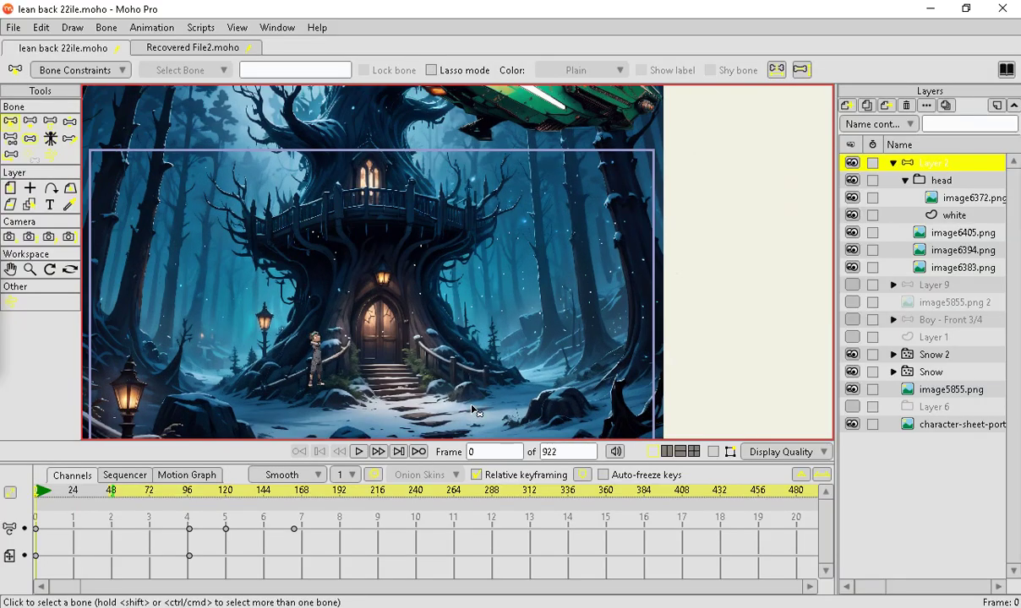
scroll(440, 216, "down", 3)
scroll(419, 207, "up", 3)
scroll(429, 259, "up", 1)
scroll(309, 326, "down", 3)
scroll(310, 326, "up", 3)
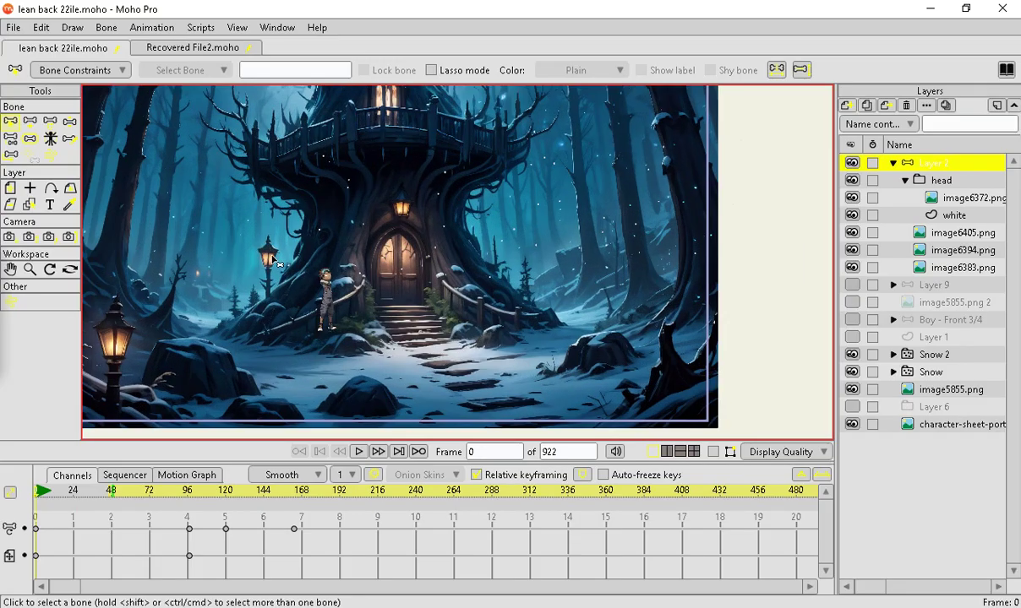
scroll(445, 425, "down", 2)
scroll(399, 401, "up", 3)
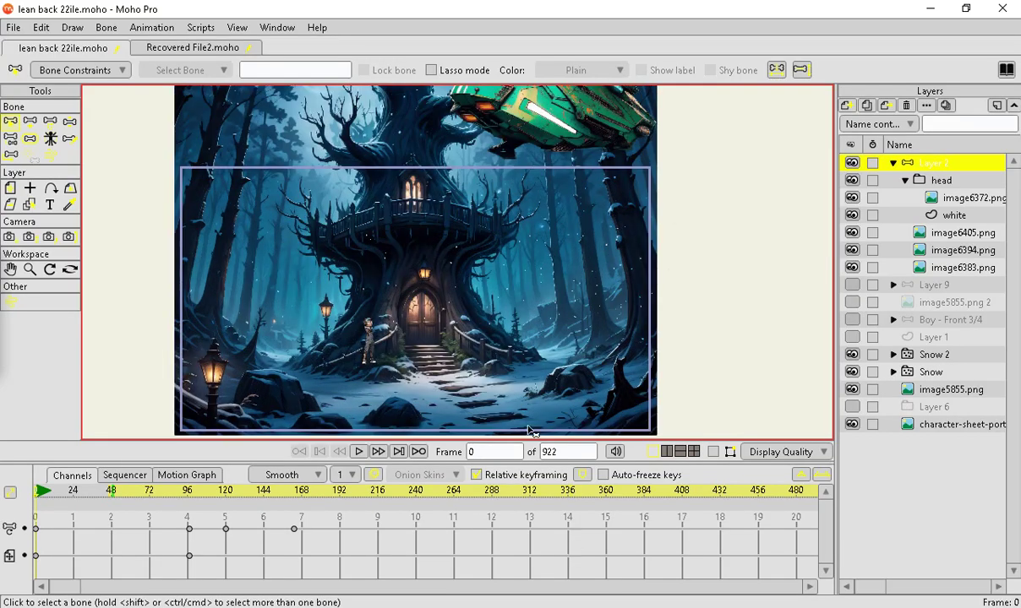
scroll(433, 315, "down", 1)
scroll(456, 335, "up", 2)
scroll(397, 317, "down", 1)
scroll(396, 281, "up", 1)
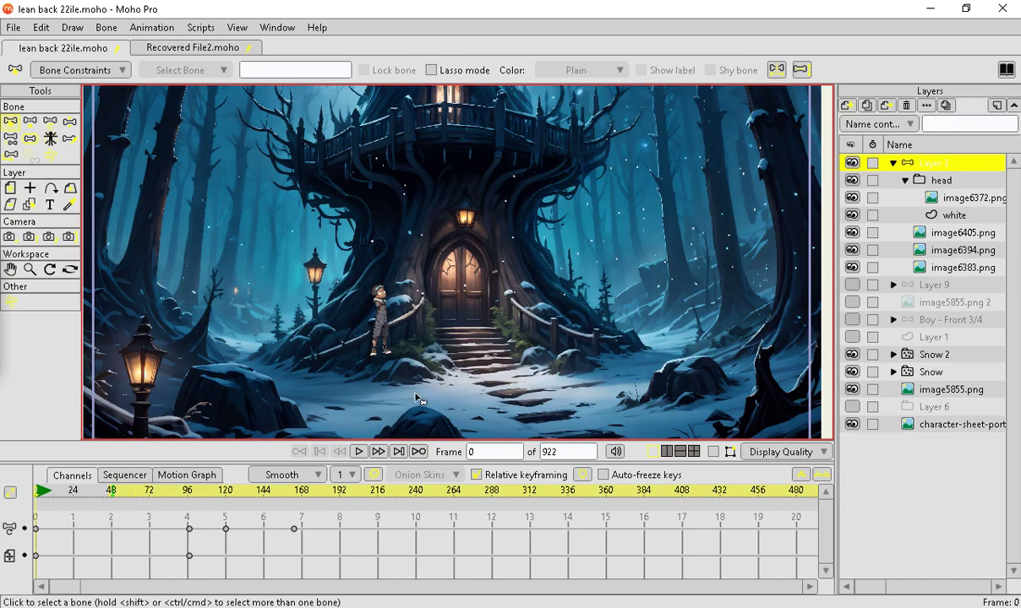
Play the animation from frame 0, stop it at frame 671, and collapse the boy's Layer 2 bone group.
left_click(358, 451)
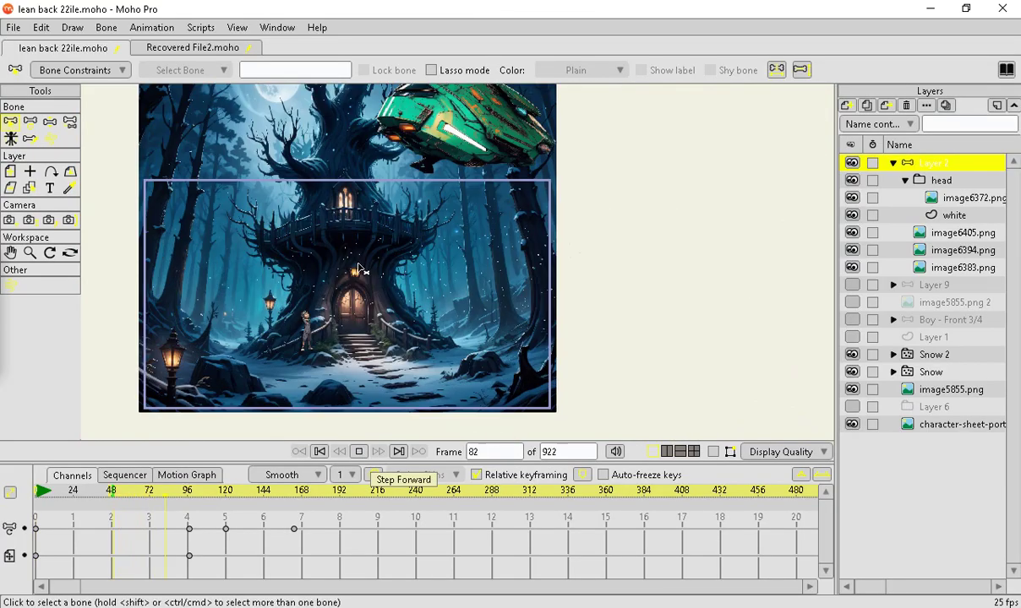
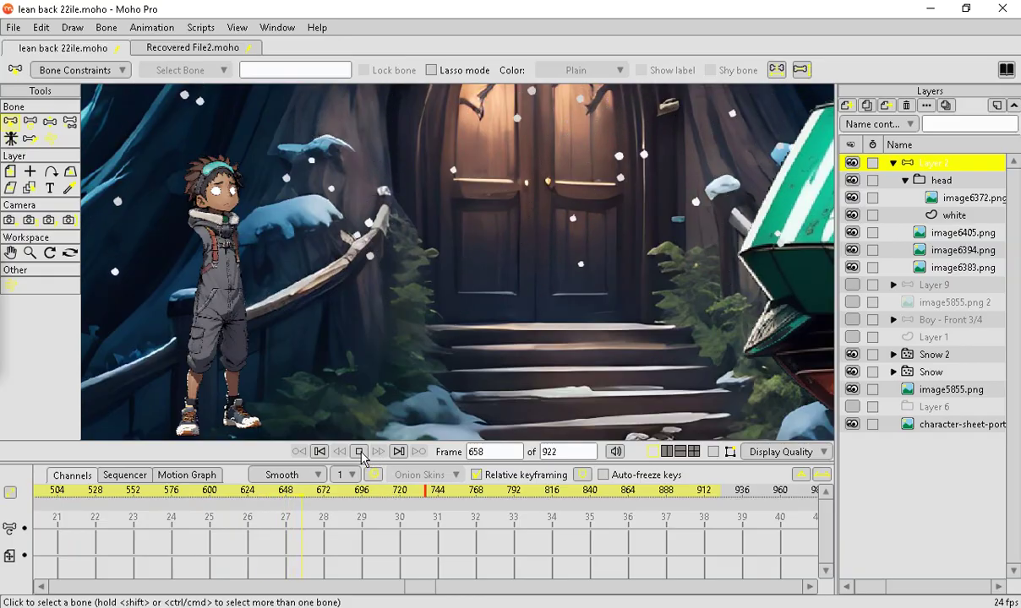
left_click(358, 451)
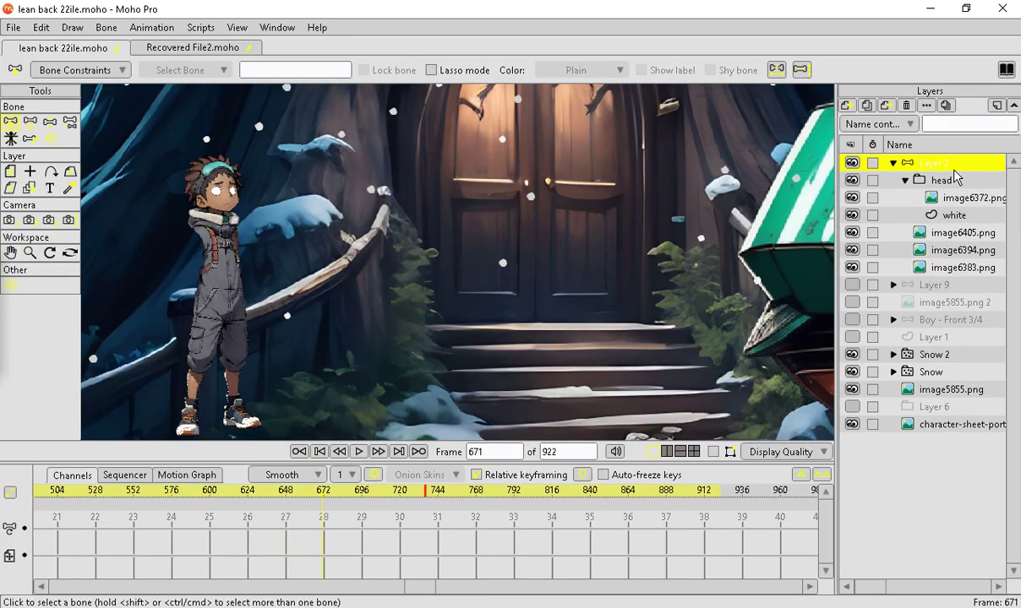
left_click(893, 164)
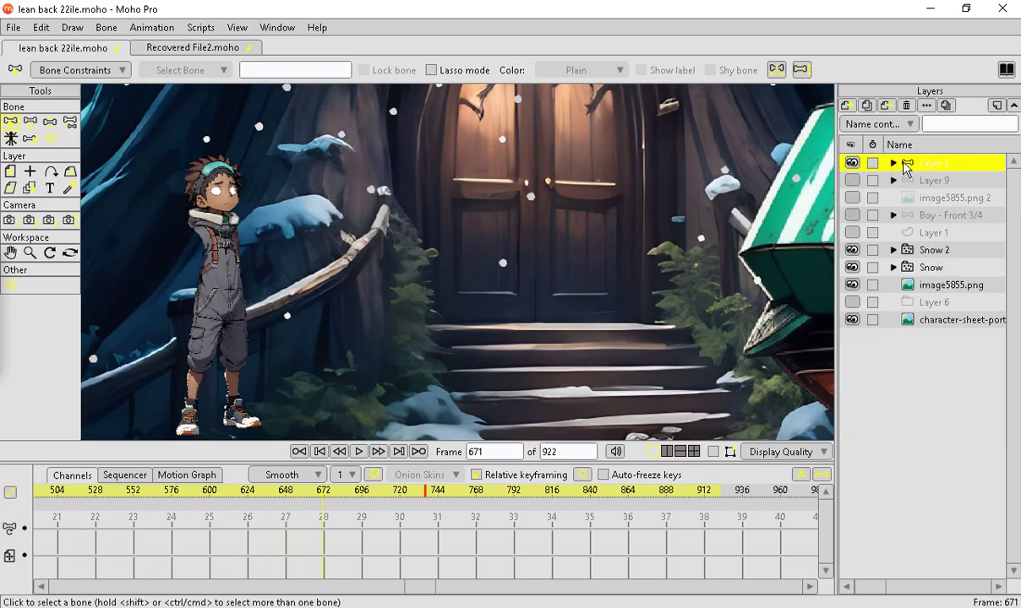
Toggle Layer 2's visibility to check what it contains, and expand it to list the boy's body-part layers.
left_click(852, 162)
left_click(852, 162)
scroll(795, 148, "down", 3)
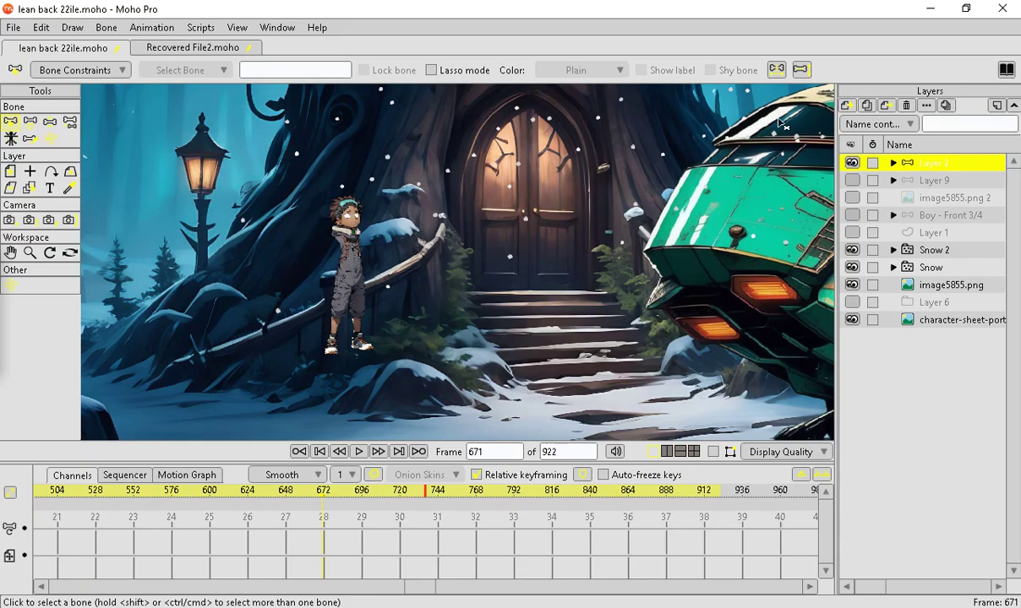
left_click(851, 163)
left_click(852, 162)
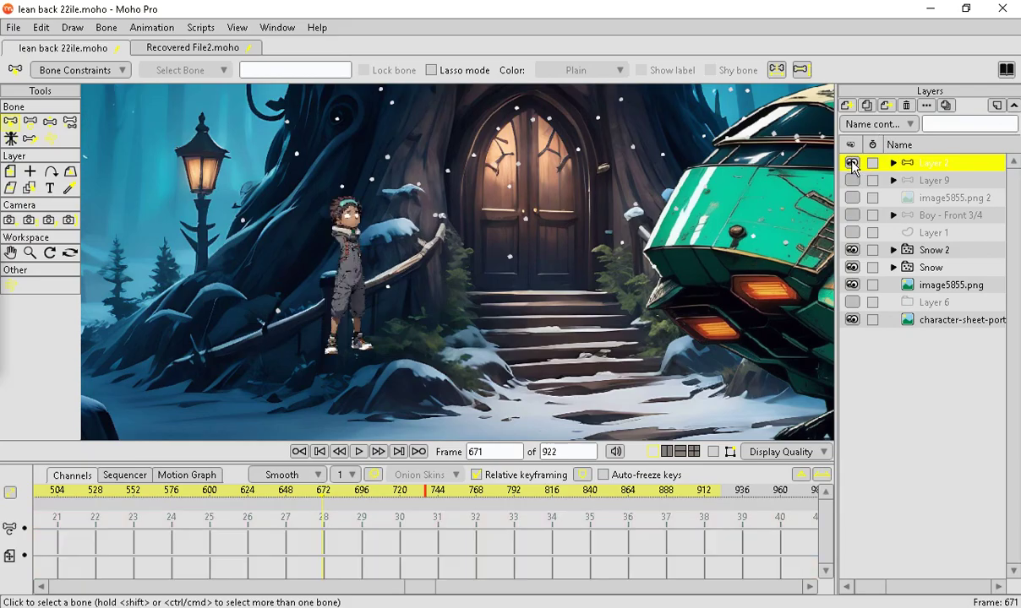
left_click(894, 164)
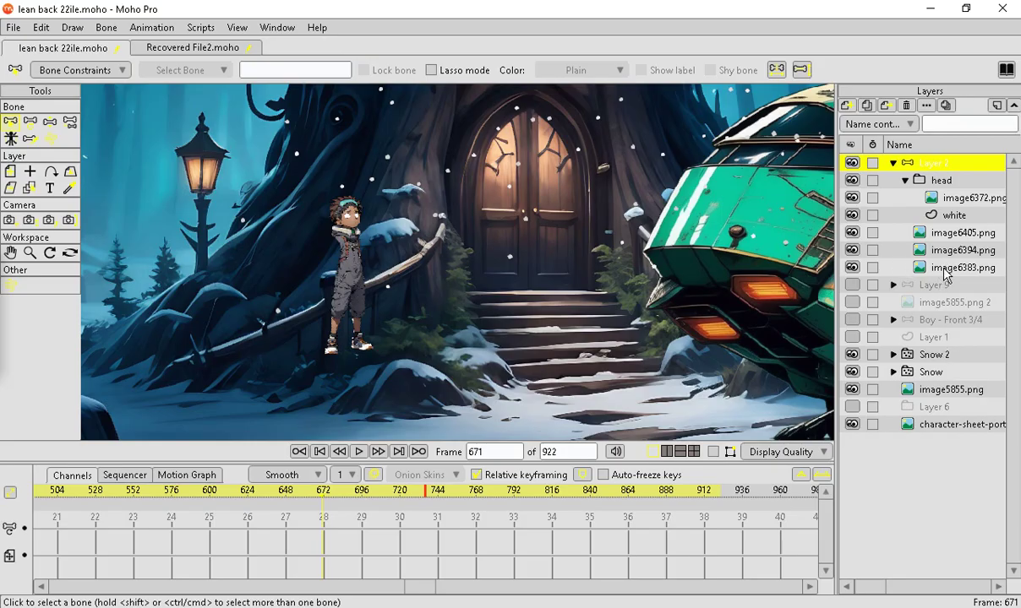
scroll(343, 235, "up", 6)
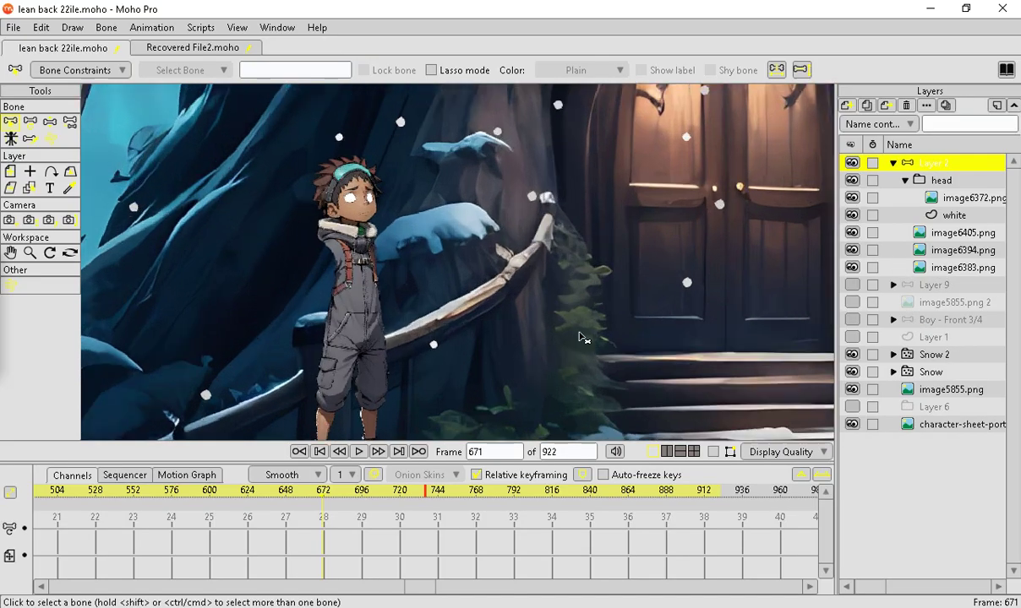
scroll(389, 279, "down", 2)
scroll(401, 292, "up", 4)
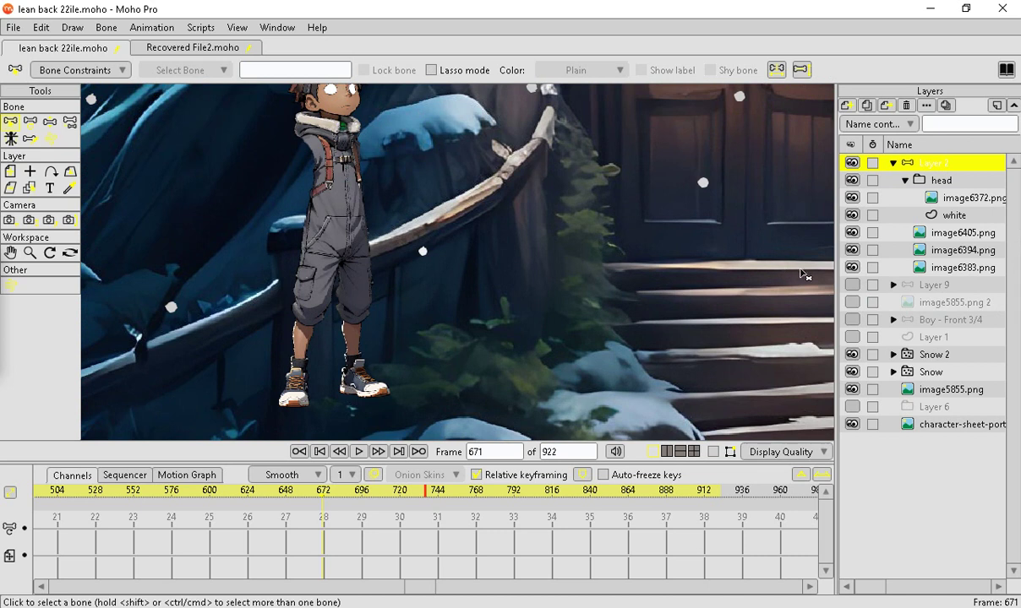
Hide image6383.png, image6394.png, image6405.png, white and image6372.png inside Layer 2, keeping the head group itself switched on.
left_click(851, 265)
left_click(852, 265)
left_click(852, 267)
left_click(852, 250)
left_click(851, 233)
left_click(851, 216)
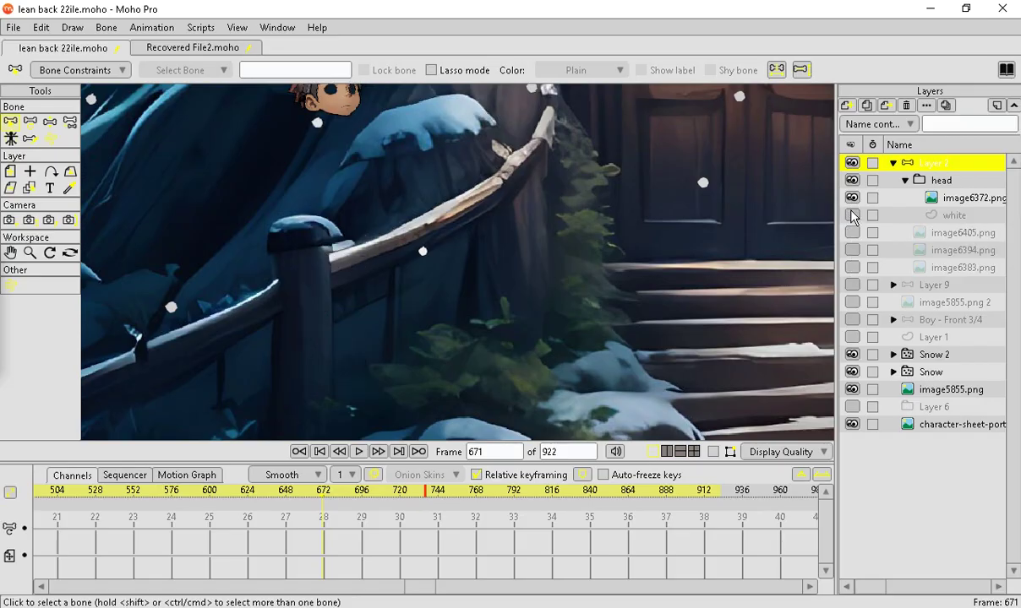
left_click(852, 198)
left_click(852, 180)
left_click(853, 180)
Briefly show and hide image6394.png and image6405.png to check which body part each one holds.
left_click(853, 250)
left_click(852, 250)
left_click(852, 232)
left_click(852, 233)
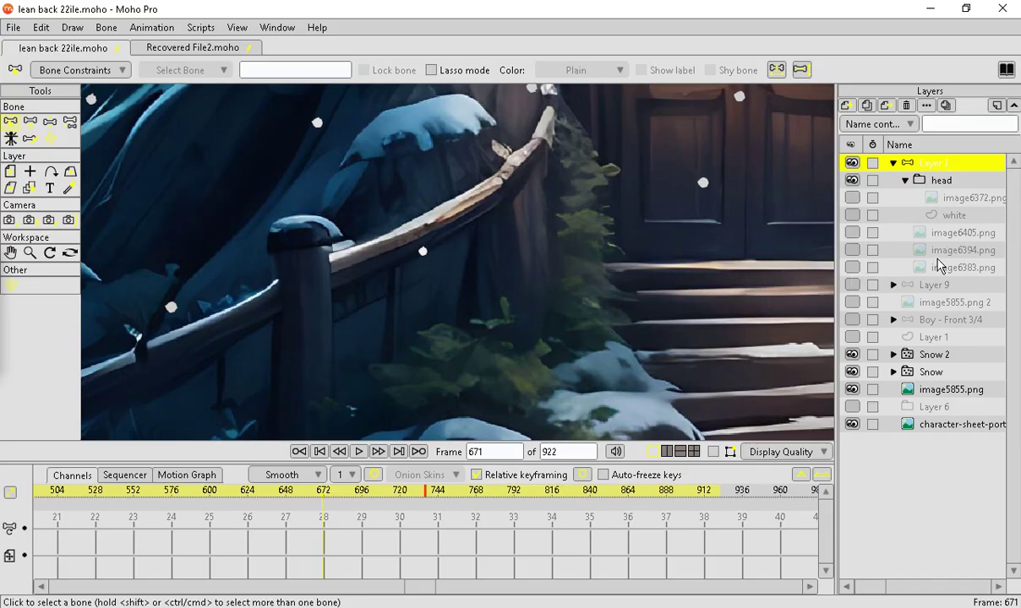
Show the torso layer image6383.png and hide the forest background image to view the torso on a plain canvas.
left_click(853, 268)
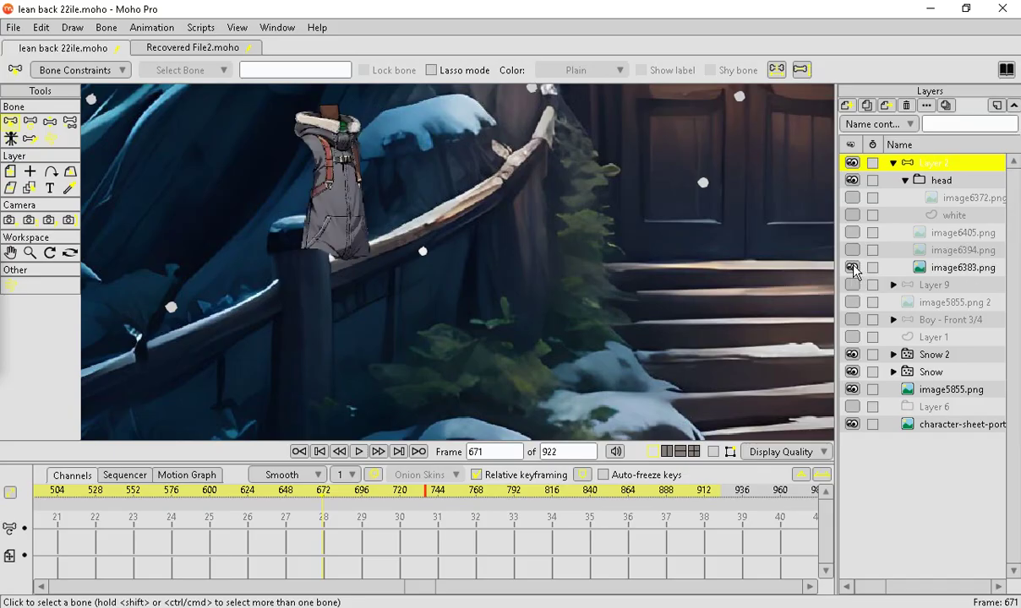
scroll(338, 363, "down", 8)
scroll(338, 313, "up", 5)
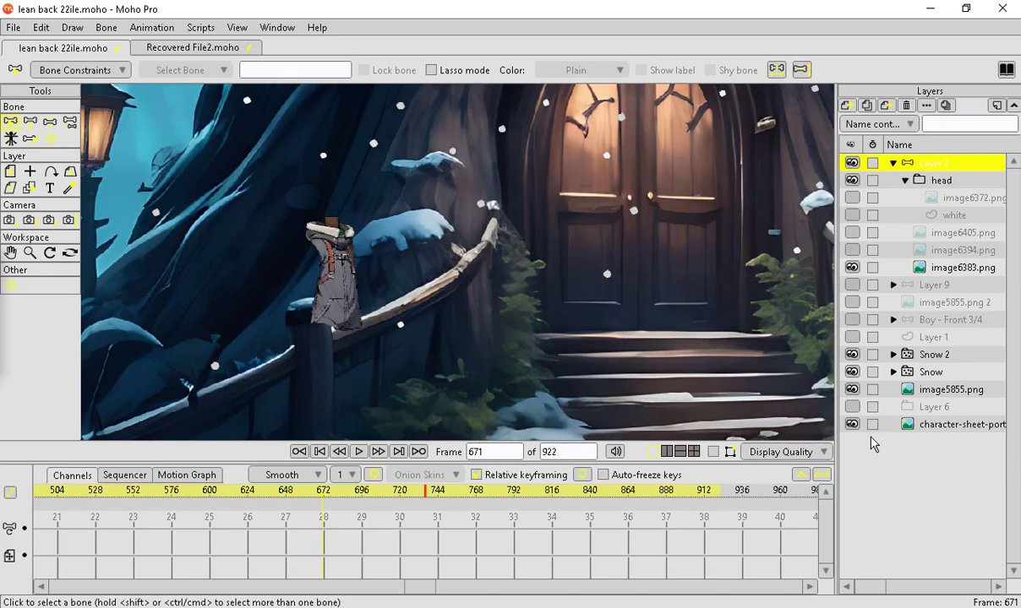
left_click(850, 421)
scroll(340, 298, "up", 5)
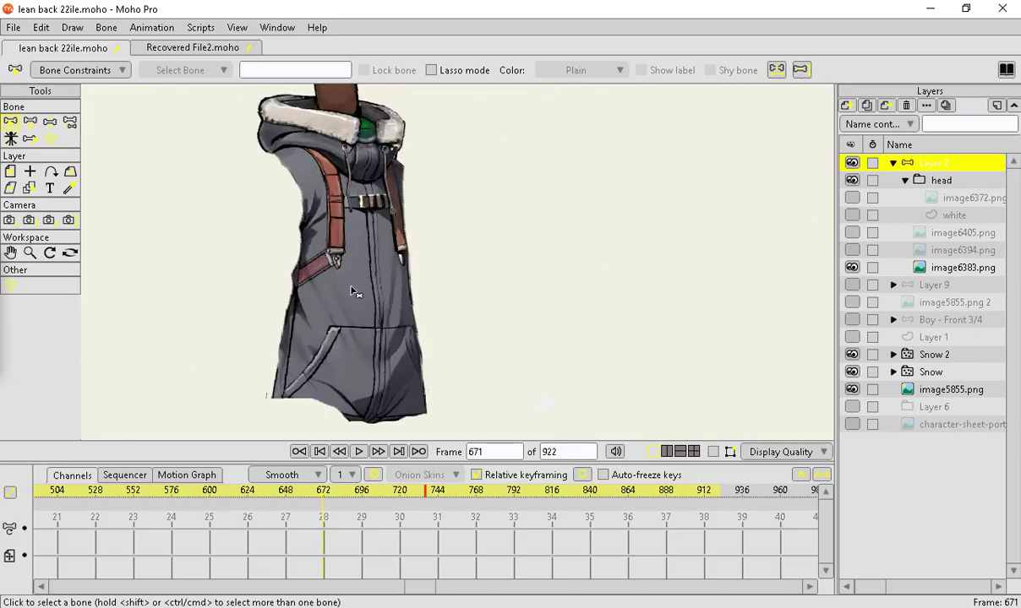
scroll(353, 290, "down", 2)
scroll(289, 173, "down", 1)
scroll(365, 355, "up", 2)
scroll(364, 321, "down", 1)
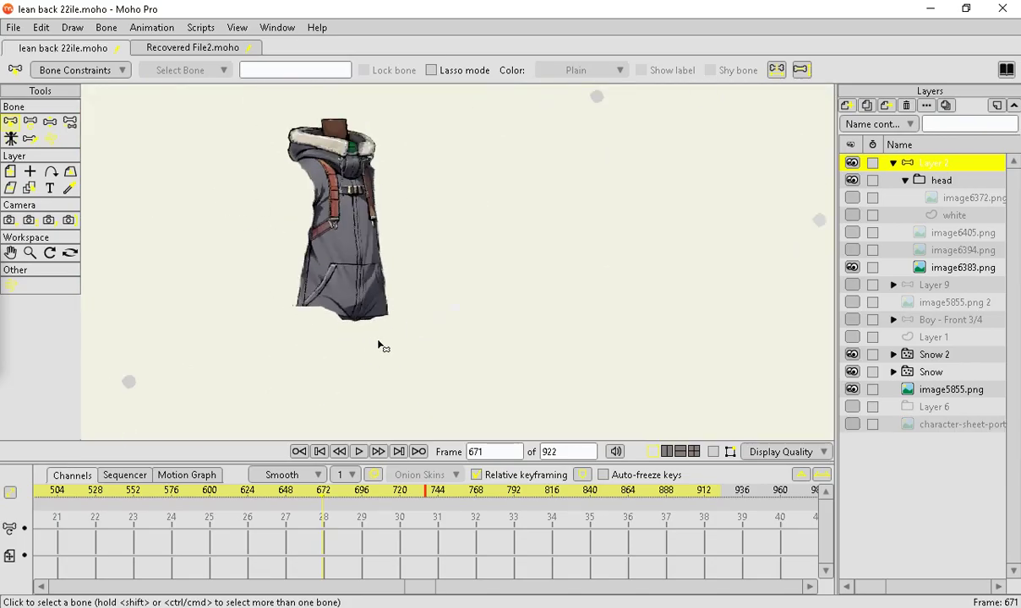
Show the leg layer image6394.png and hide the torso layer image6383.png to inspect the leg alone.
left_click(853, 249)
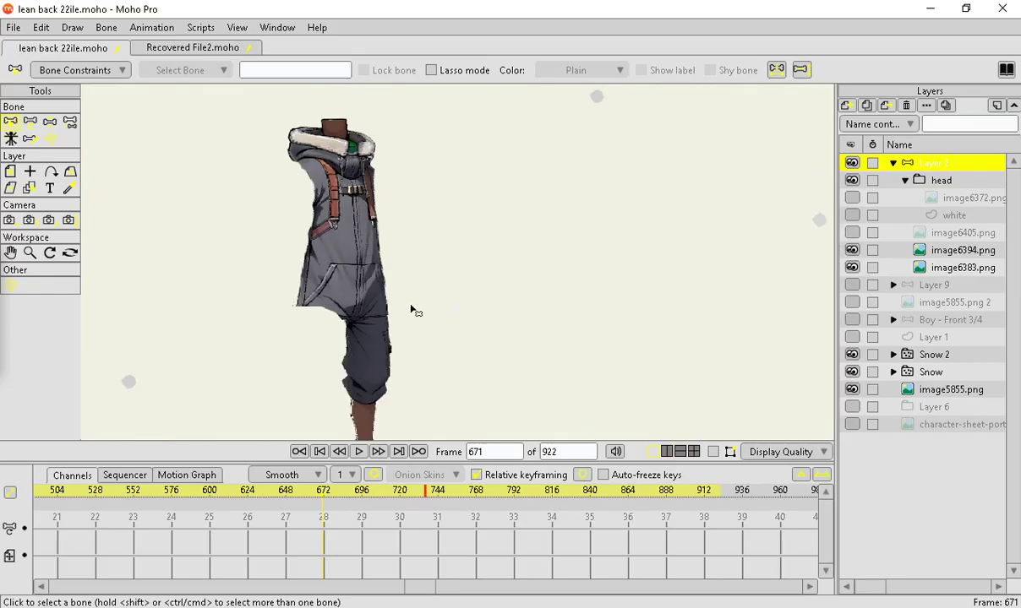
scroll(404, 325, "down", 2)
scroll(404, 334, "up", 2)
left_click(852, 250)
left_click(853, 250)
left_click(854, 268)
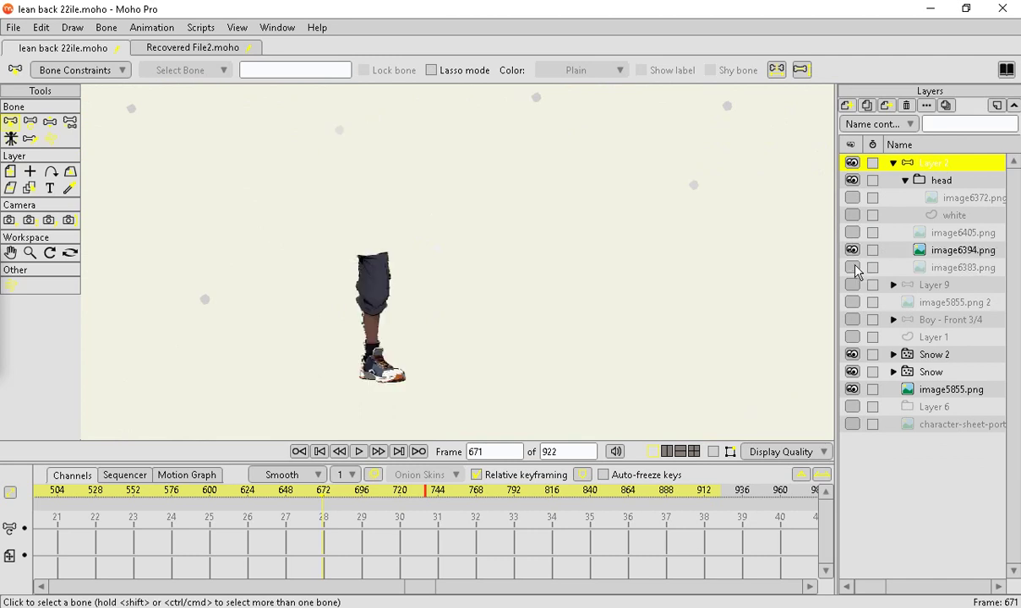
left_click(852, 250)
left_click(853, 250)
scroll(513, 346, "up", 3)
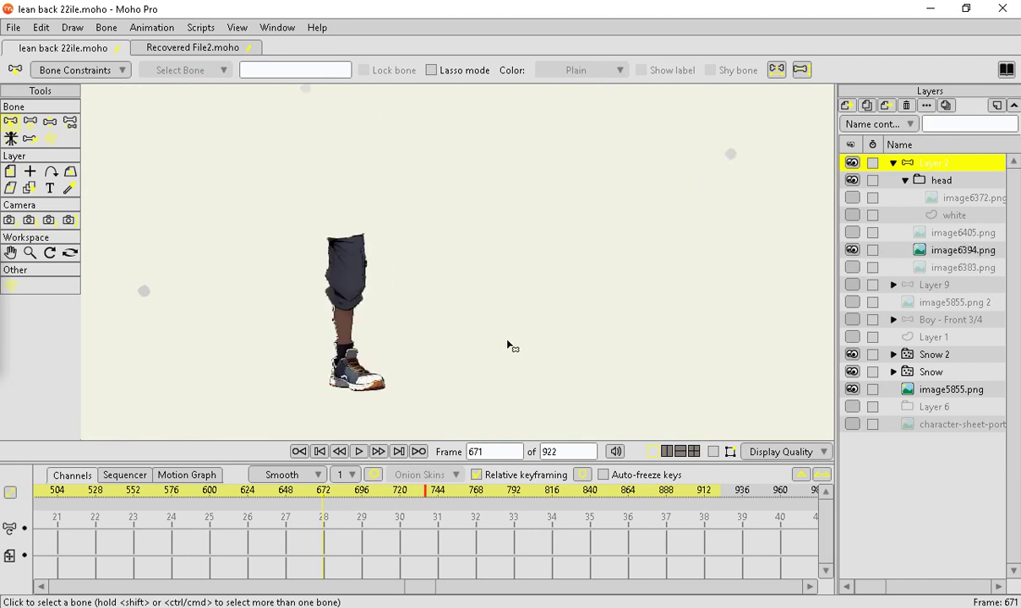
scroll(628, 387, "down", 2)
scroll(358, 326, "up", 1)
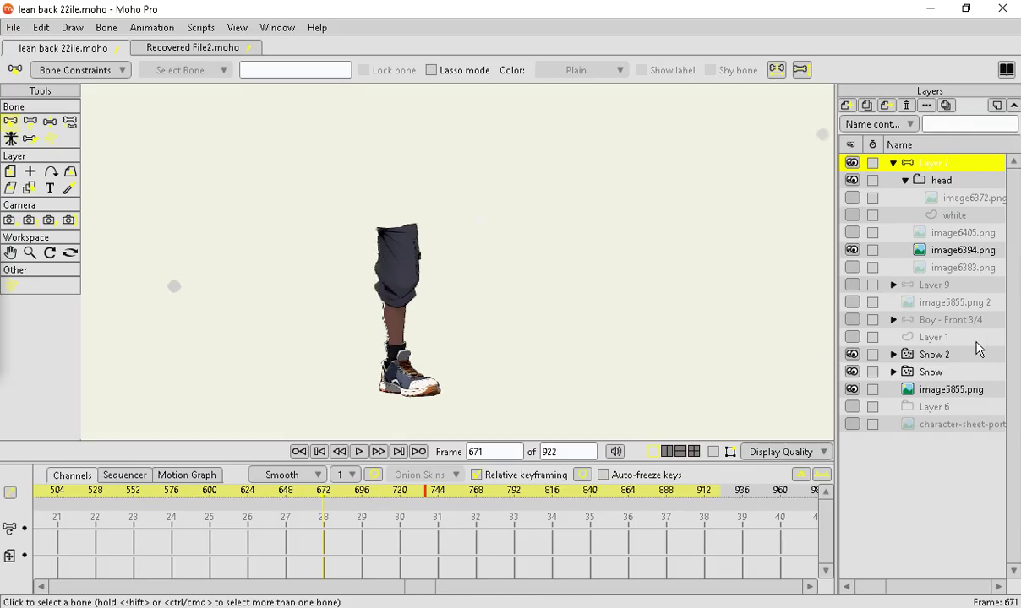
Hide image6394.png, and briefly show the other leg layer, image6405.png, before hiding it as well.
left_click(852, 250)
left_click(852, 234)
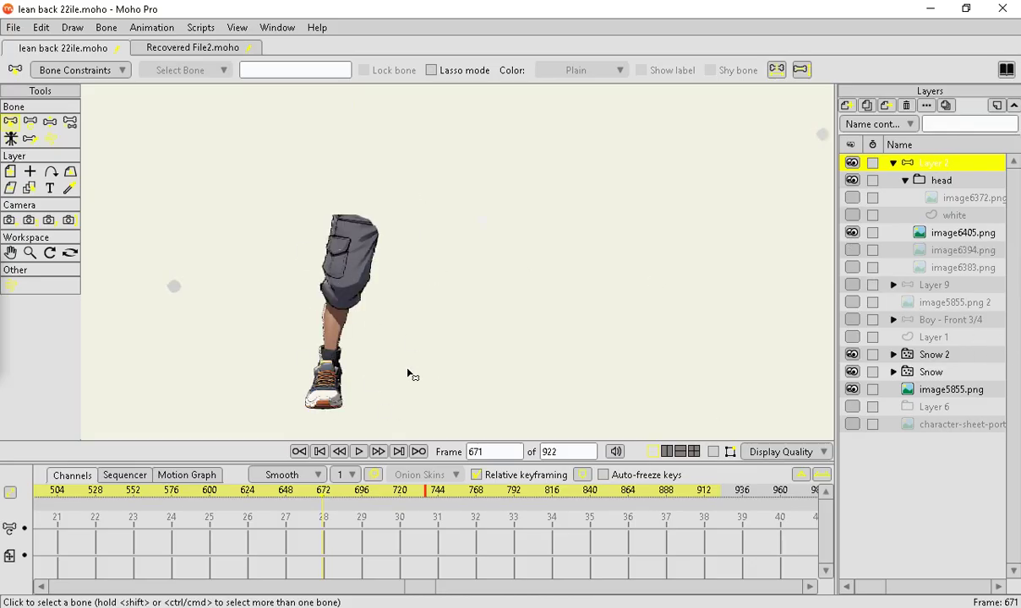
left_click(852, 234)
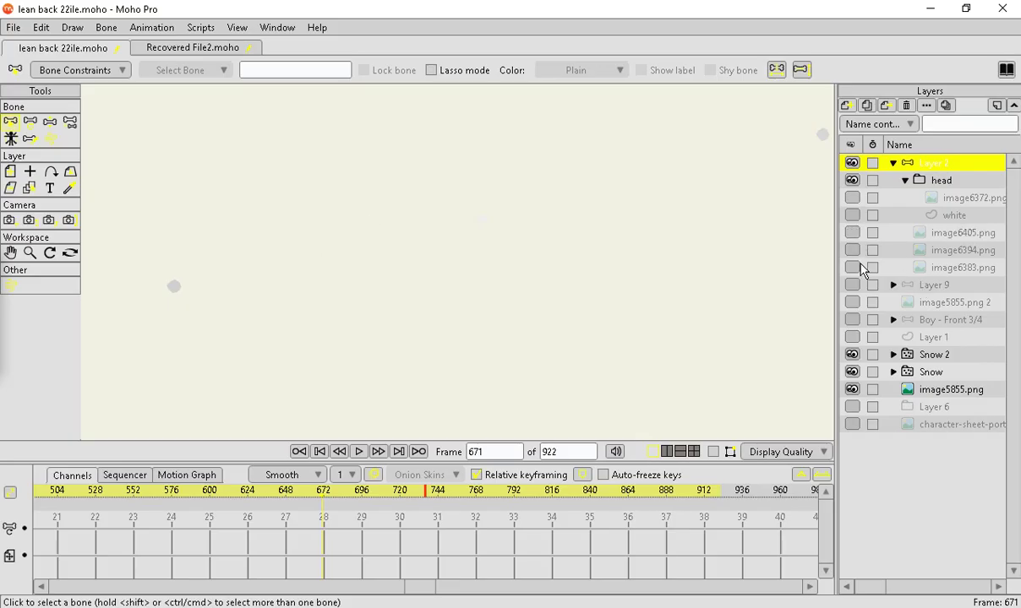
Turn on the torso layer image6383.png together with both leg layers, image6394.png and image6405.png.
left_click(851, 268)
scroll(553, 333, "down", 2)
scroll(472, 193, "up", 1)
scroll(784, 288, "up", 1)
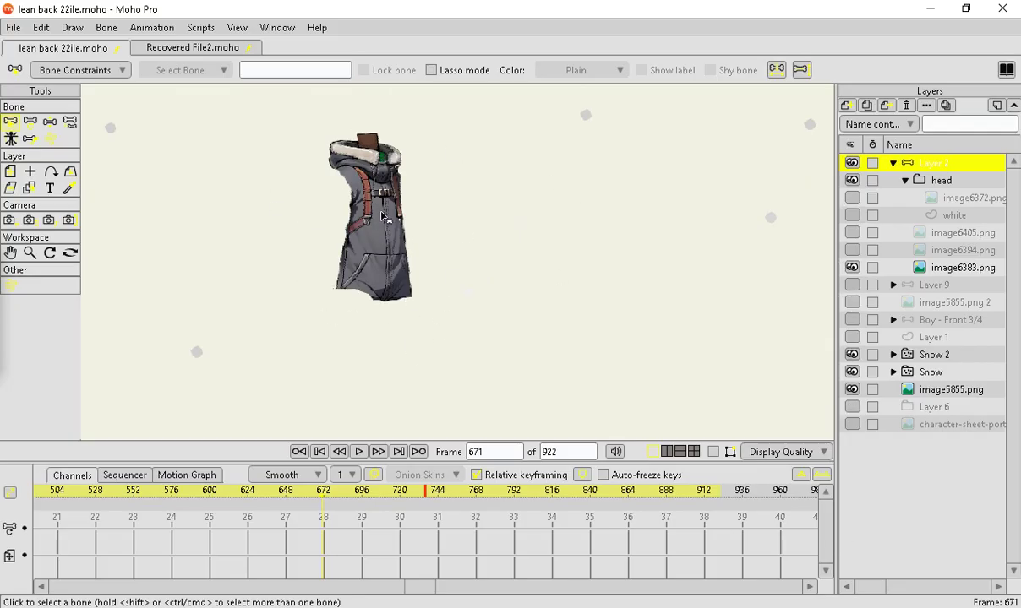
left_click(851, 250)
left_click(852, 233)
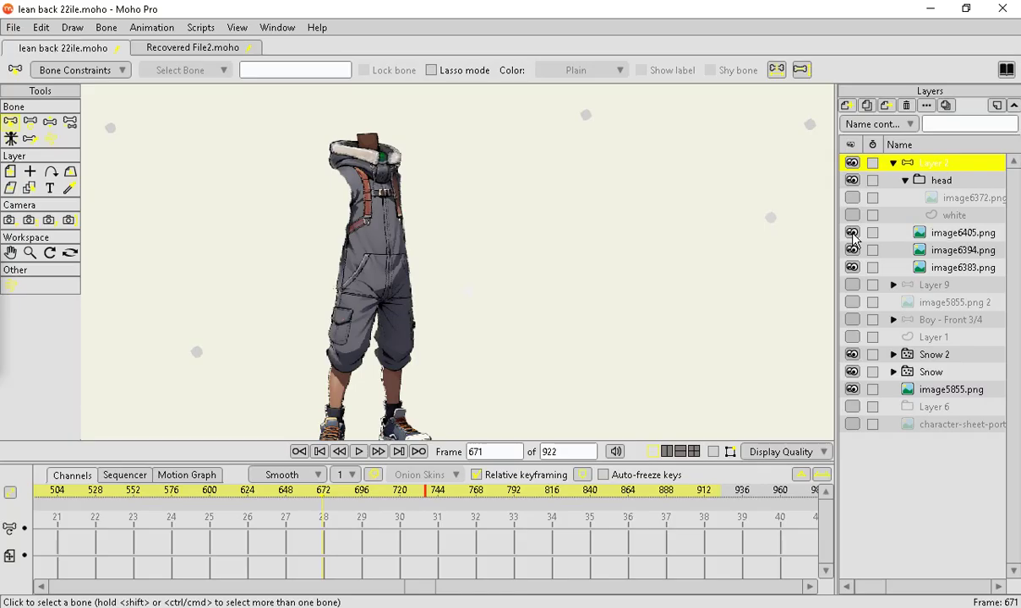
Examine the assembled headless body, looking closely at how the two legs join the torso and at the knees.
scroll(460, 296, "down", 4)
scroll(434, 327, "up", 3)
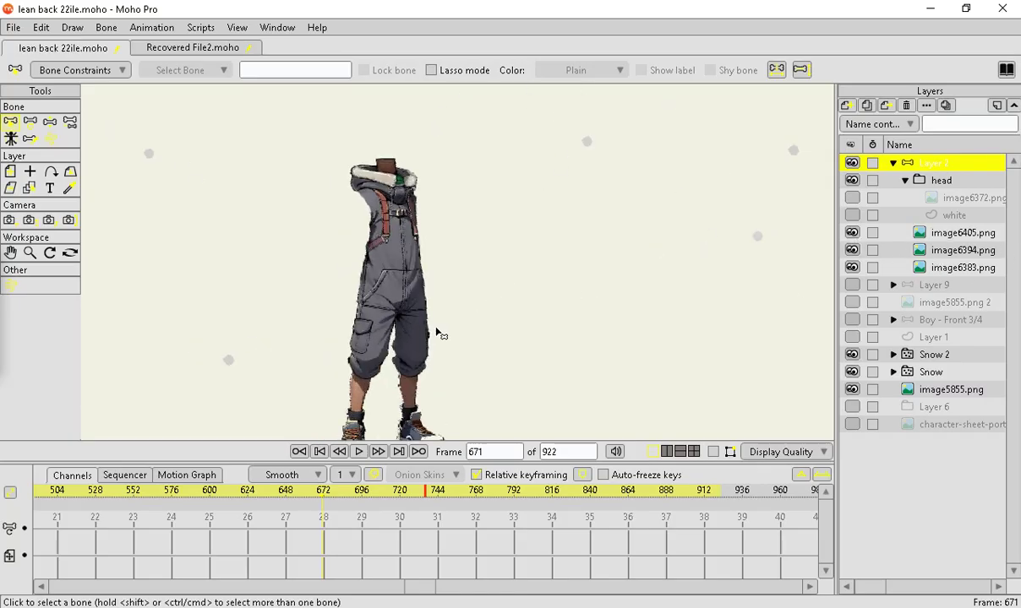
scroll(338, 270, "down", 4)
scroll(313, 236, "up", 2)
scroll(319, 243, "up", 2)
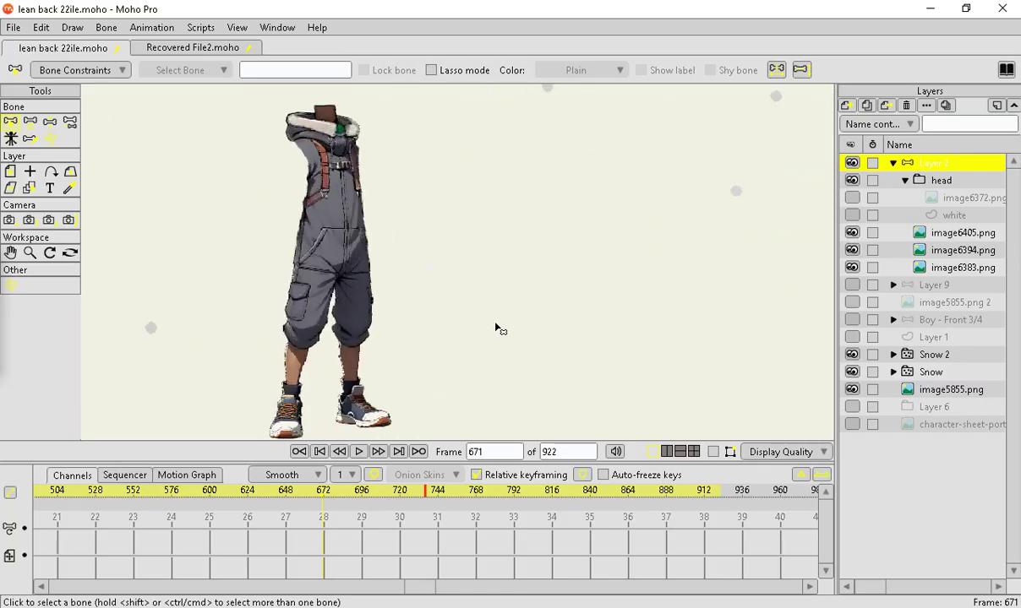
scroll(394, 345, "down", 2)
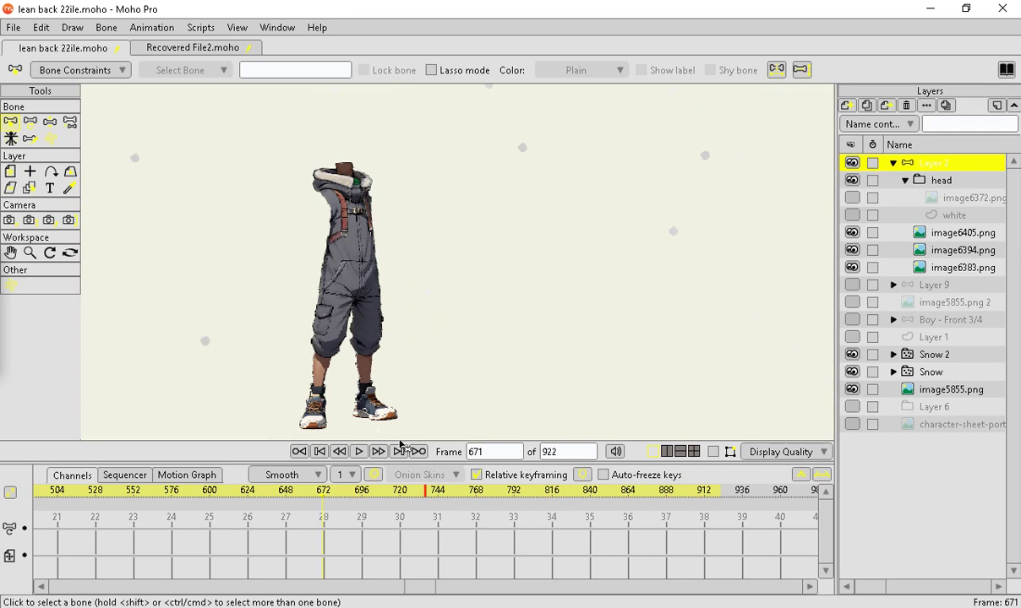
scroll(431, 414, "up", 3)
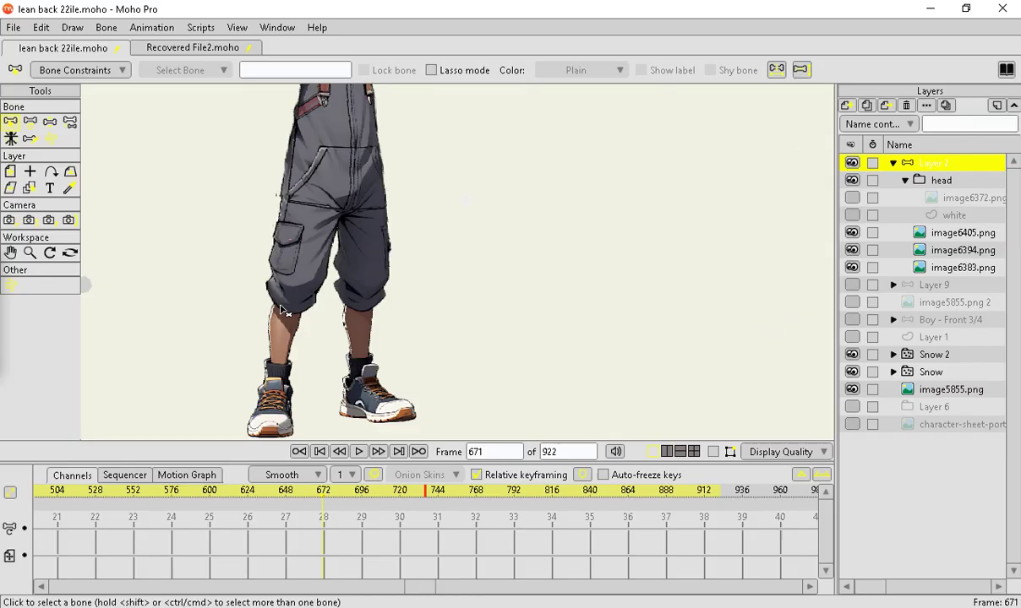
scroll(329, 226, "up", 1)
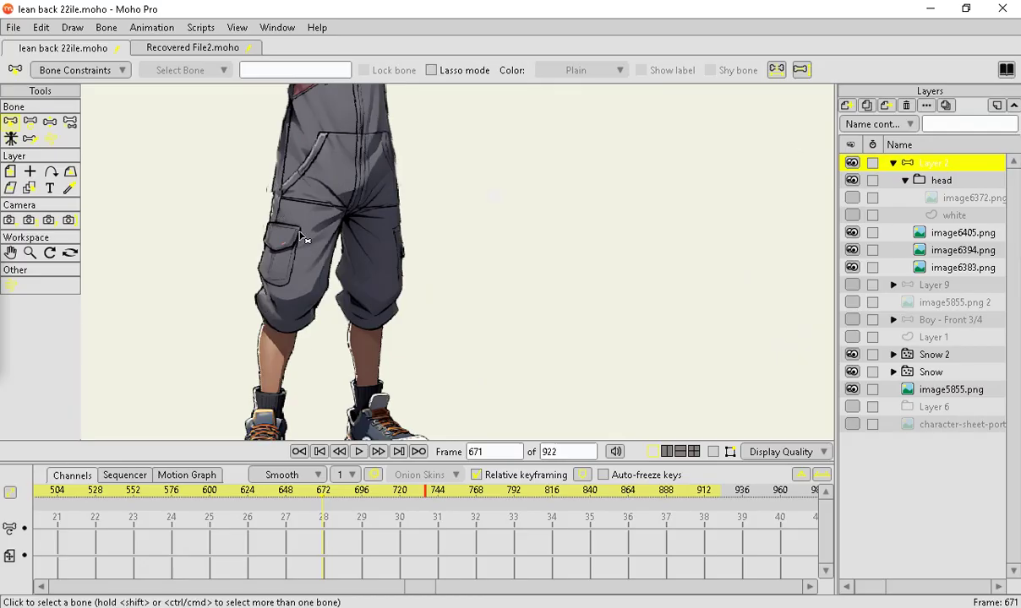
scroll(275, 326, "down", 1)
scroll(282, 389, "up", 1)
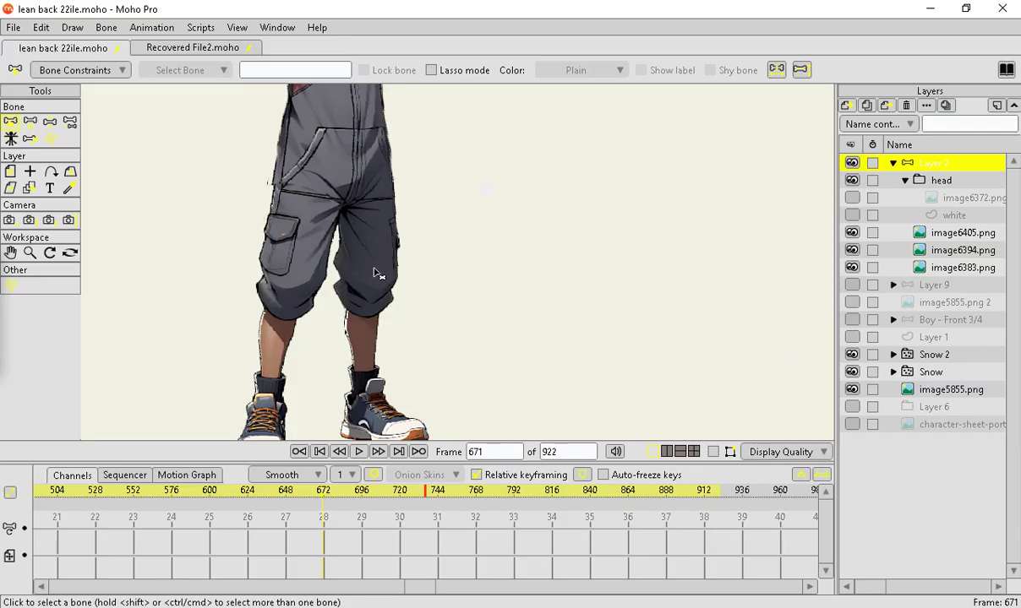
Toggle image6394.png off and on repeatedly to check how that leg overlaps the torso.
left_click(853, 251)
left_click(852, 250)
left_click(853, 250)
left_click(853, 250)
left_click(853, 250)
left_click(853, 250)
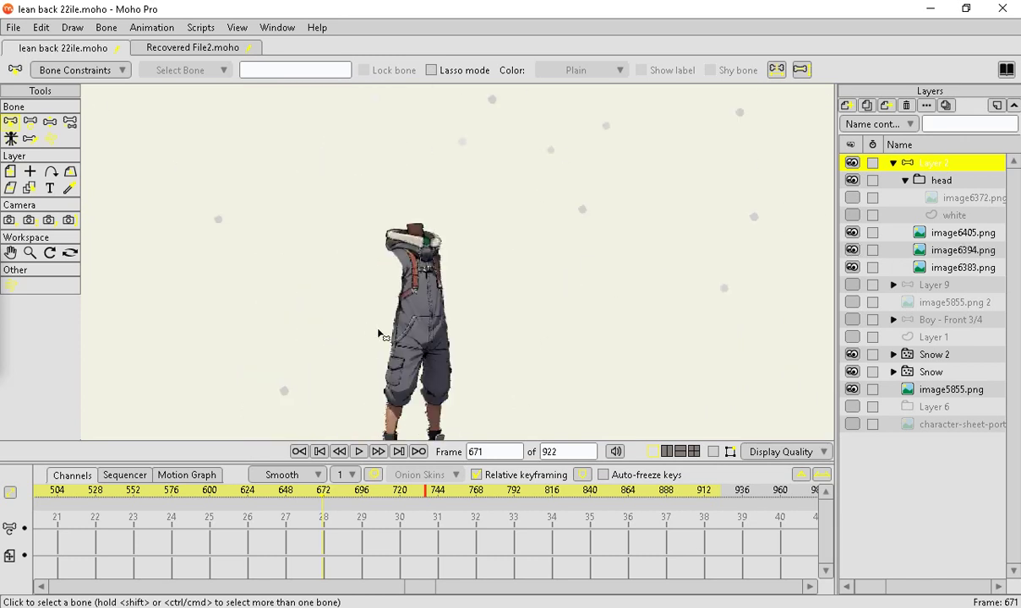
scroll(383, 335, "up", 5)
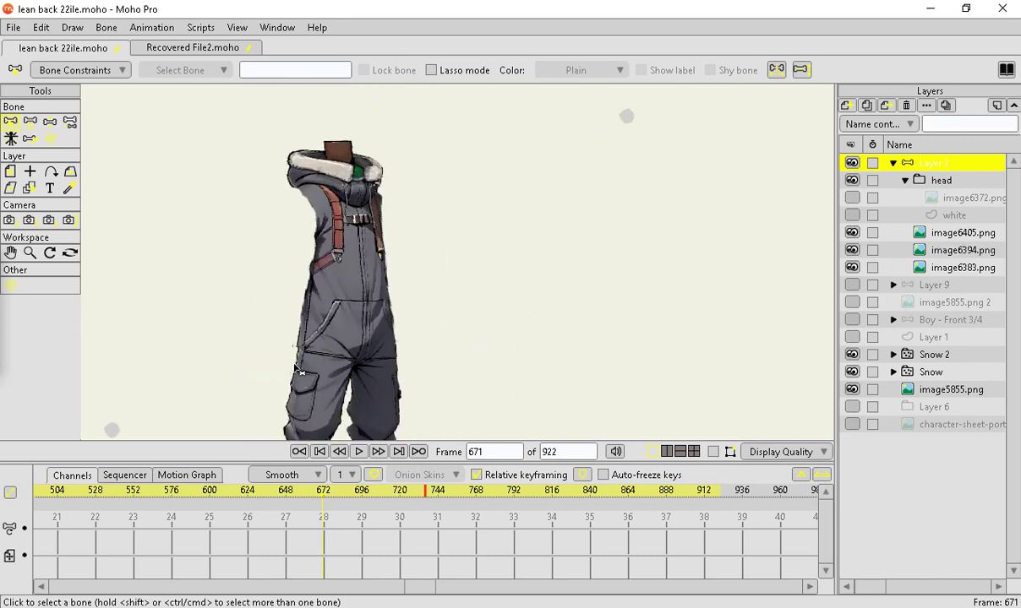
Toggle image6405.png, image6394.png and image6383.png off and on in turn to compare the separate legs and torso.
left_click(853, 233)
left_click(853, 234)
left_click(855, 251)
left_click(854, 251)
left_click(851, 270)
left_click(851, 270)
left_click(851, 270)
left_click(851, 270)
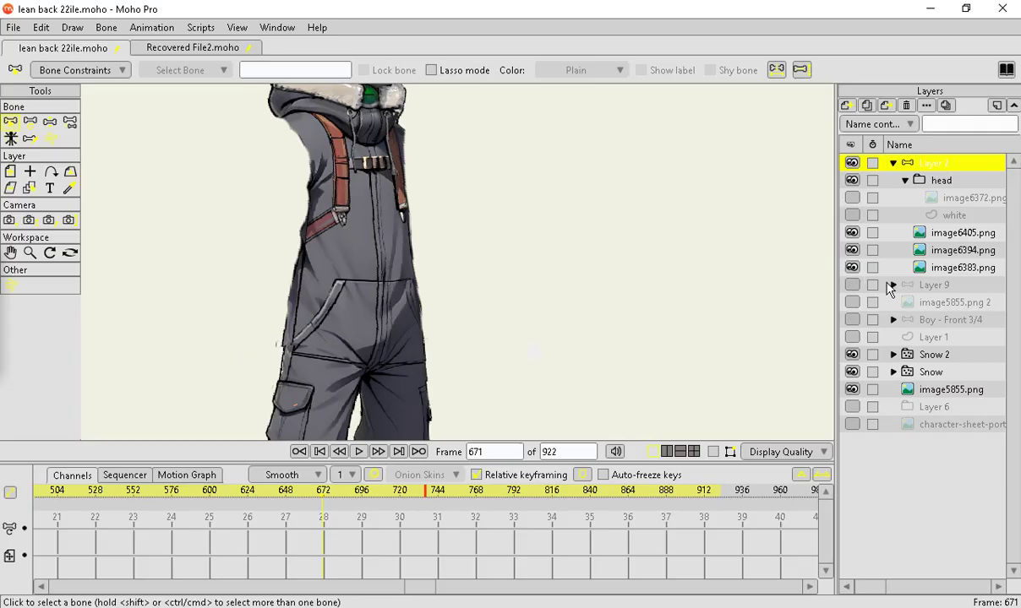
Select the head group and hide image6405.png, image6394.png and image6383.png.
scroll(289, 384, "down", 5)
scroll(391, 252, "up", 3)
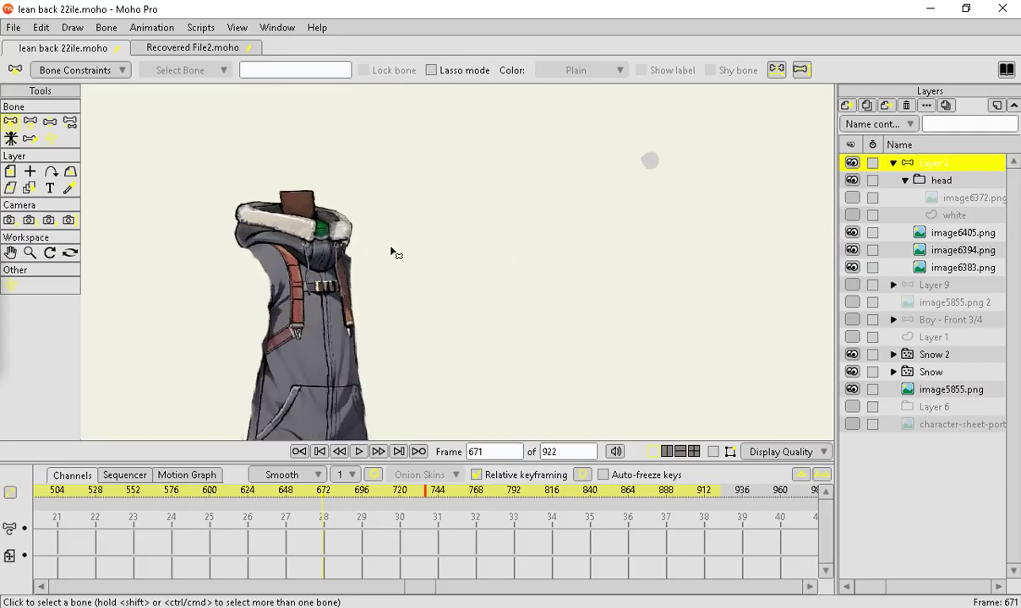
left_click(871, 177)
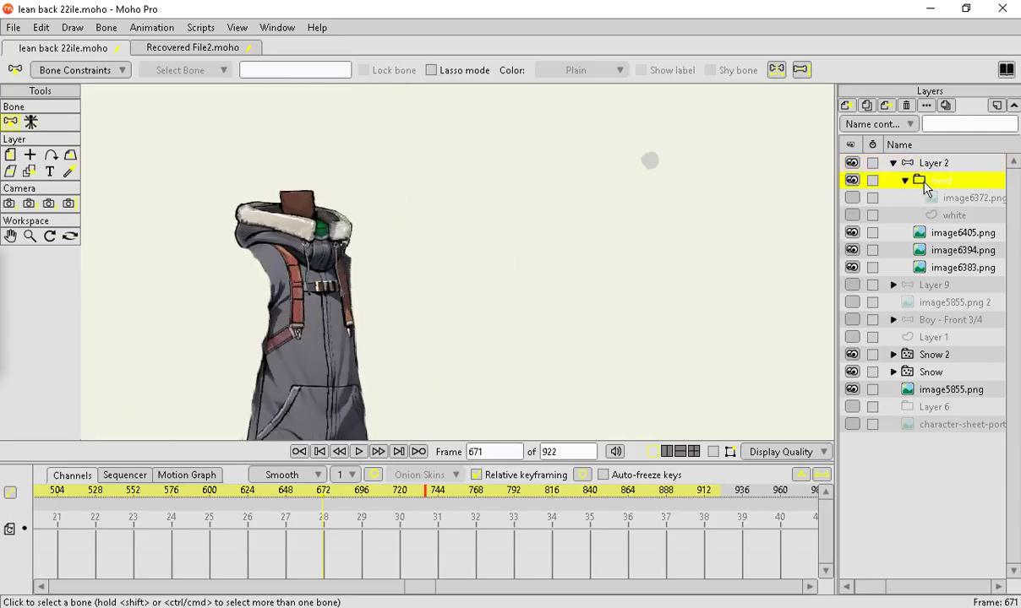
left_click(852, 232)
left_click(852, 250)
left_click(852, 267)
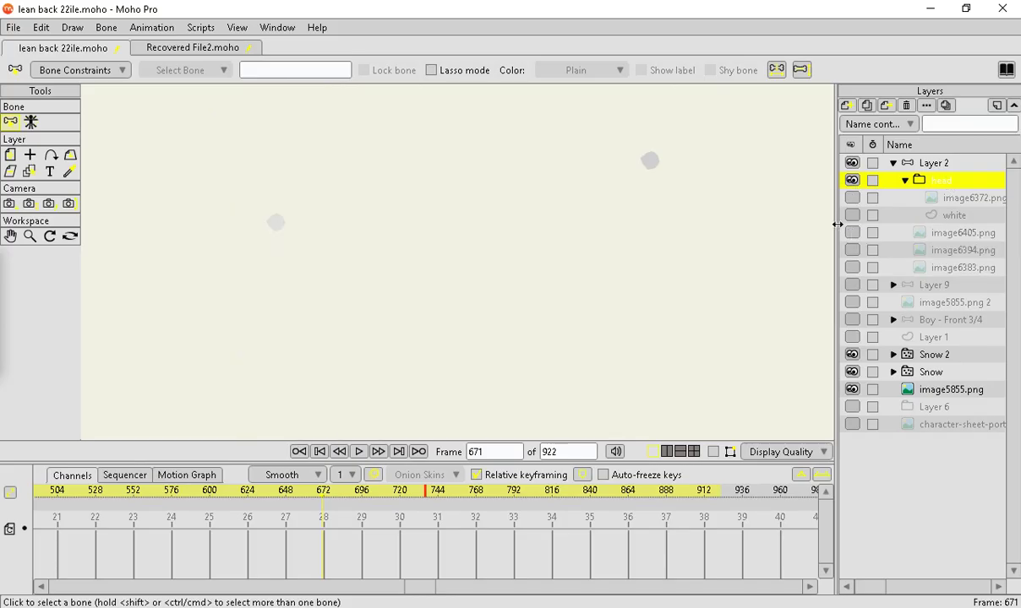
Show the head image image6372.png and the white eye layer, and turn the forest background image back on.
left_click(852, 198)
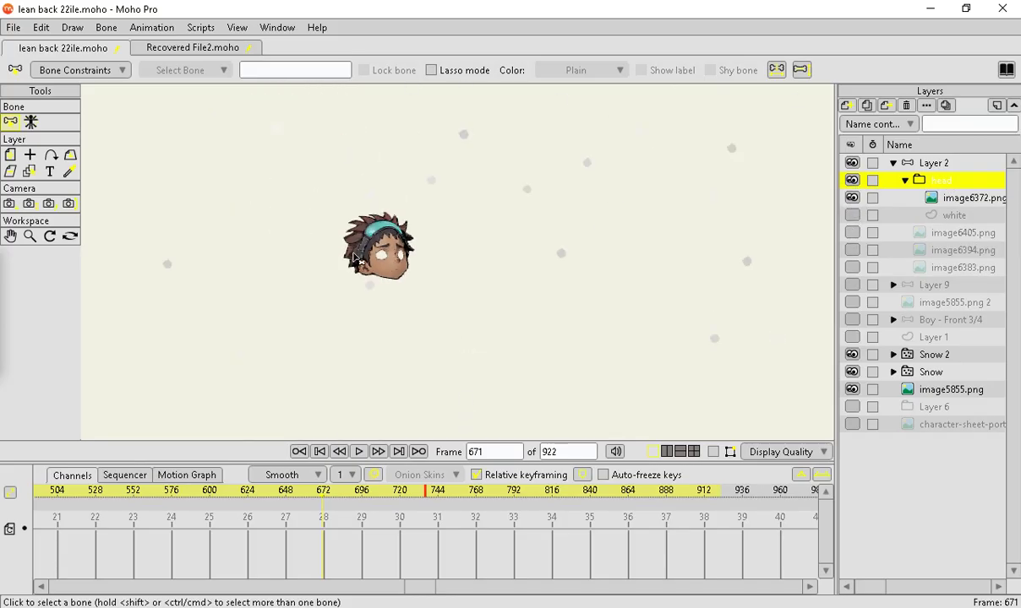
scroll(414, 270, "up", 1)
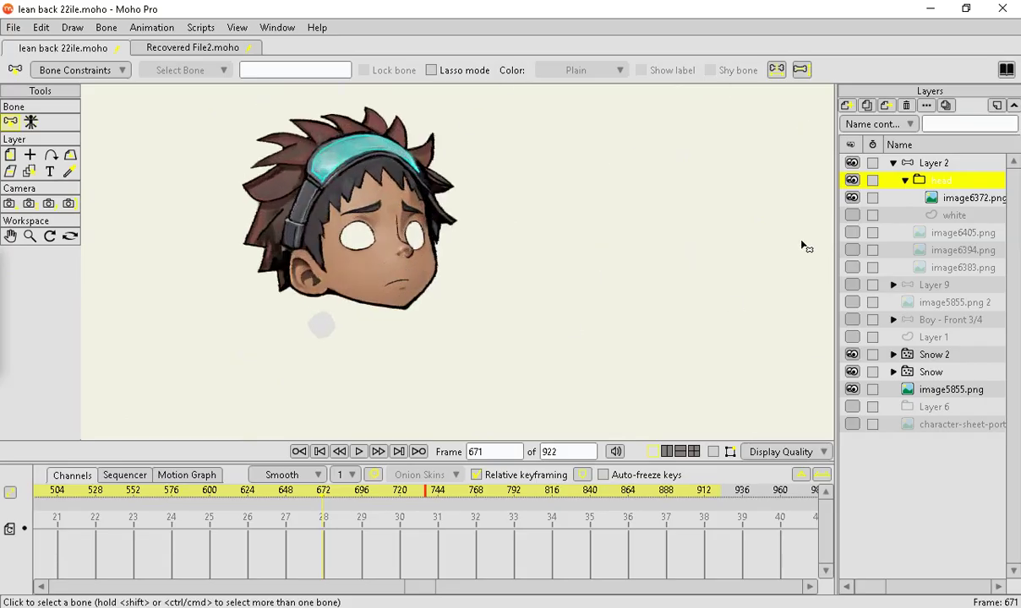
left_click(852, 215)
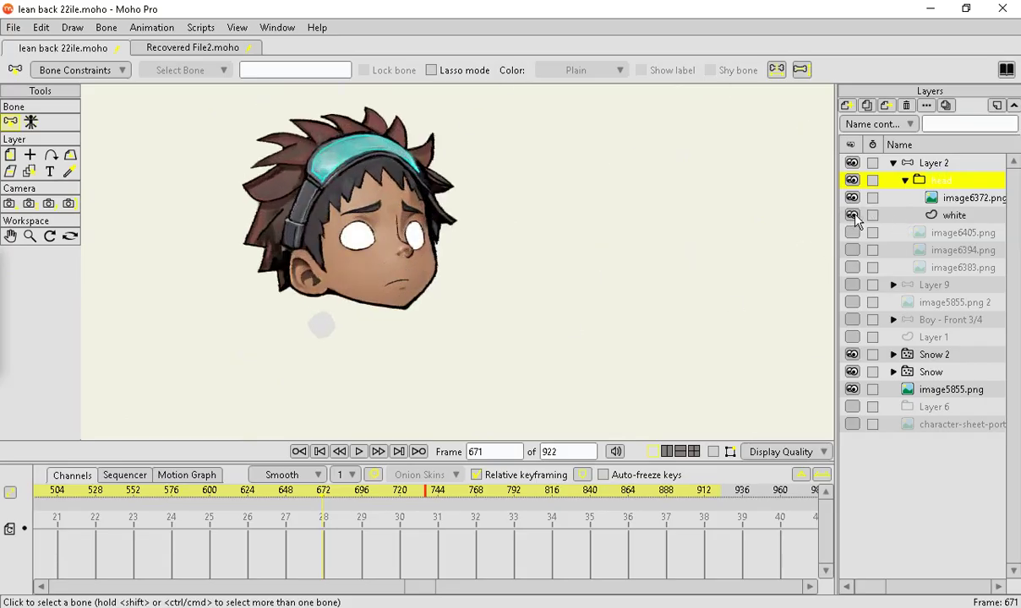
left_click(852, 424)
scroll(768, 219, "up", 1)
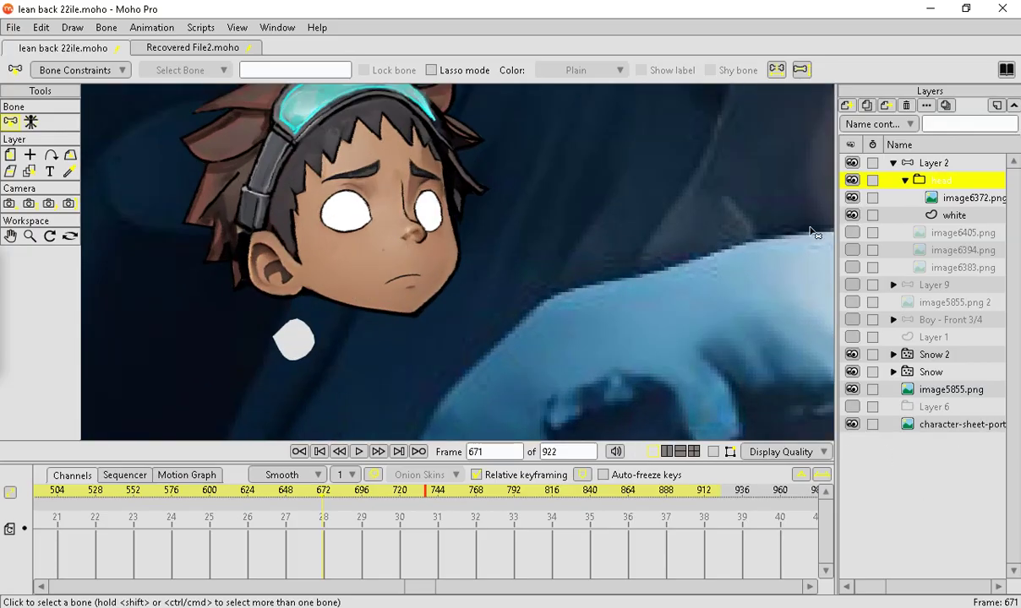
Toggle the white layer off and on repeatedly to check how it fills the eye openings behind the head image.
left_click(852, 218)
left_click(853, 218)
left_click(853, 218)
left_click(853, 218)
left_click(853, 218)
left_click(853, 217)
left_click(852, 218)
left_click(852, 216)
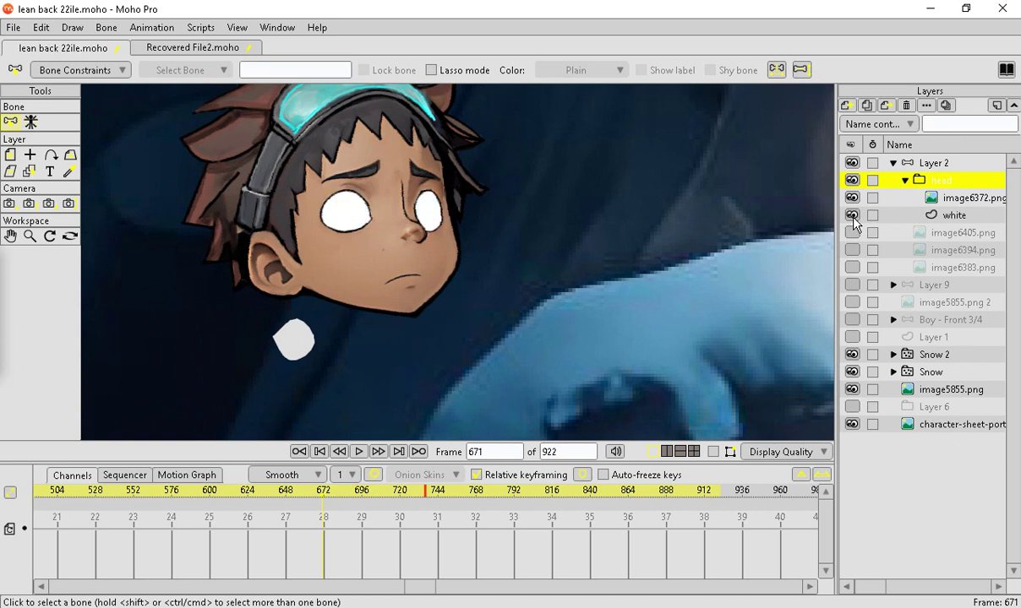
Return to frame 0 and add a vector layer directly above image6372.png in the head group.
double_click(956, 181)
left_click(952, 203)
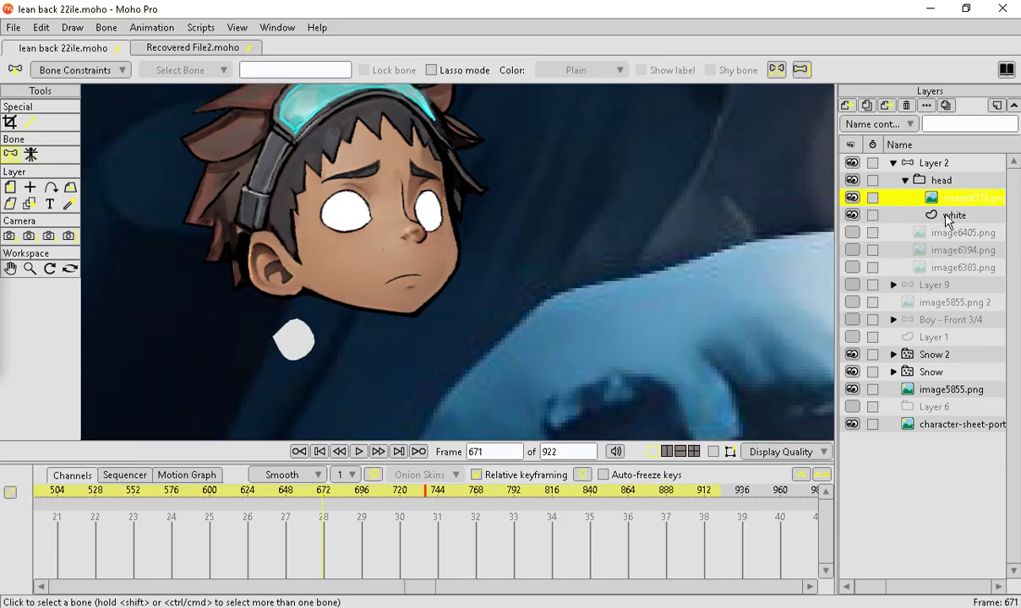
left_click(948, 217)
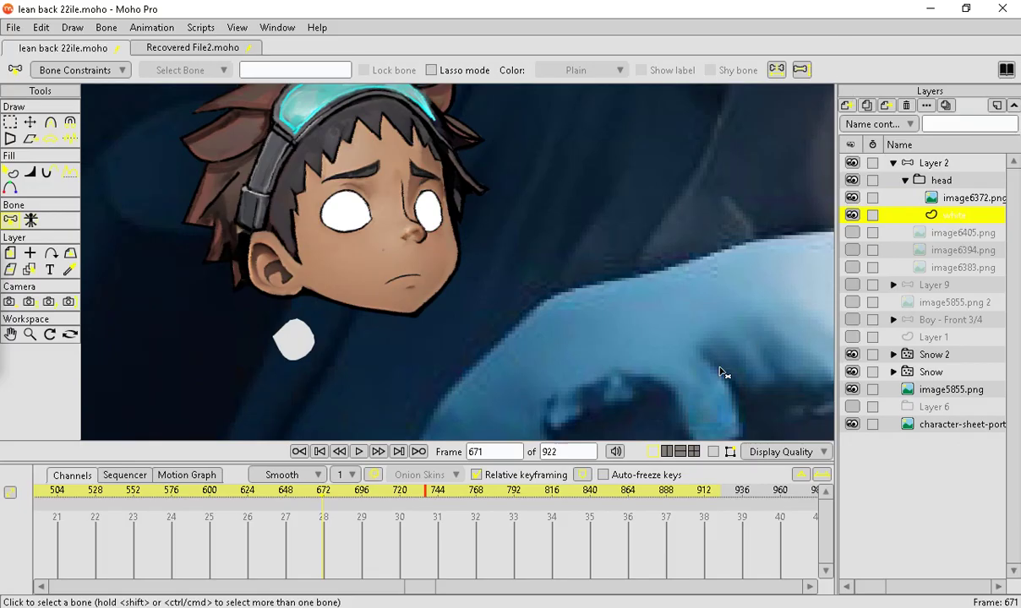
left_click_drag(174, 490, 1, 493)
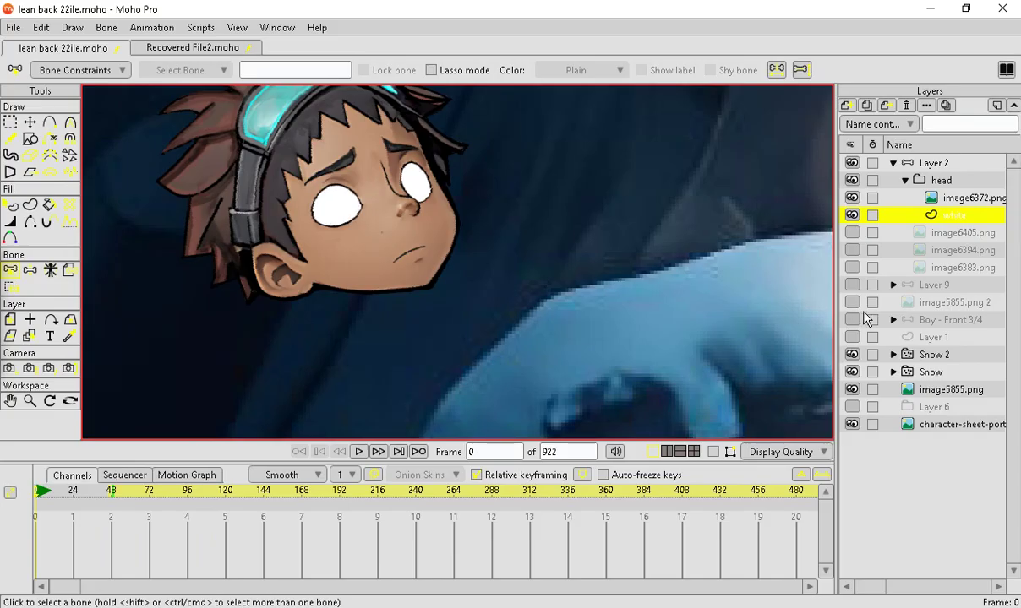
left_click(944, 197)
left_click(848, 106)
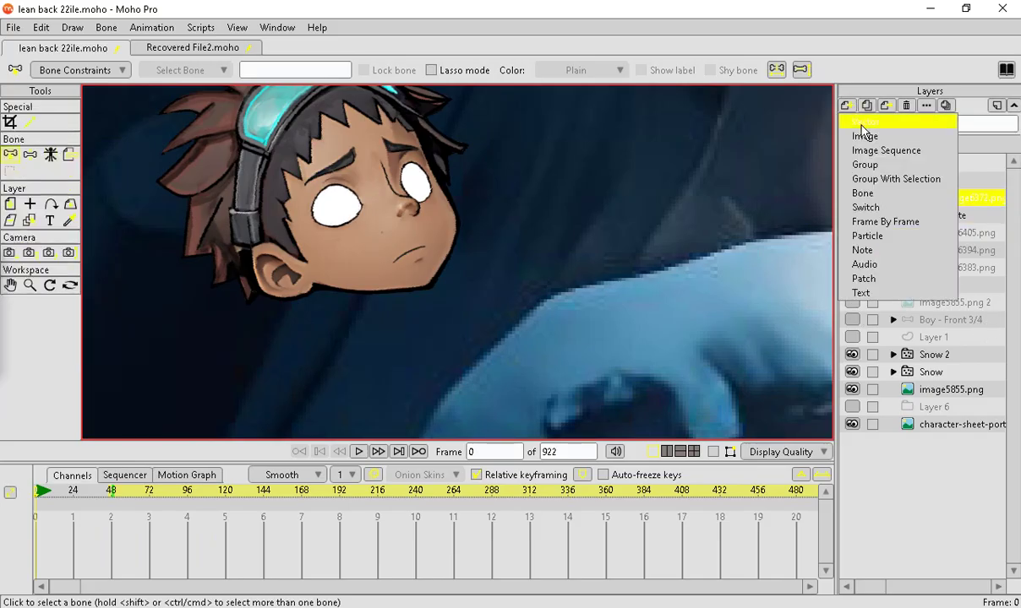
left_click(859, 123)
key("Return")
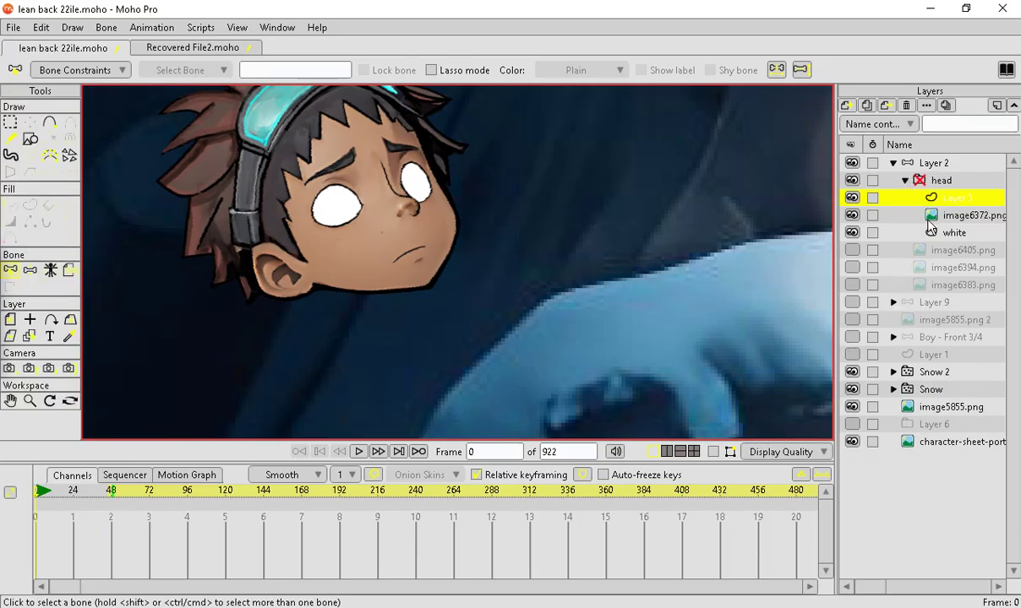
Draw a small oval pupil inside the larger eye white, nearer the boy's ear.
left_click(31, 138)
left_click(190, 70)
scroll(254, 226, "up", 2)
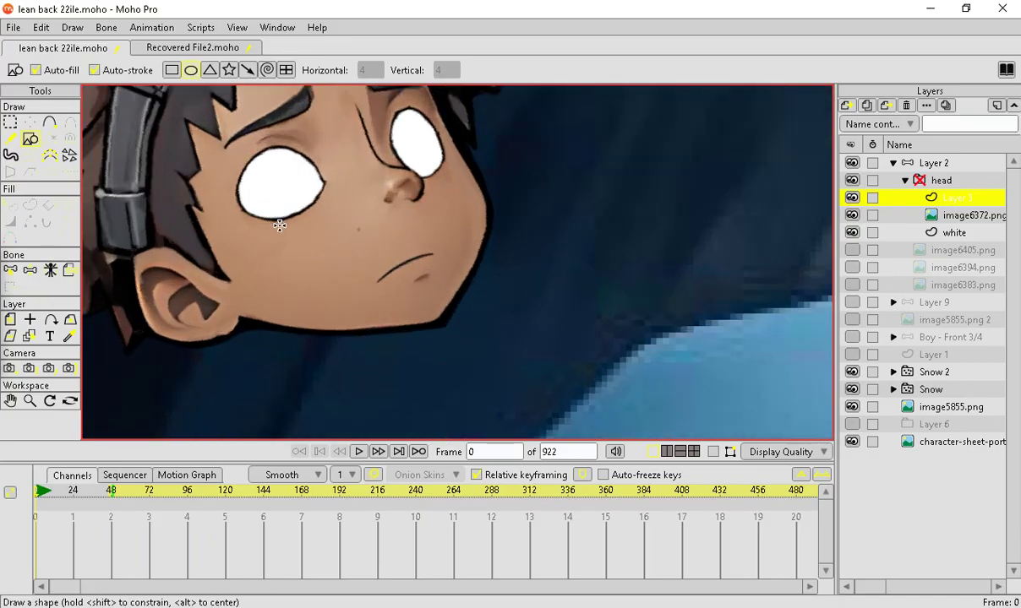
left_click_drag(266, 166, 302, 198)
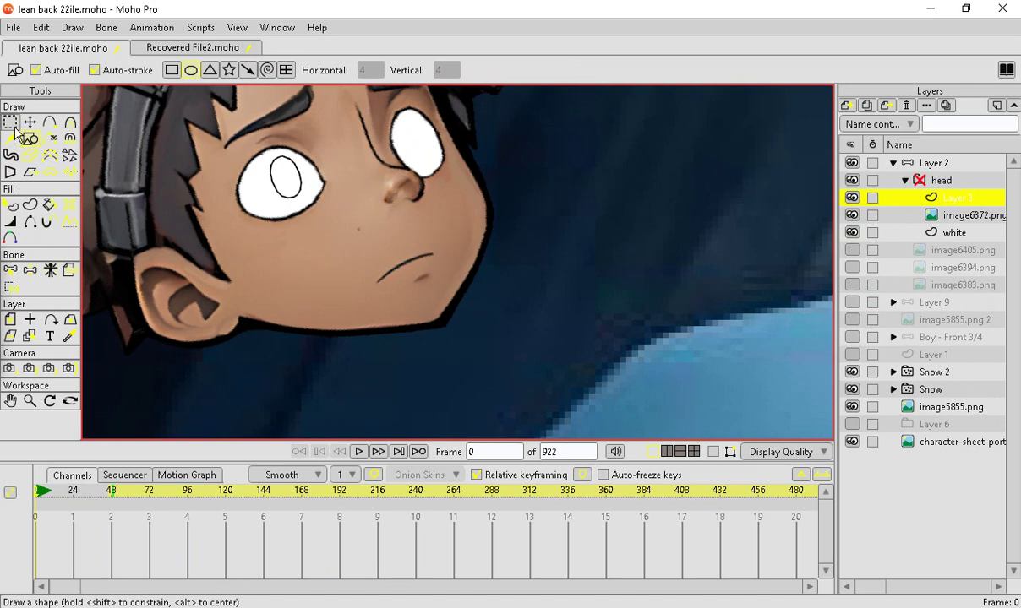
Set the fill colour to black (000000) and apply it to the pupil oval.
left_click(11, 204)
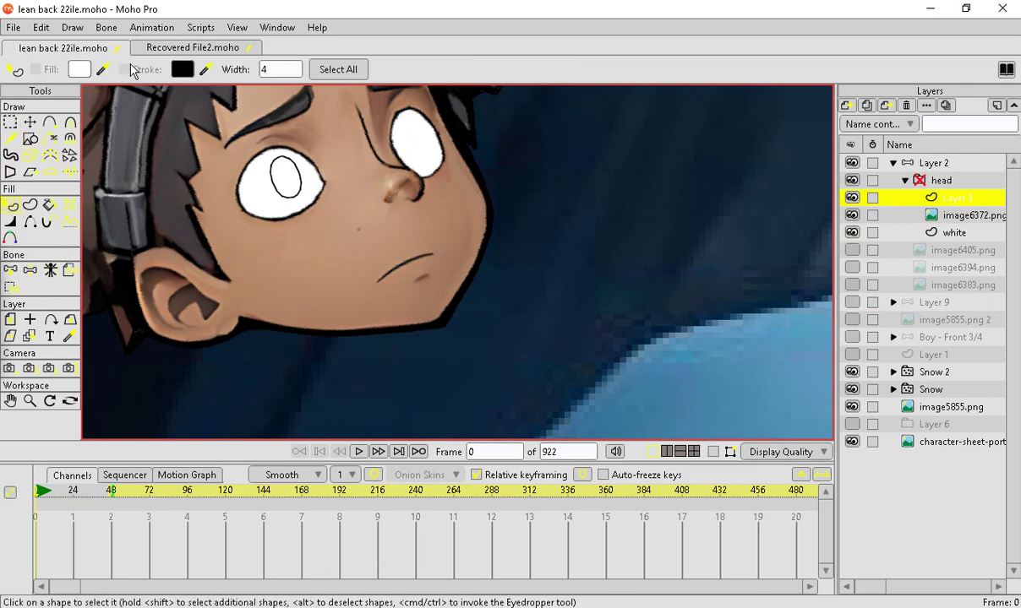
left_click(76, 69)
left_click(399, 380)
left_click_drag(399, 387, 339, 388)
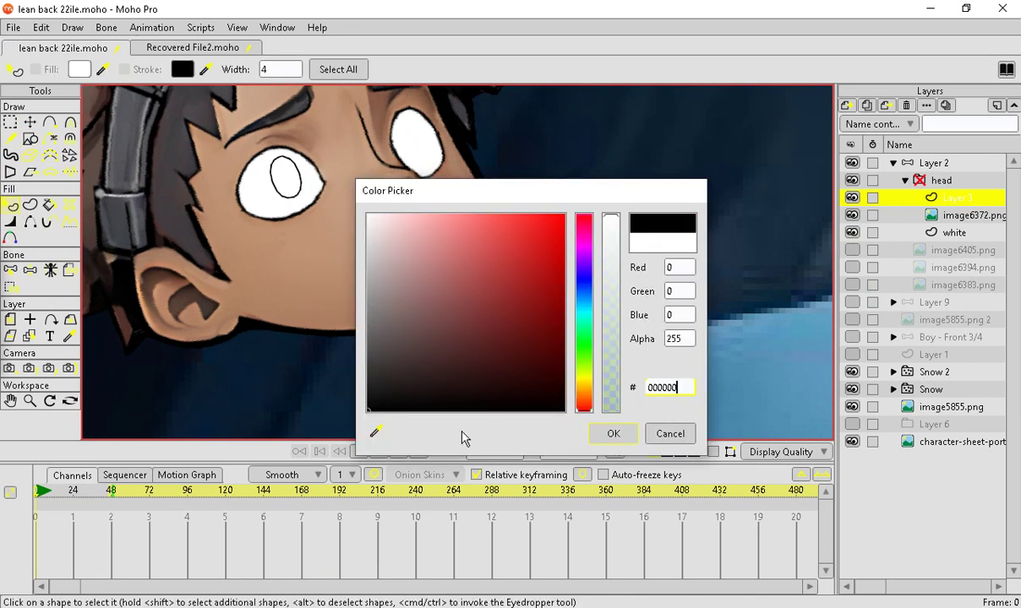
left_click(613, 434)
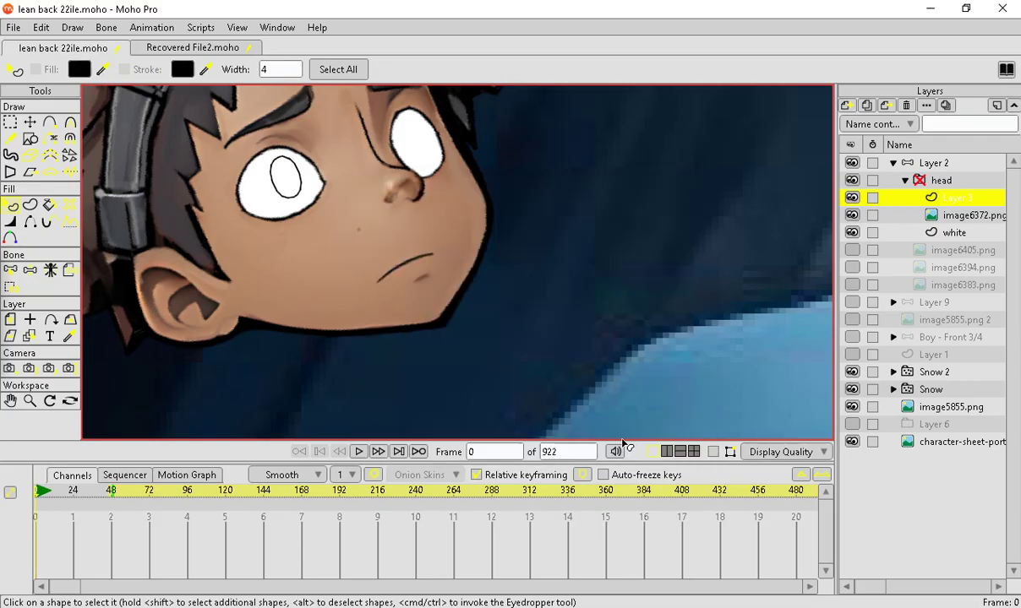
left_click(274, 175)
mouse_move(101, 70)
left_mouse_down()
mouse_move(178, 57)
mouse_move(182, 69)
left_mouse_up()
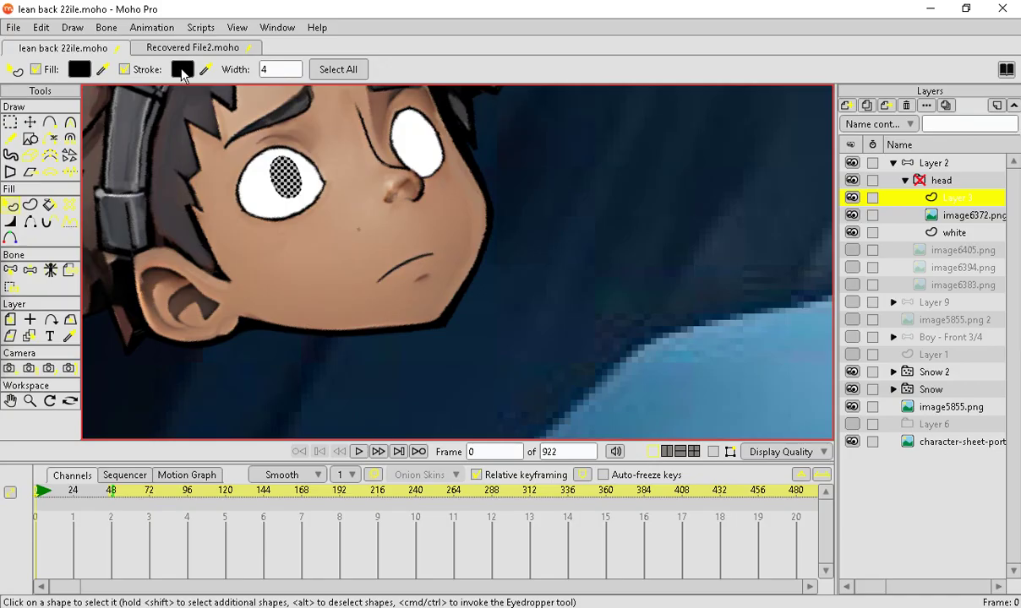
left_click(29, 123)
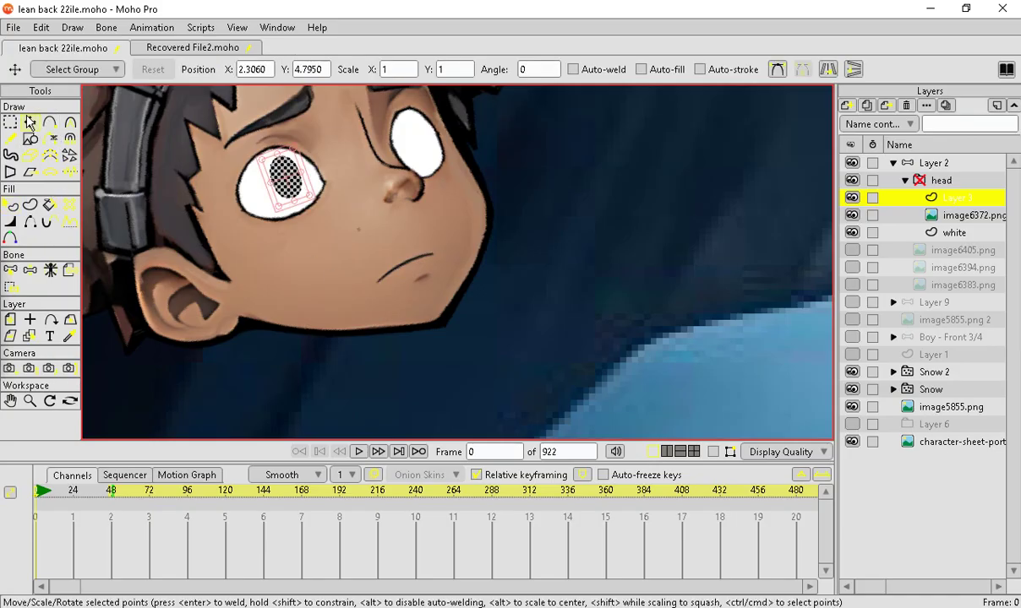
left_click(372, 284)
scroll(412, 391, "down", 3)
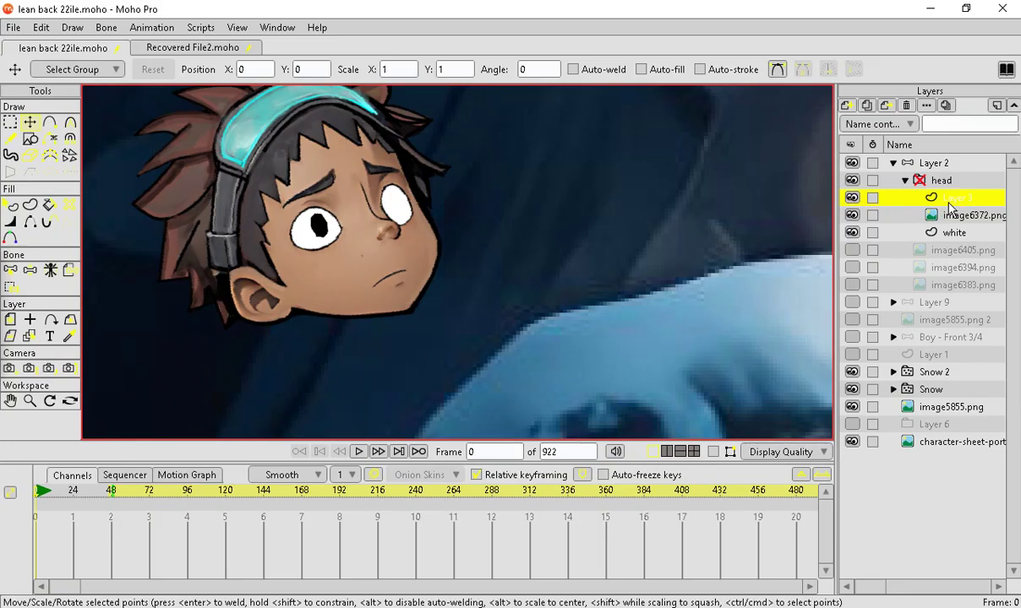
Duplicate the pupil layer, Layer 3, within the head group.
double_click(948, 200)
left_click(900, 196)
left_click(866, 105)
left_click(901, 199)
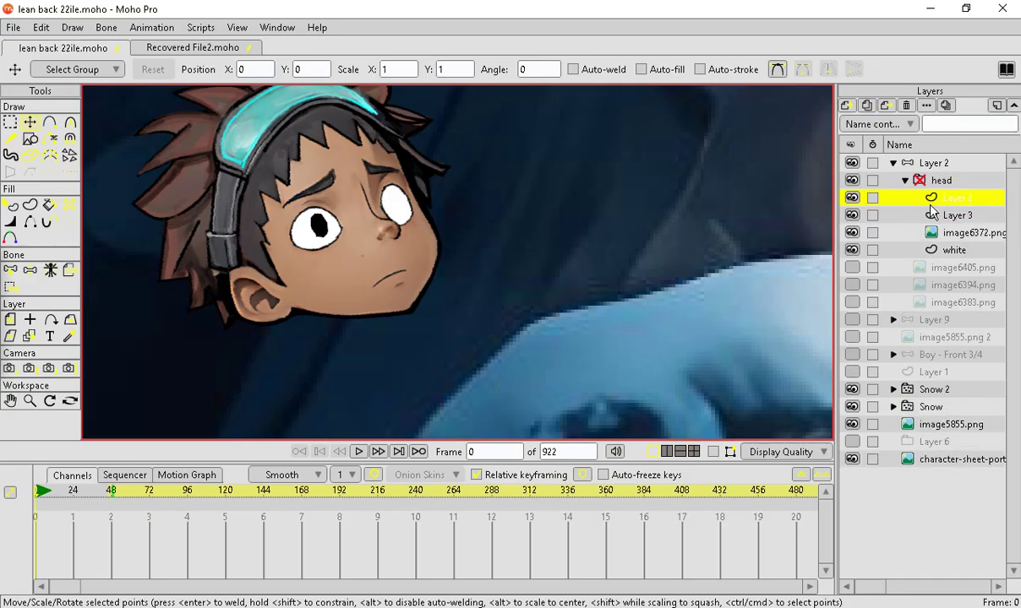
Rename the duplicated pupil layer as eye and the original Layer 3 as eye2.
double_click(931, 201)
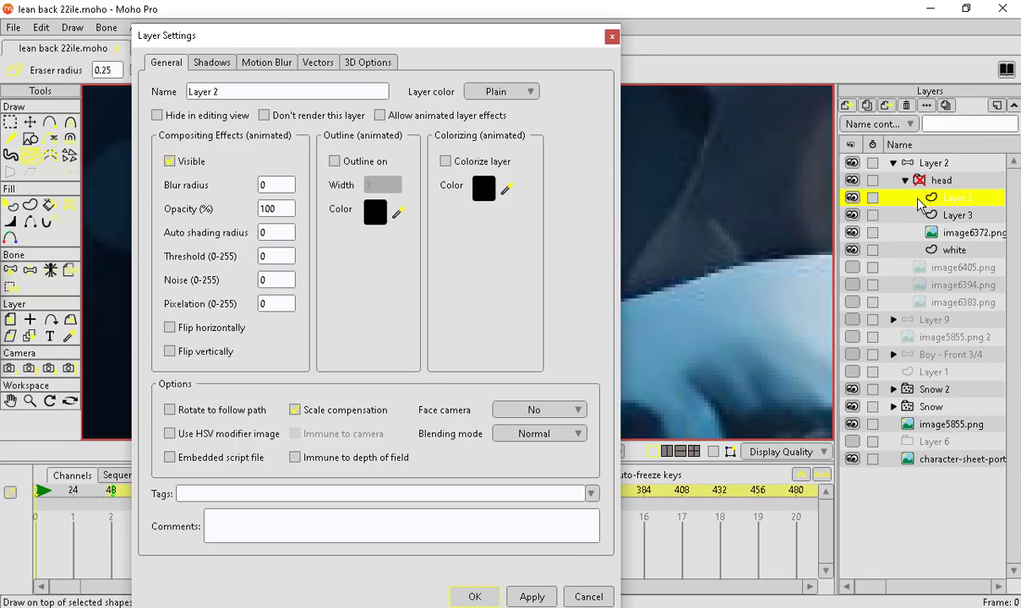
double_click(233, 91)
type("eye")
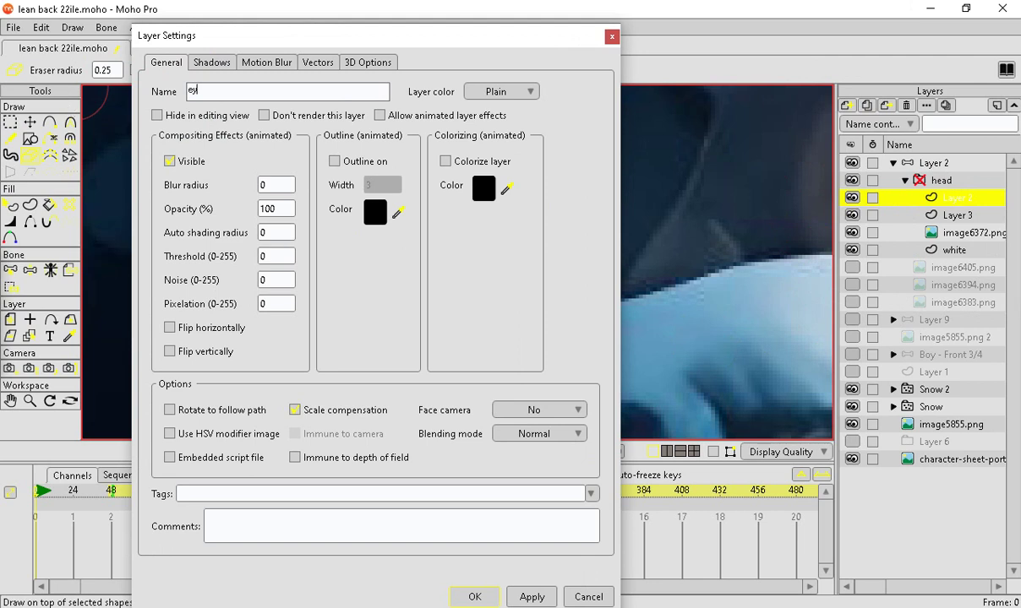
left_click(460, 597)
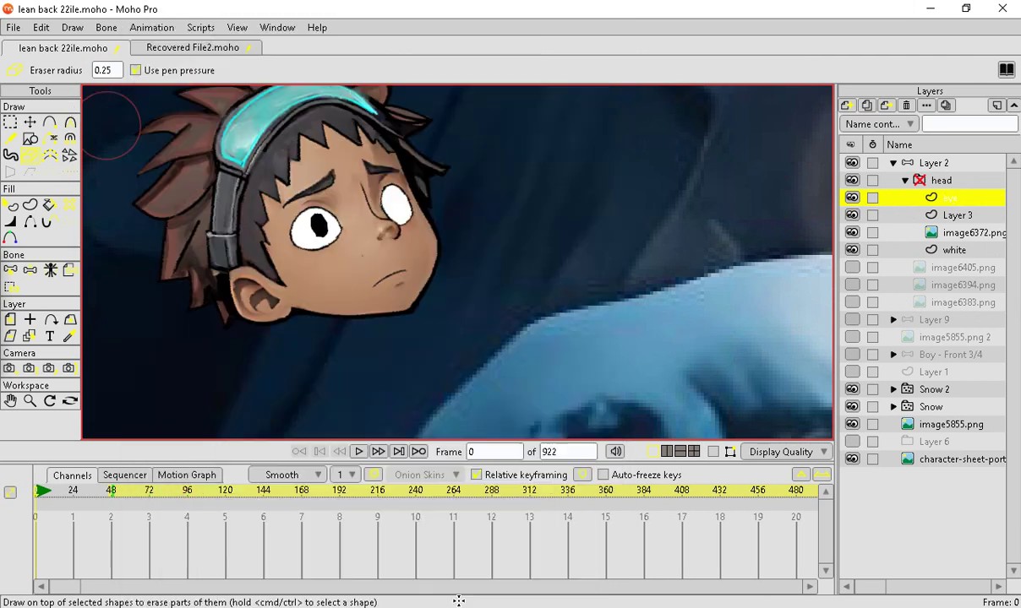
left_click(957, 218)
double_click(957, 218)
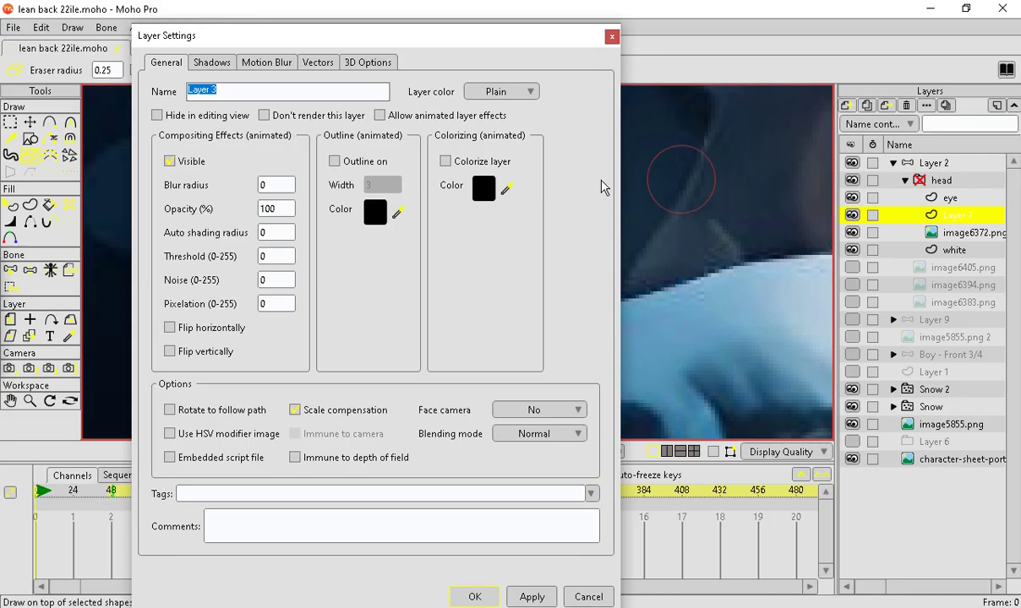
type("eye2")
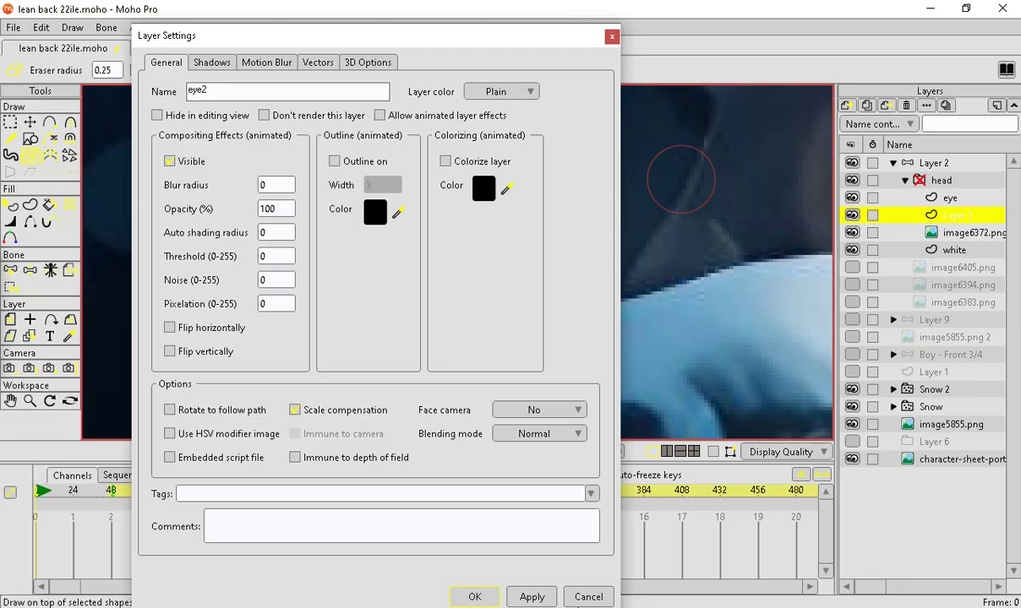
left_click(475, 598)
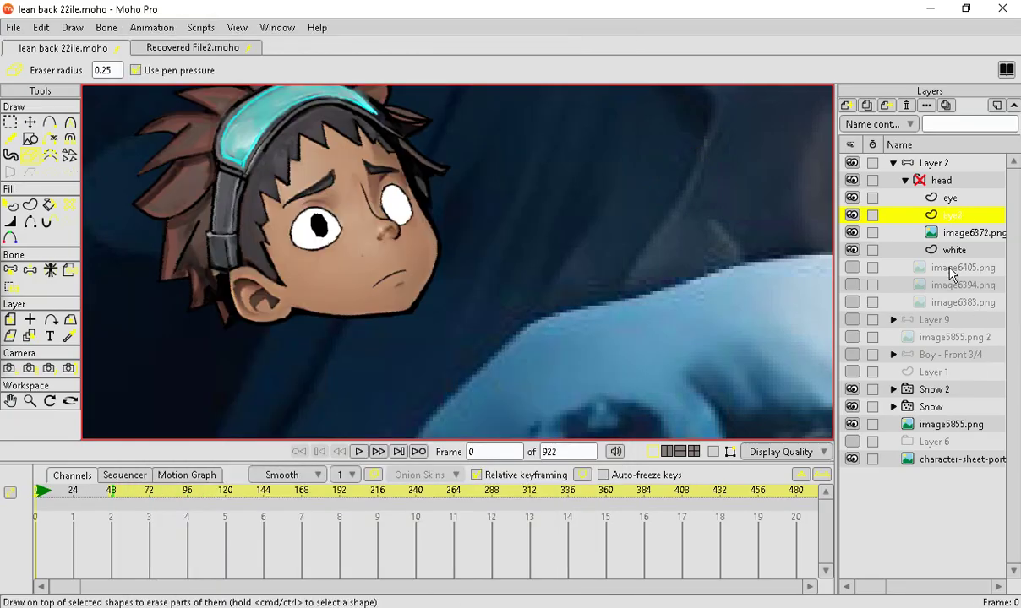
Add a group layer above the eye layer in the head group and move the eye and eye2 layers into it.
left_click(937, 181)
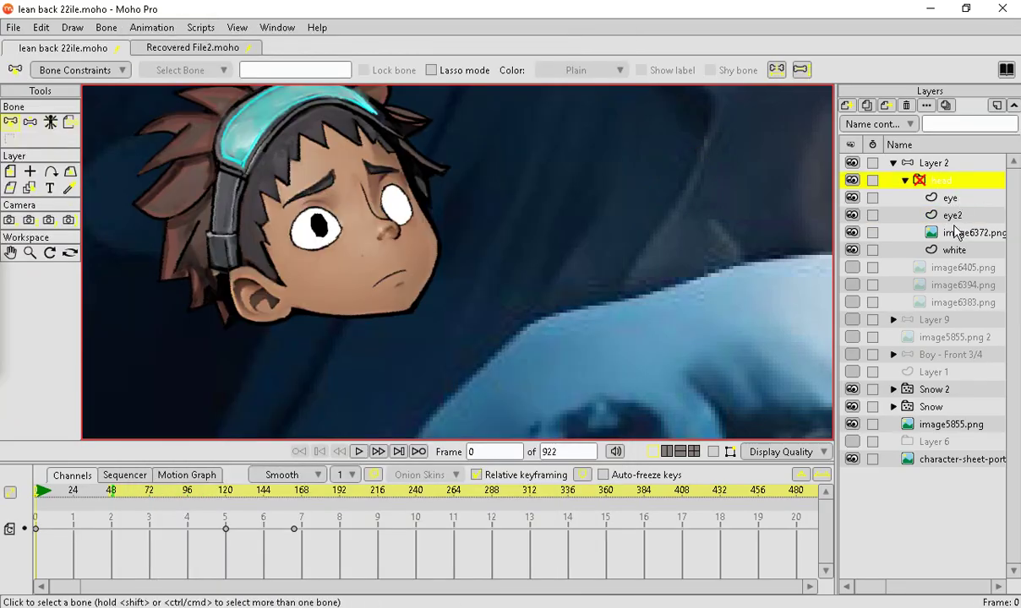
left_click(950, 232)
left_click(947, 198)
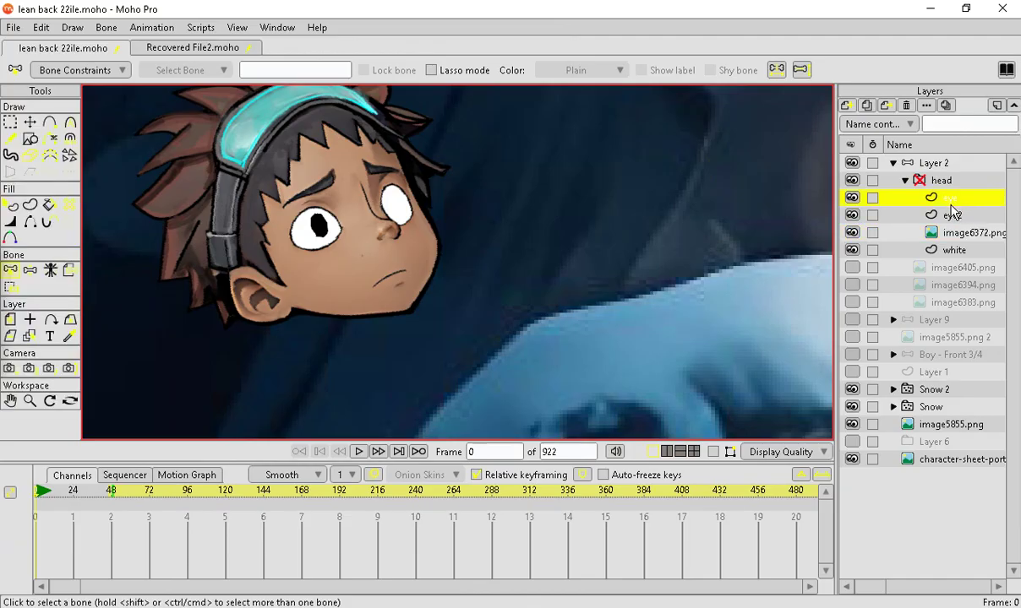
left_click(959, 215)
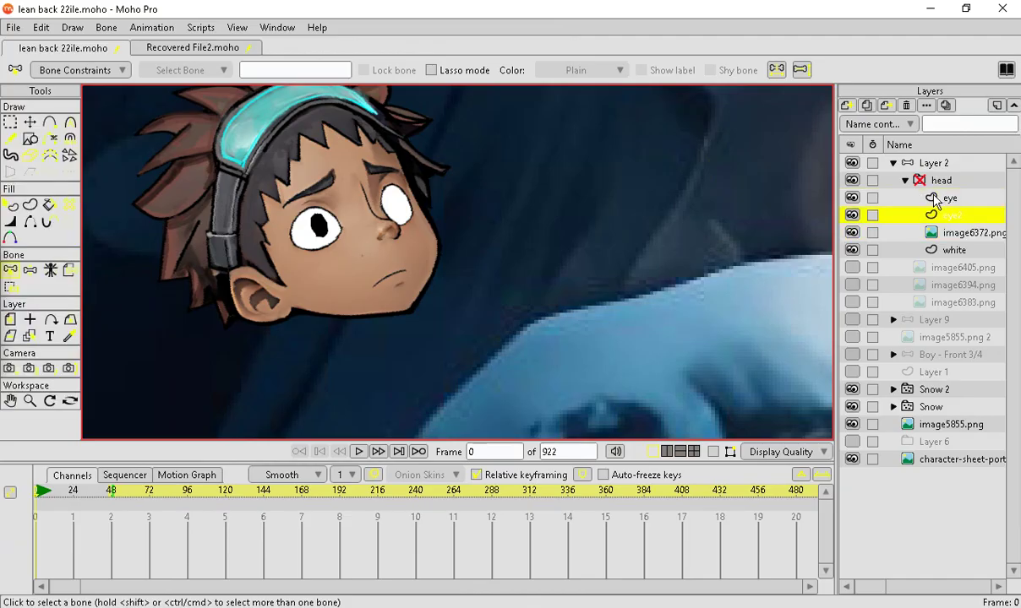
left_click(921, 198)
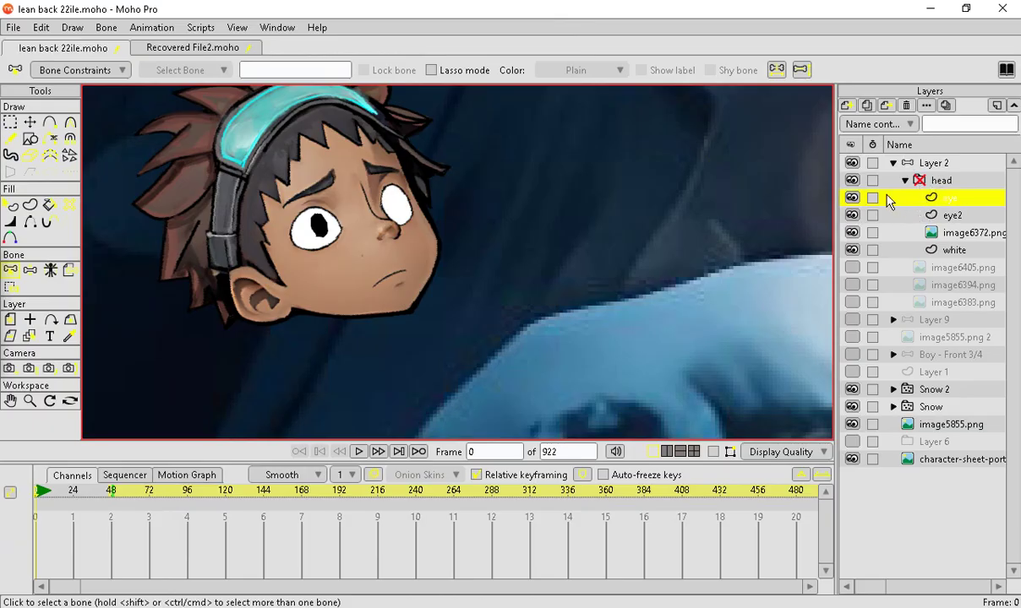
left_click(848, 107)
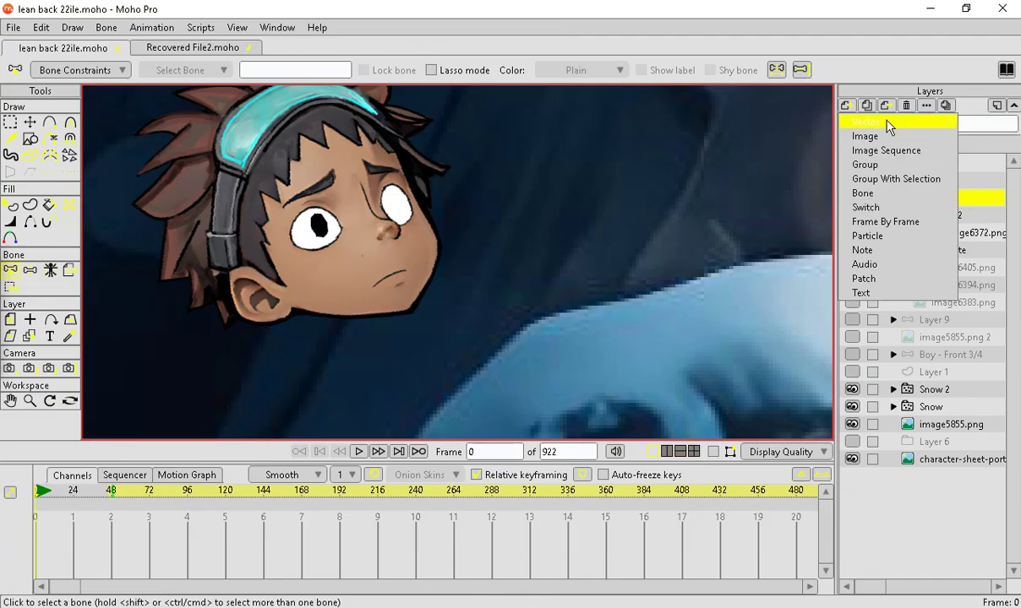
left_click(869, 169)
left_click(959, 216)
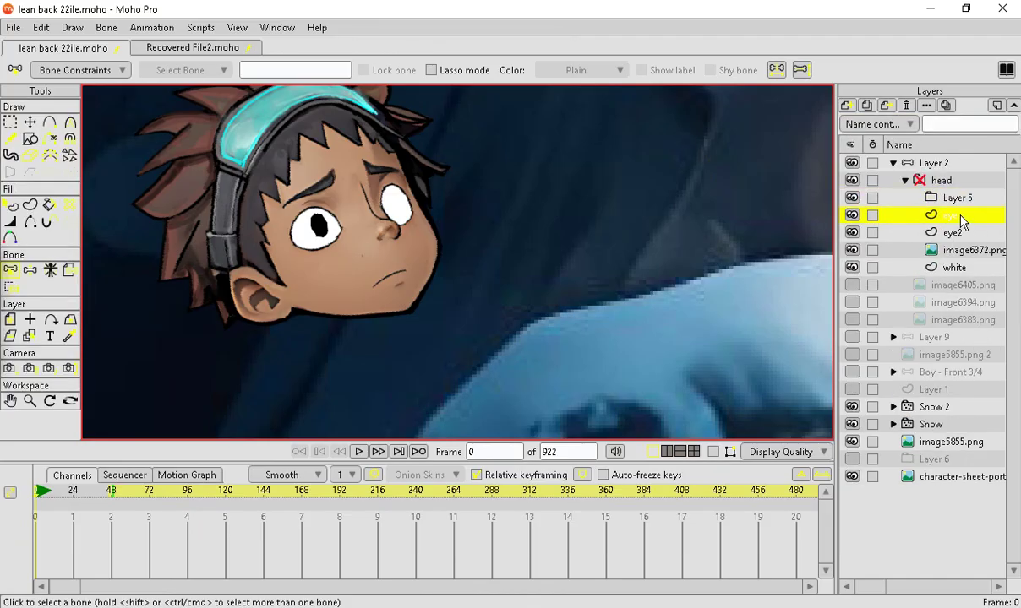
left_click_drag(957, 207, 957, 207)
left_click(958, 232)
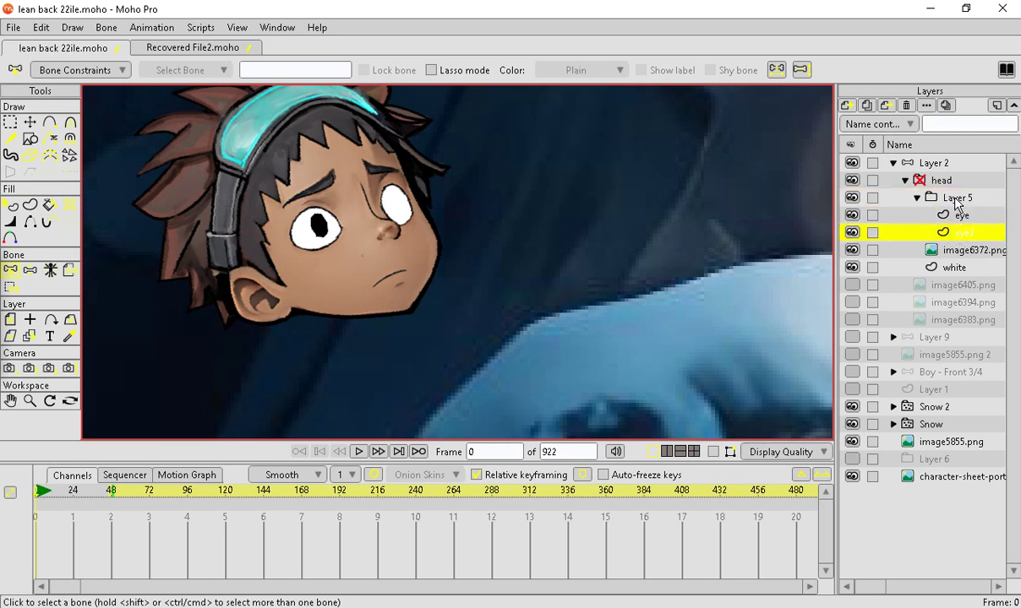
Rename the new group layer as "eye l and r" and toggle its visibility off and on.
double_click(958, 199)
type("t")
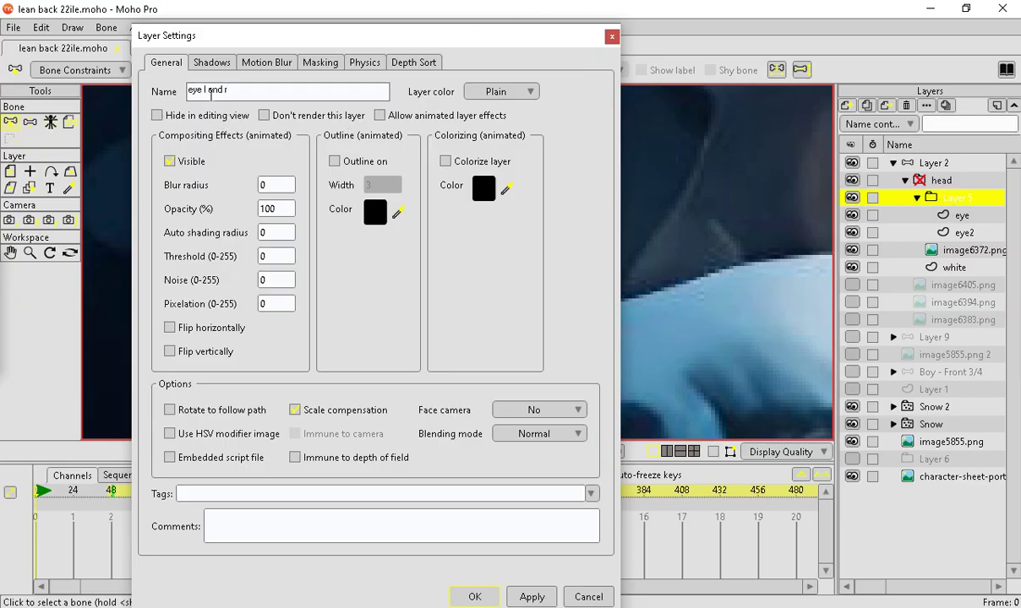
left_click(530, 596)
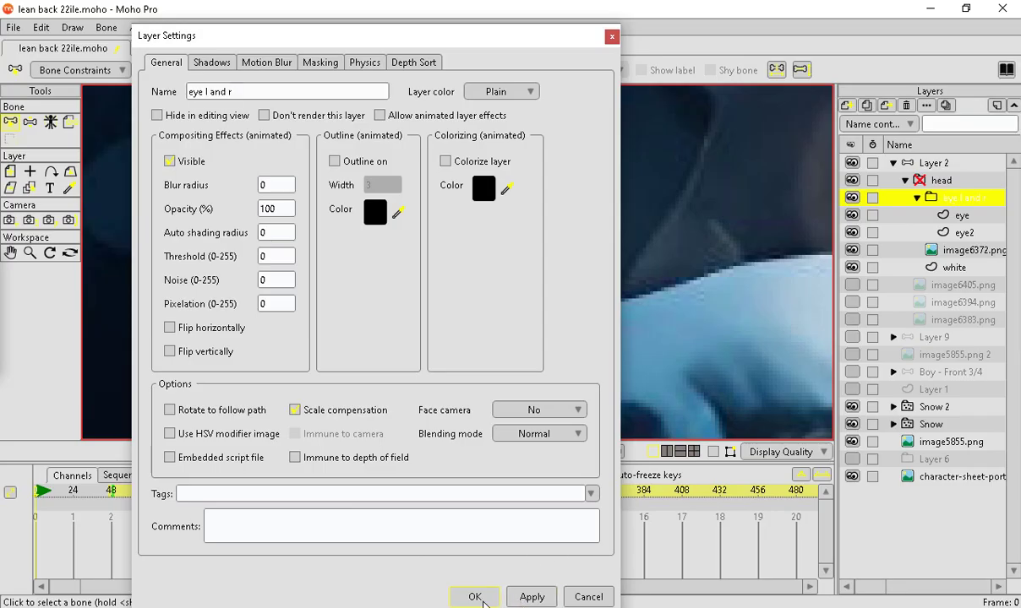
left_click(473, 597)
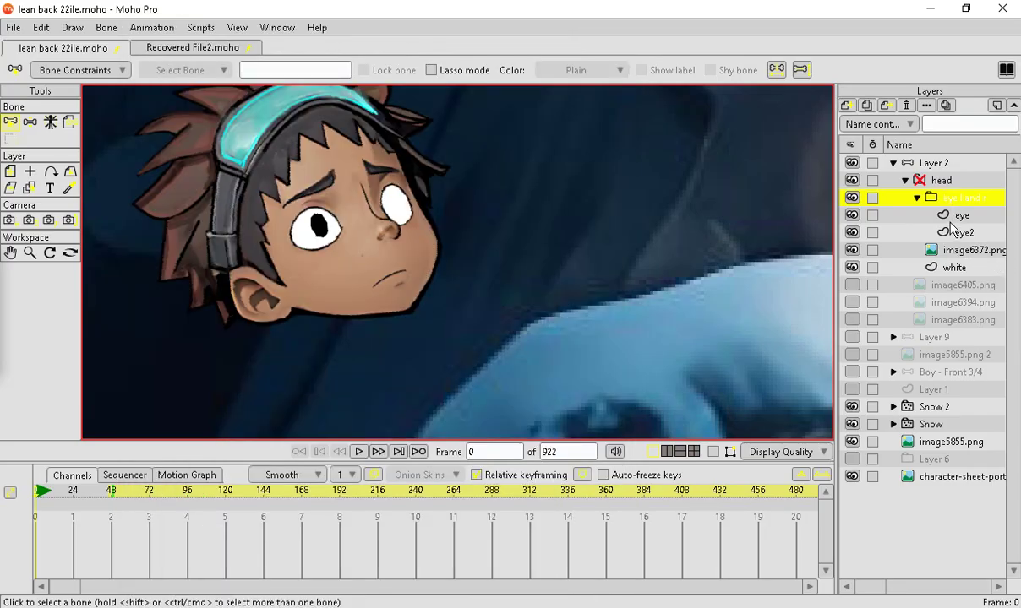
left_click(853, 199)
left_click(853, 199)
Move the pupil shape on the eye layer onto the boy's other, narrower eye white.
left_click(980, 216)
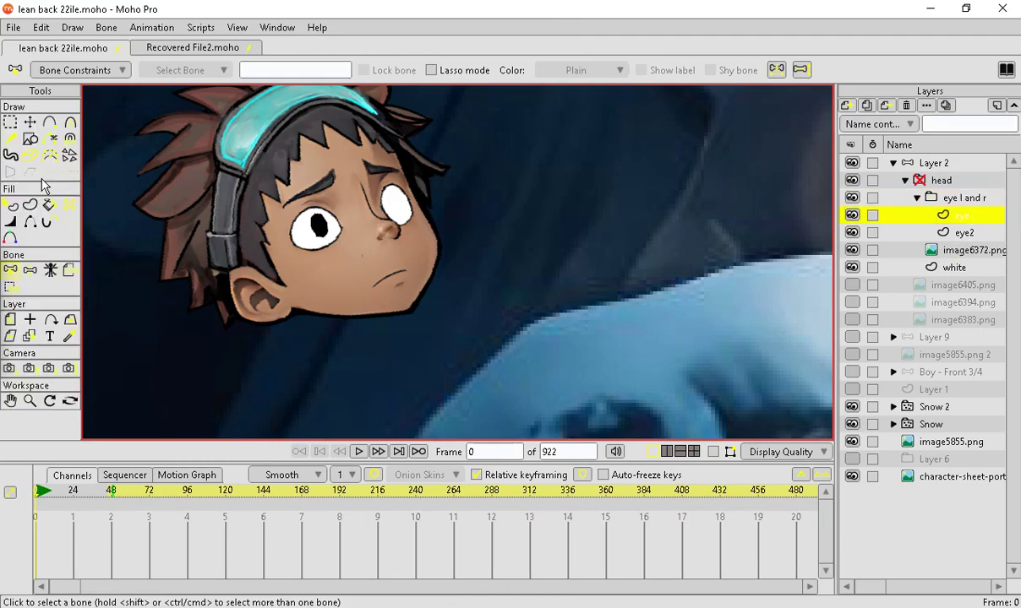
left_click(31, 123)
left_click_drag(321, 233, 401, 208)
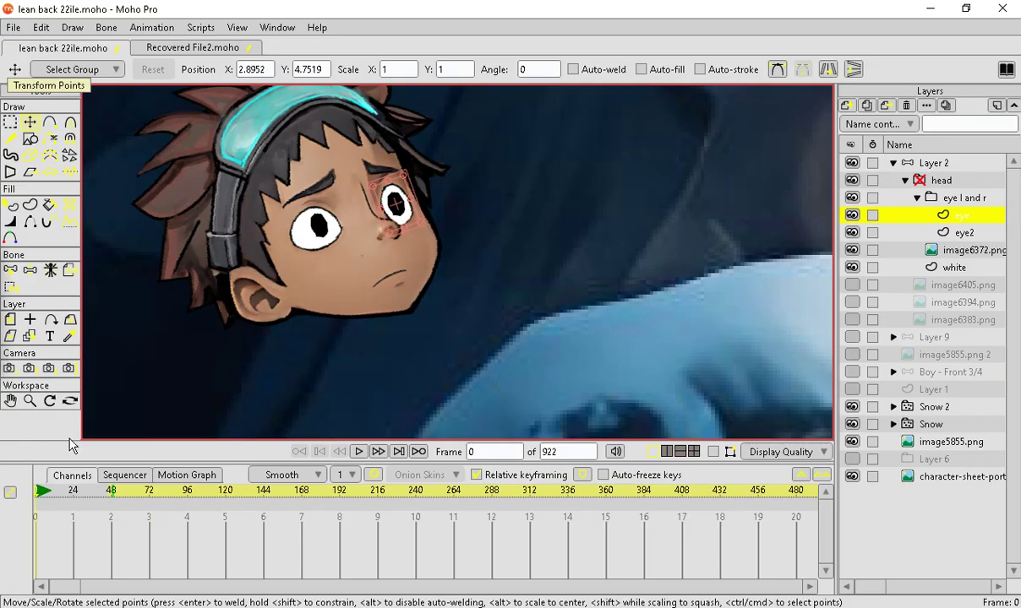
left_click(67, 416)
right_click(3, 460)
left_click(60, 483)
scroll(465, 278, "down", 5)
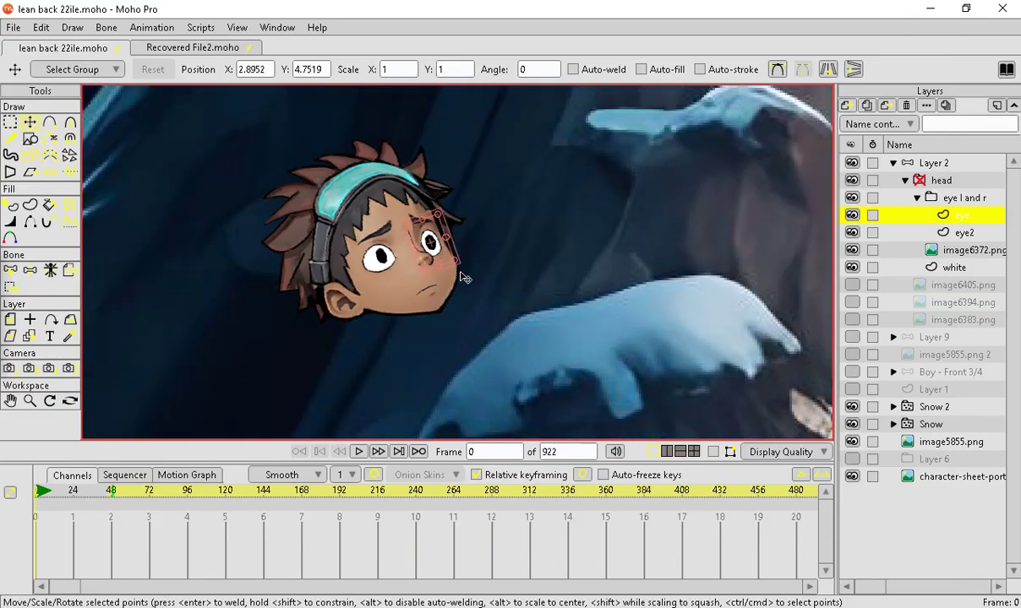
scroll(469, 280, "up", 4)
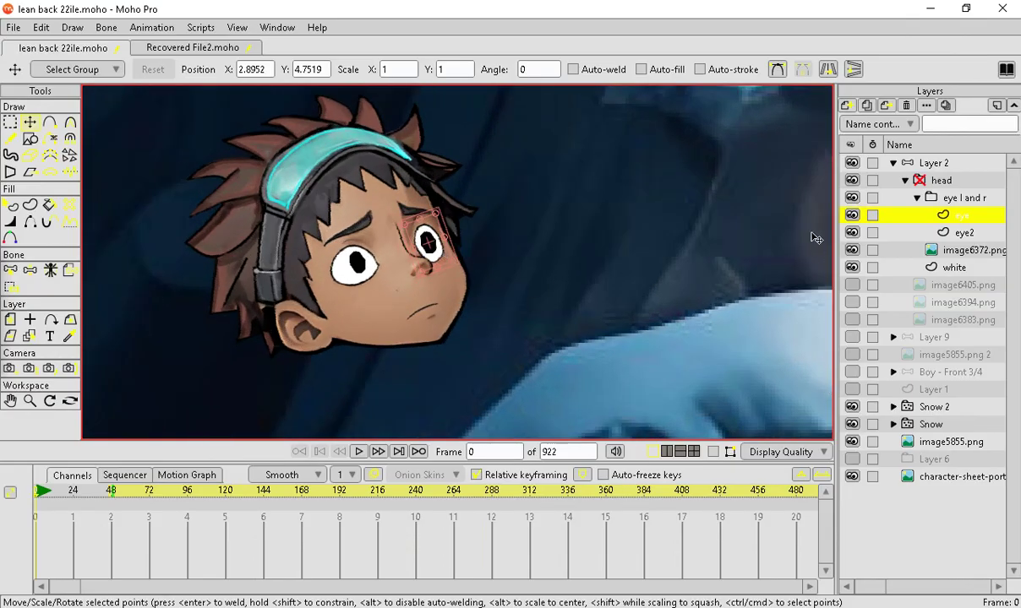
Collapse the eye l and r group, select the head group and toggle its visibility off and on.
left_click(916, 198)
left_click(942, 180)
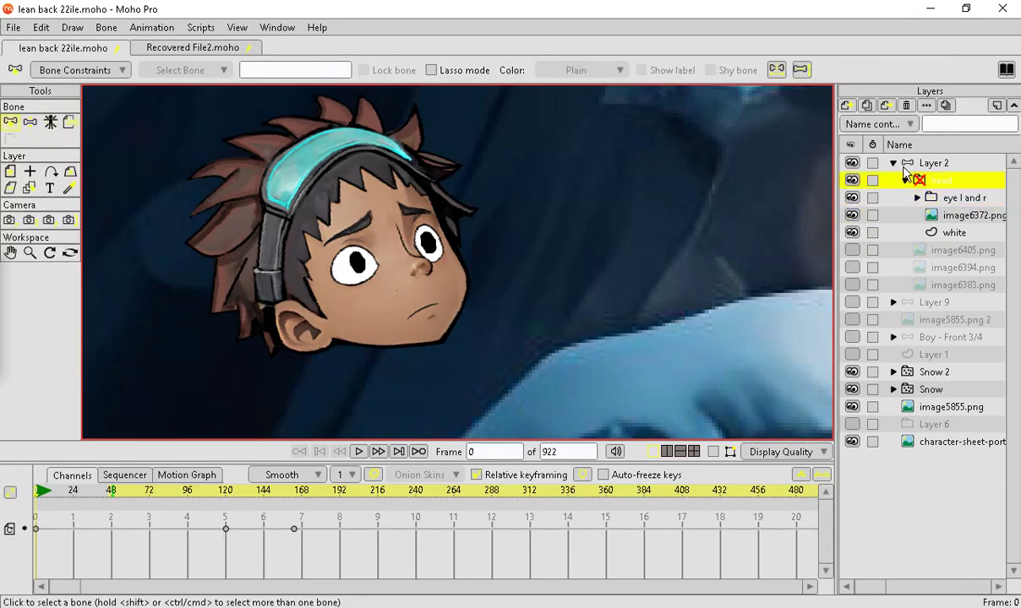
left_click(851, 180)
left_click(852, 180)
left_click(852, 180)
left_click(851, 180)
Move the eye l and r group below image6372.png and above the white layer in the head group.
left_click(946, 200)
left_click(852, 198)
left_click(853, 197)
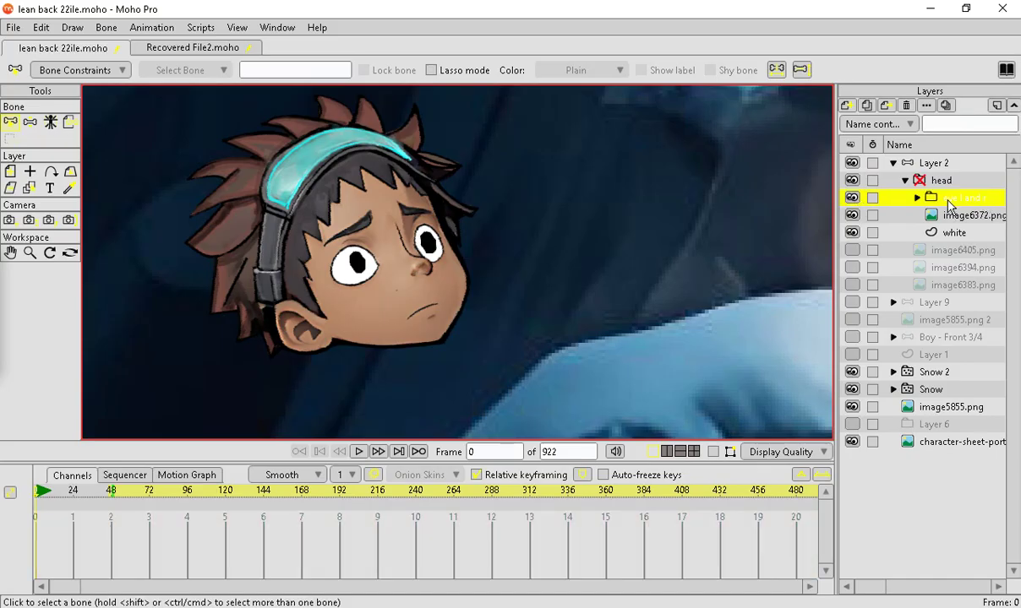
left_click_drag(948, 203, 951, 230)
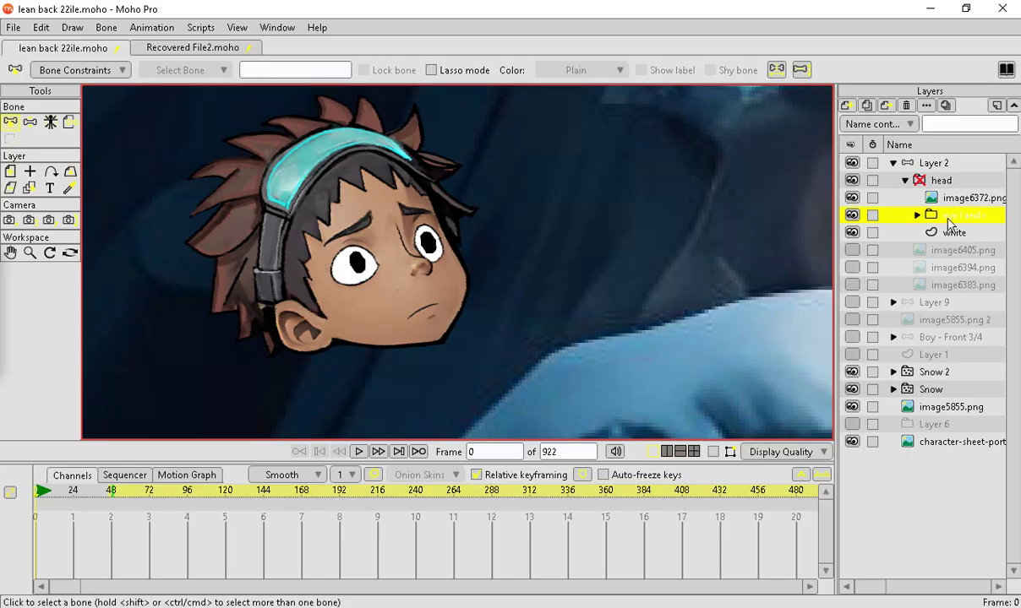
Toggle the white layer's visibility off and on, then select that layer.
left_click(851, 232)
left_click(852, 233)
left_click(852, 233)
left_click(851, 232)
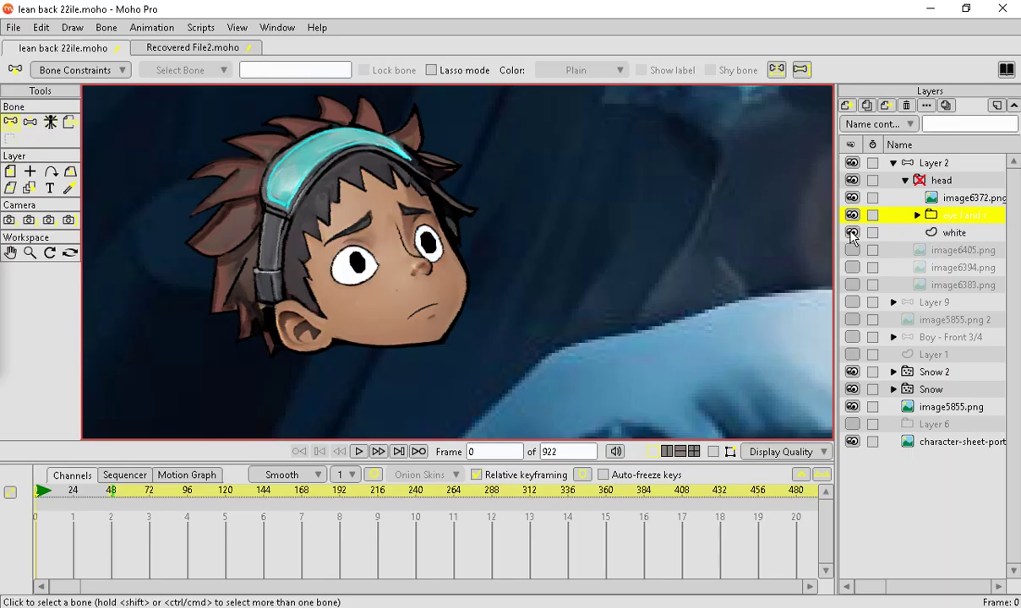
left_click(955, 233)
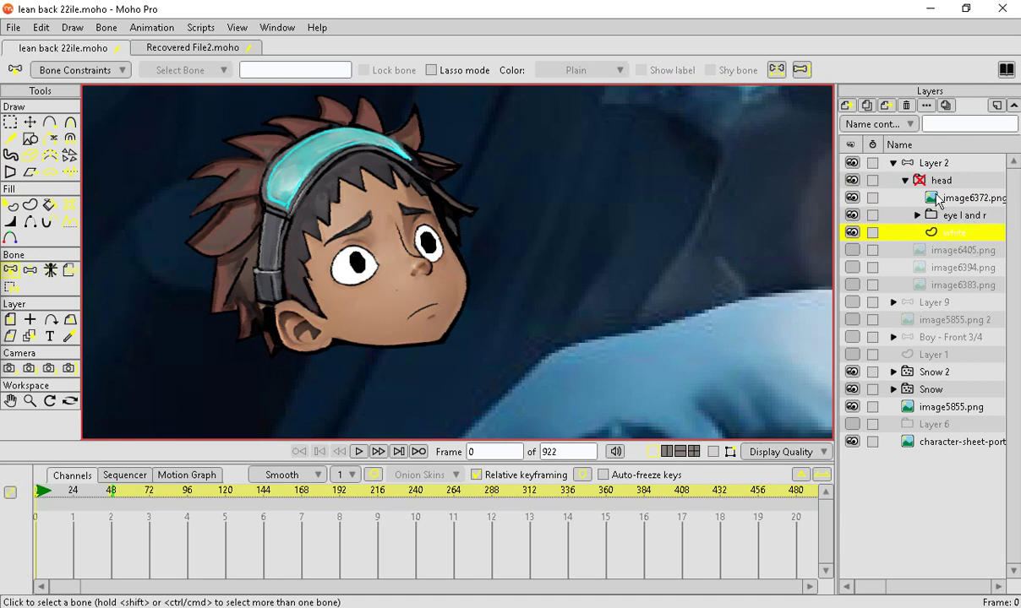
Check the head's stacking by hiding and reshowing image6372.png, the eye l and r group and the white layer.
left_click(936, 199)
left_click(851, 198)
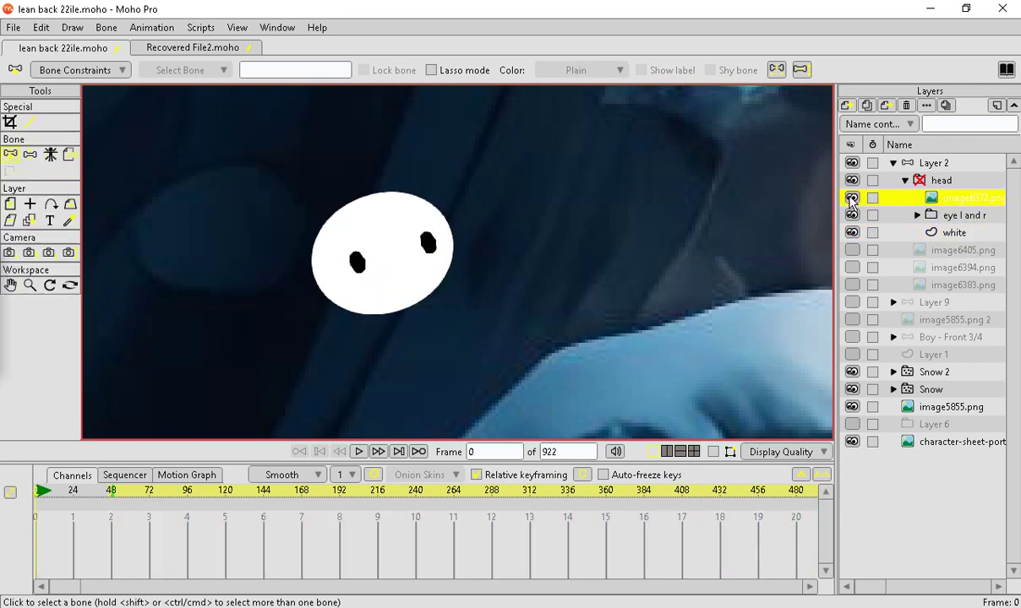
left_click(852, 198)
left_click(852, 215)
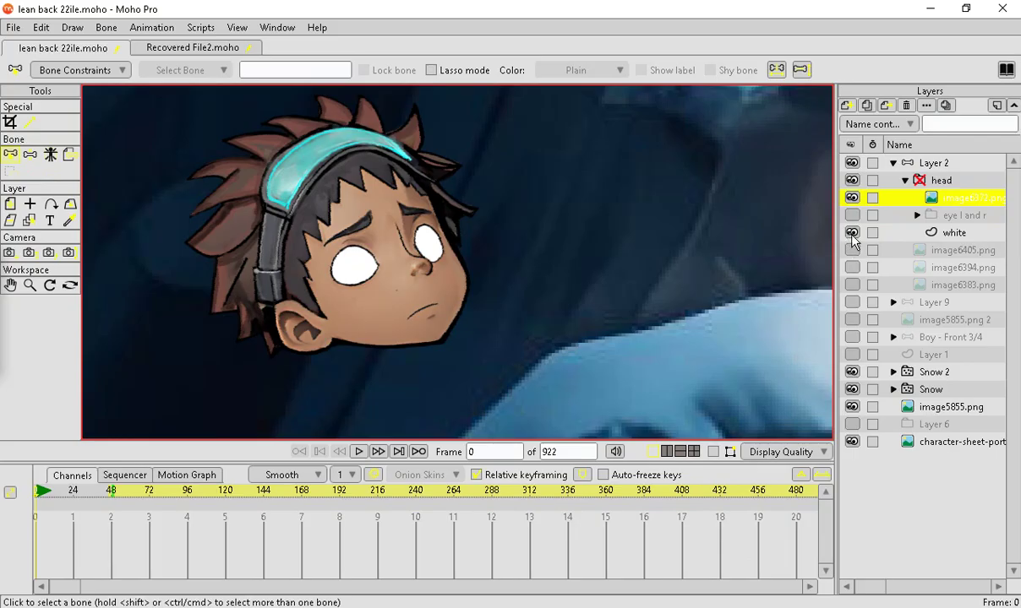
left_click(851, 233)
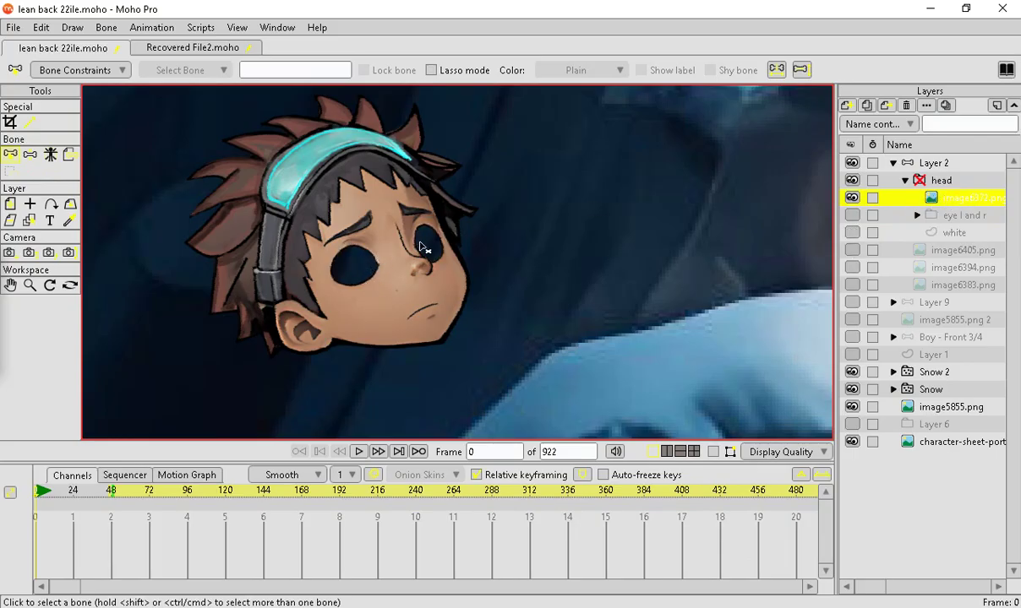
left_click(853, 233)
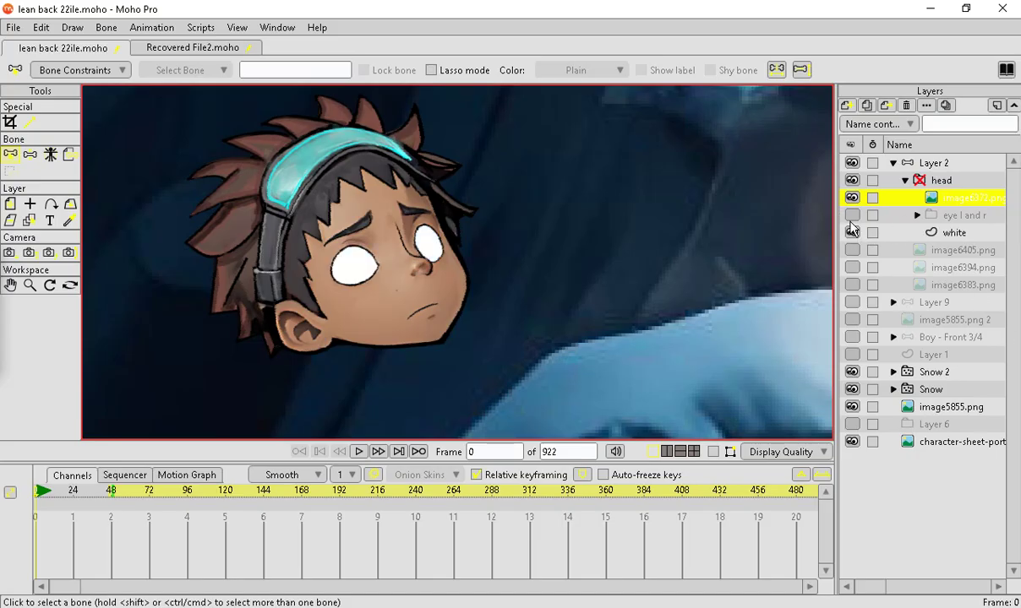
left_click(851, 216)
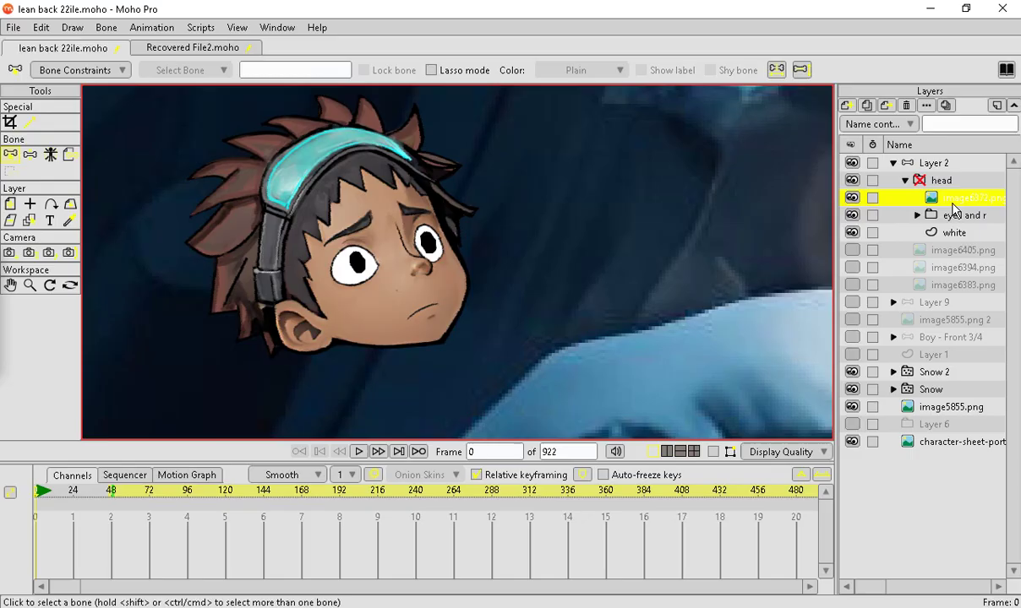
Set the origin of the eye l and r group between the boy's two eyes, at about X 2.63, Y 4.75.
left_click(972, 216)
scroll(438, 216, "up", 4)
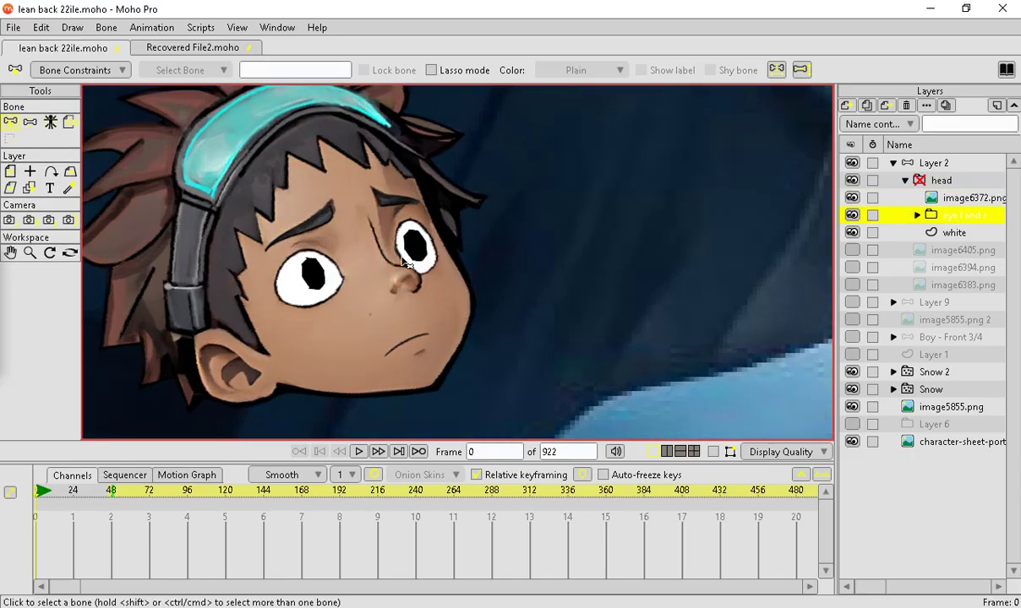
left_click(10, 171)
scroll(404, 288, "down", 8)
scroll(402, 297, "down", 2)
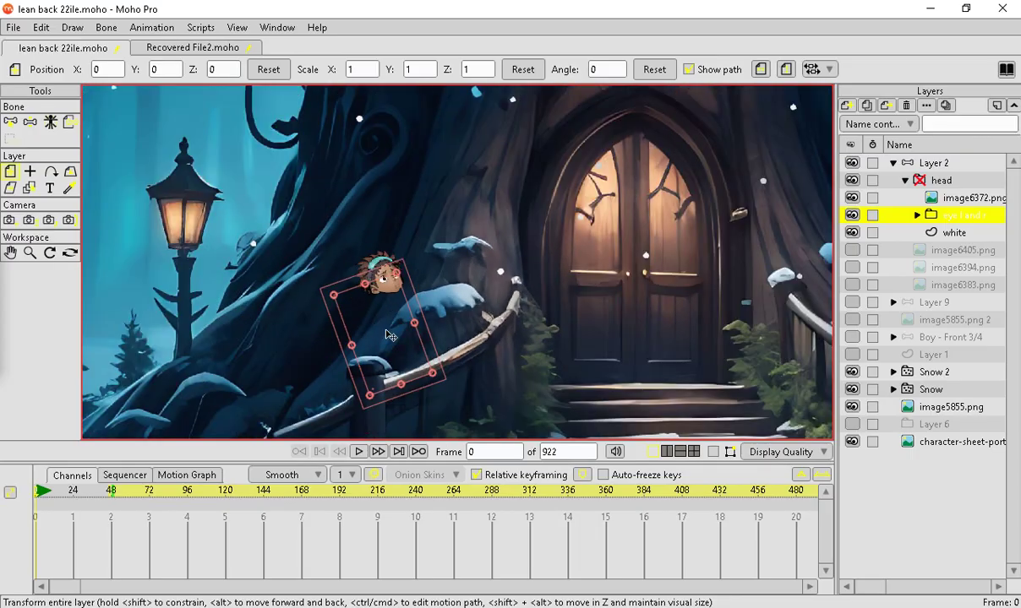
scroll(384, 283, "up", 12)
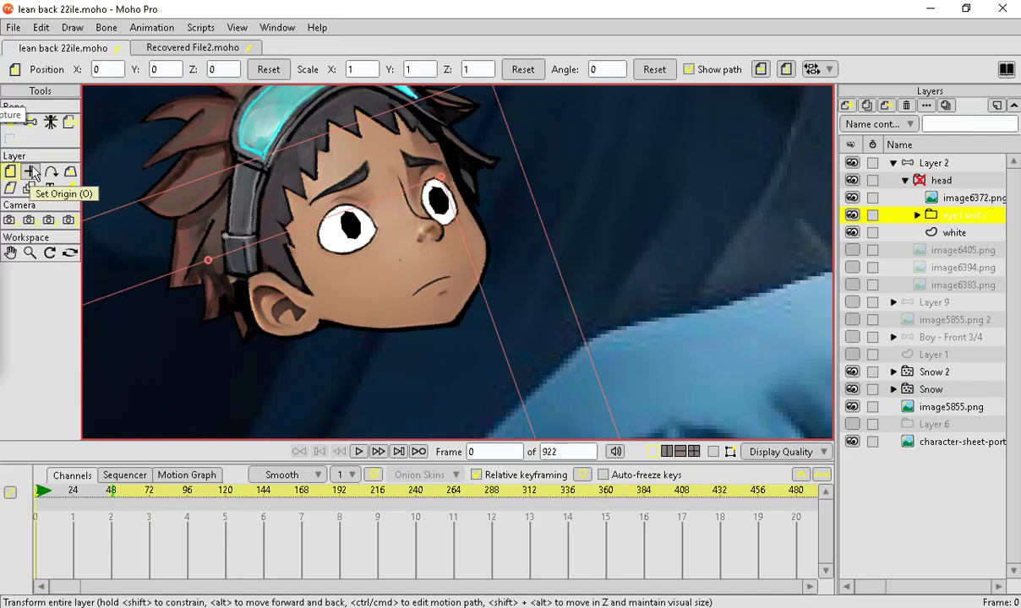
left_click(31, 173)
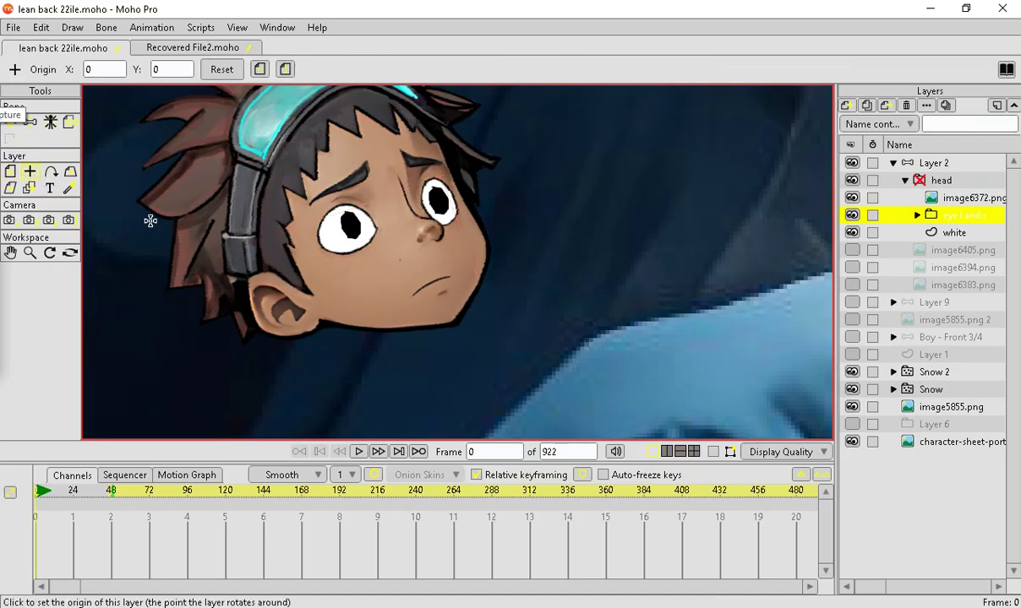
left_click(399, 216)
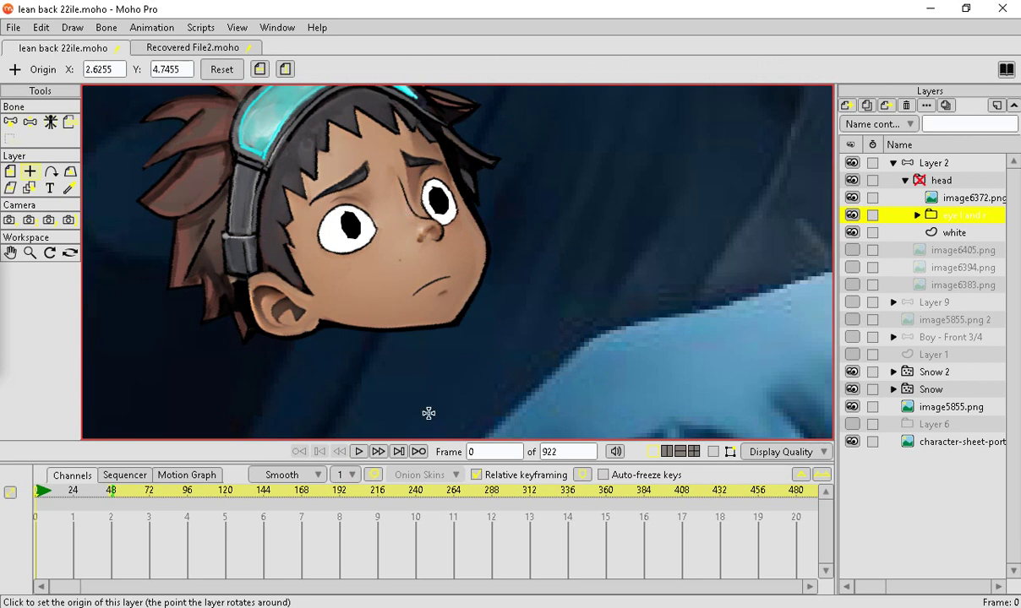
Shift the eye l and r group slightly within the eye whites to about X 0.021, Y 0.014.
left_click(10, 172)
mouse_move(398, 210)
left_mouse_down()
mouse_move(405, 233)
mouse_move(395, 202)
mouse_move(405, 223)
mouse_move(390, 200)
mouse_move(399, 218)
mouse_move(380, 202)
mouse_move(397, 211)
mouse_move(387, 202)
mouse_move(391, 246)
mouse_move(410, 212)
mouse_move(391, 193)
mouse_move(396, 212)
mouse_move(334, 217)
mouse_move(363, 211)
mouse_move(373, 196)
mouse_move(397, 213)
mouse_move(366, 187)
mouse_move(390, 221)
mouse_move(390, 198)
mouse_move(410, 218)
mouse_move(372, 208)
mouse_move(402, 188)
mouse_move(393, 217)
mouse_move(375, 197)
mouse_move(390, 194)
mouse_move(403, 212)
left_mouse_up()
scroll(419, 289, "down", 2)
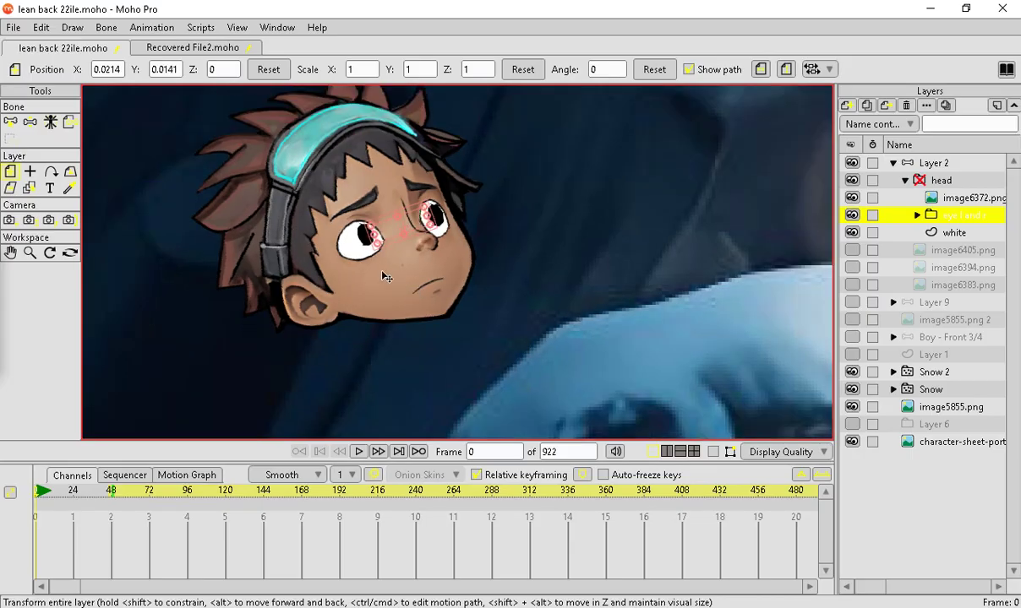
scroll(383, 276, "up", 2)
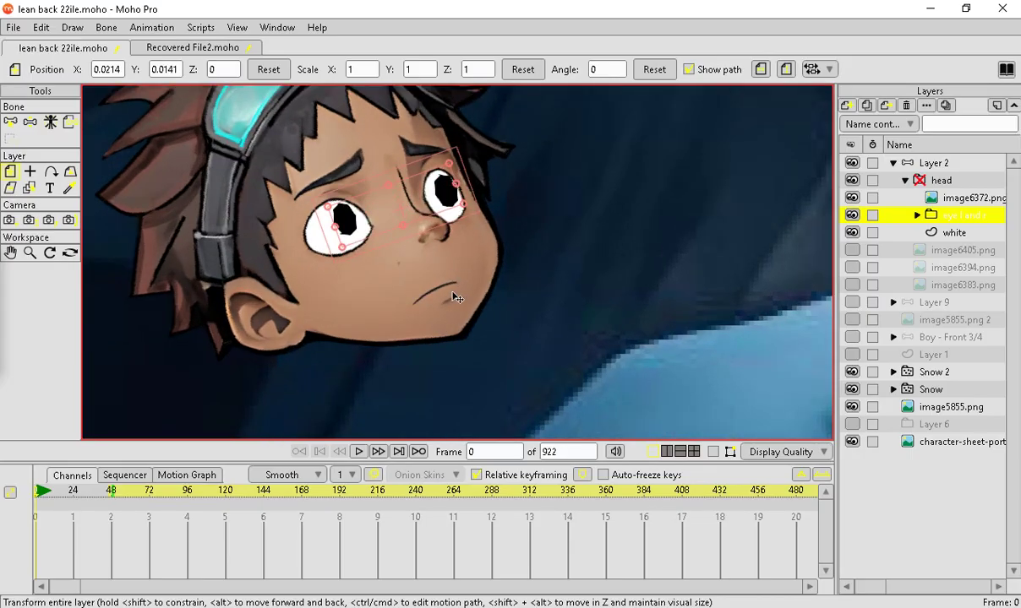
scroll(455, 297, "down", 3)
scroll(250, 253, "down", 3)
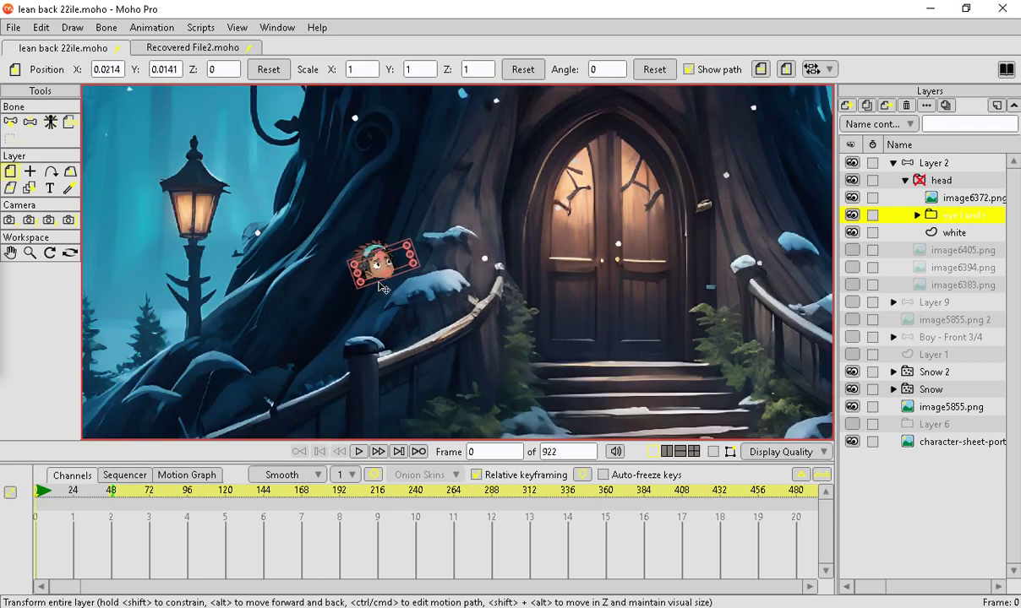
scroll(382, 291, "up", 4)
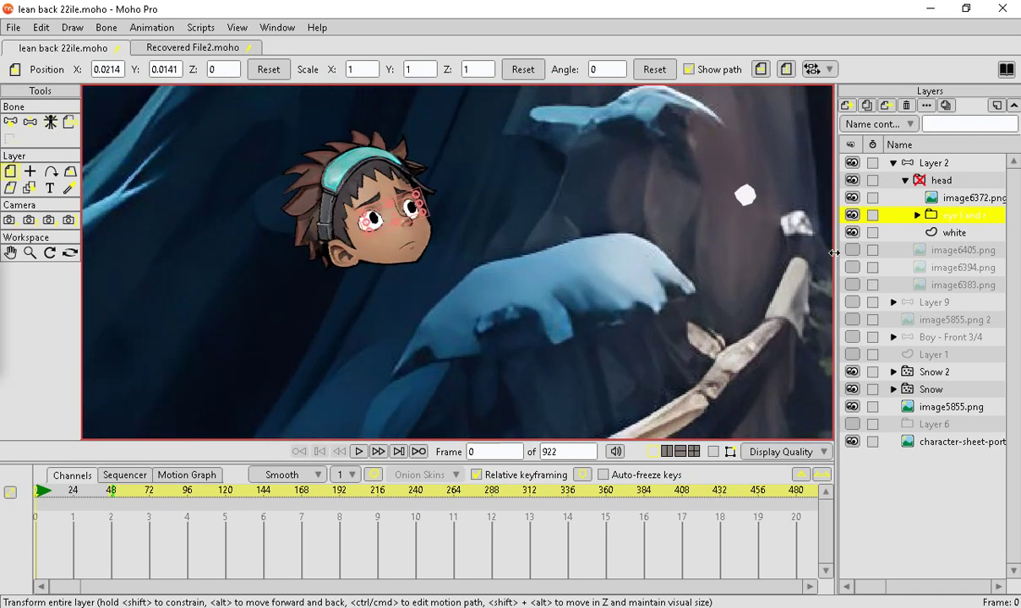
Show the boy's body by making image6405.png, image6394.png and image6383.png in Layer 2 visible.
left_click(851, 250)
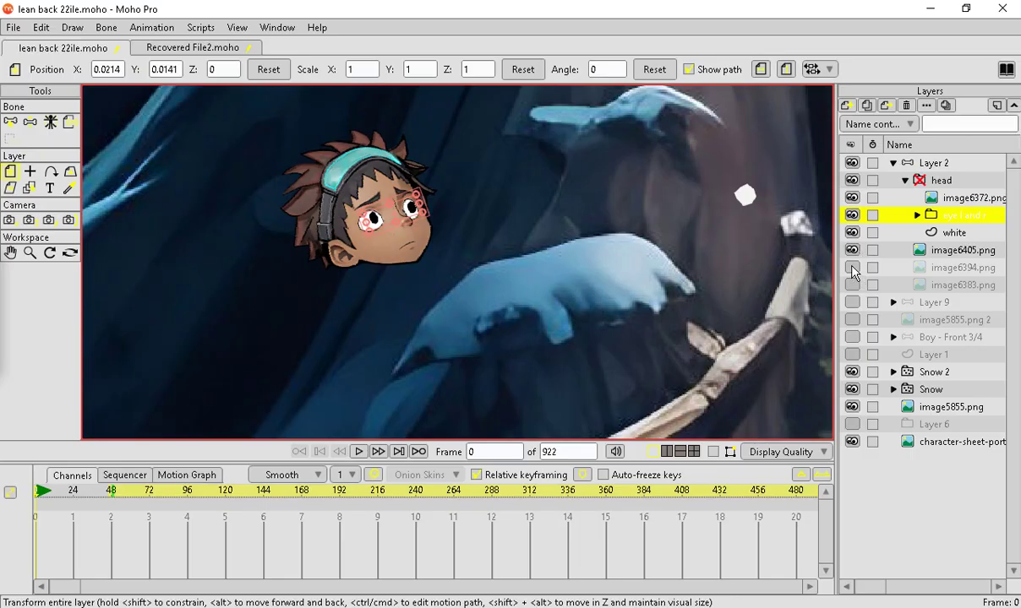
left_click(852, 267)
left_click(852, 285)
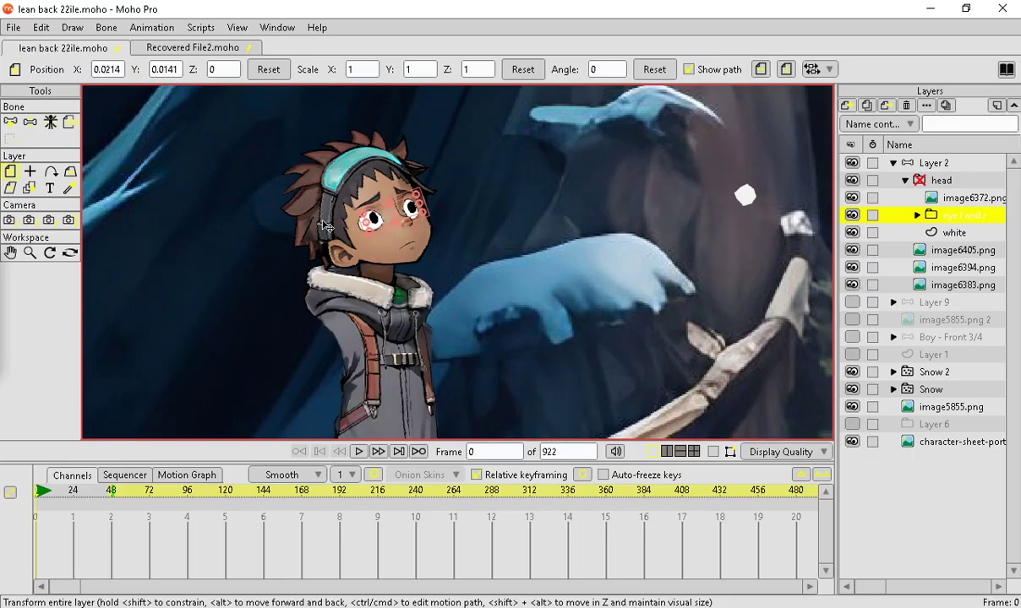
Examine the assembled boy up close and from a distance, from the face and eyes down to the legs.
scroll(326, 226, "down", 3)
scroll(334, 338, "up", 4)
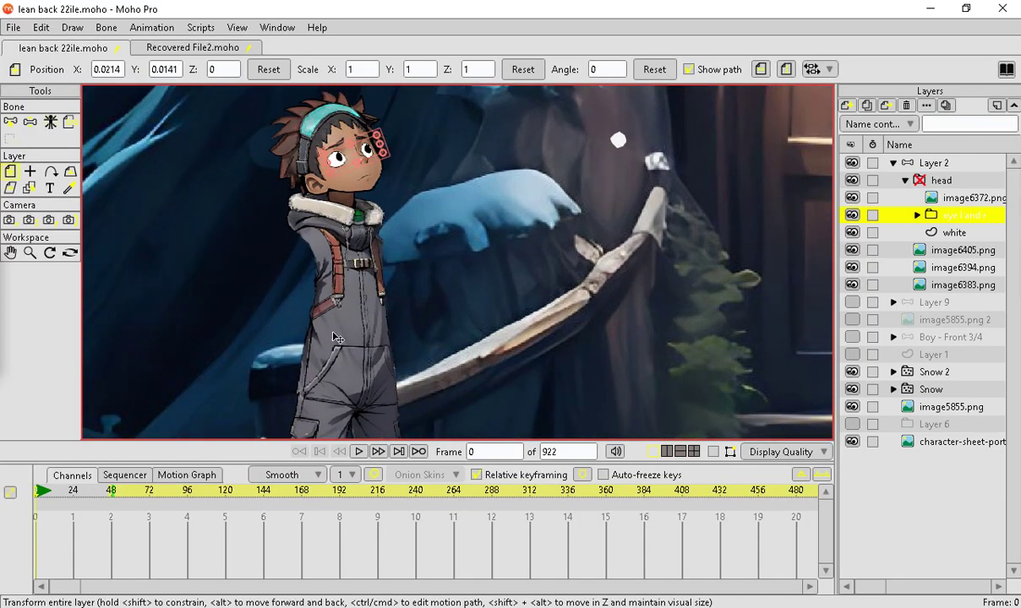
scroll(295, 241, "up", 2)
scroll(353, 364, "down", 4)
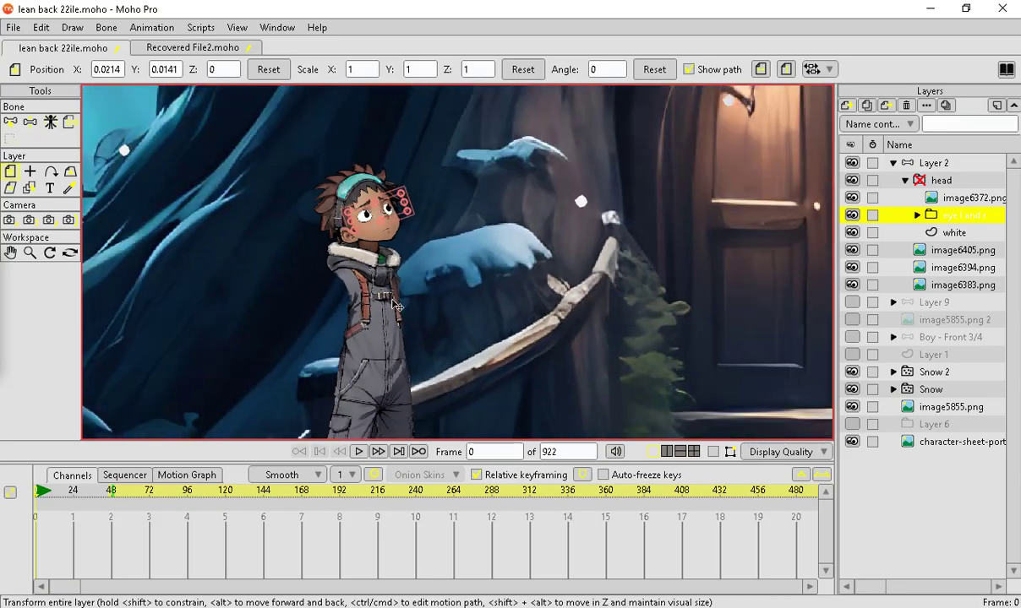
scroll(372, 253, "up", 5)
scroll(381, 160, "up", 2)
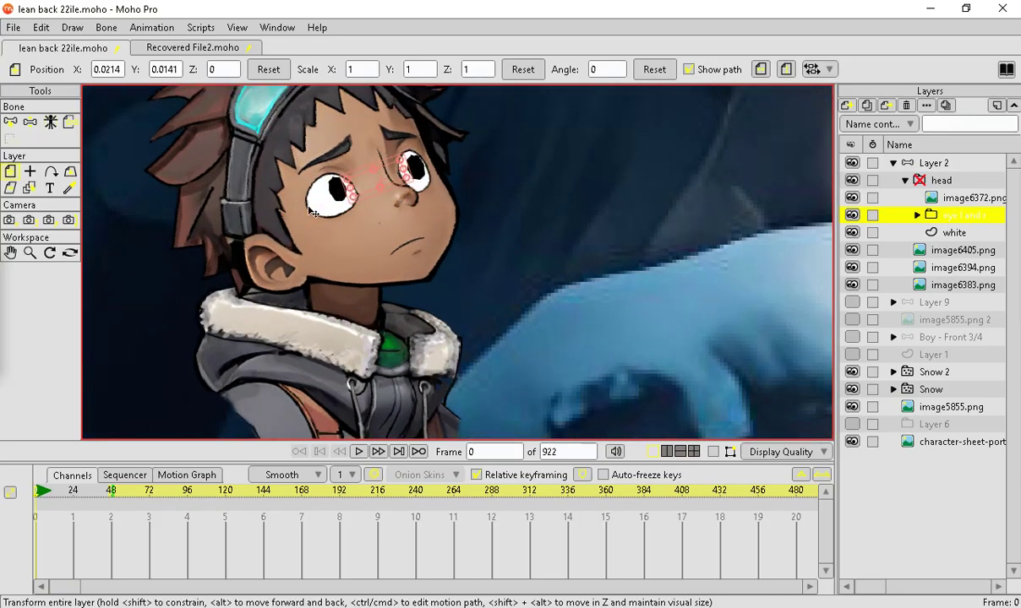
scroll(518, 413, "down", 4)
scroll(676, 360, "up", 5)
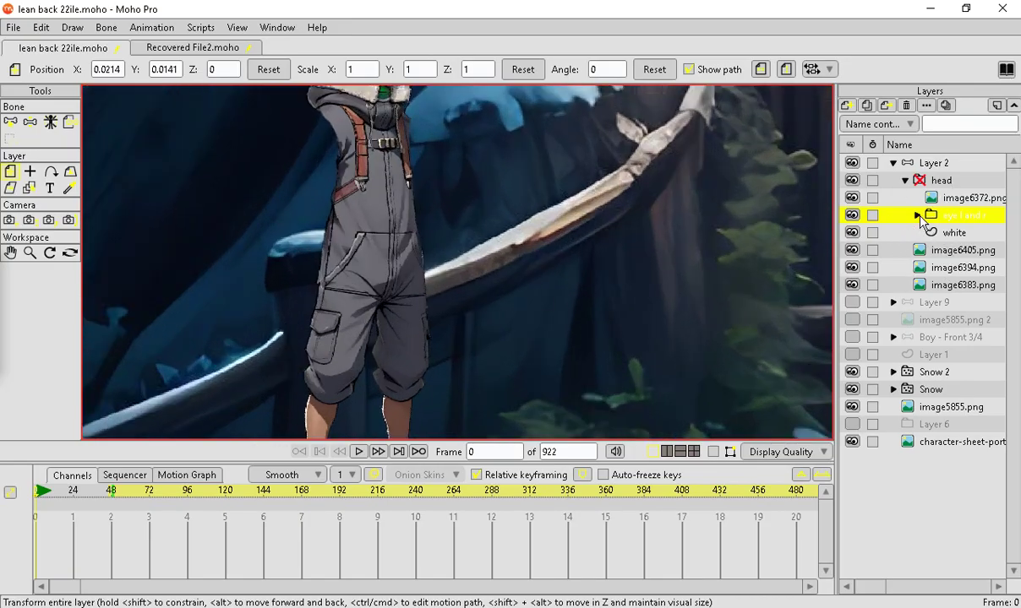
Hide Layer 2, show Layer 9 instead, and toggle image5855.png 2 on and off.
left_click(852, 163)
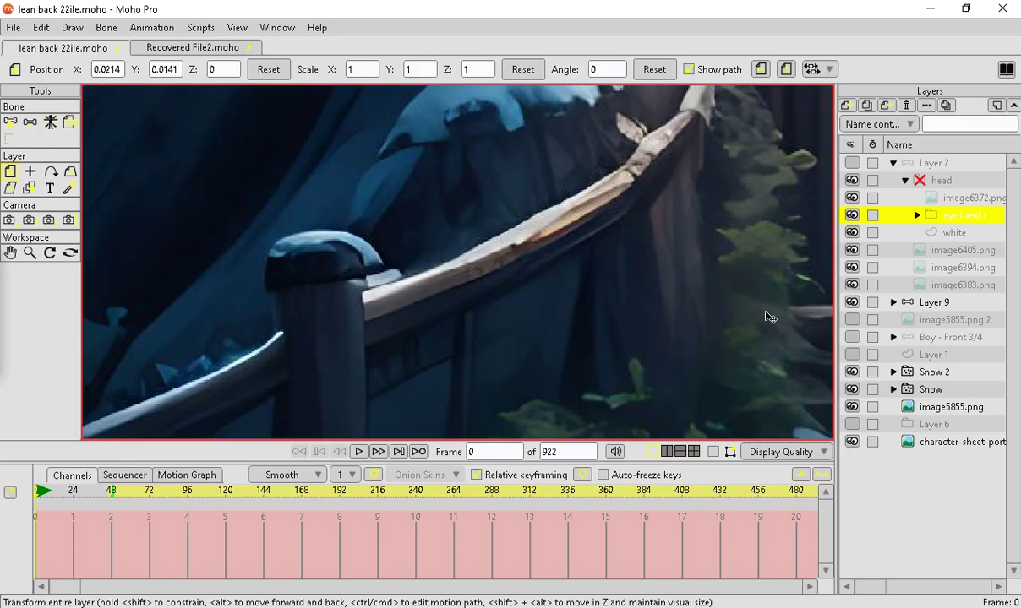
scroll(519, 293, "down", 10)
scroll(408, 245, "up", 4)
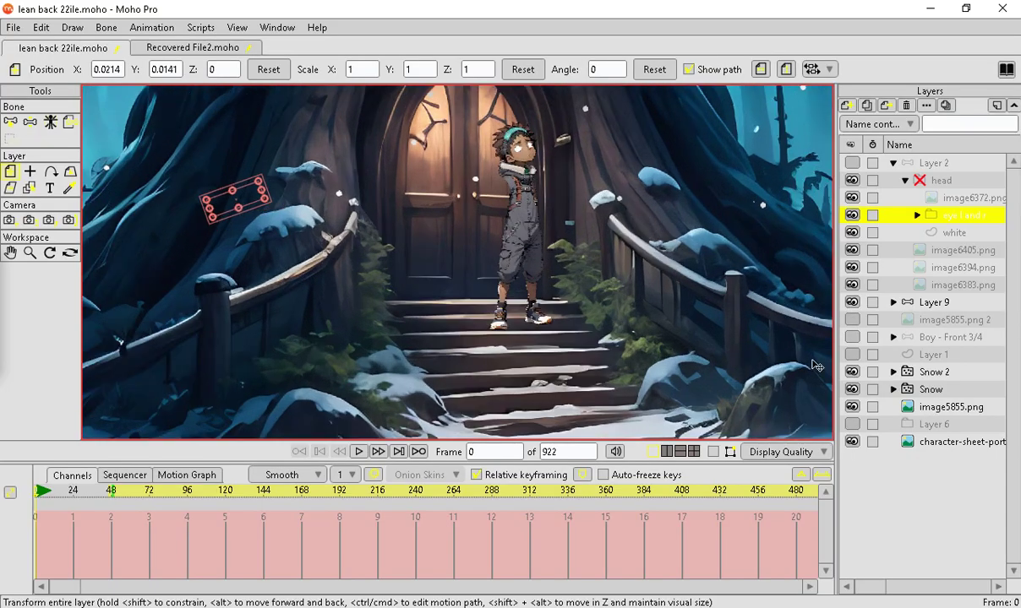
left_click(852, 320)
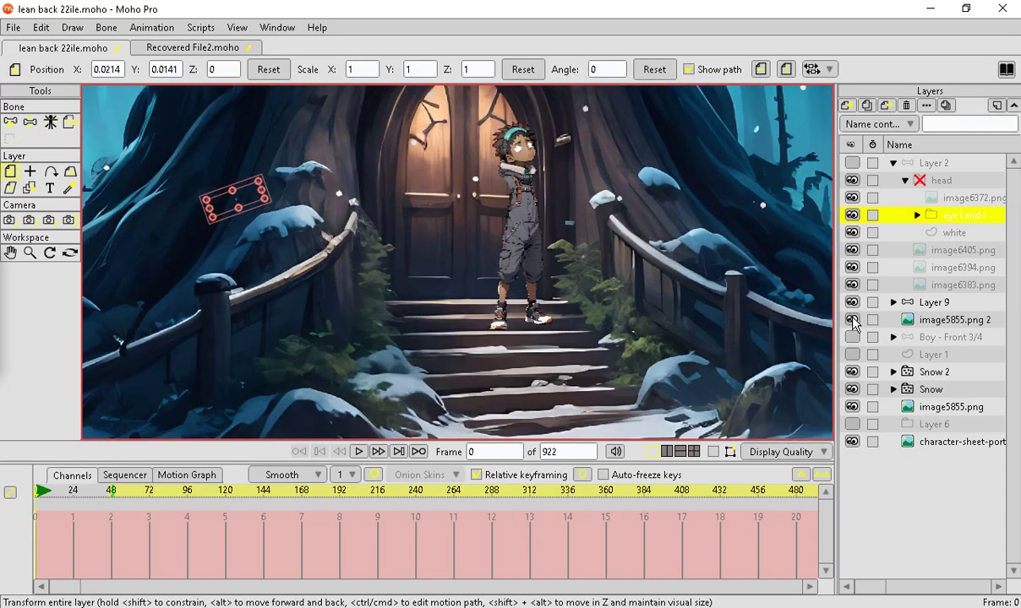
left_click(852, 320)
Select and expand Layer 9 and display its bone rig over the boy.
left_click(932, 305)
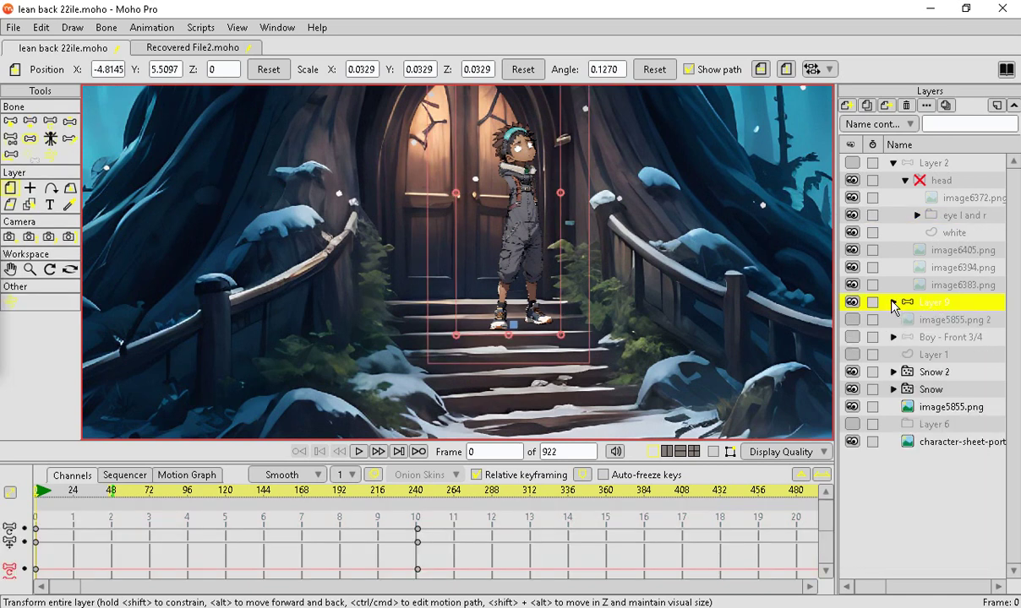
left_click(893, 303)
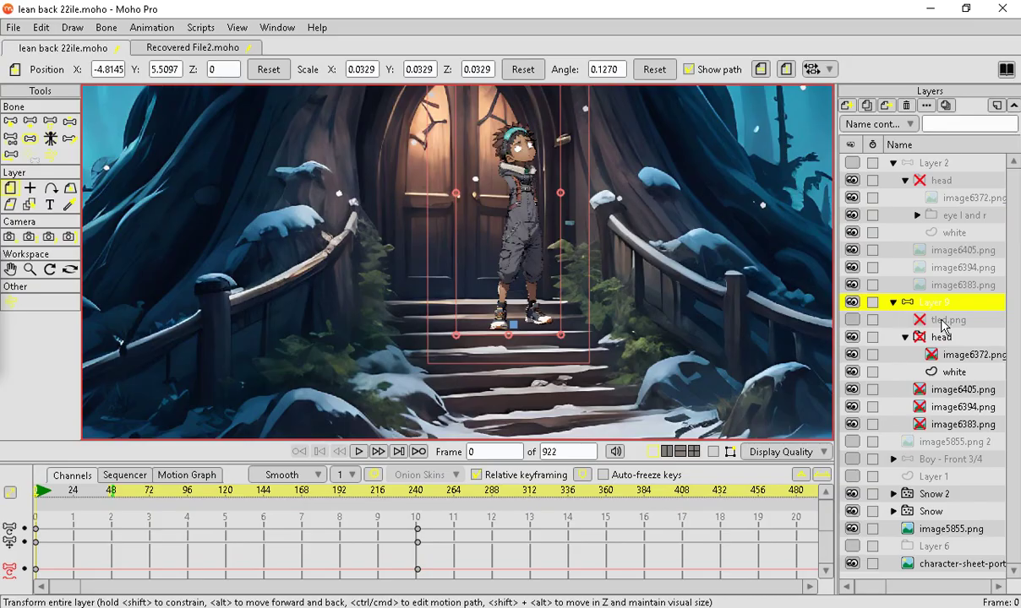
scroll(549, 224, "up", 7)
left_click(713, 452)
scroll(477, 328, "down", 9)
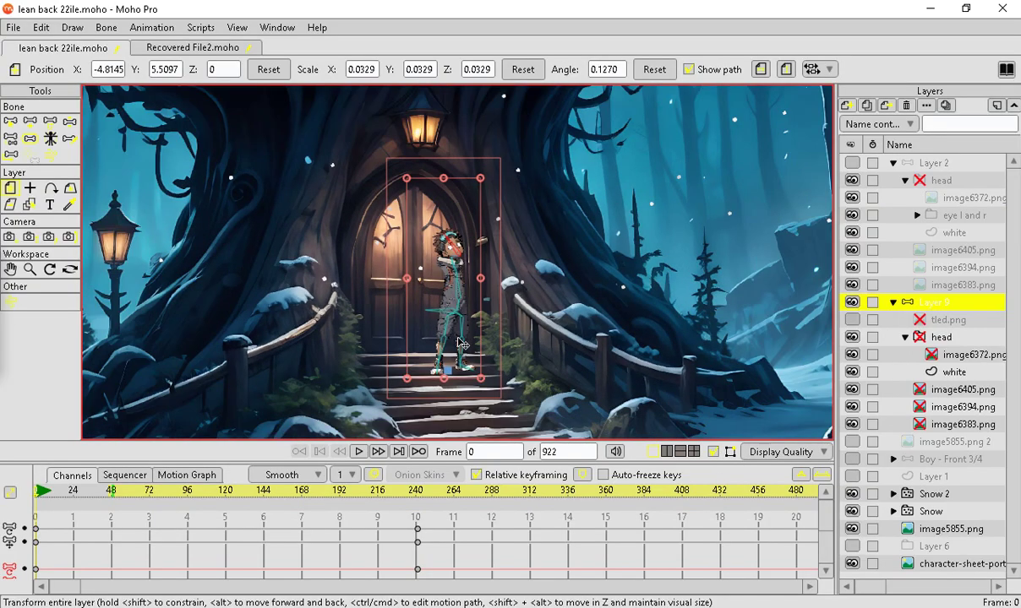
scroll(461, 342, "up", 2)
Scrub the timeline to frame 484 and examine the rigged boy beside the green vehicle.
left_click_drag(61, 496, 801, 547)
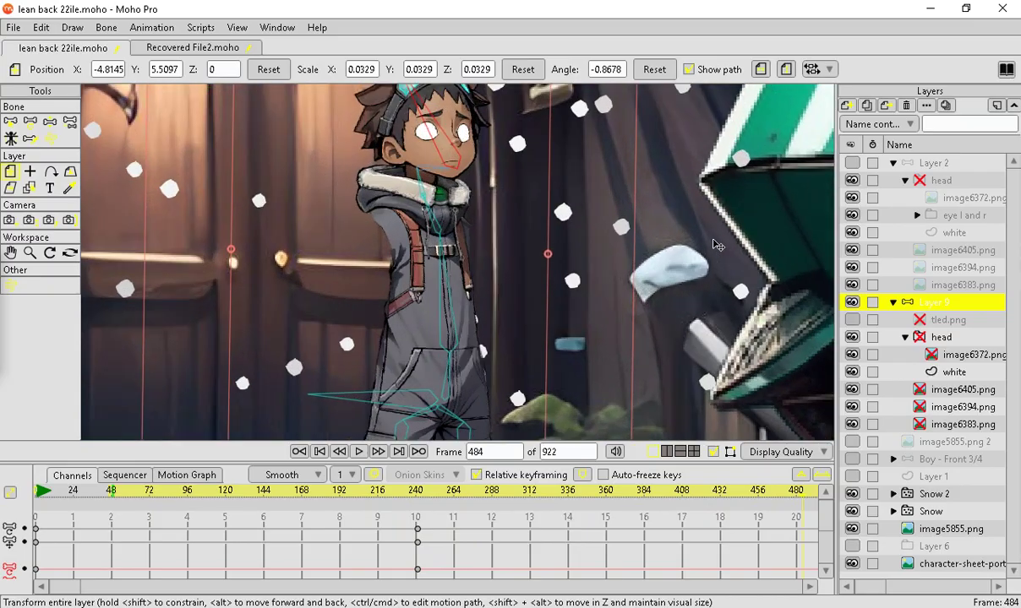
scroll(716, 245, "down", 4)
scroll(439, 515, "down", 1)
scroll(483, 145, "down", 3)
scroll(422, 271, "up", 3)
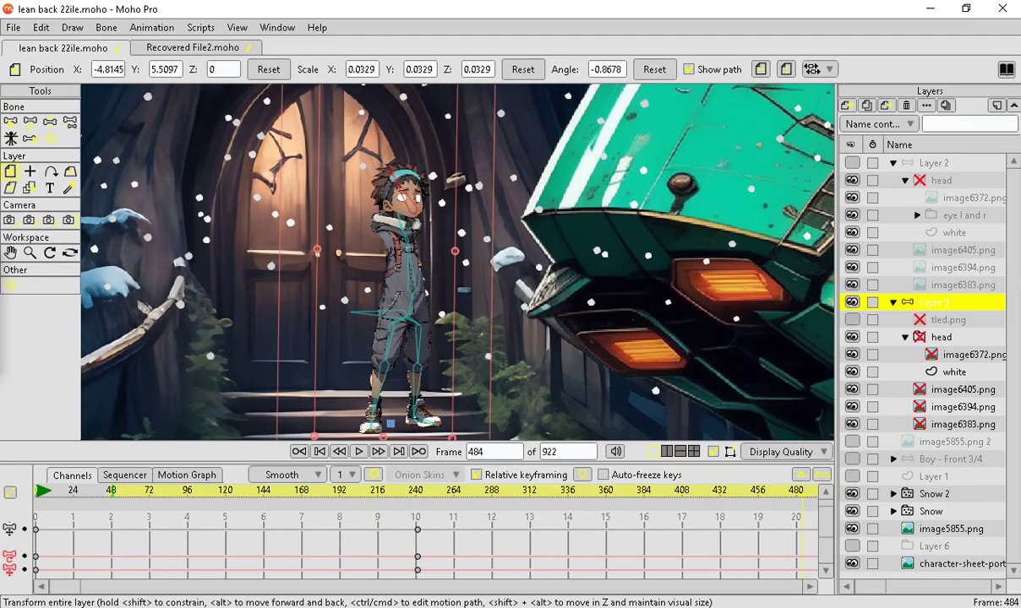
Hide the Snow 2, Snow and character-sheet background layers.
left_click(853, 494)
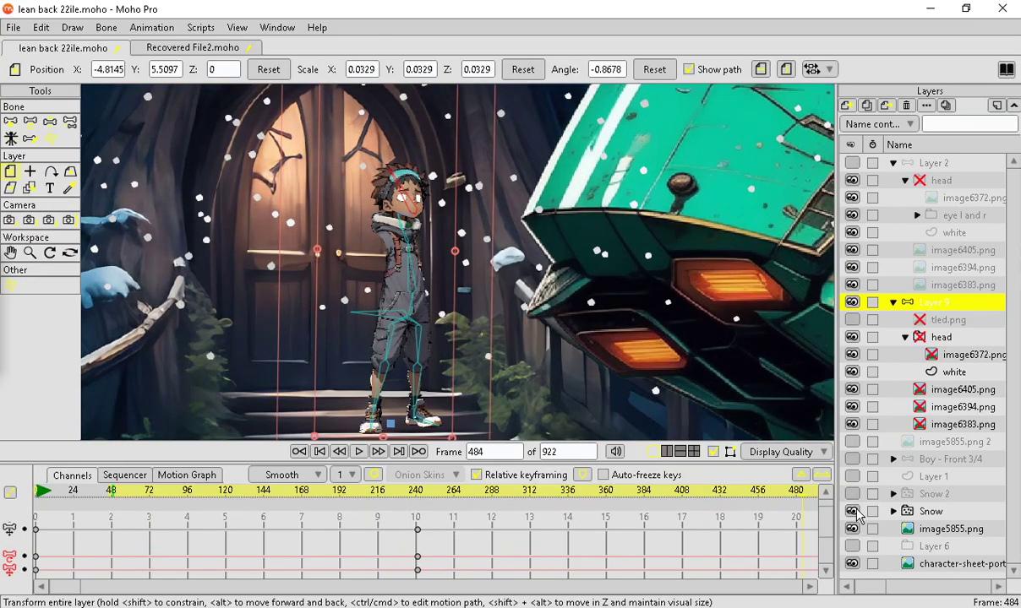
left_click(852, 512)
left_click(852, 563)
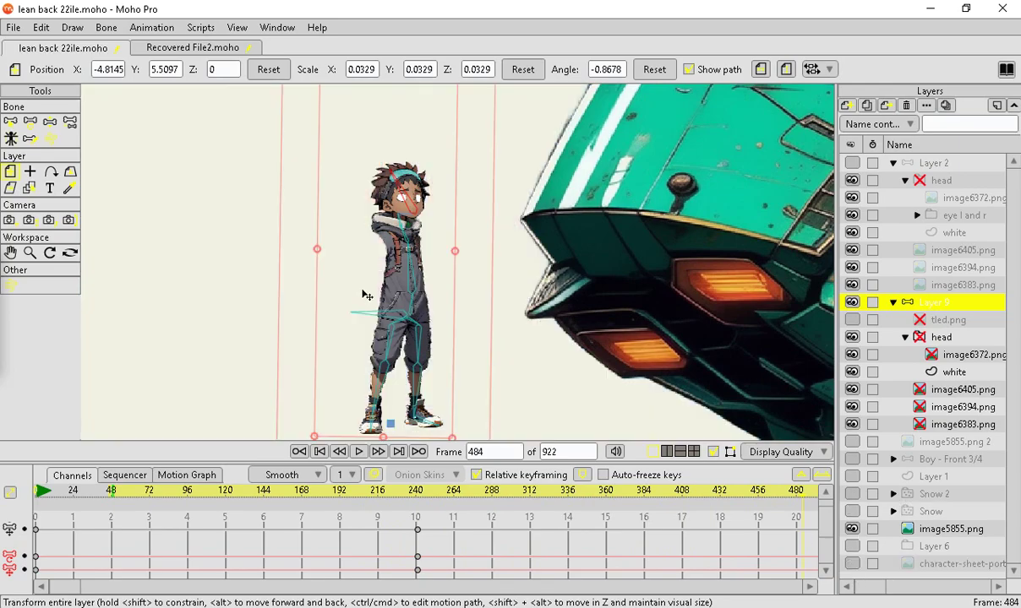
Hide the vehicle layer image5855.png and examine the boy's bone rig up close.
scroll(365, 295, "up", 4)
scroll(397, 219, "down", 4)
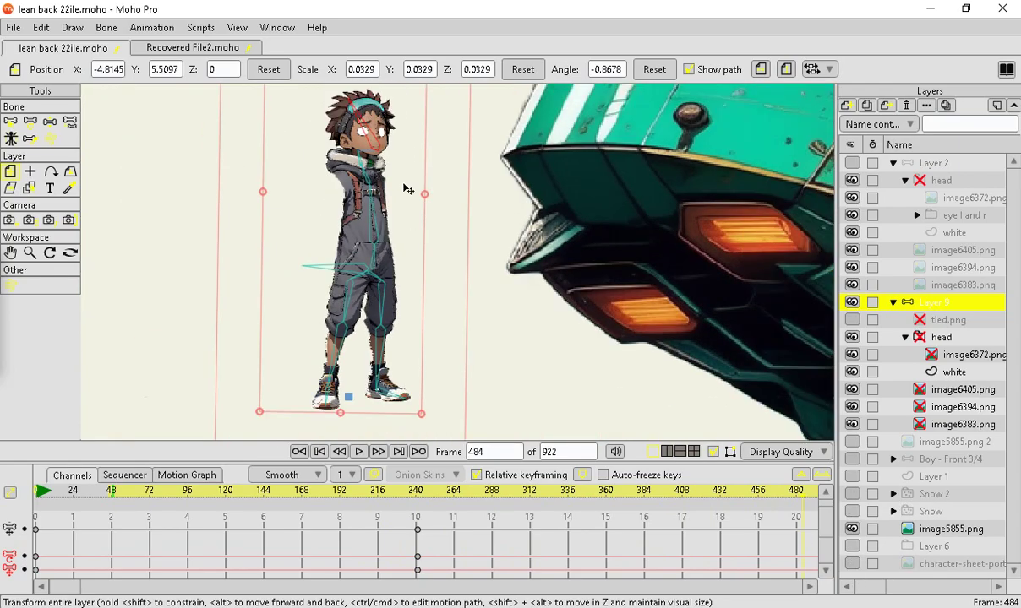
scroll(408, 189, "up", 4)
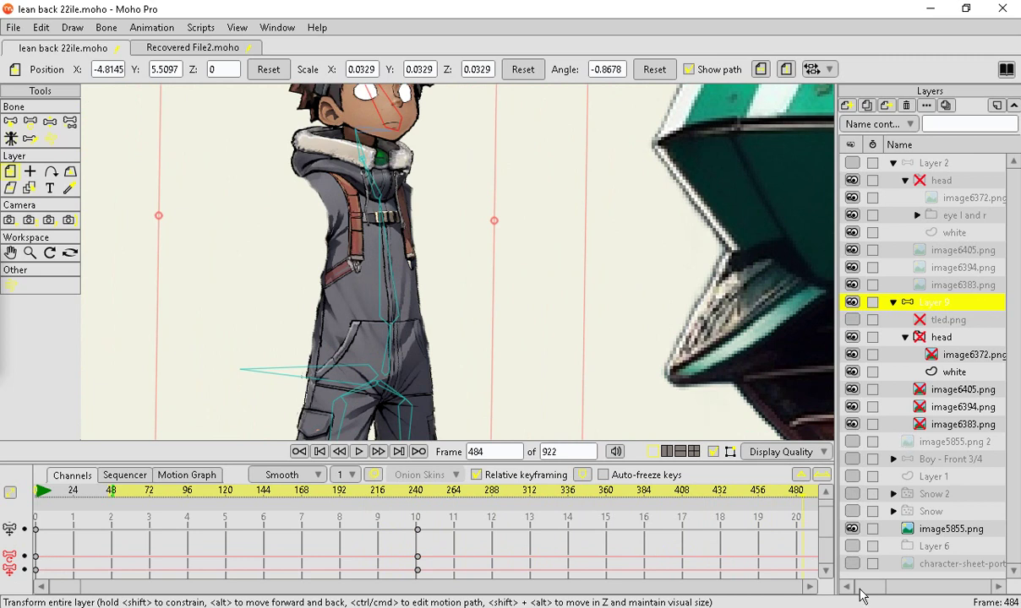
scroll(446, 332, "down", 5)
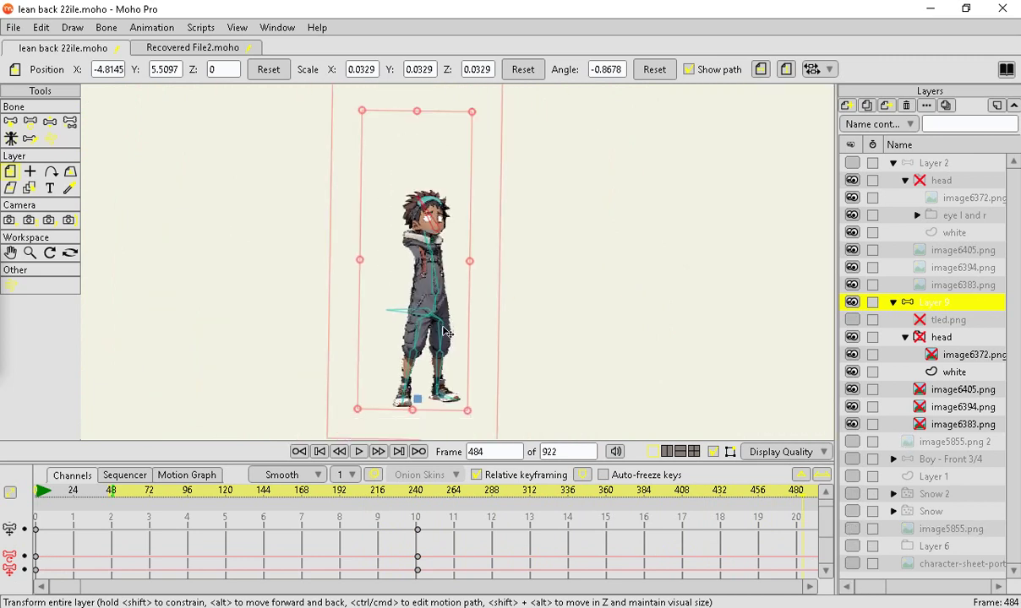
scroll(446, 332, "up", 5)
scroll(475, 177, "down", 5)
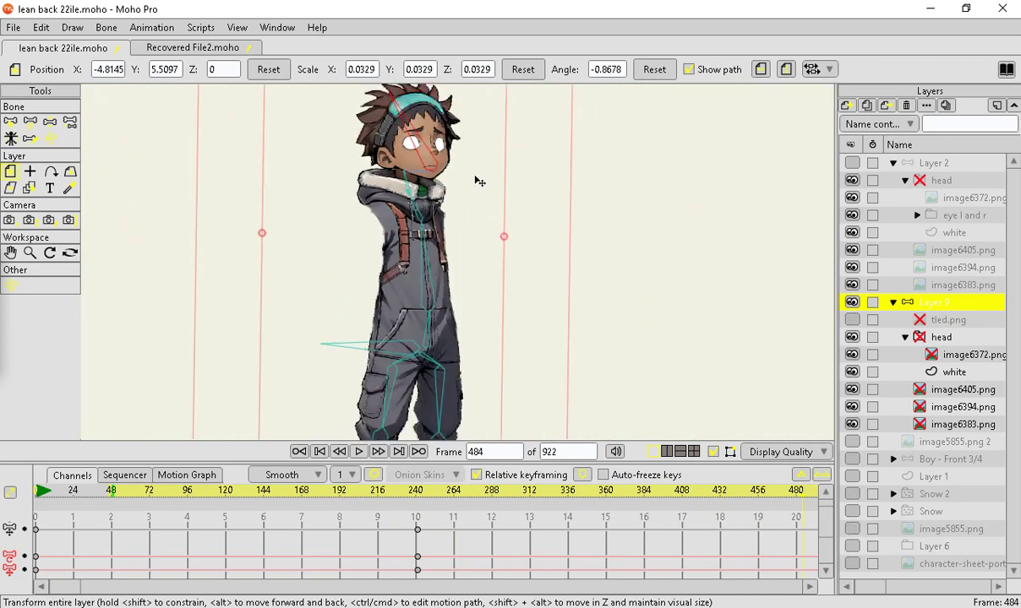
scroll(456, 213, "up", 4)
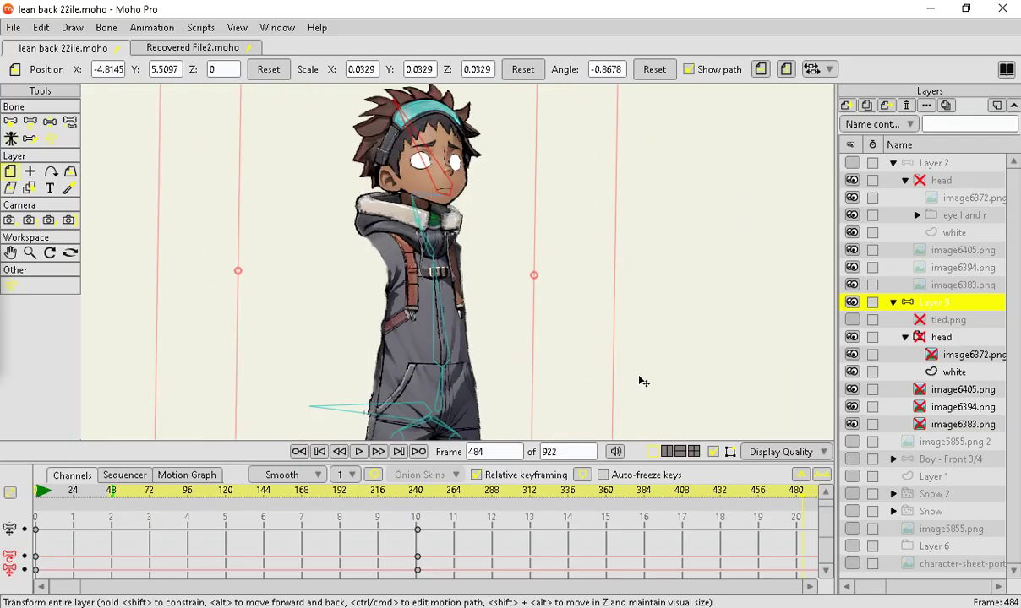
Hide the head, white, image6405.png, image6394.png and image6383.png layers in Layer 9 and examine the bare skeleton from torso to feet.
left_click(852, 337)
left_click(853, 372)
left_click(853, 390)
left_click(853, 406)
left_click(853, 425)
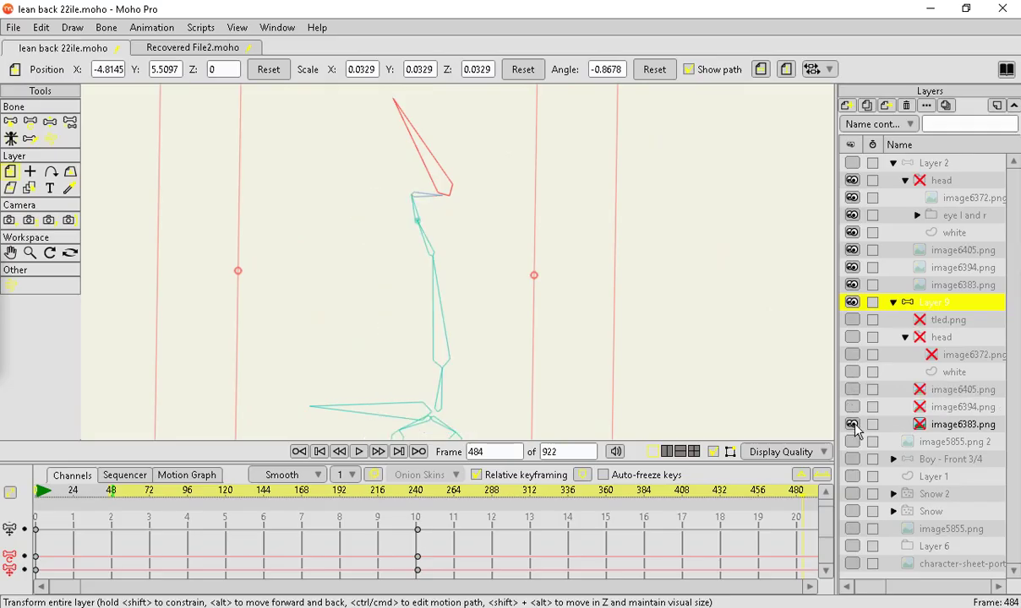
scroll(508, 224, "down", 6)
scroll(498, 266, "up", 4)
scroll(478, 507, "up", 1)
scroll(475, 399, "up", 1)
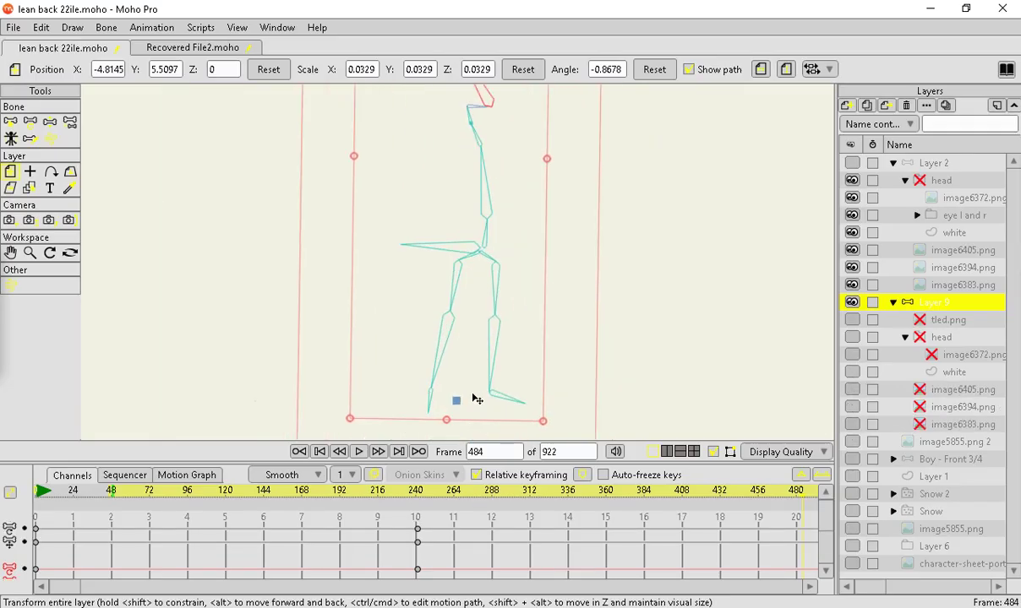
scroll(458, 288, "up", 3)
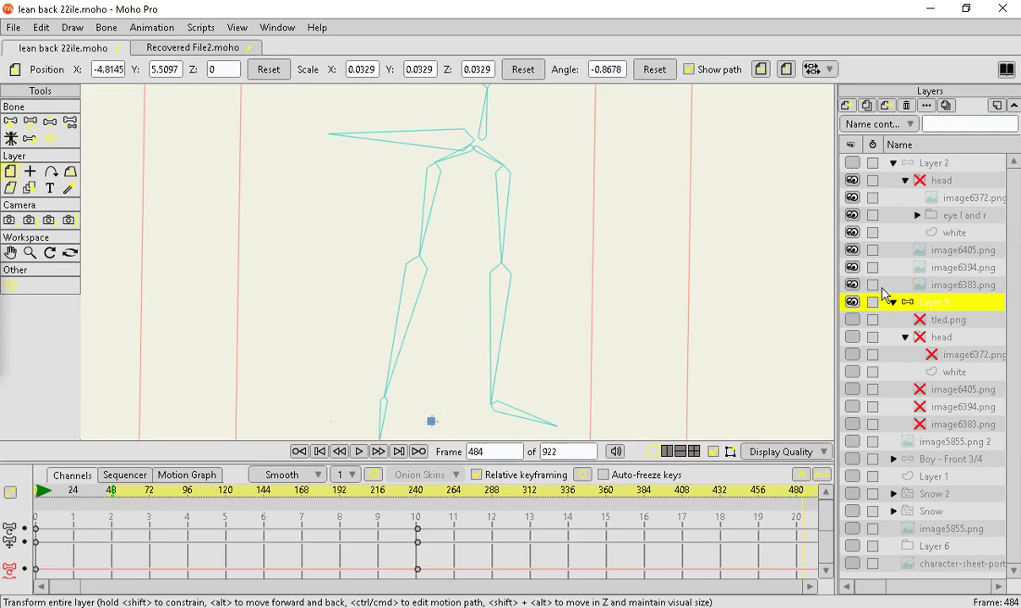
Show image6405.png in Layer 9 and examine how the leg artwork lines up with its bones.
left_click(852, 390)
scroll(410, 164, "down", 5)
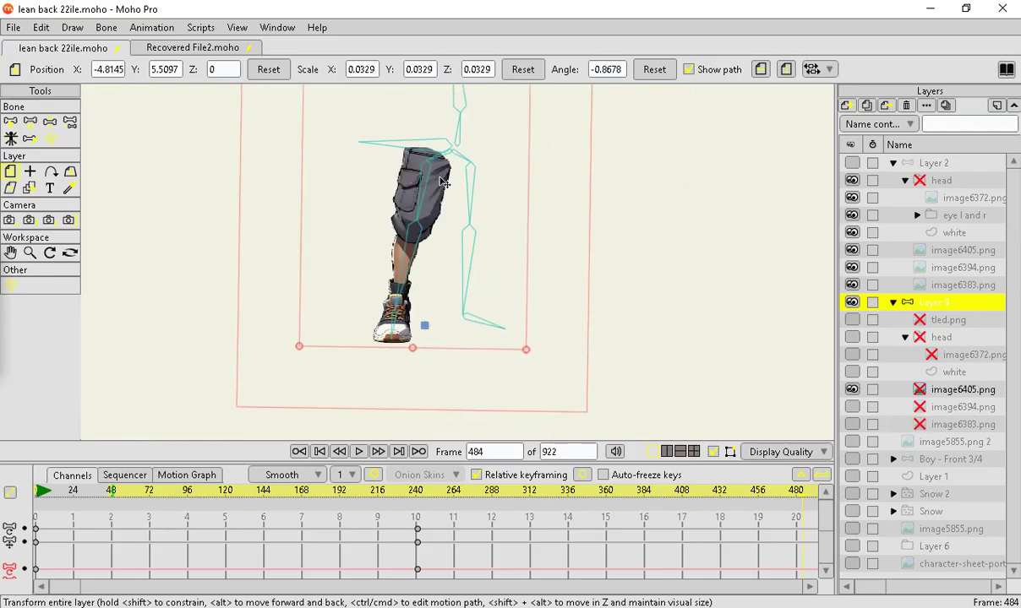
scroll(428, 241, "up", 6)
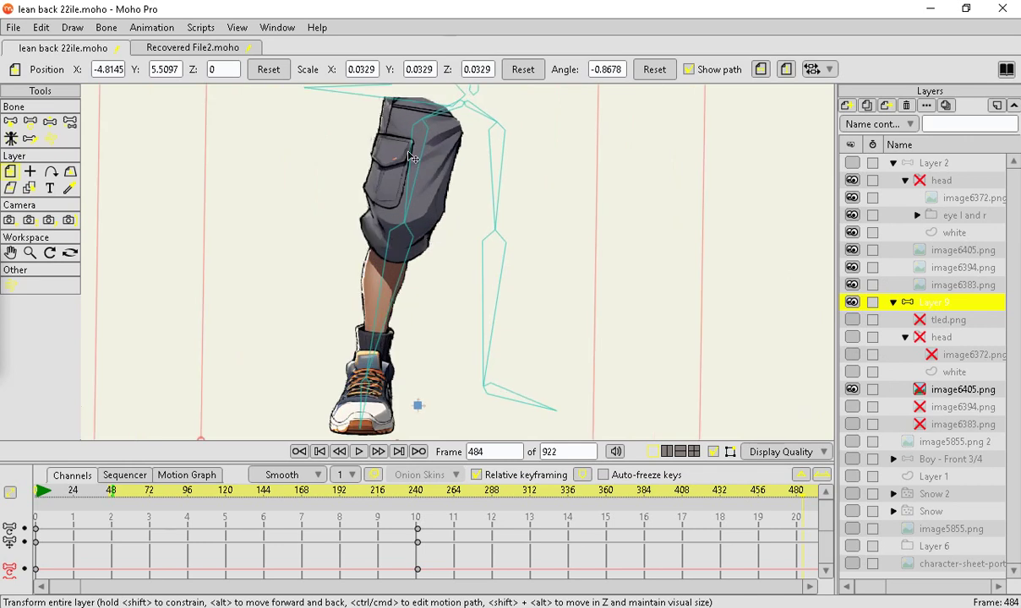
scroll(490, 98, "down", 2)
scroll(446, 235, "up", 2)
scroll(290, 355, "down", 1)
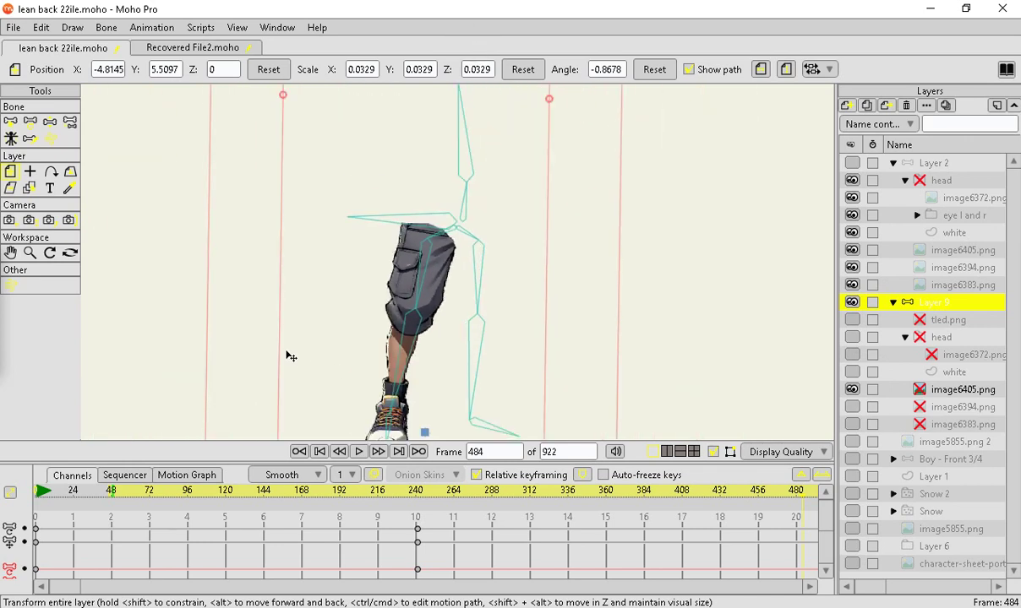
scroll(537, 353, "up", 1)
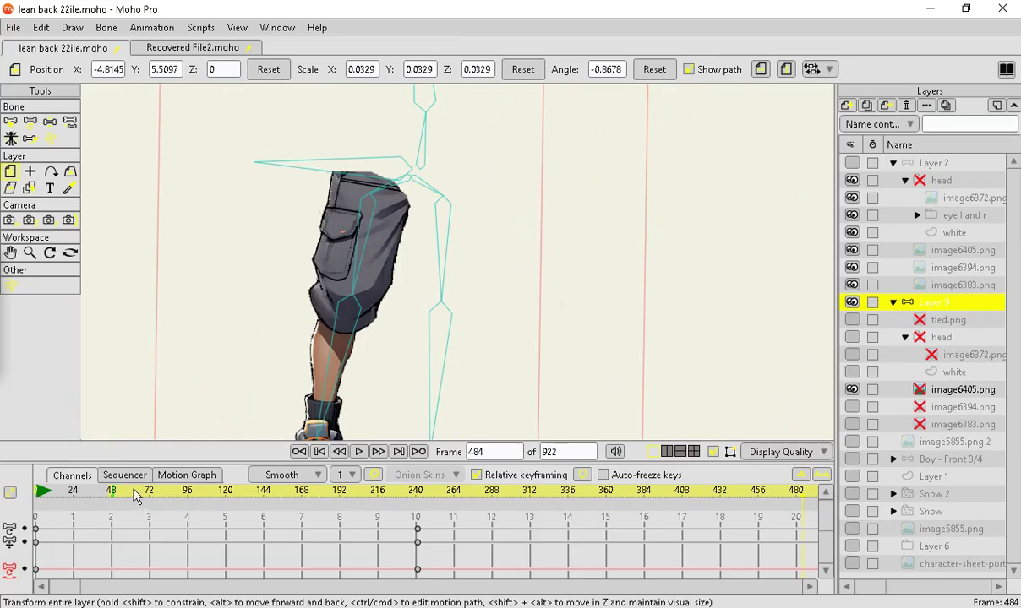
At frame 145, use Transform Bone on the image6405.png leg, rotating the thigh to about 60°, foot to 2.4° and shin to 356.5°.
left_click(258, 492)
scroll(674, 211, "down", 1)
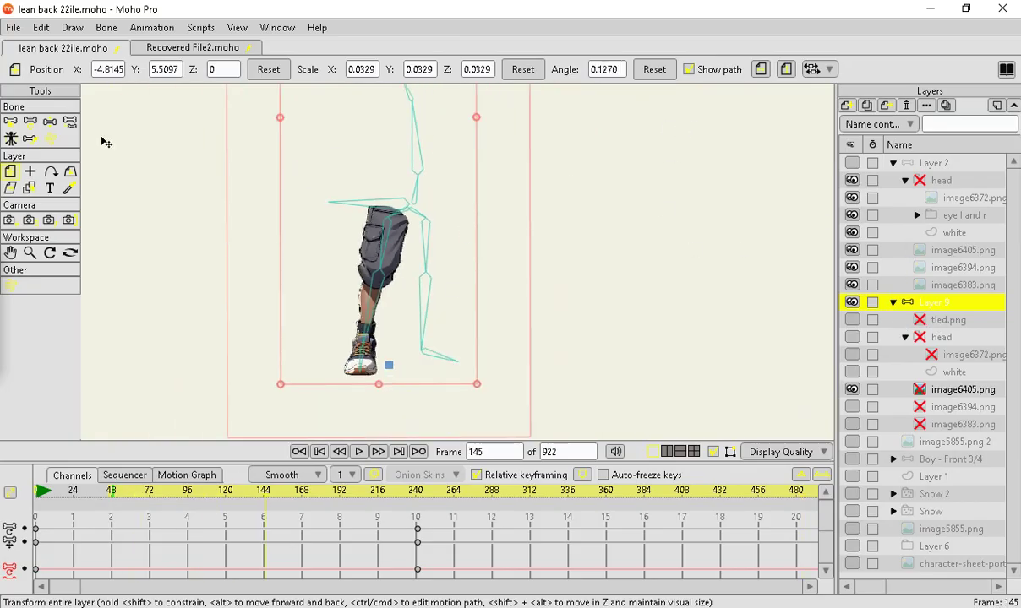
left_click(50, 123)
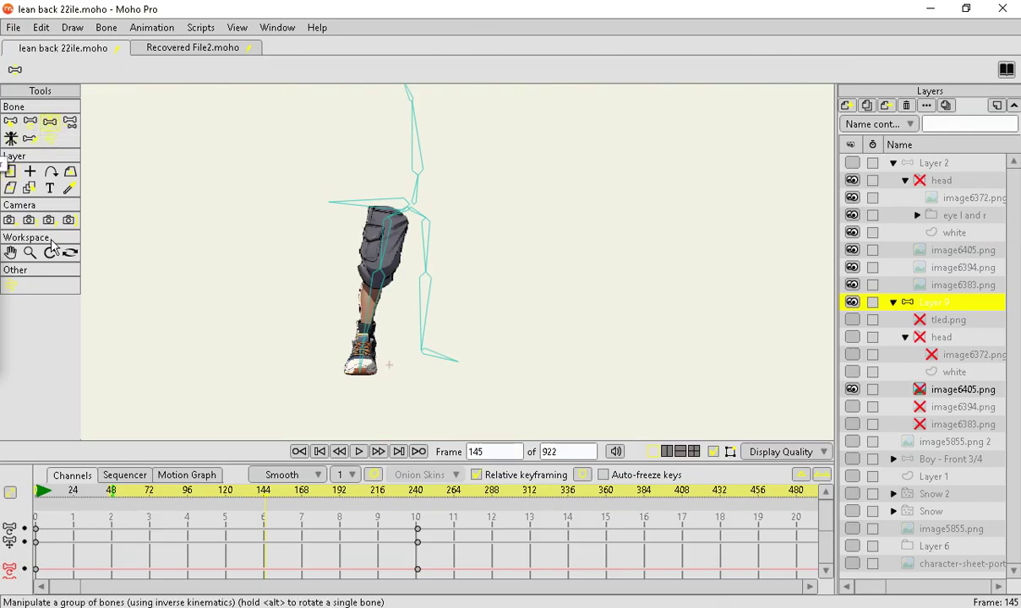
scroll(377, 301, "up", 1)
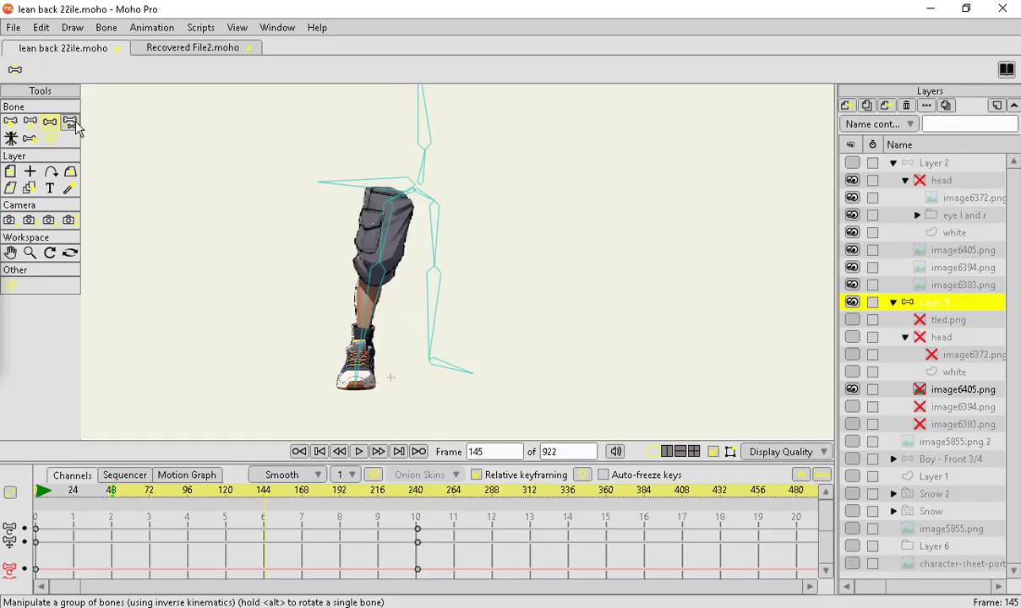
left_click(31, 125)
scroll(351, 278, "up", 2)
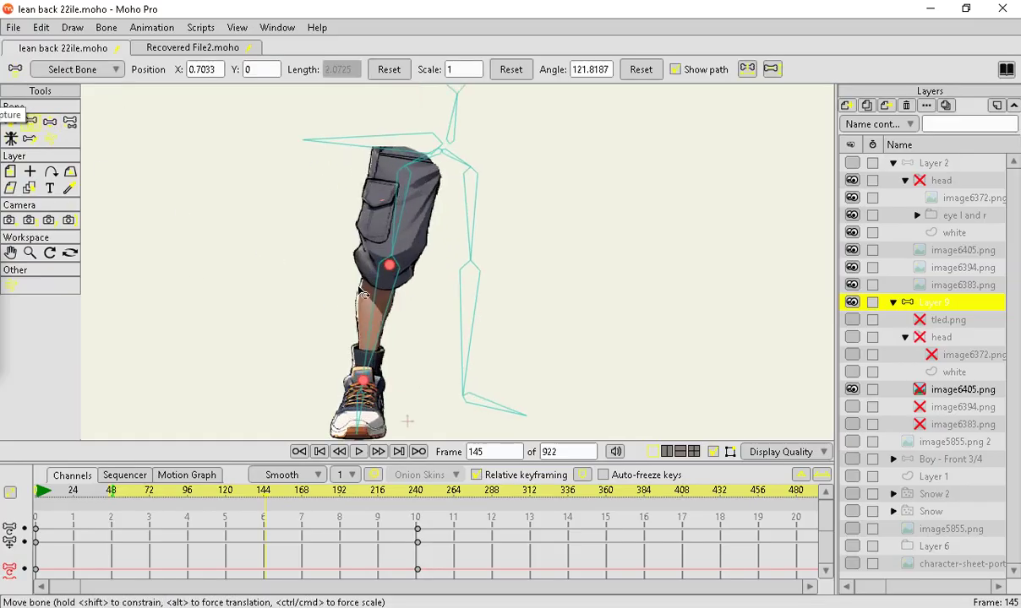
left_click(380, 304)
left_click_drag(382, 308, 376, 317)
left_click_drag(392, 195, 370, 251)
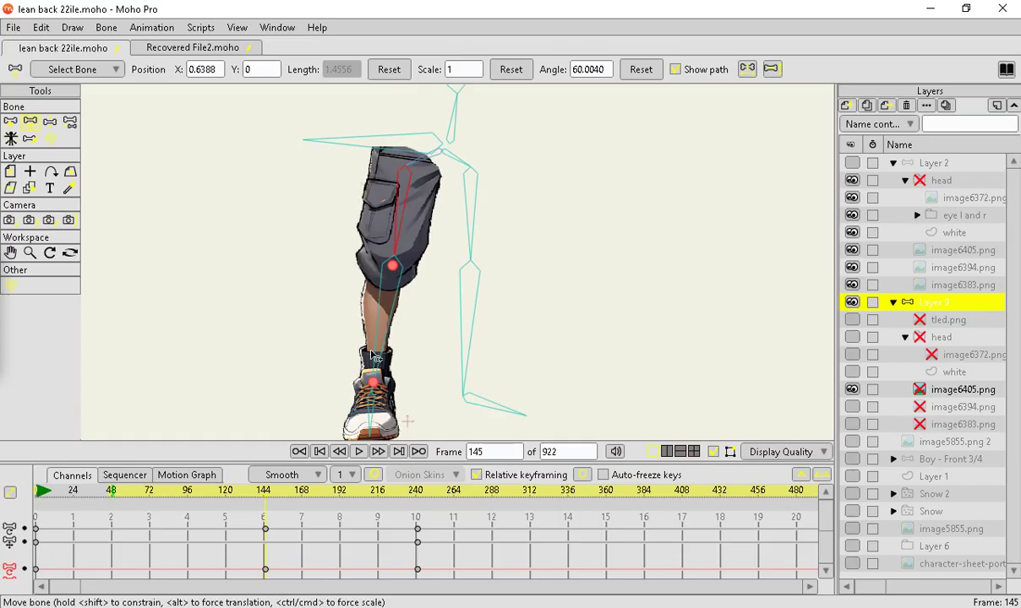
mouse_move(375, 409)
left_mouse_down()
mouse_move(348, 407)
mouse_move(370, 411)
left_mouse_up()
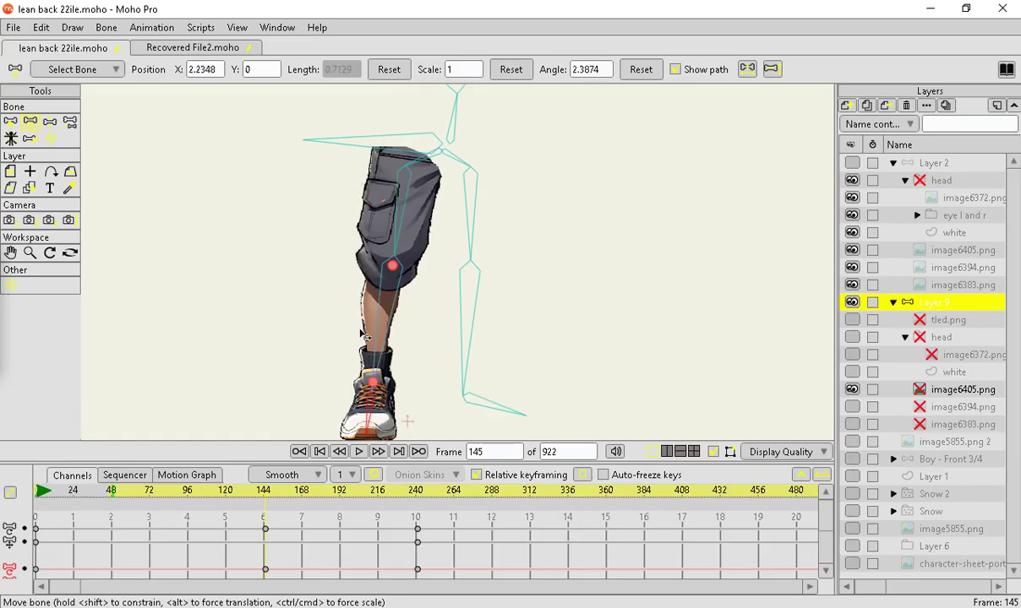
mouse_move(353, 334)
left_mouse_down()
mouse_move(372, 342)
mouse_move(360, 347)
left_mouse_up()
Select the short hip bone above the image6405.png leg and examine how it connects to the thigh.
scroll(444, 131, "up", 5)
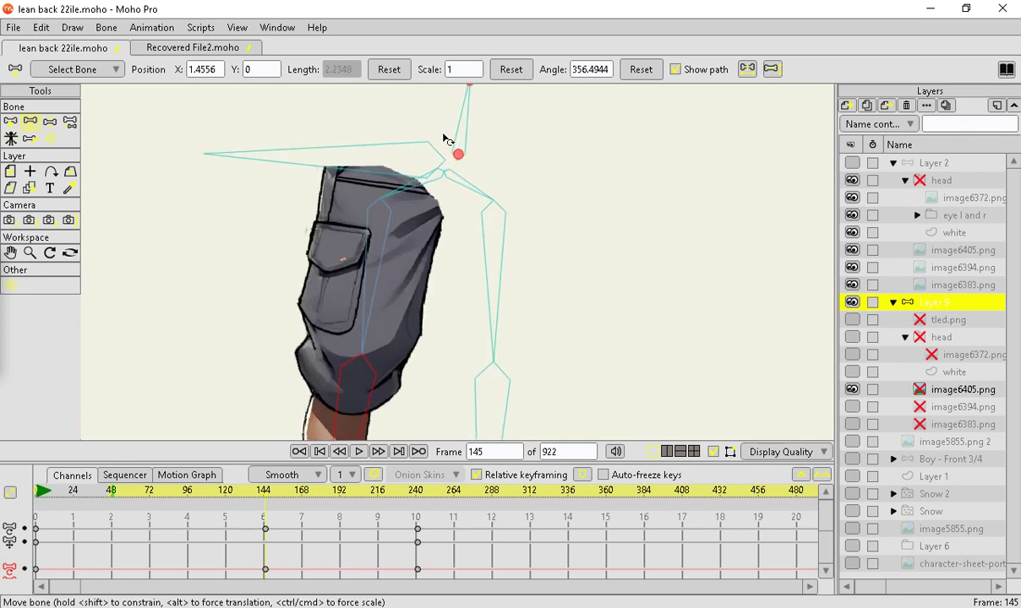
scroll(382, 216, "down", 5)
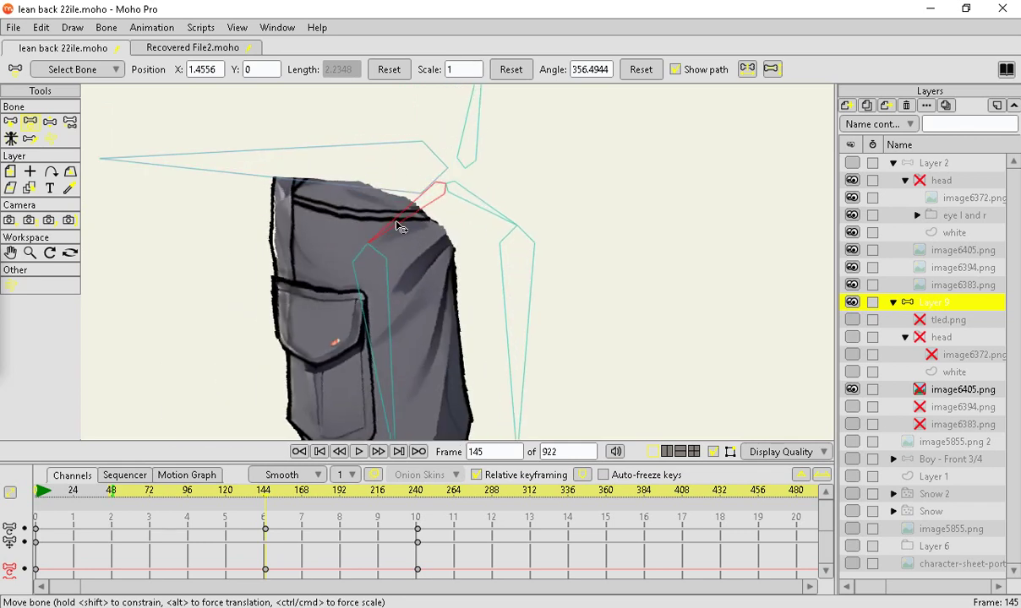
left_click(368, 188)
scroll(338, 321, "up", 3)
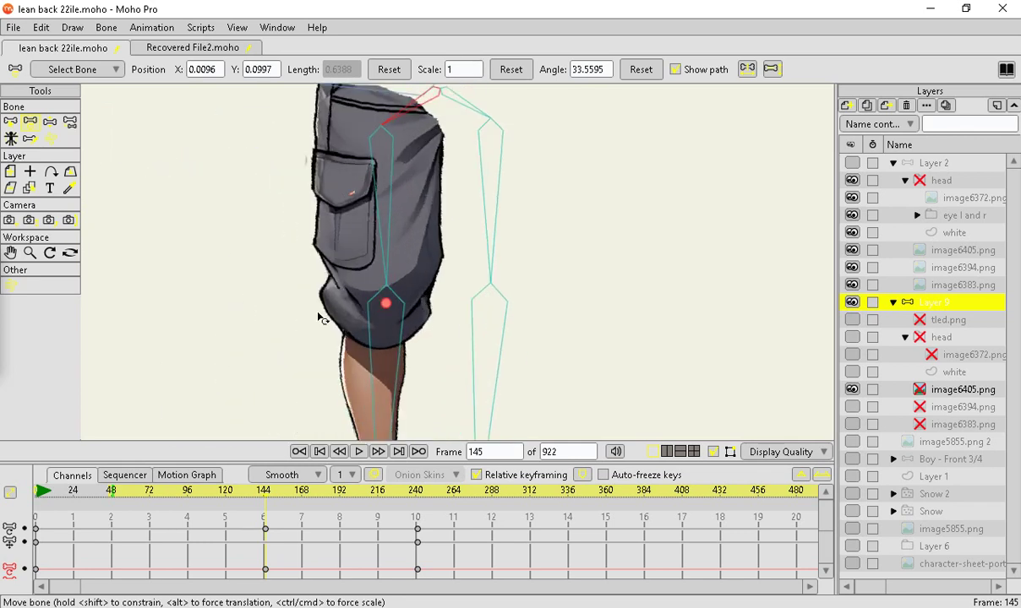
scroll(390, 227, "down", 5)
scroll(420, 326, "up", 2)
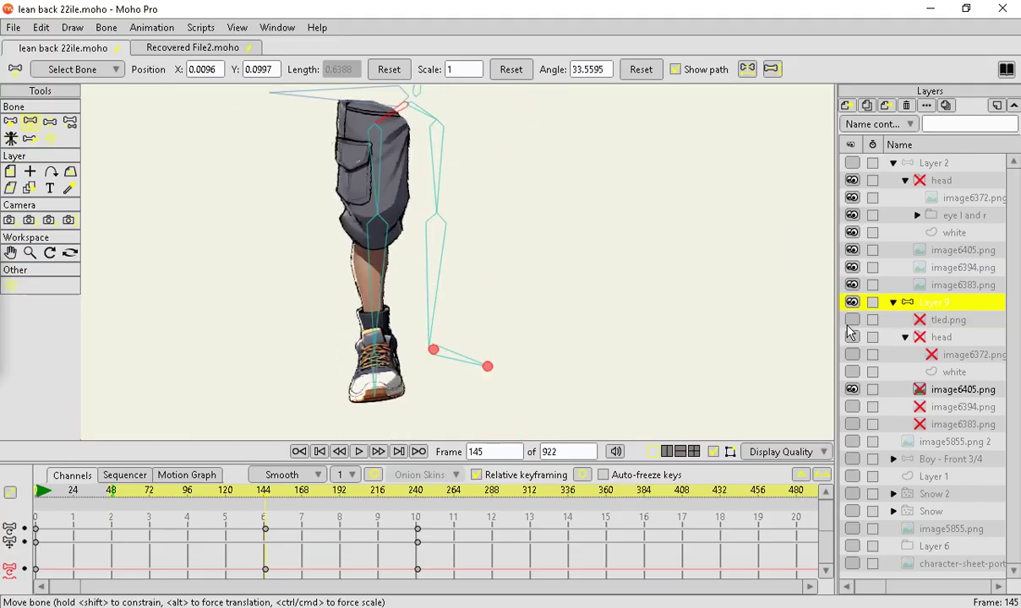
Hide image6405.png and select its thigh, shin and foot bones one after another.
left_click(852, 391)
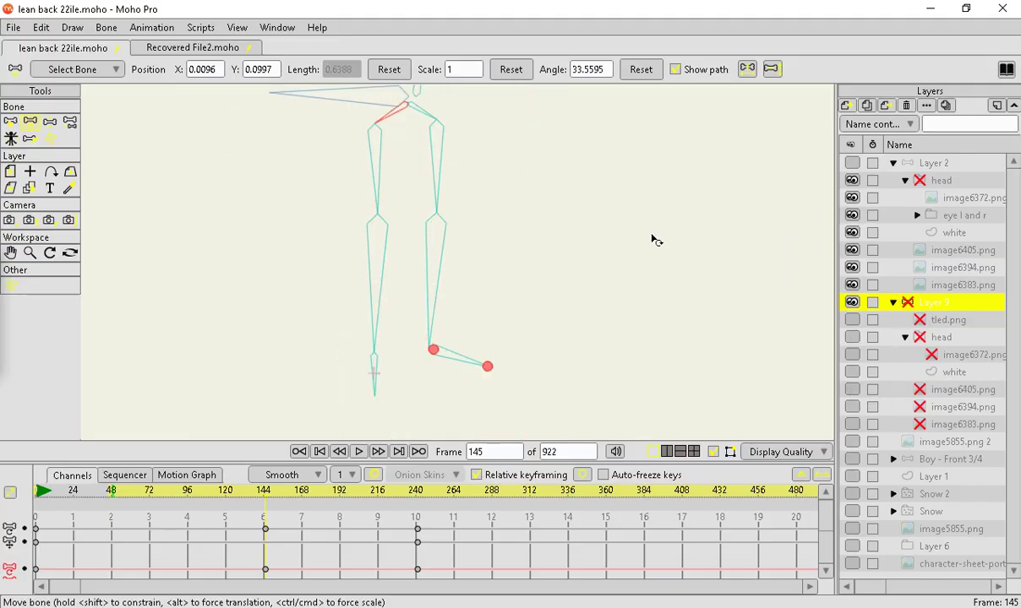
left_click(376, 173)
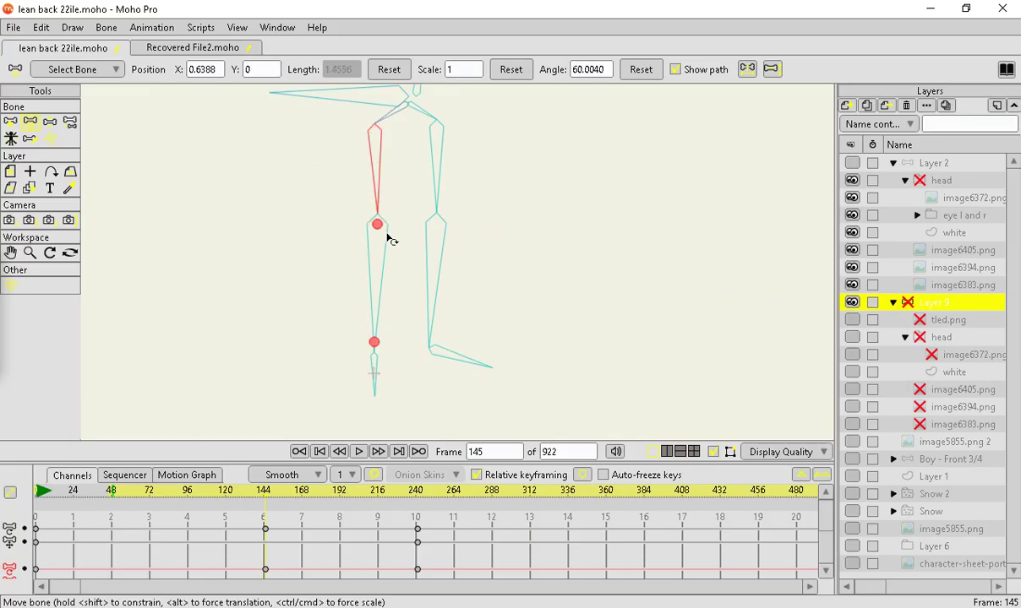
left_click(380, 253)
left_click(373, 378)
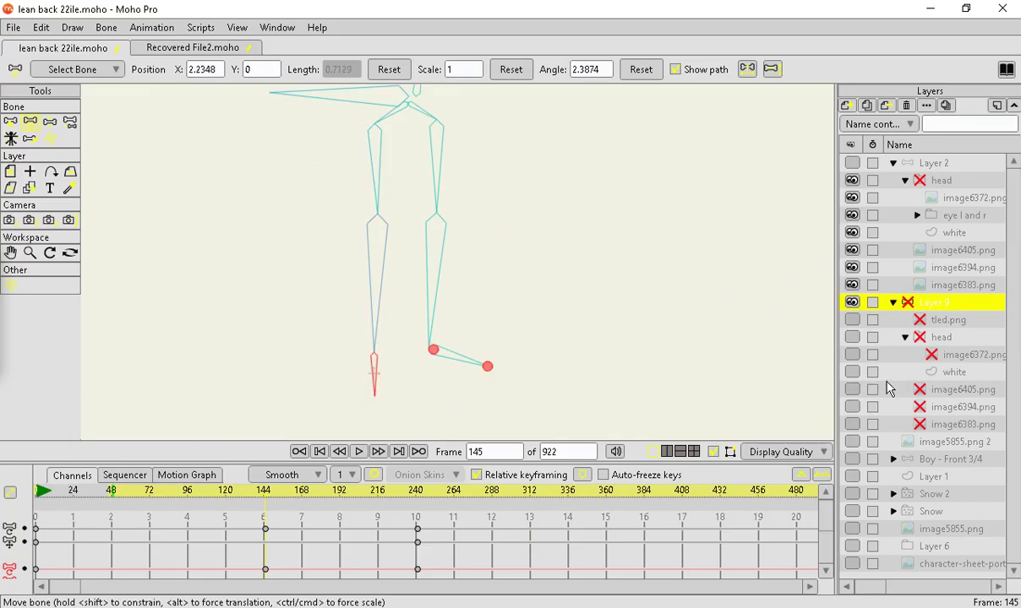
Show the other leg's artwork, image6394.png, over its bones in Layer 9.
left_click(851, 413)
left_click(851, 412)
left_click(850, 408)
left_click(850, 408)
left_click(851, 408)
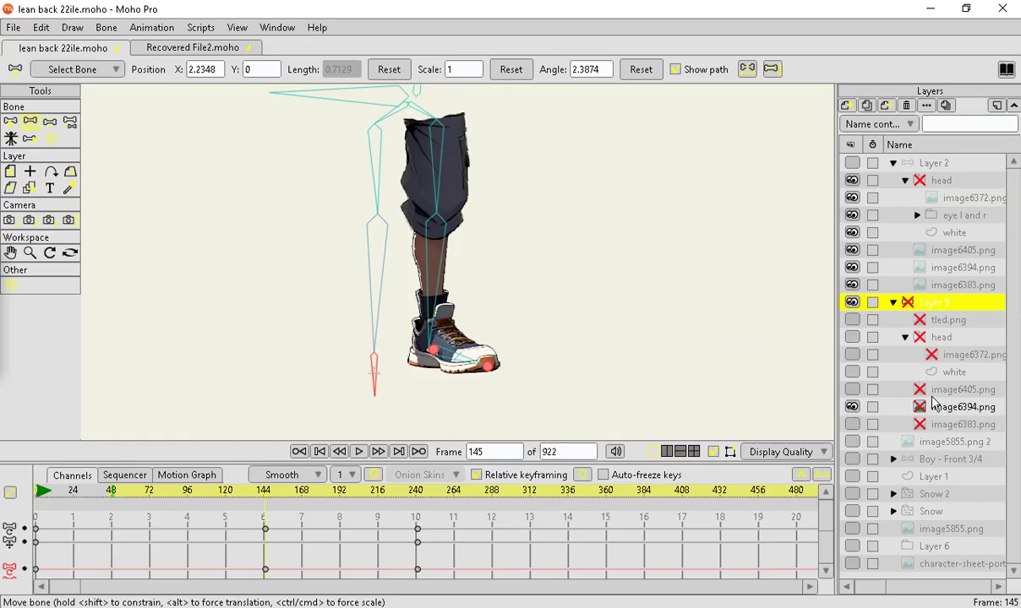
scroll(447, 111, "up", 2)
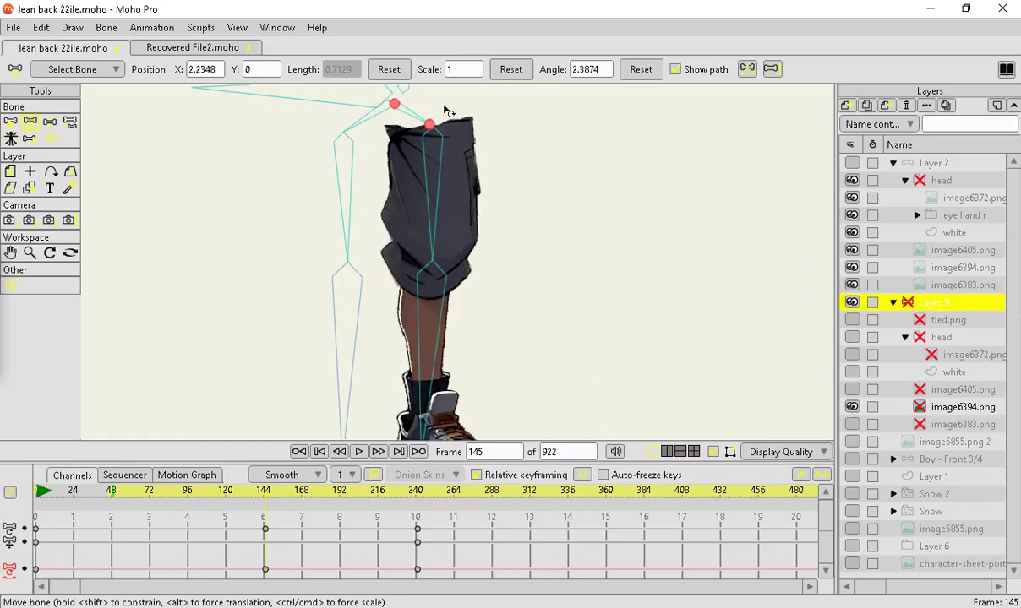
Select the hip, thigh, shin and foot bones of the image6394.png leg in turn to inspect the chain.
left_click(412, 117)
left_click(432, 195)
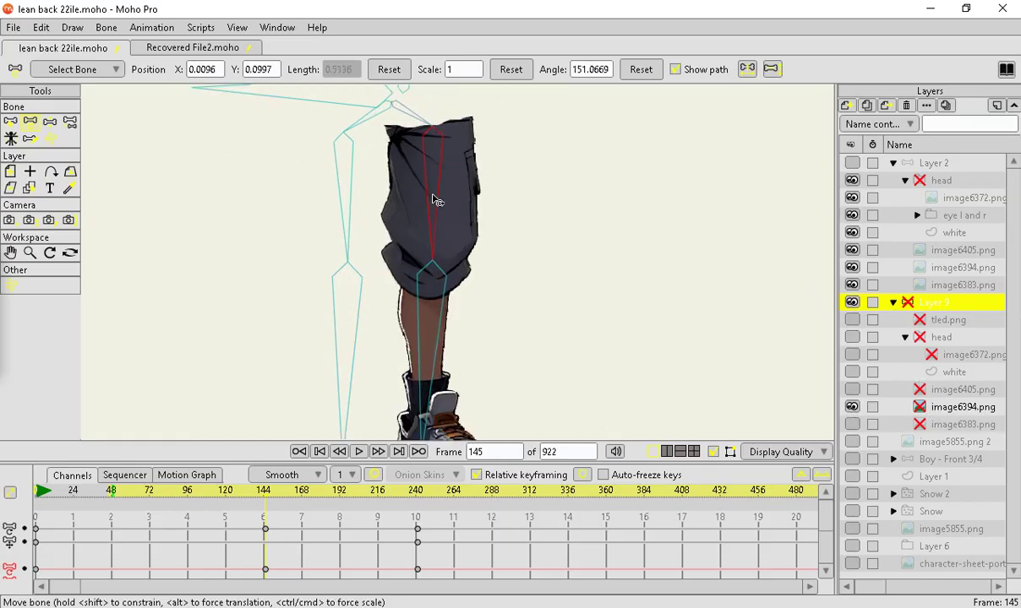
scroll(429, 199, "down", 1)
scroll(396, 342, "up", 2)
left_click(448, 369)
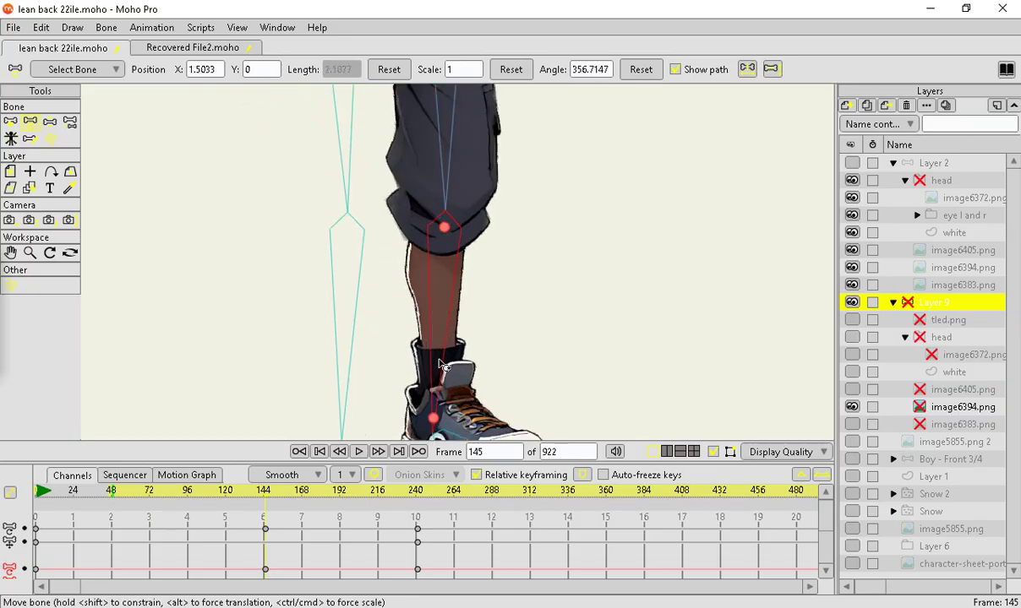
scroll(392, 335, "down", 2)
scroll(389, 413, "up", 2)
left_click(469, 374)
scroll(470, 375, "down", 2)
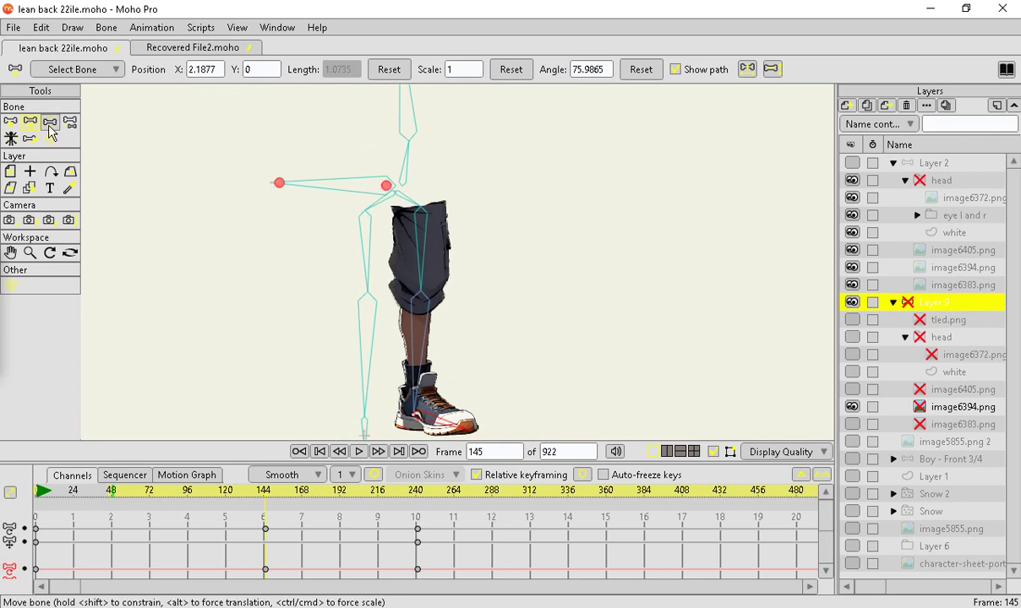
Swing the image6394.png leg's shin bone back and forth to test the knee bend, rotating it to about 338°.
scroll(436, 302, "up", 1)
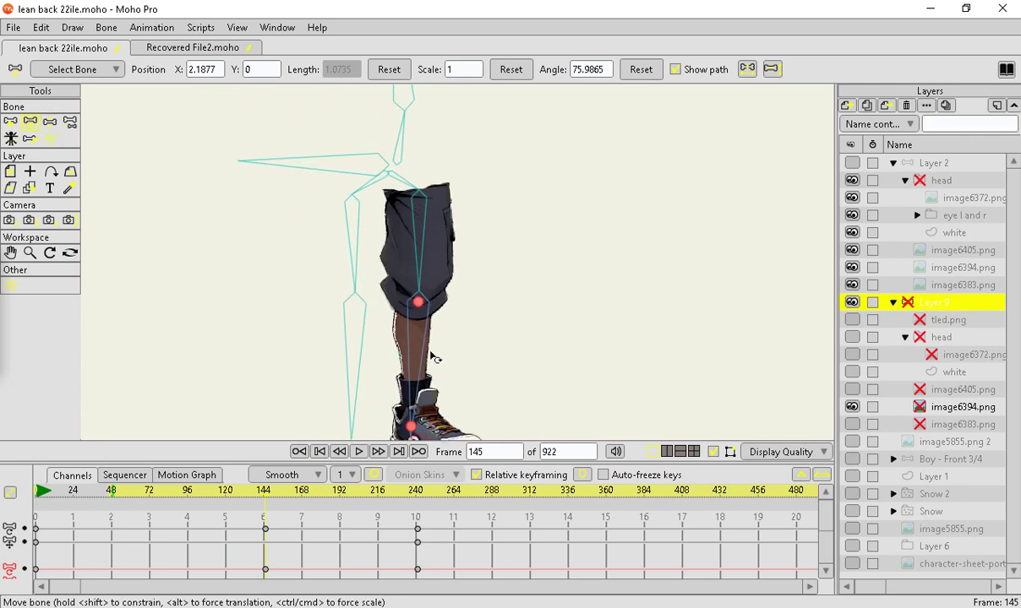
mouse_move(406, 360)
left_mouse_down()
mouse_move(386, 351)
mouse_move(419, 360)
left_mouse_up()
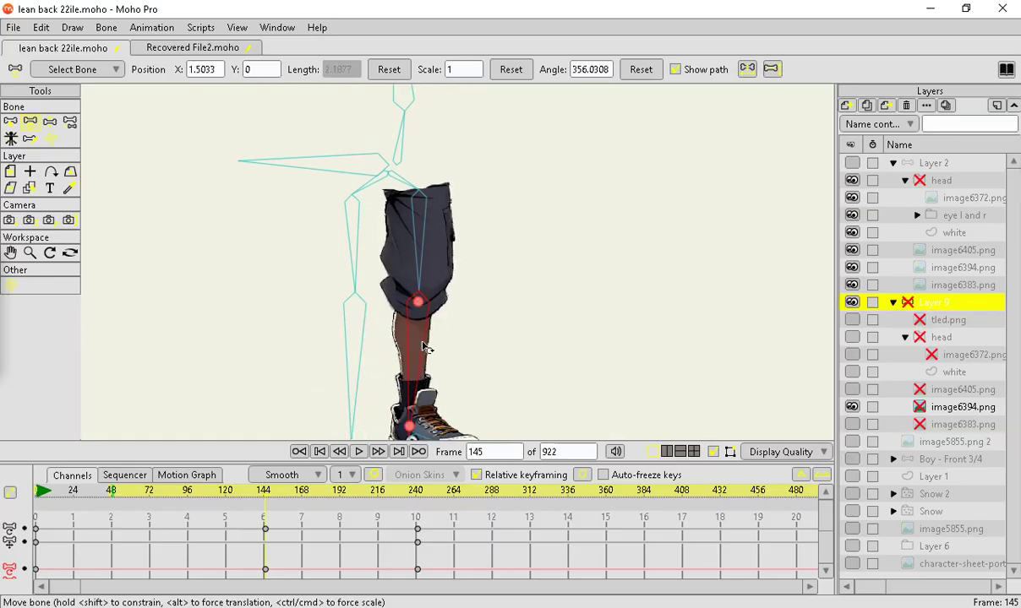
left_click_drag(411, 253, 468, 253)
scroll(402, 209, "up", 4)
scroll(402, 198, "up", 3)
mouse_move(417, 384)
left_mouse_down()
mouse_move(432, 370)
mouse_move(394, 405)
mouse_move(387, 399)
mouse_move(403, 398)
left_mouse_up()
scroll(308, 123, "down", 4)
scroll(321, 245, "up", 4)
scroll(367, 211, "down", 5)
scroll(384, 325, "up", 5)
left_click_drag(415, 349, 455, 347)
left_click_drag(333, 221, 278, 213)
scroll(313, 309, "down", 5)
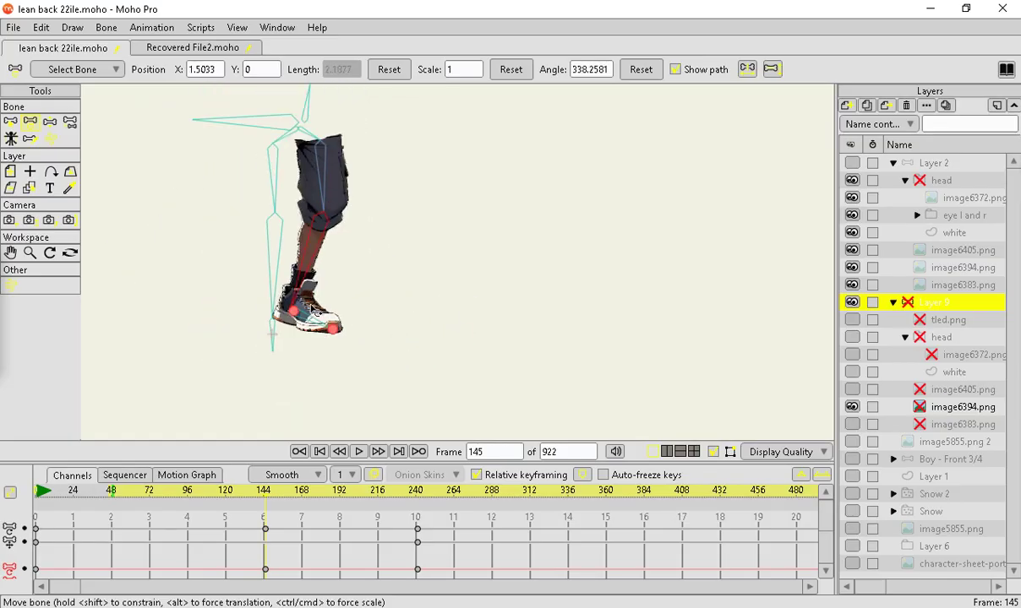
Swing the image6394.png leg's shin bone forward and rotate its foot bone to about 67.5°.
scroll(314, 312, "up", 5)
scroll(313, 266, "down", 2)
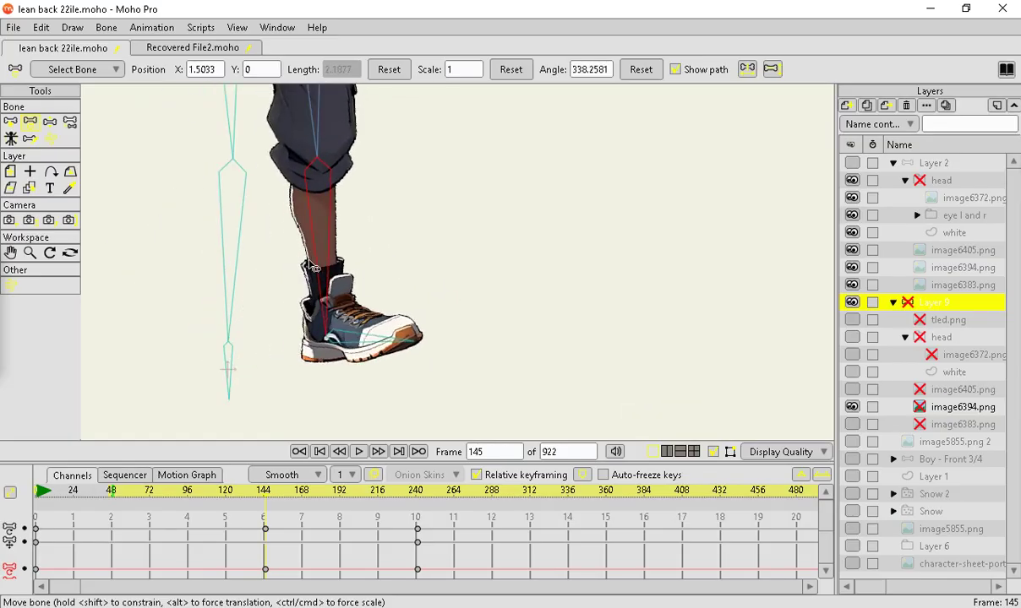
left_click_drag(356, 338, 362, 340)
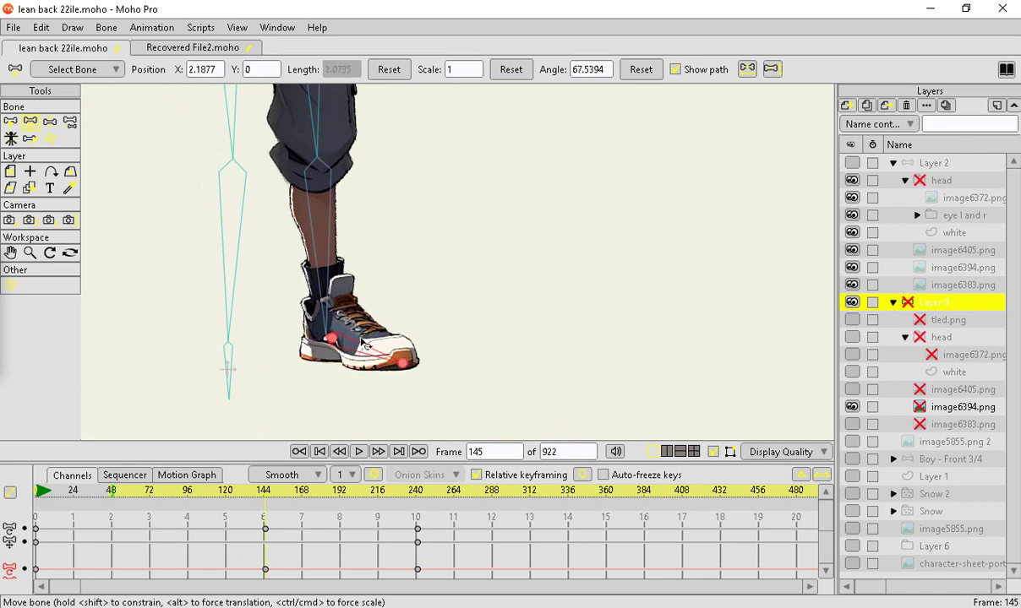
Hide the image6394.png leg artwork so that only Layer 9's bones remain in view.
scroll(365, 344, "down", 2)
scroll(387, 159, "up", 6)
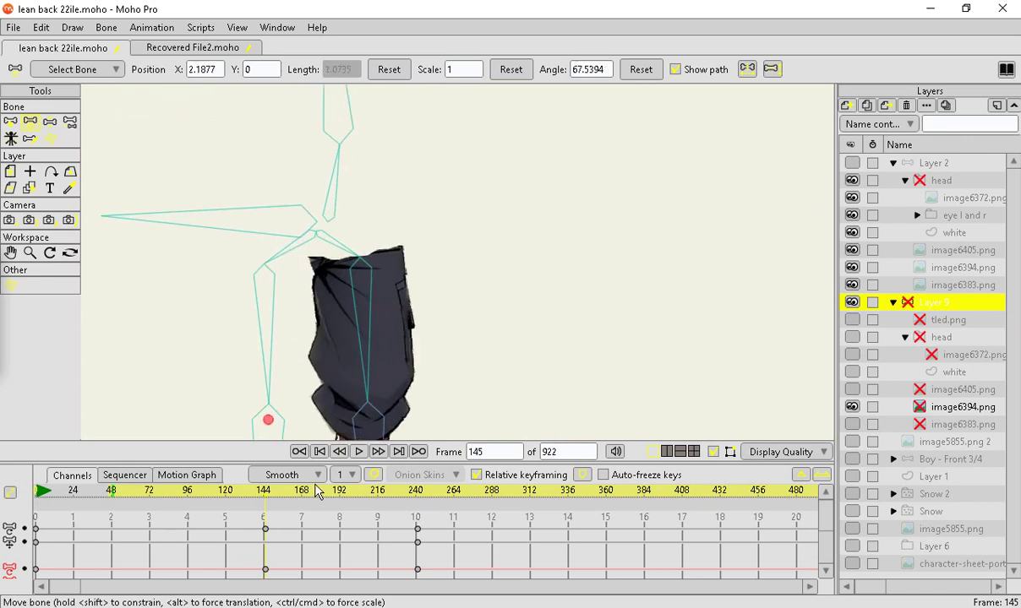
scroll(315, 492, "down", 2)
scroll(693, 304, "down", 2)
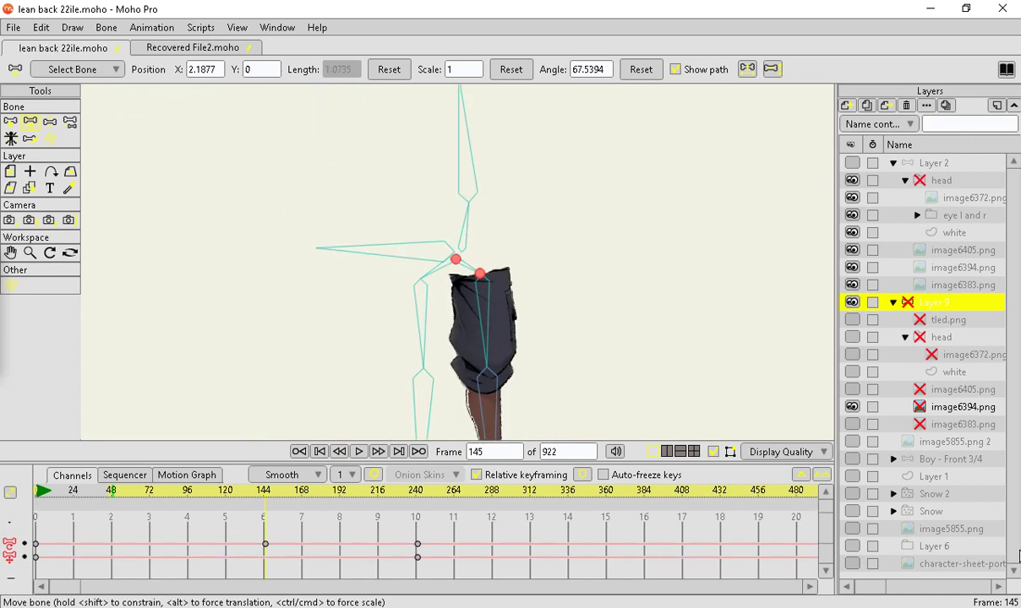
left_click(852, 408)
scroll(550, 389, "down", 5)
scroll(545, 385, "up", 1)
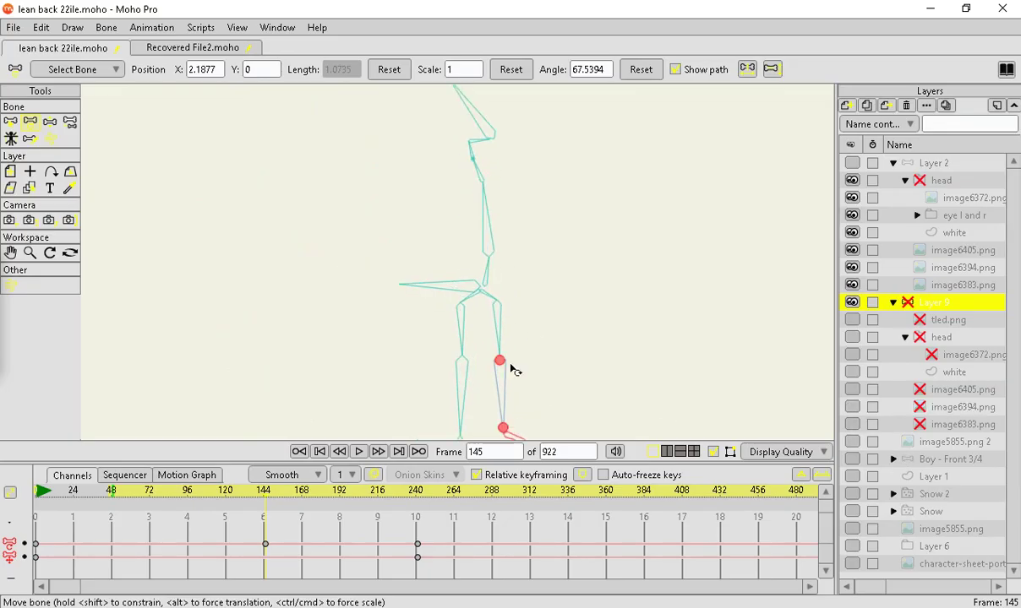
Select the neck, upper-chest, torso and sideways hip bones of Layer 9 in turn to inspect the body chain.
scroll(528, 140, "up", 3)
scroll(549, 161, "down", 2)
scroll(457, 192, "up", 2)
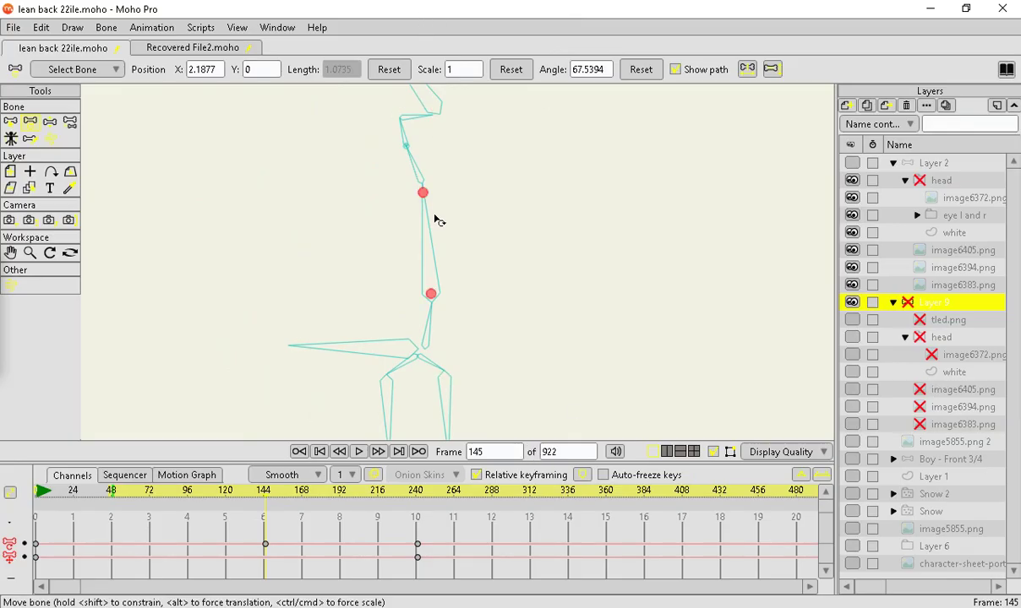
left_click(406, 143)
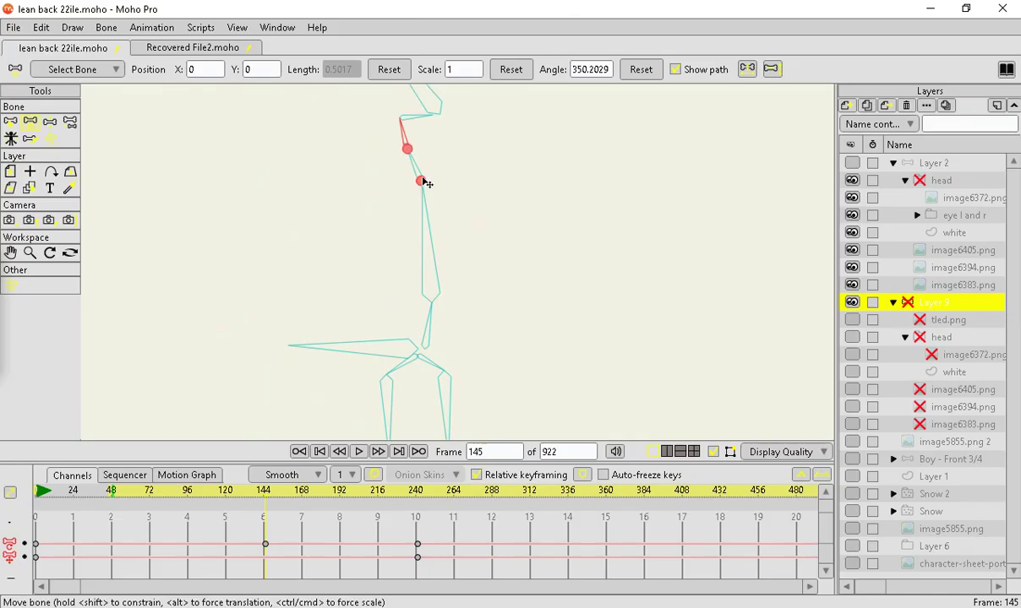
left_click(422, 172)
left_click(432, 236)
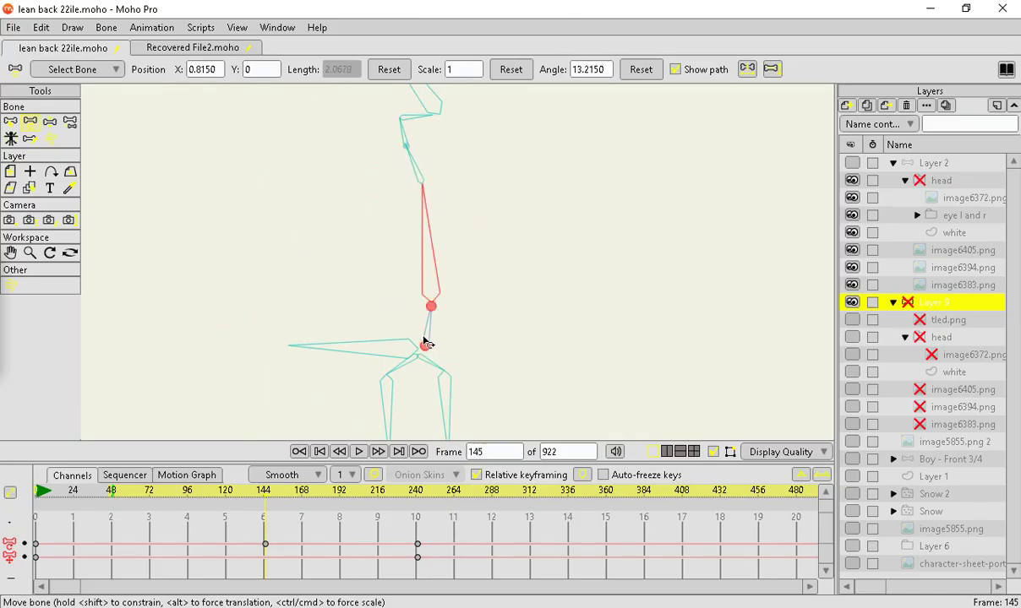
left_click(336, 346)
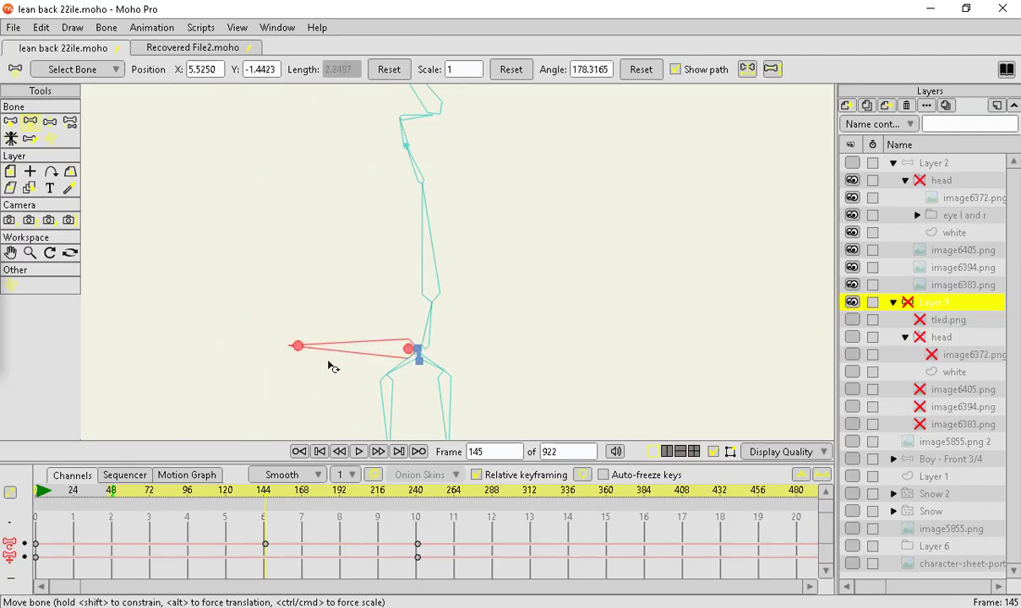
Show the coat artwork, image6383.png, over its bones in Layer 9.
left_click(852, 390)
left_click(851, 389)
left_click(852, 407)
left_click(852, 409)
left_click(851, 425)
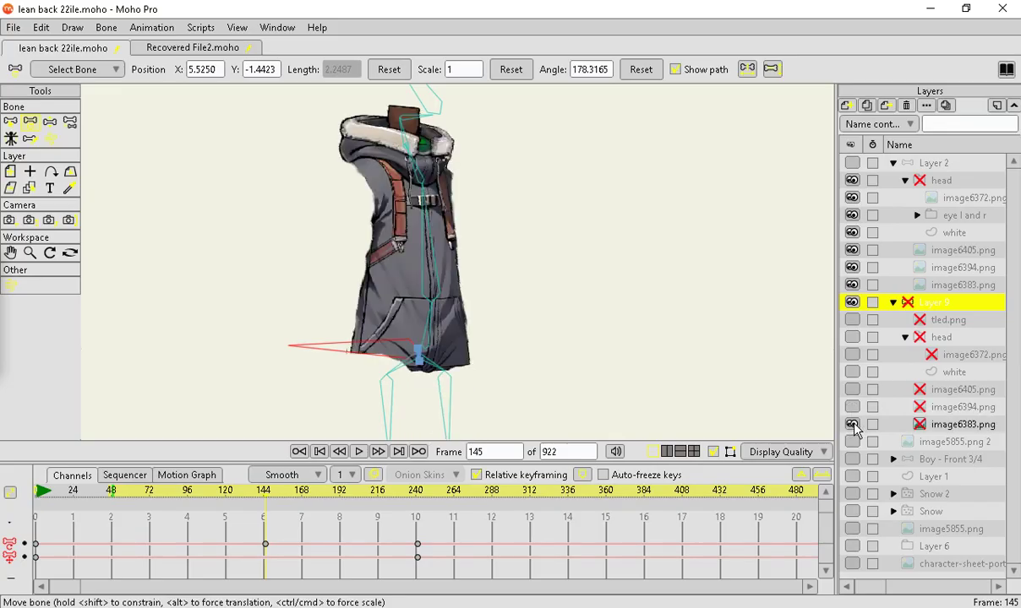
scroll(414, 357, "up", 2)
scroll(414, 356, "down", 5)
scroll(370, 260, "up", 7)
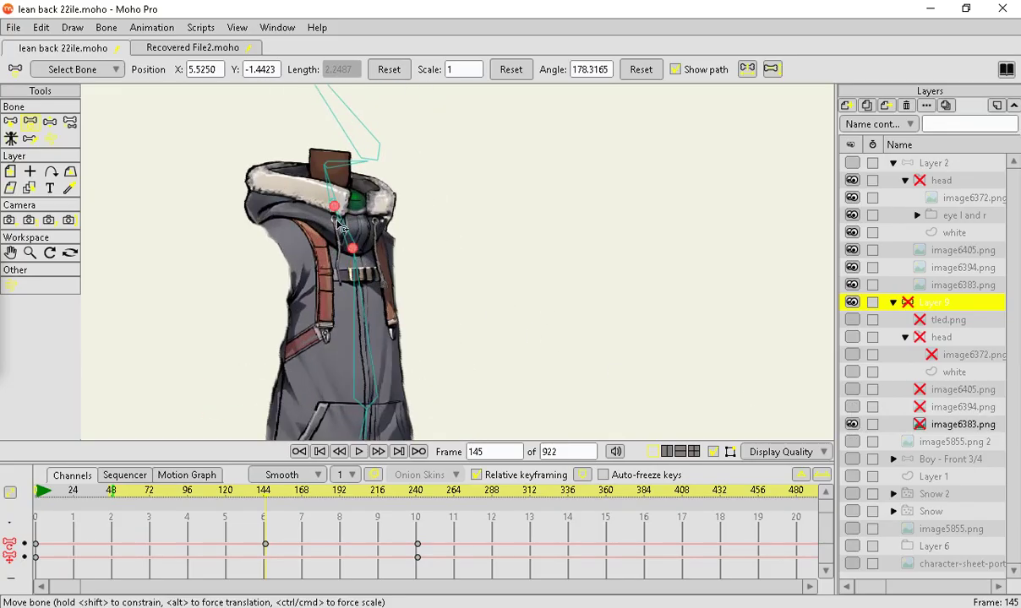
Select the neck and upper-chest bones around the coat's collar to inspect how they fit the artwork.
scroll(370, 255, "down", 4)
scroll(354, 204, "up", 5)
left_click(315, 193)
scroll(327, 176, "down", 2)
scroll(344, 234, "up", 3)
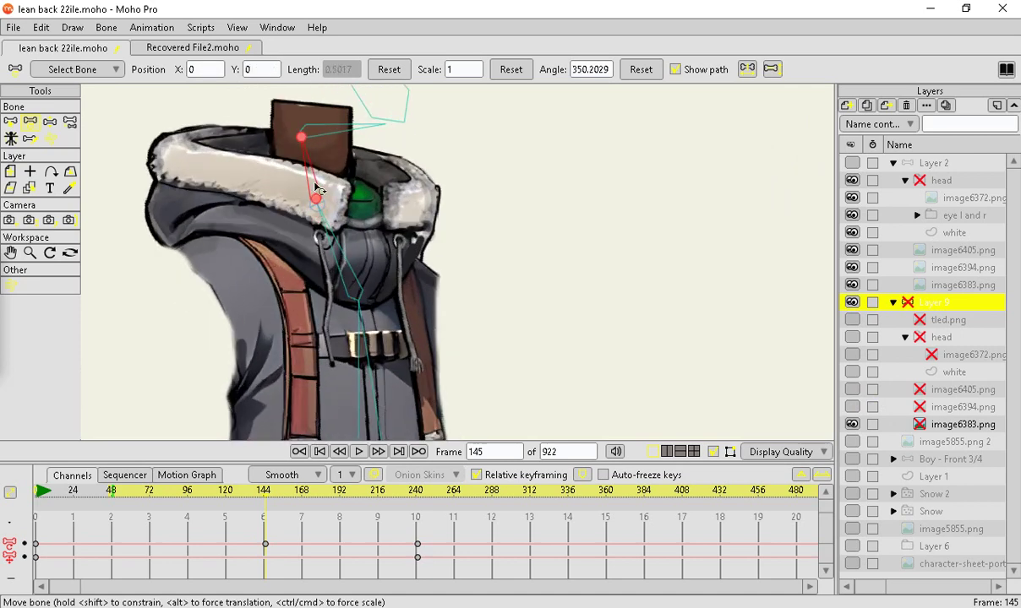
left_click(342, 275)
scroll(428, 144, "down", 2)
scroll(428, 145, "down", 4)
scroll(426, 198, "up", 3)
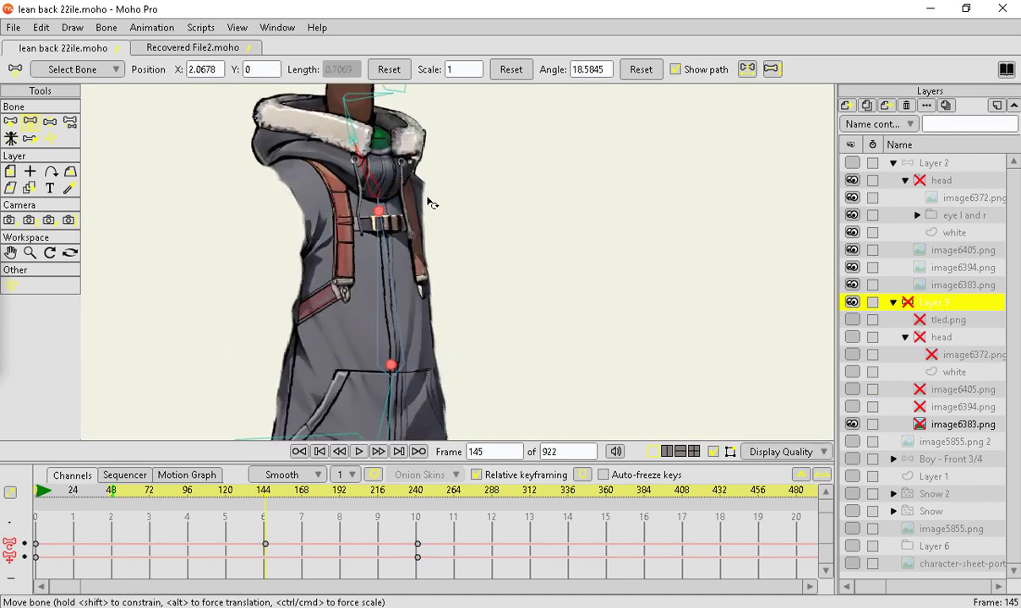
Test the coat's bend by rotating the torso bone to about 10.5° and the lower-spine bone to about 247.9°.
left_click(355, 264)
scroll(420, 121, "down", 3)
scroll(387, 362, "up", 1)
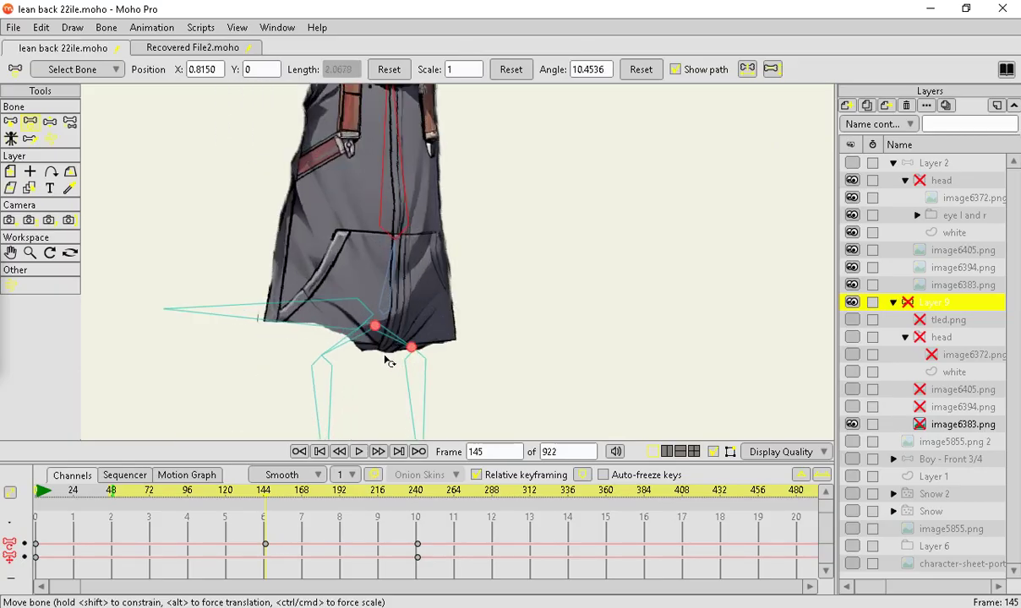
scroll(400, 292, "down", 1)
scroll(401, 291, "up", 1)
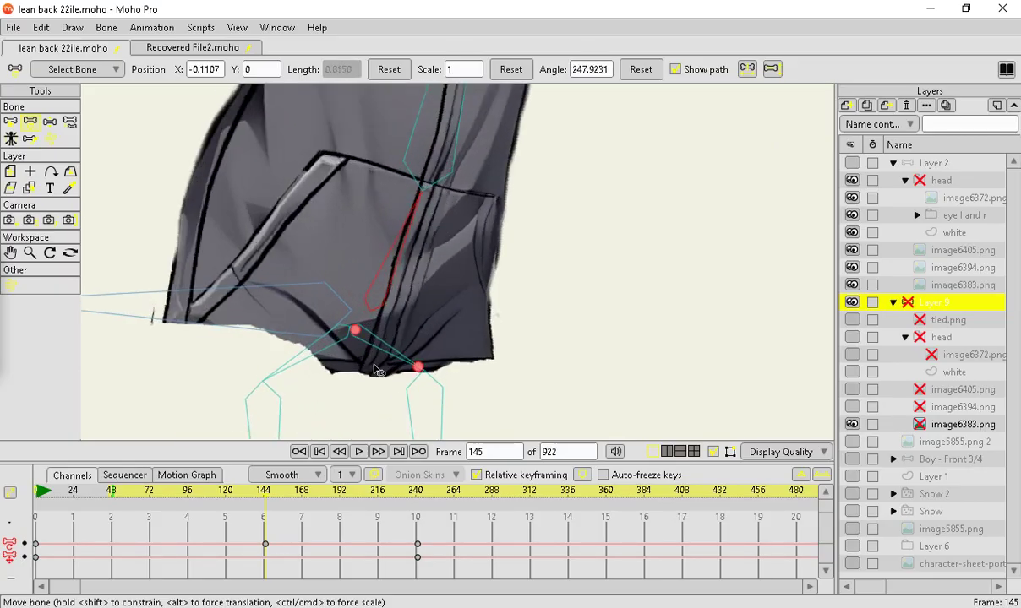
Swing the sideways hip bone and rotate the lower-spine bone to about 254.1° to test the bend of the coat.
left_click(205, 302)
scroll(232, 317, "down", 1)
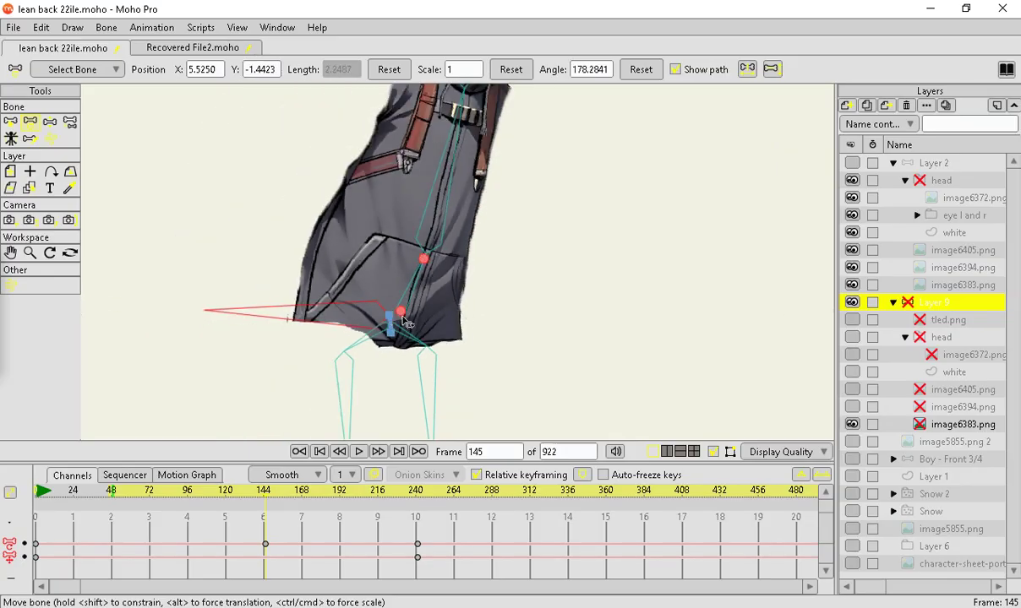
left_click_drag(262, 314, 287, 356)
scroll(287, 368, "down", 3)
scroll(291, 373, "up", 2)
scroll(353, 339, "up", 5)
left_click_drag(361, 323, 357, 325)
scroll(353, 347, "down", 5)
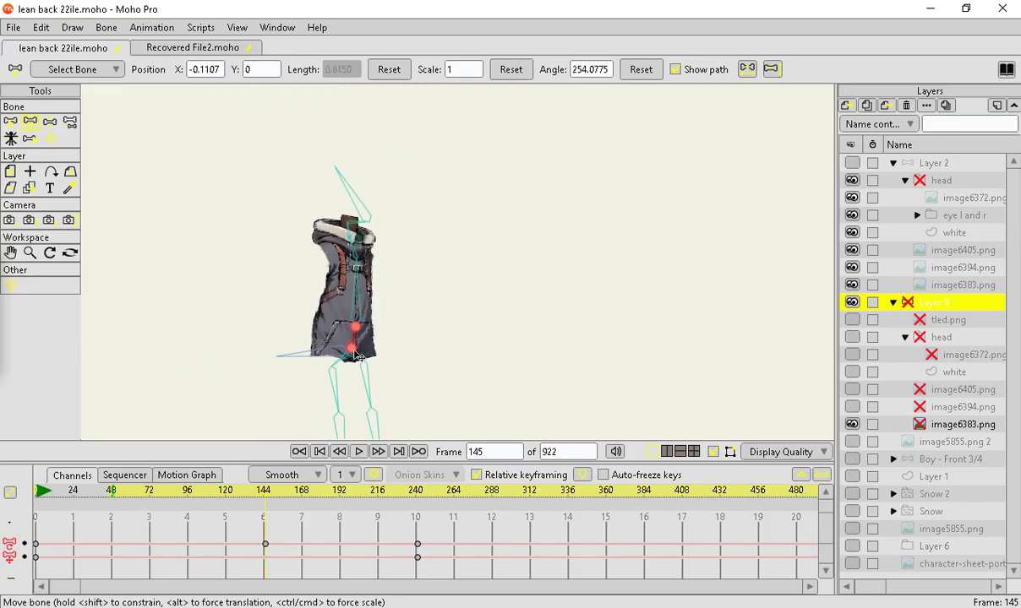
Tilt the torso, neck and sideways hip bones under the coat, to about 11°, 353.3° and 188.8° respectively.
scroll(366, 287, "up", 2)
left_click(341, 196)
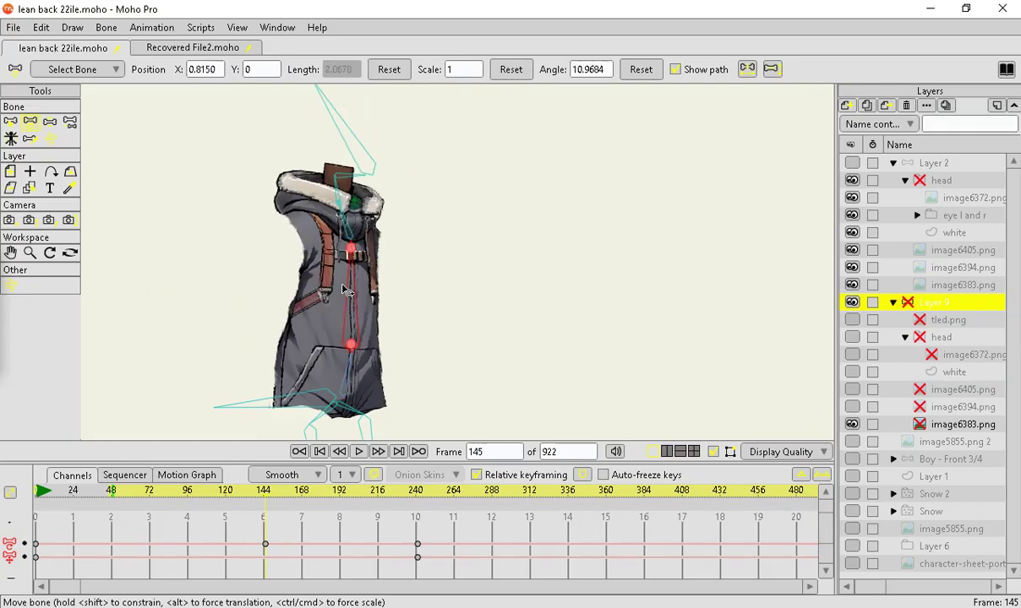
left_click(327, 189)
left_click_drag(328, 188, 335, 184)
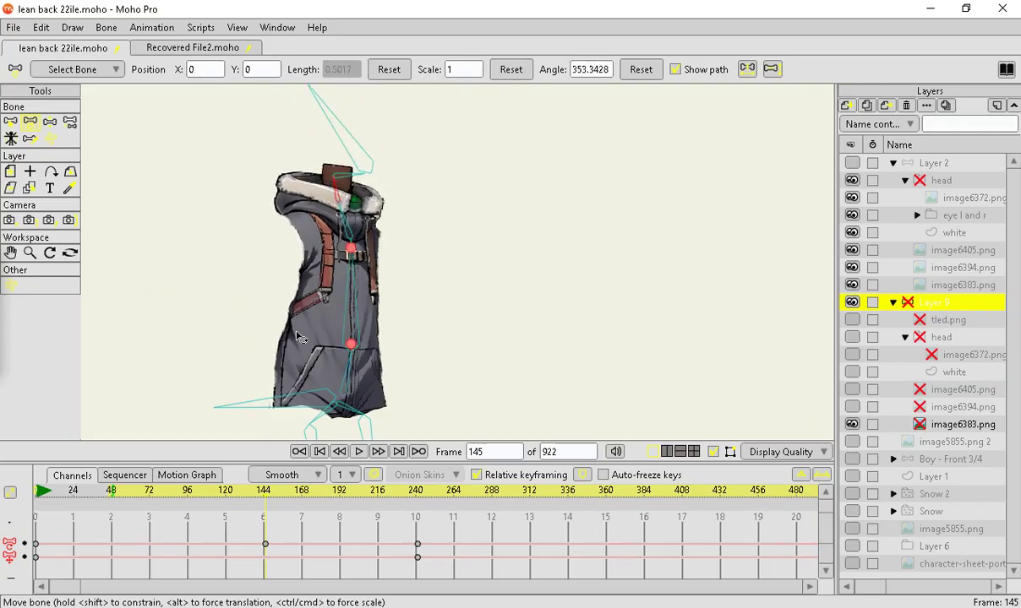
left_click_drag(263, 405, 267, 419)
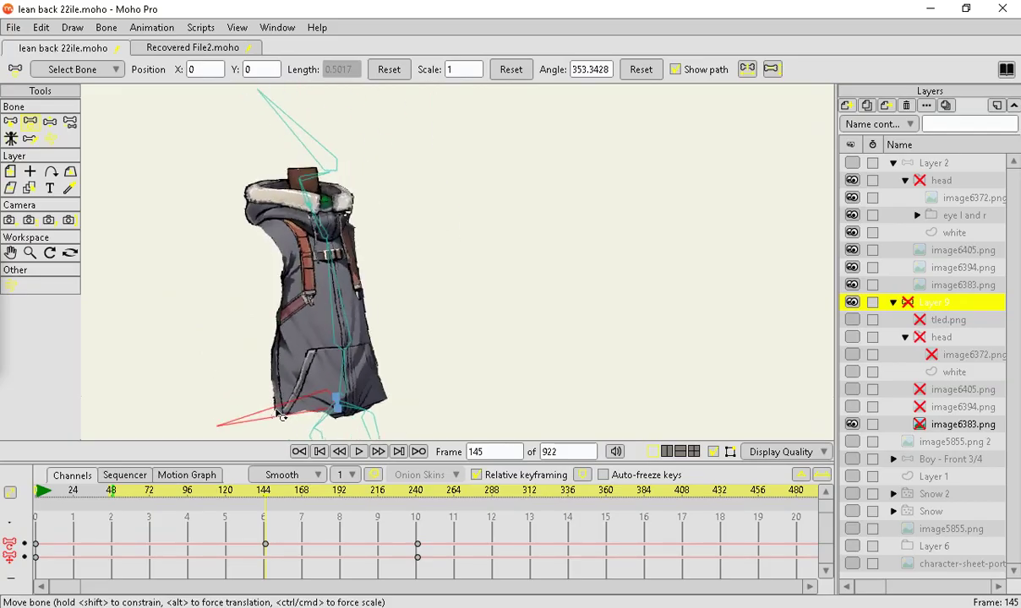
left_click(269, 421)
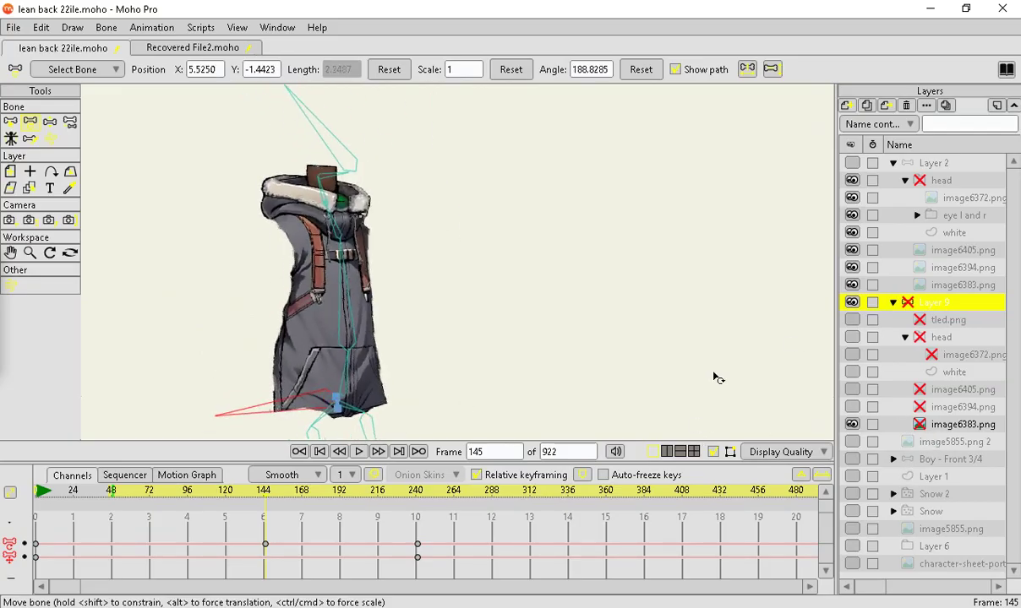
Hide the image6383.png coat and show Layer 9's head group with its white eye shape.
left_click(852, 425)
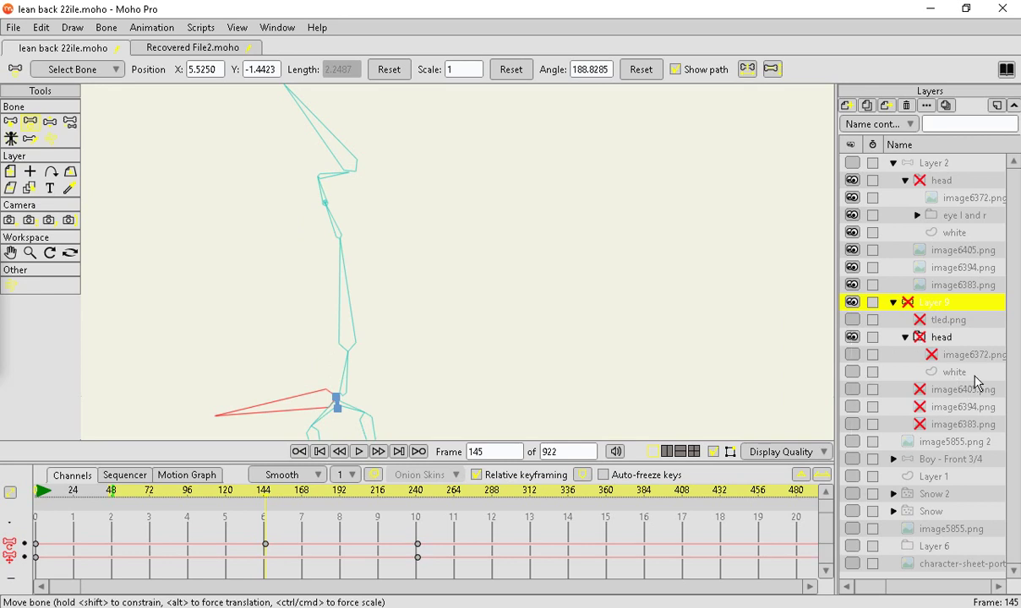
left_click(980, 355)
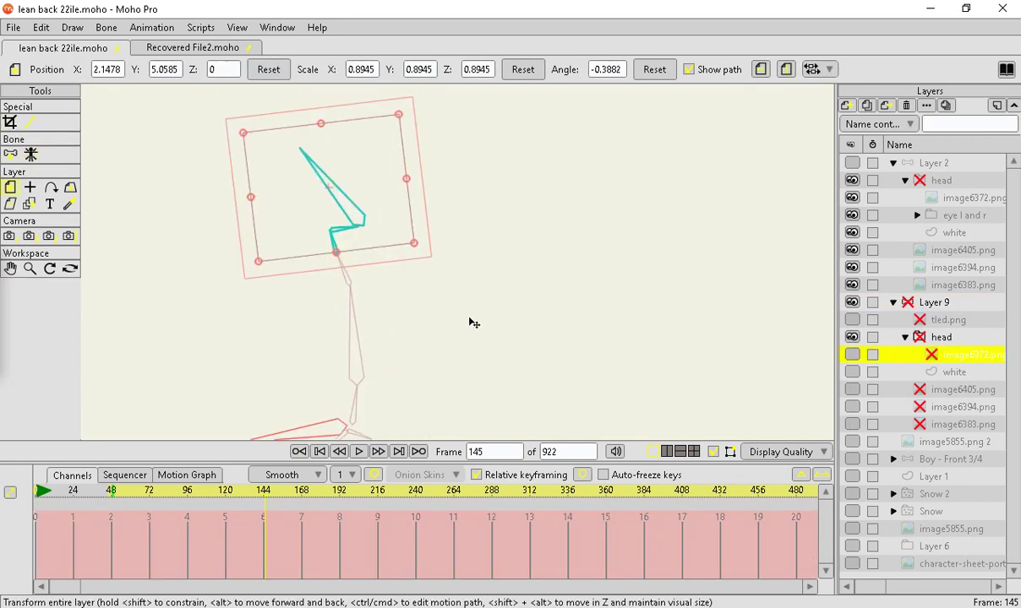
left_click(853, 323)
left_click(852, 323)
left_click(851, 320)
left_click(852, 320)
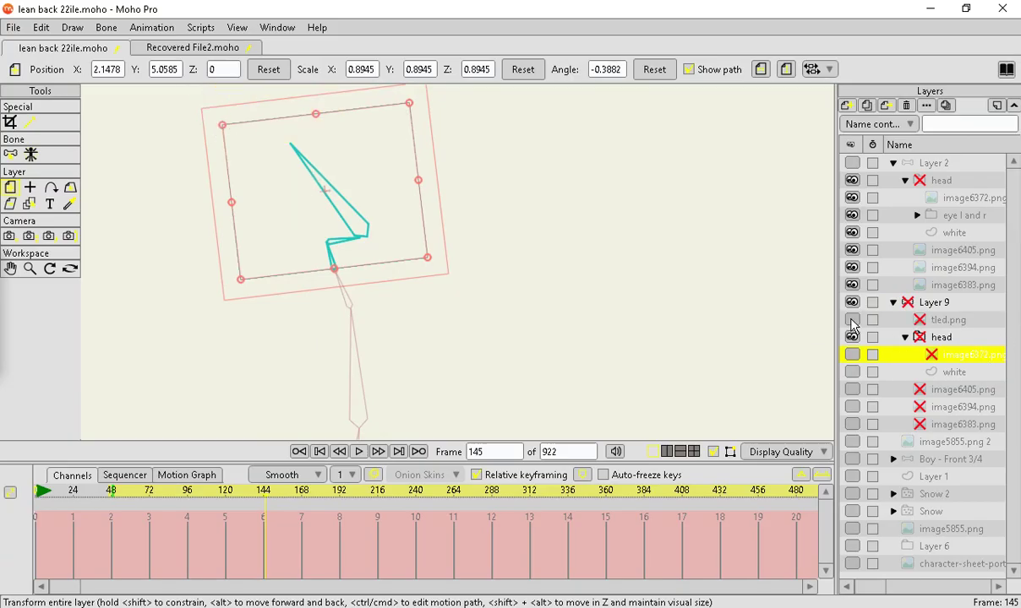
left_click(852, 373)
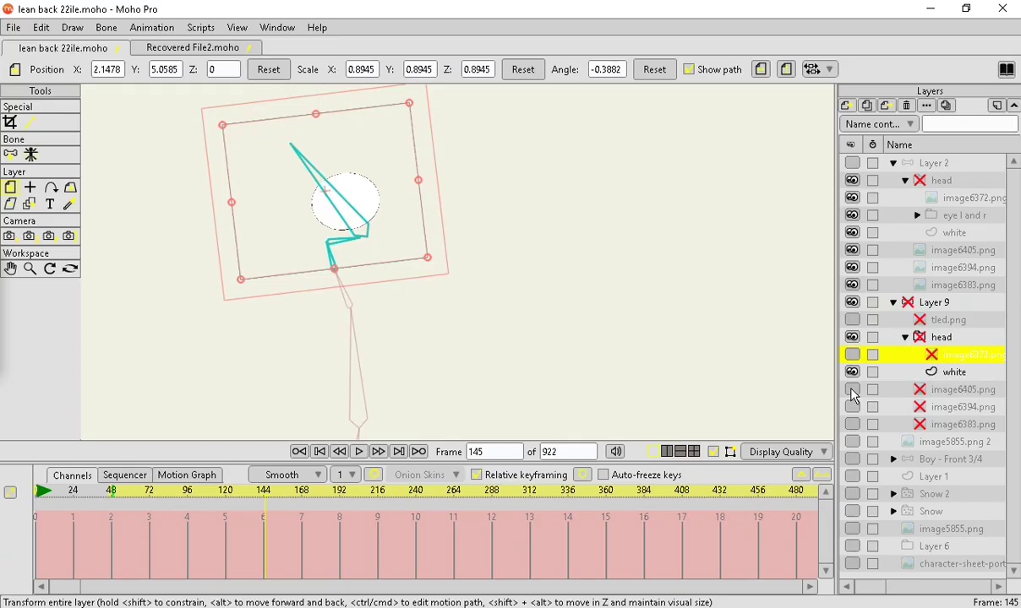
Show the boy in Layer 2 beside the Layer 9 rig and compare the two.
left_click(852, 162)
scroll(586, 311, "down", 9)
scroll(308, 385, "up", 2)
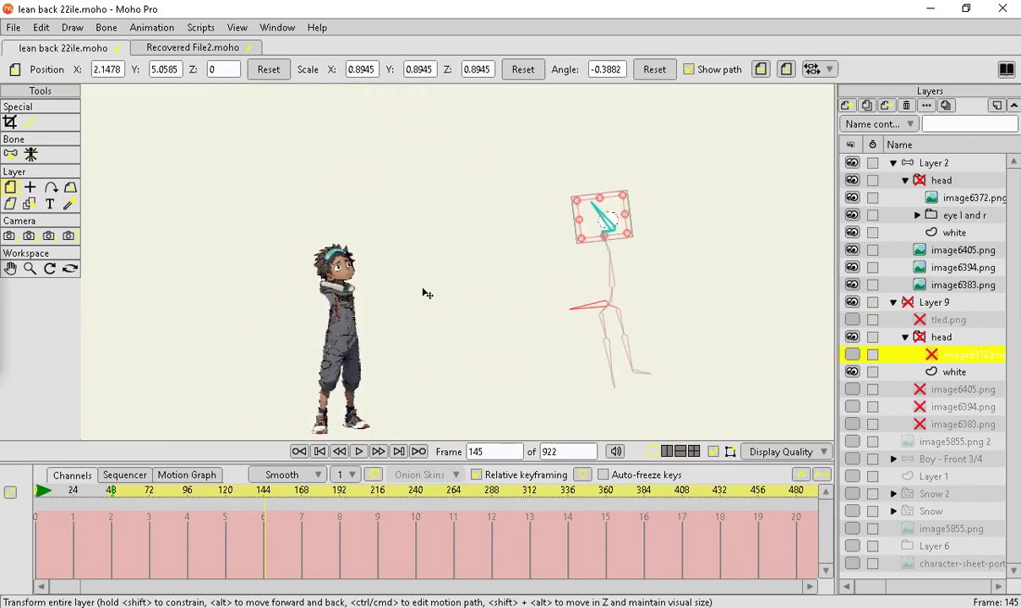
scroll(359, 296, "up", 8)
scroll(226, 313, "down", 3)
scroll(224, 313, "down", 3)
scroll(701, 237, "up", 1)
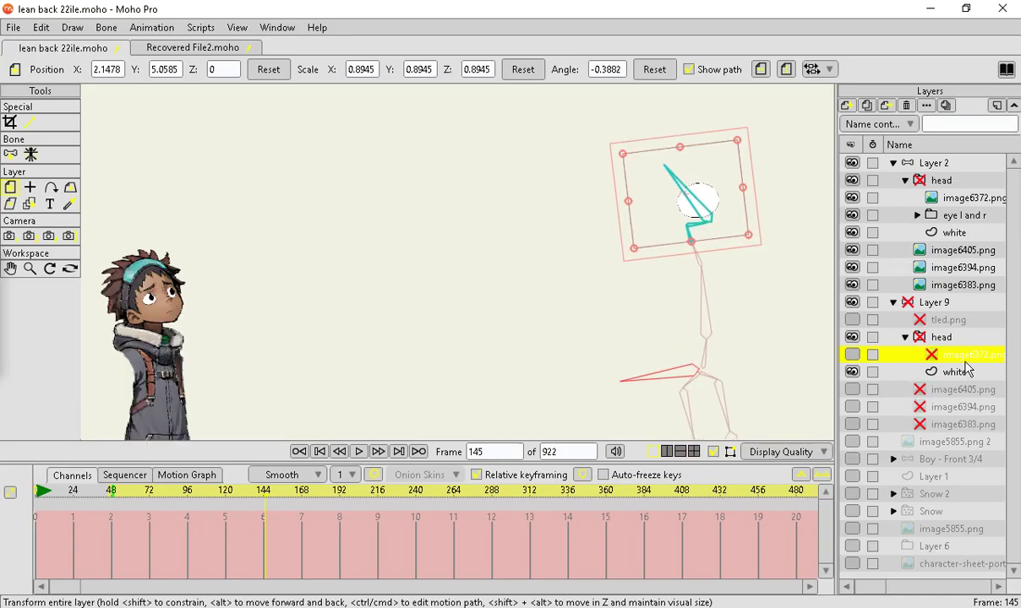
Show the head artwork, image6372.png, in Layer 9 and examine it over the head bones.
left_click(852, 355)
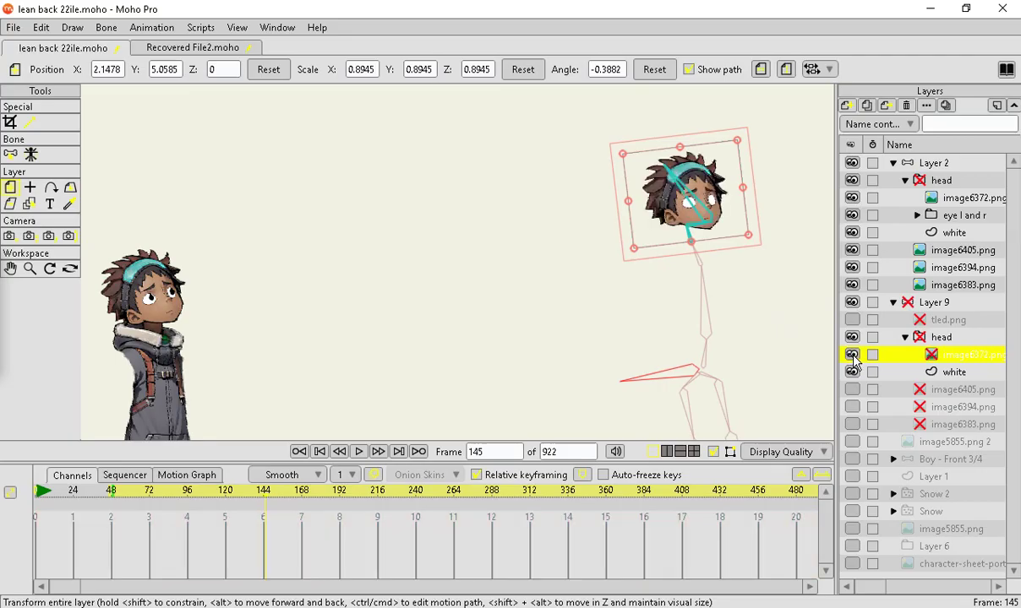
scroll(764, 204, "up", 5)
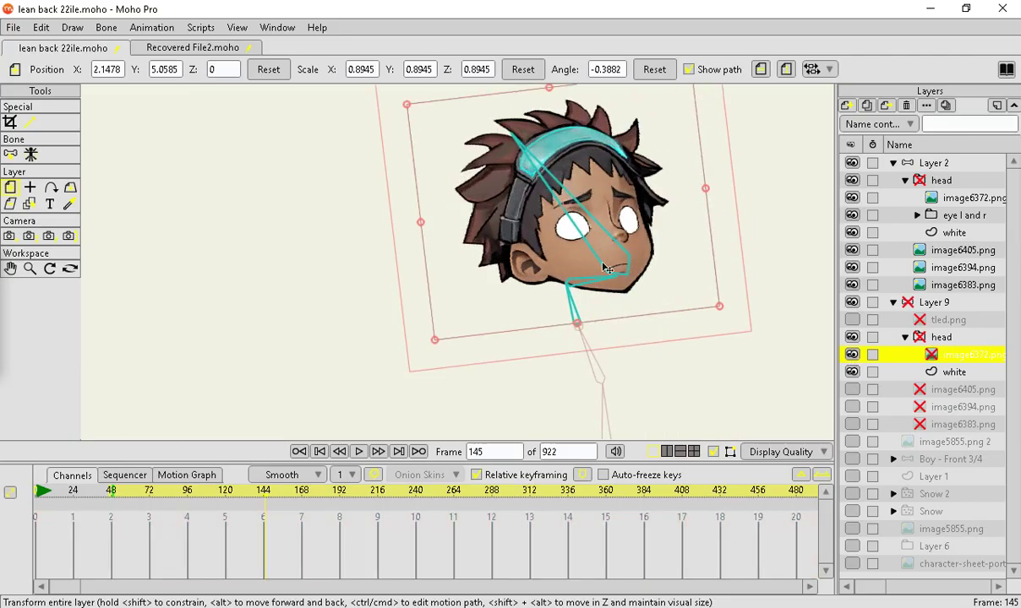
scroll(556, 278, "down", 2)
scroll(556, 278, "up", 3)
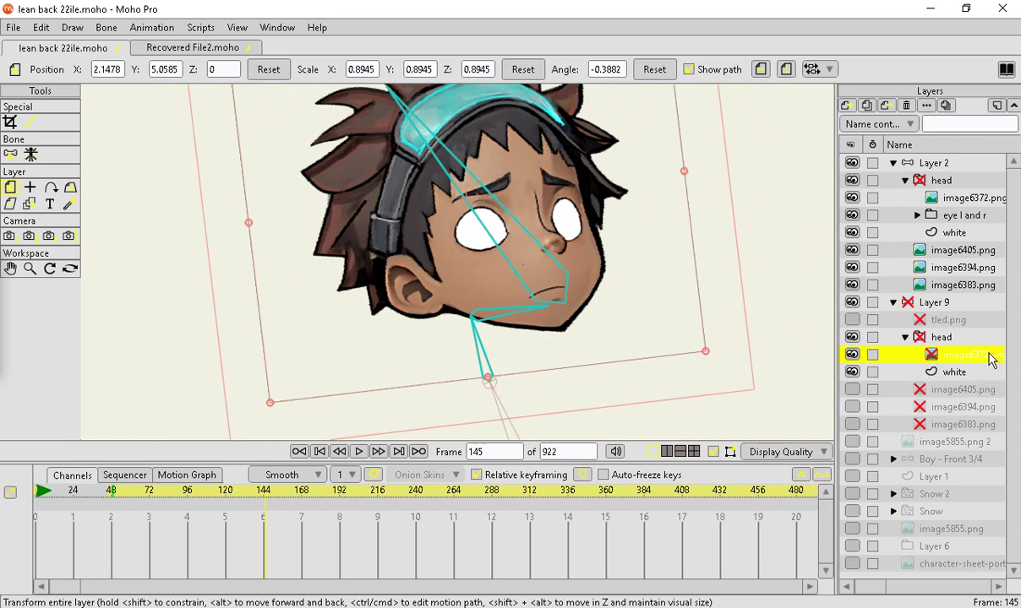
Rotate Layer 9's neck bone to about 352.2° and lower the bone under the chin to about 248.8°.
left_click(934, 303)
scroll(504, 340, "down", 5)
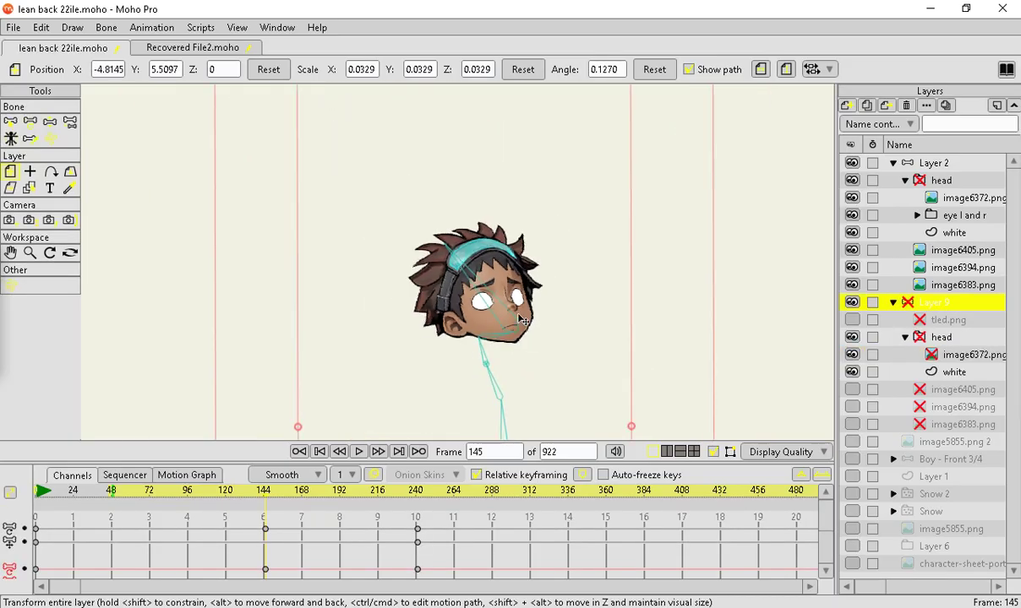
scroll(476, 365, "up", 4)
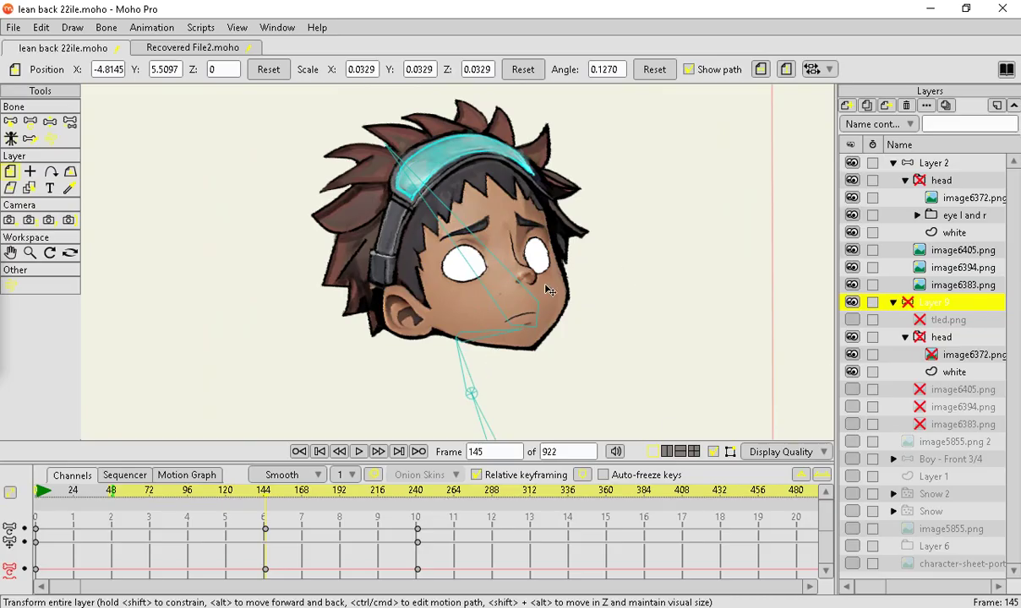
scroll(454, 379, "up", 2)
scroll(418, 271, "down", 2)
scroll(417, 412, "up", 2)
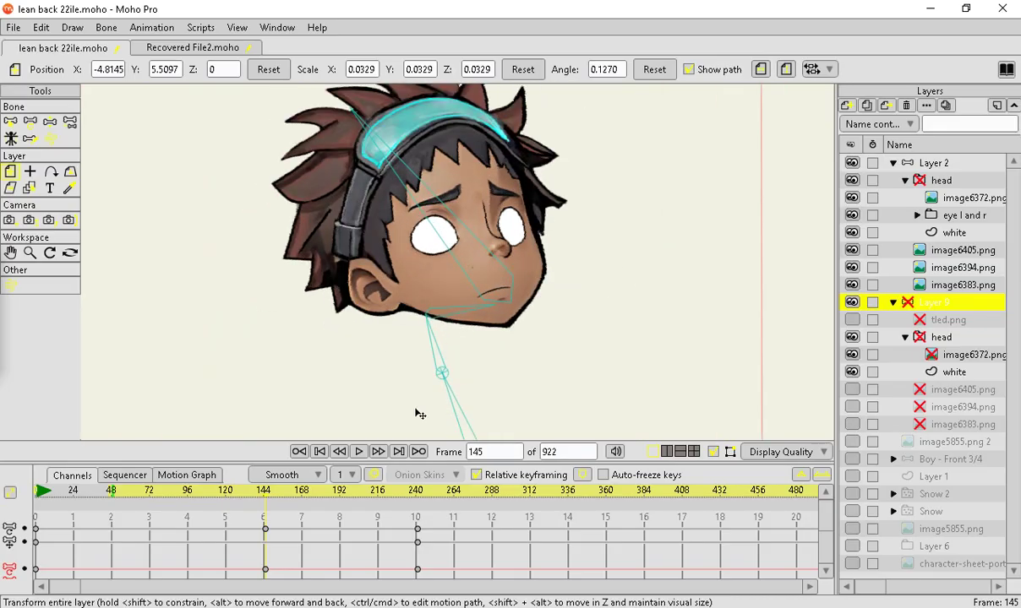
scroll(435, 346, "up", 2)
left_click(31, 121)
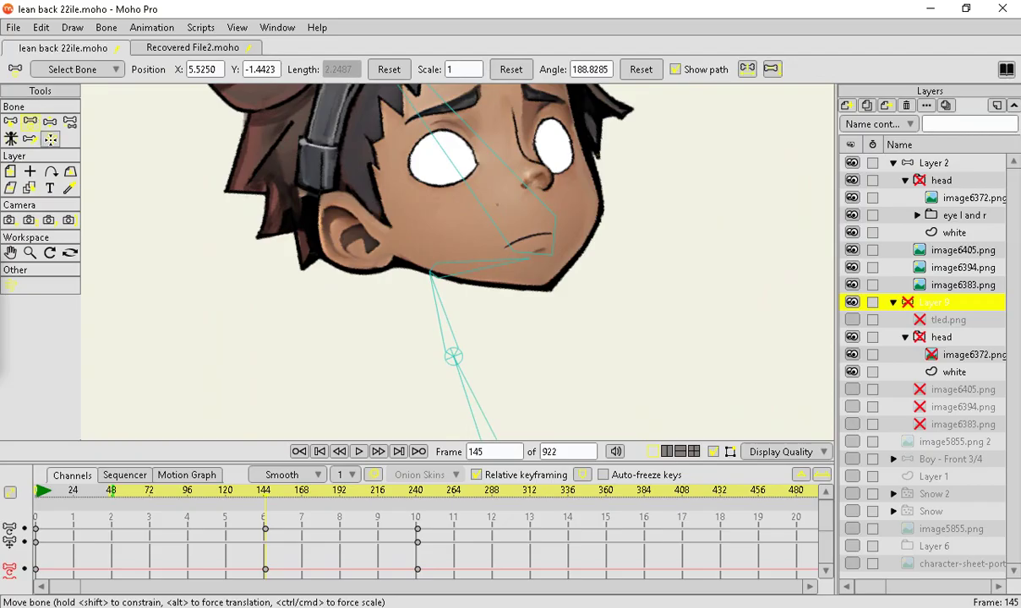
left_click_drag(446, 318, 447, 319)
left_click_drag(517, 263, 520, 286)
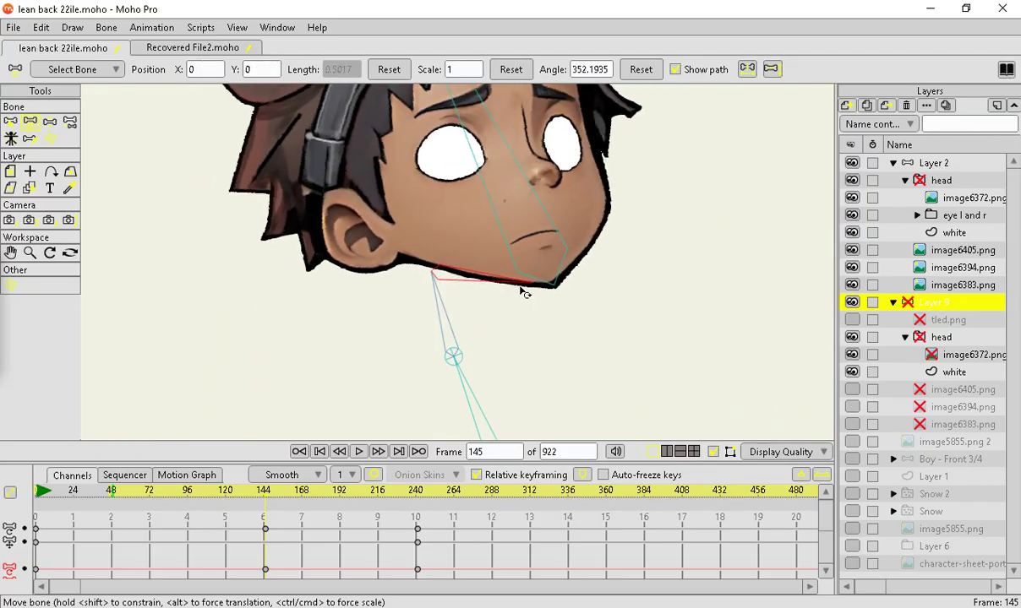
Swing the large head bone running through the face to about 117.6°.
scroll(455, 358, "down", 4)
left_click(495, 207)
scroll(497, 205, "up", 2)
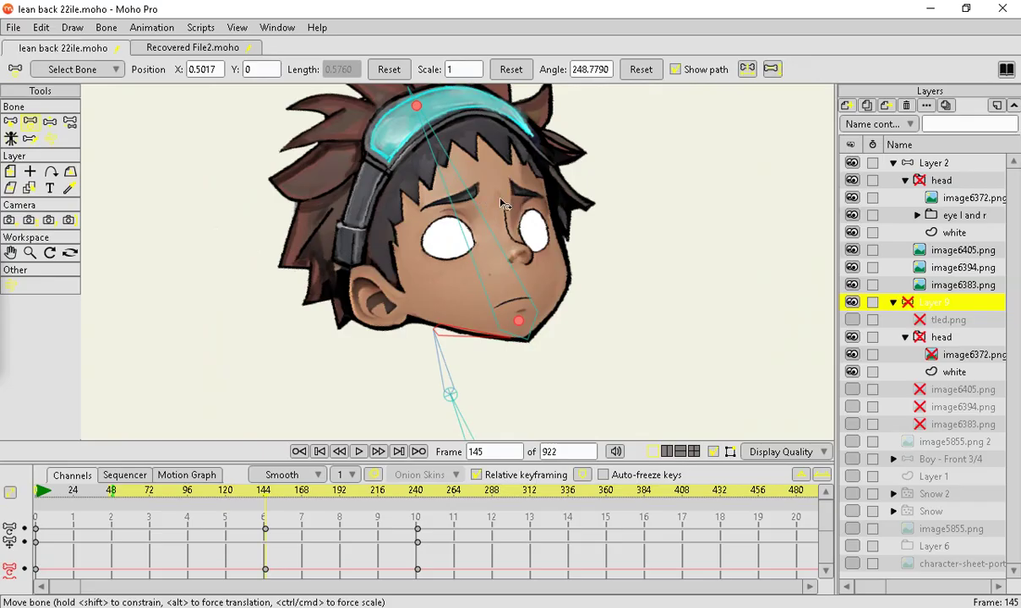
left_click_drag(431, 135, 461, 173)
scroll(463, 382, "up", 2)
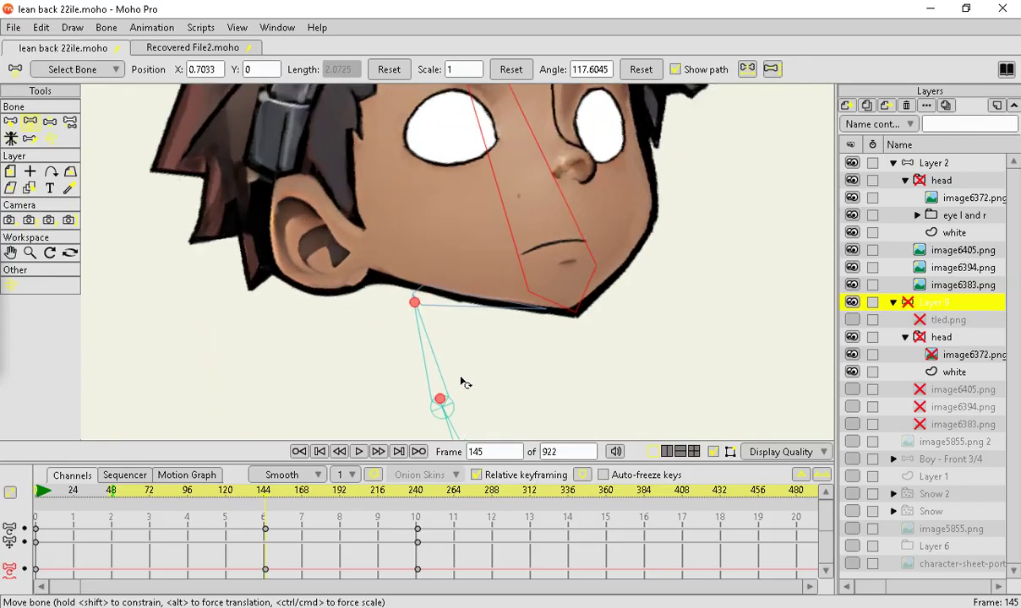
Rotate Layer 9's neck bone to about 351.7° and move the playhead to frame 168.
left_click_drag(432, 344, 440, 382)
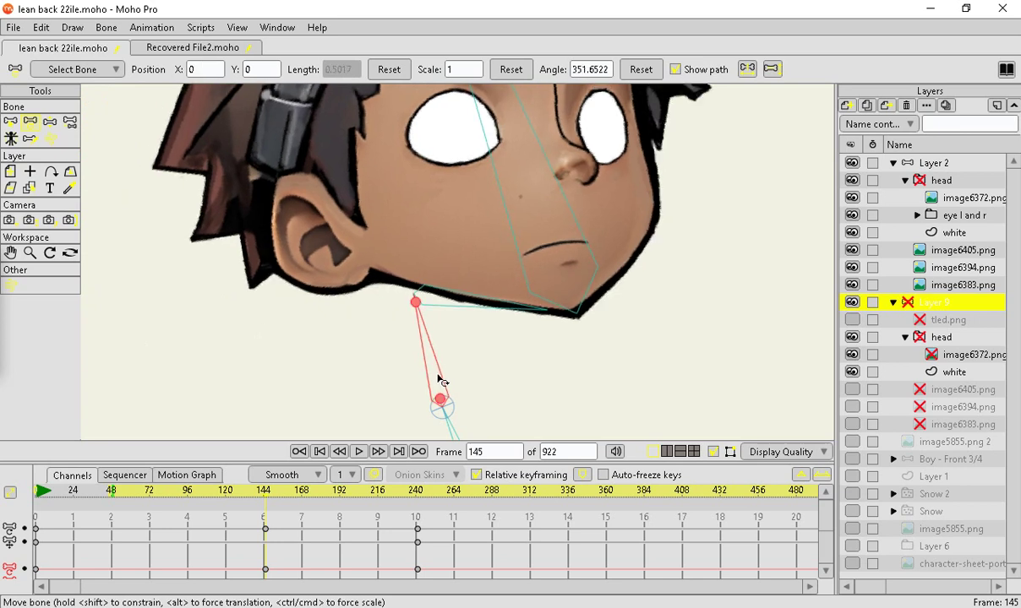
scroll(426, 364, "down", 4)
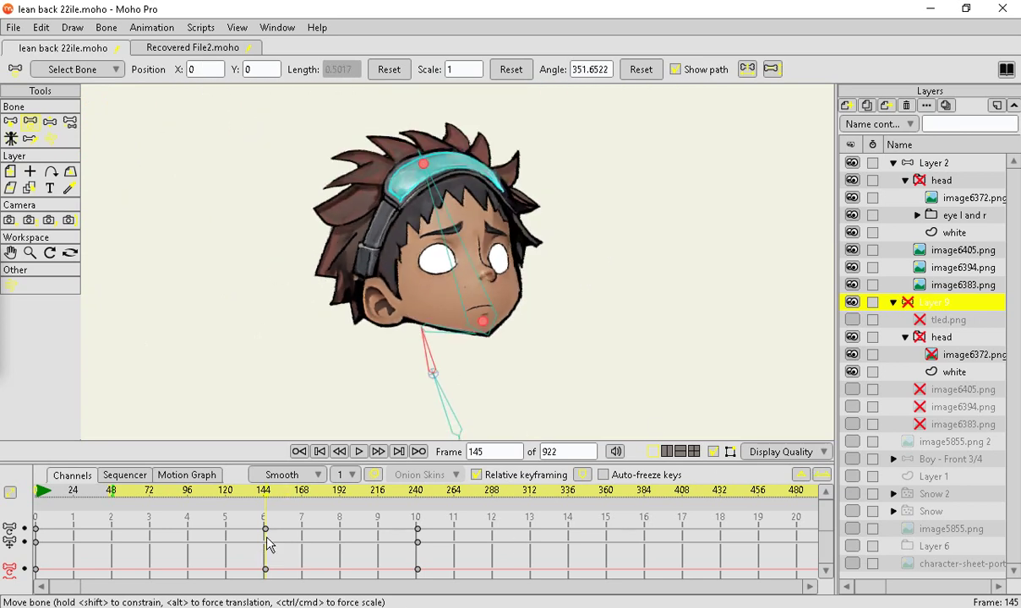
left_click_drag(264, 504, 301, 571)
scroll(500, 262, "down", 2)
scroll(502, 267, "up", 1)
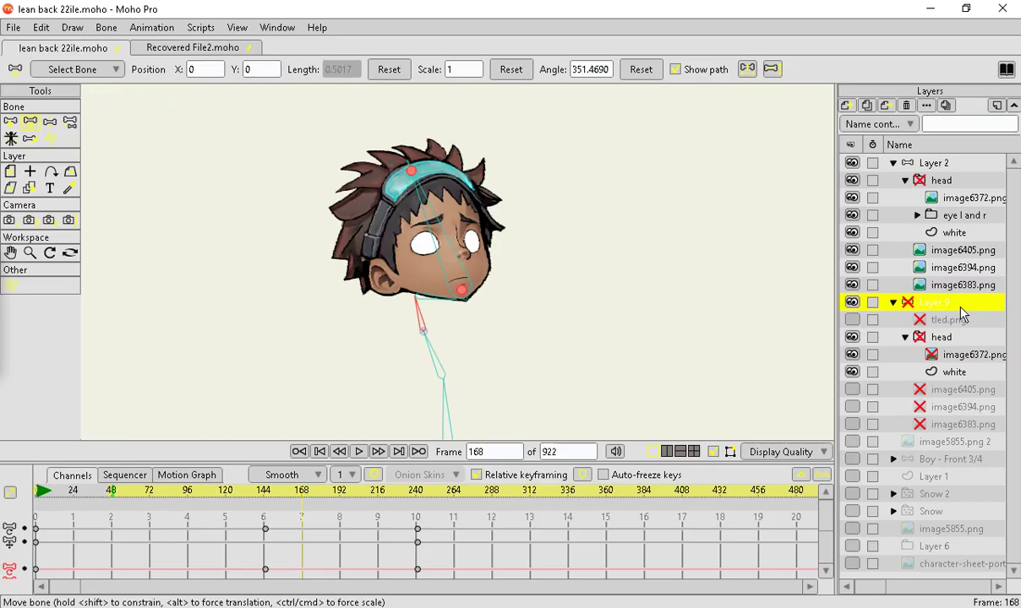
Rotate Layer 9's head layer as a whole to about 12.6° at frame 168.
left_click(931, 341)
left_click(852, 338)
left_click(851, 338)
left_click(851, 338)
left_click(851, 338)
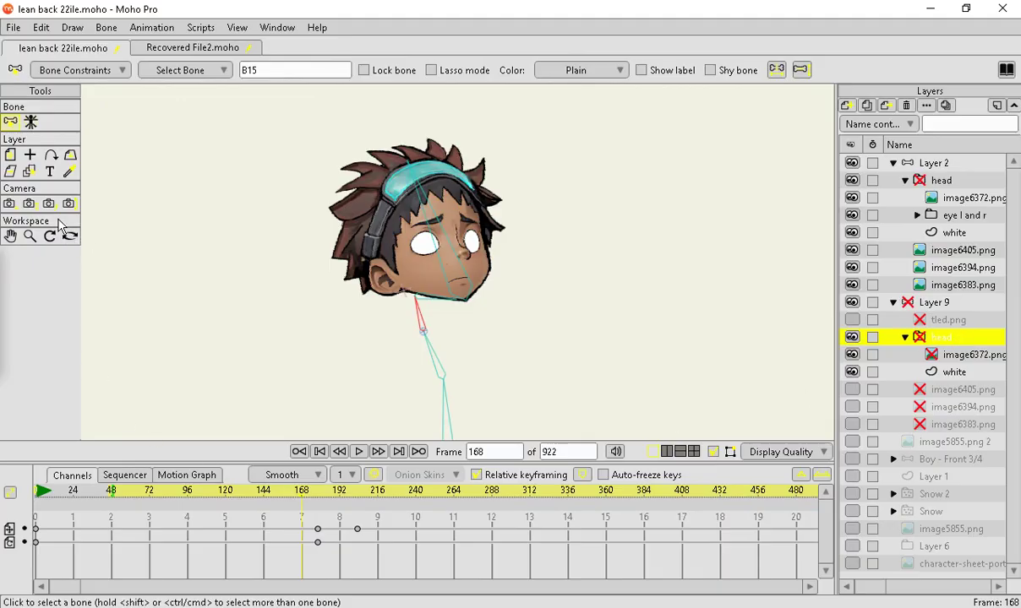
left_click(10, 156)
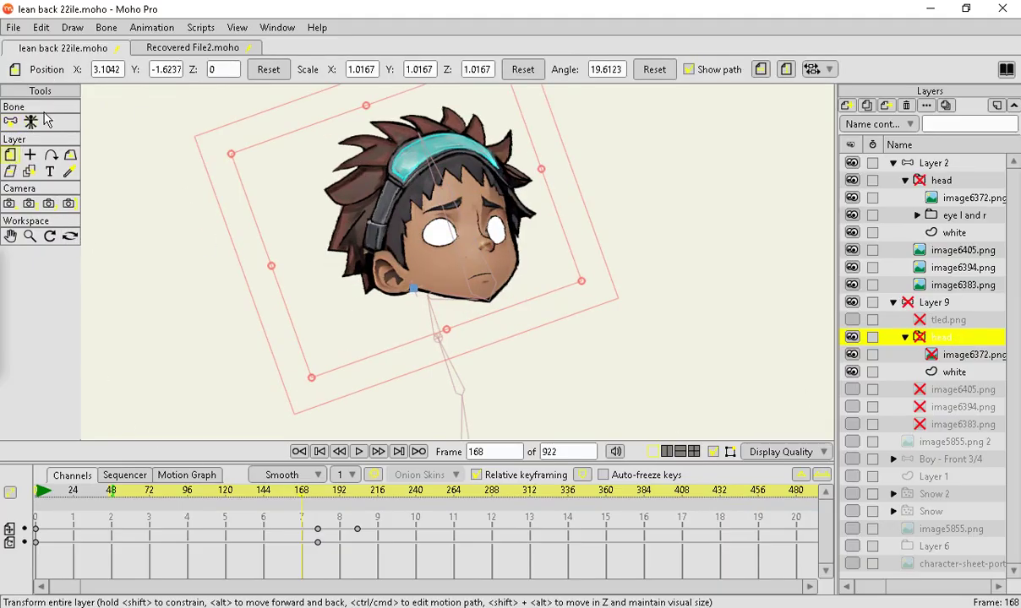
left_click_drag(543, 142, 526, 215)
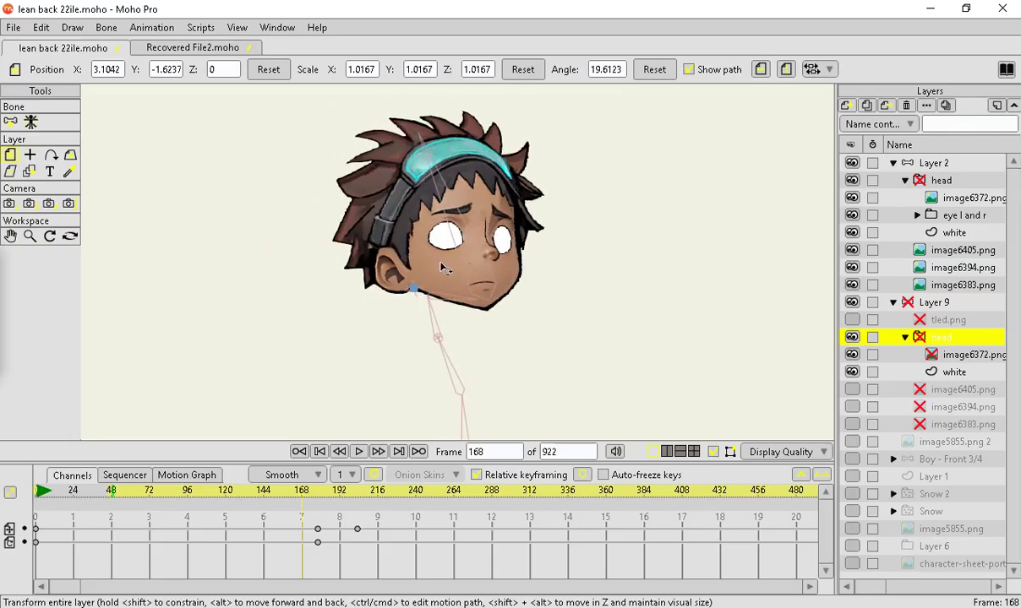
left_click_drag(425, 284, 420, 287)
scroll(420, 288, "up", 3)
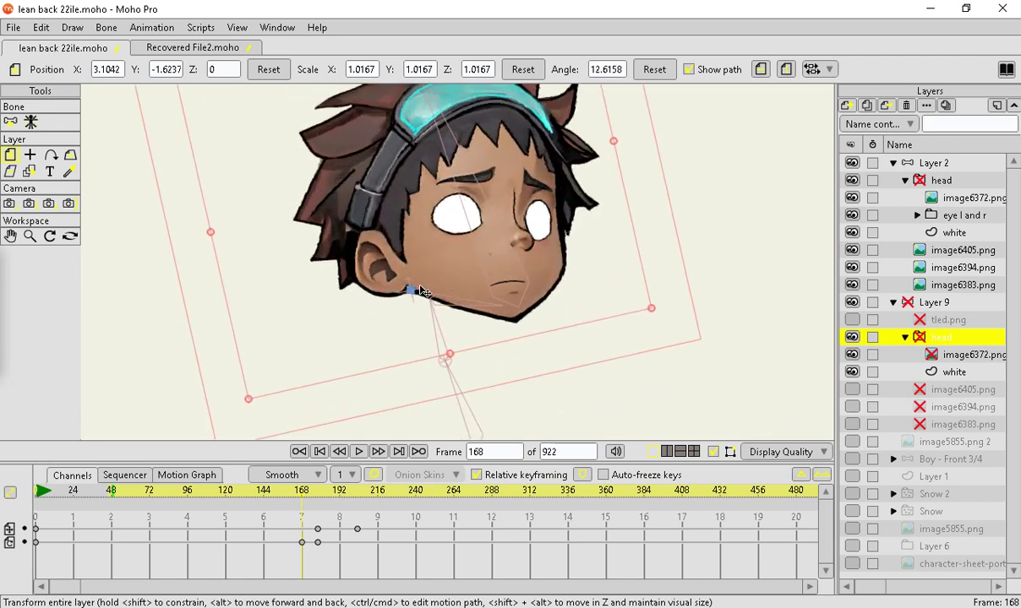
Examine the head layer's pivot point below the ear and rotate the layer to about 12.2°.
scroll(422, 291, "up", 6)
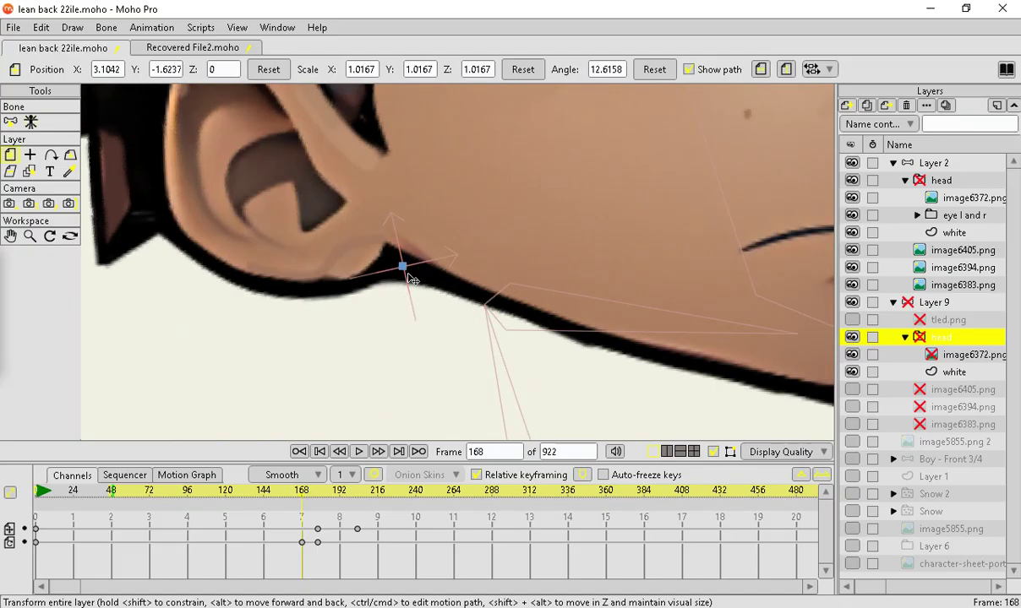
scroll(381, 325, "down", 4)
scroll(441, 315, "up", 2)
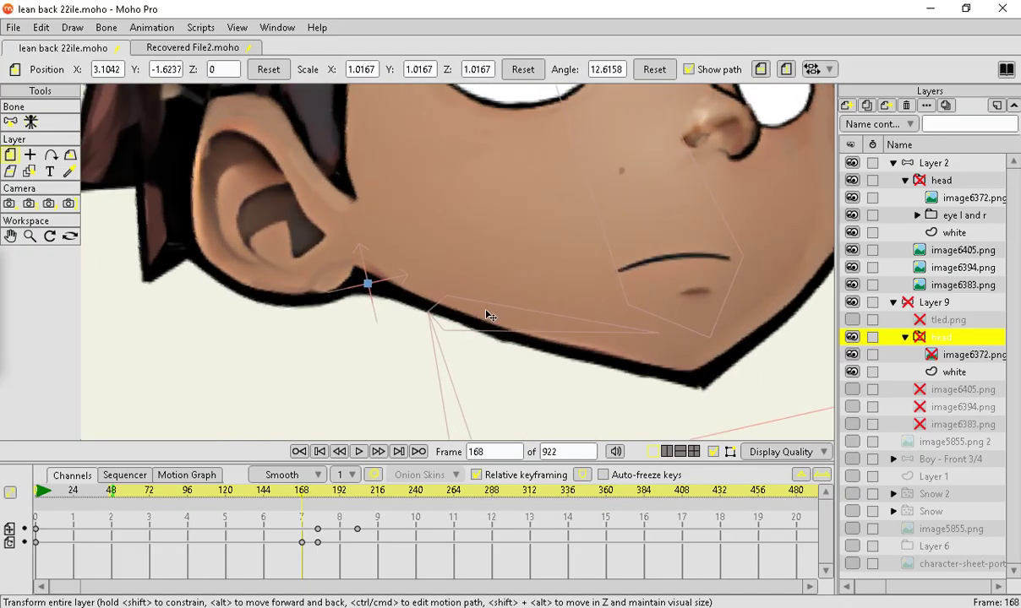
scroll(474, 311, "down", 4)
left_click_drag(788, 159, 631, 205)
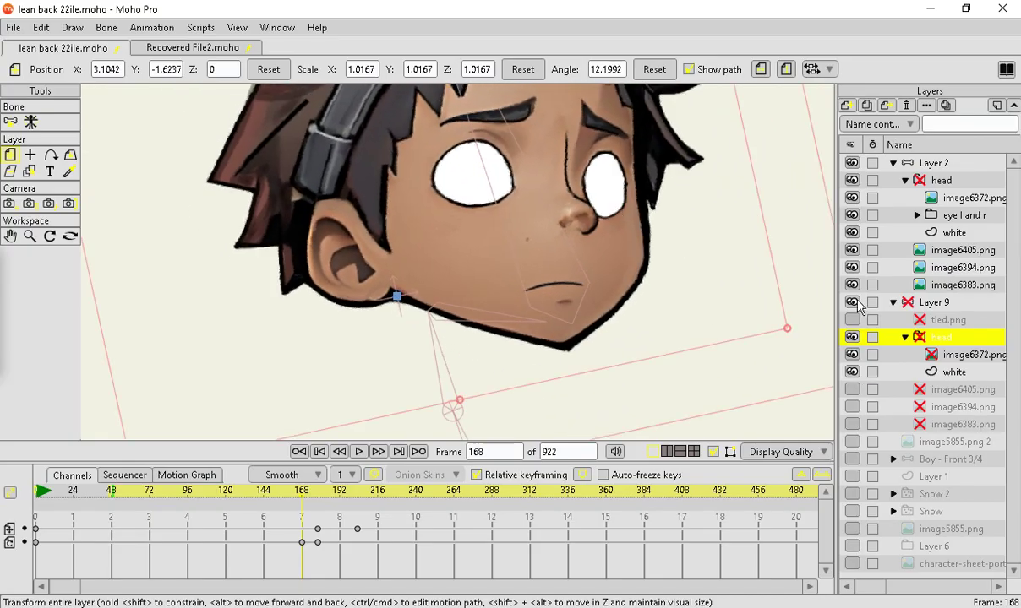
Swing Layer 9's large face bone to about 121.4° at frame 168.
left_click(934, 163)
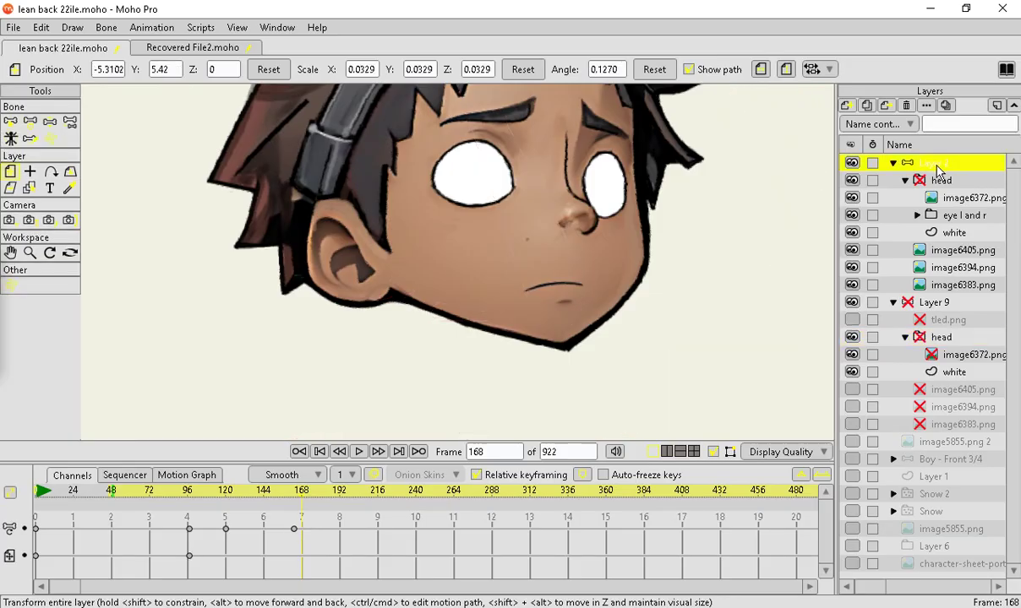
left_click(964, 304)
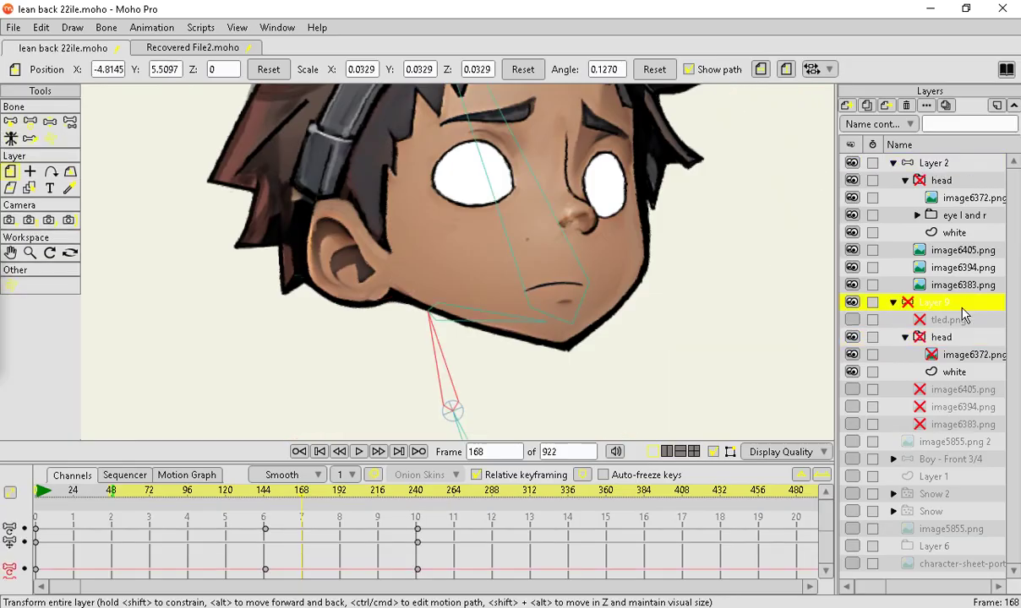
left_click(30, 123)
left_click_drag(509, 334, 579, 151)
scroll(541, 207, "down", 6)
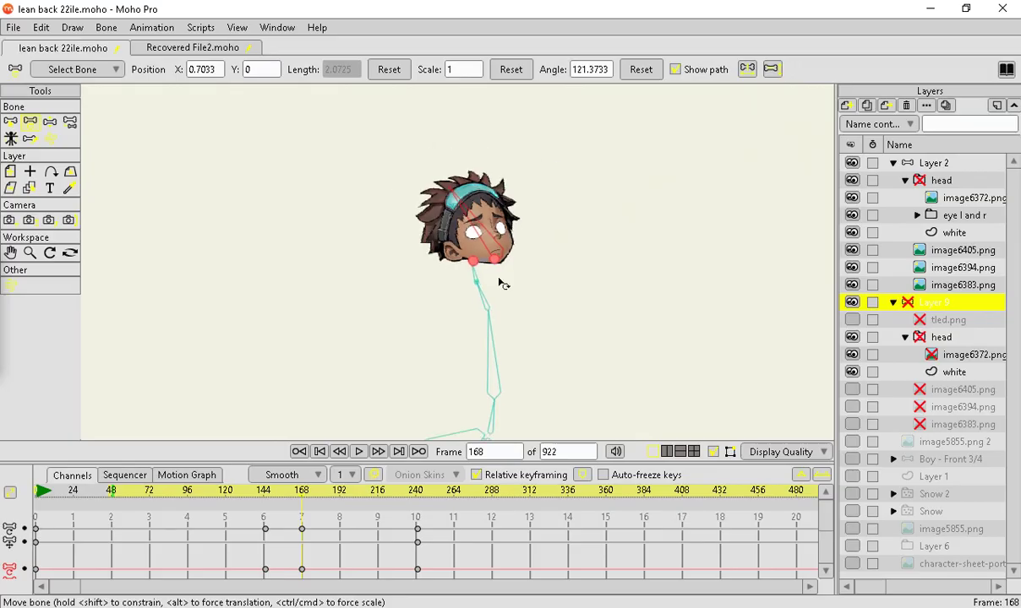
Show image6405.png, image6394.png and image6383.png in Layer 9, plus the separate layer image5855.png 2, and view the full body.
scroll(662, 391, "up", 2)
scroll(386, 255, "up", 1)
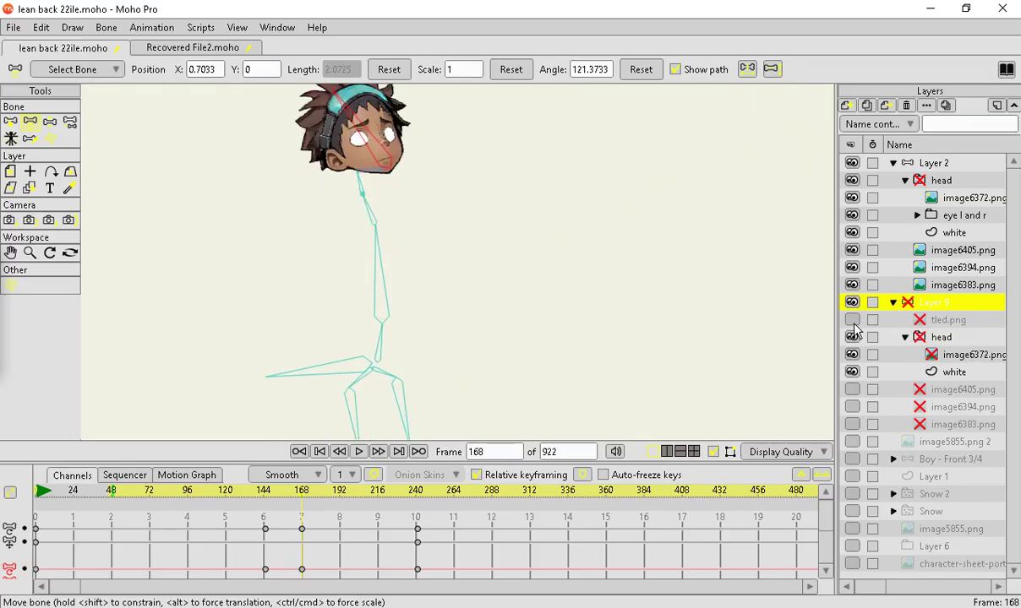
left_click(852, 389)
left_click(852, 407)
left_click(852, 424)
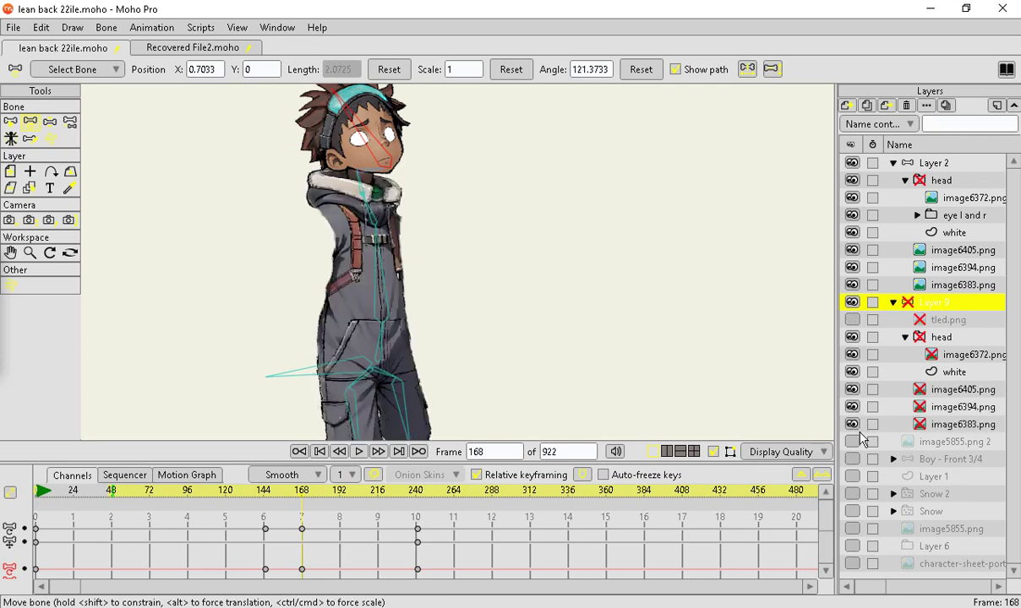
left_click(851, 441)
scroll(405, 186, "down", 5)
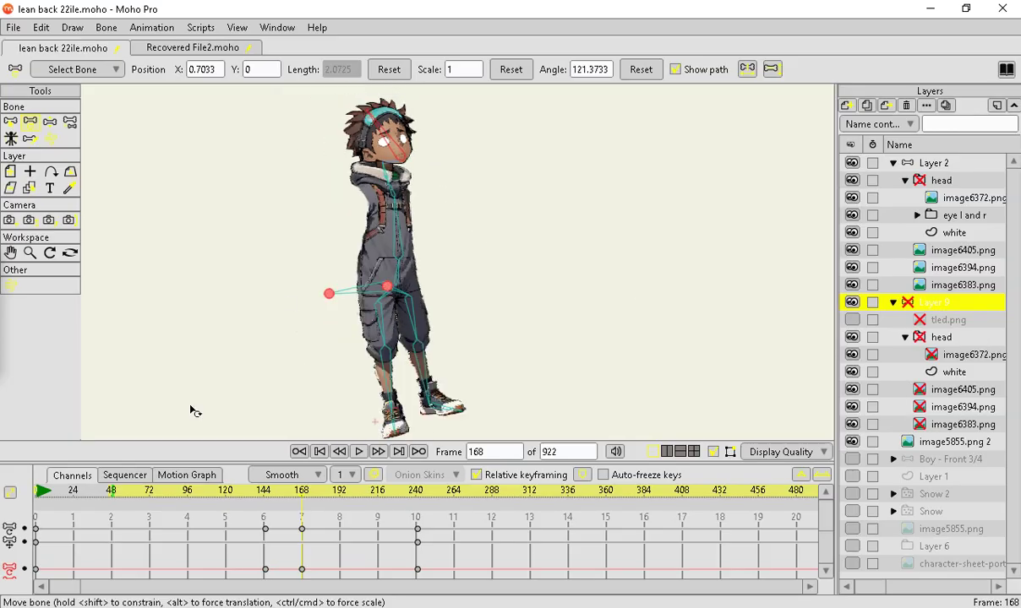
scroll(389, 301, "up", 6)
scroll(376, 344, "down", 5)
scroll(369, 269, "up", 2)
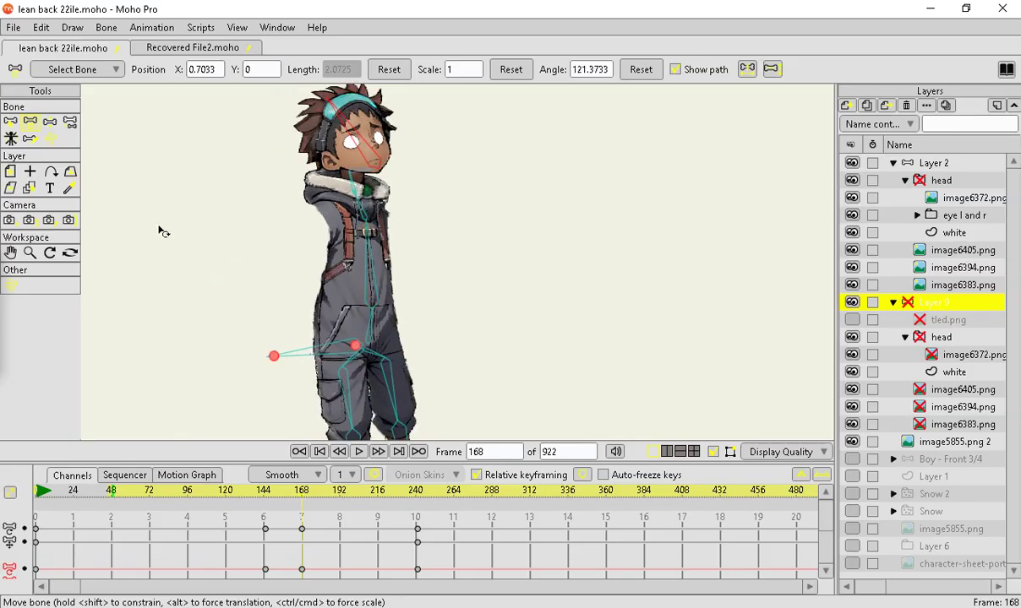
Rotate Layer 9's long torso bone to about 10.8°, the waist bone to about 250.9° and the upper chest bone to about 17.7°.
left_click_drag(373, 264, 375, 267)
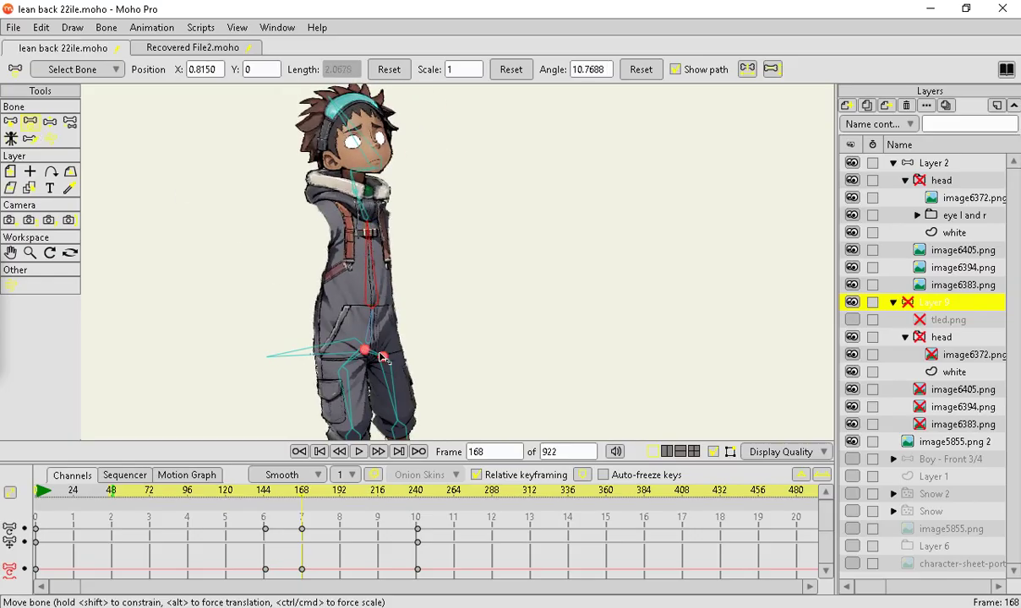
left_click(373, 326)
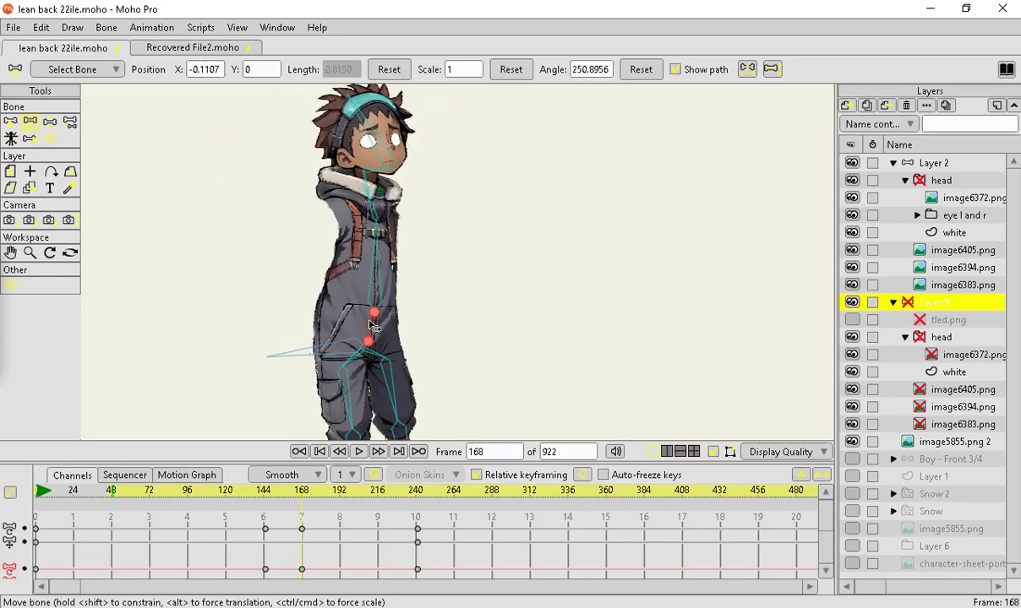
left_click_drag(374, 239, 375, 211)
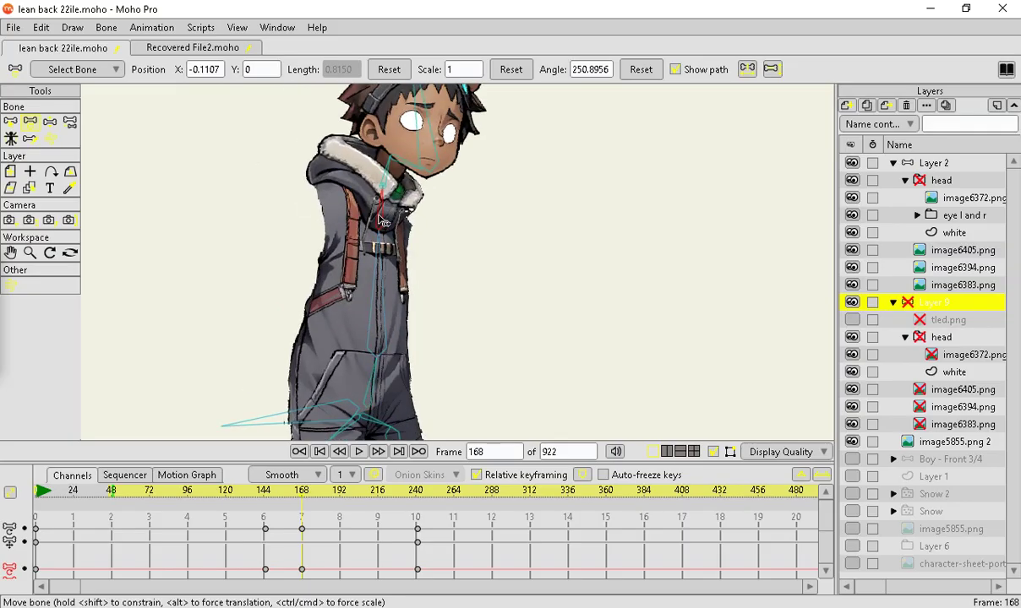
left_click(382, 197)
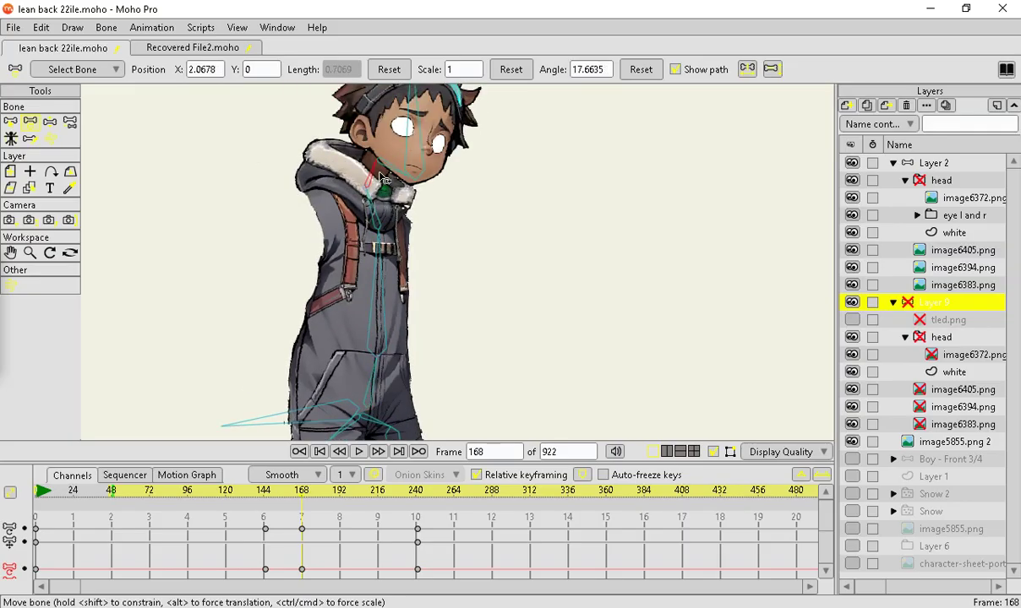
Rotate the neck bone to about 358.7° and the bone under the chin to about 248.6°, and examine the neck inside the collar.
left_click(369, 185)
scroll(370, 185, "up", 4)
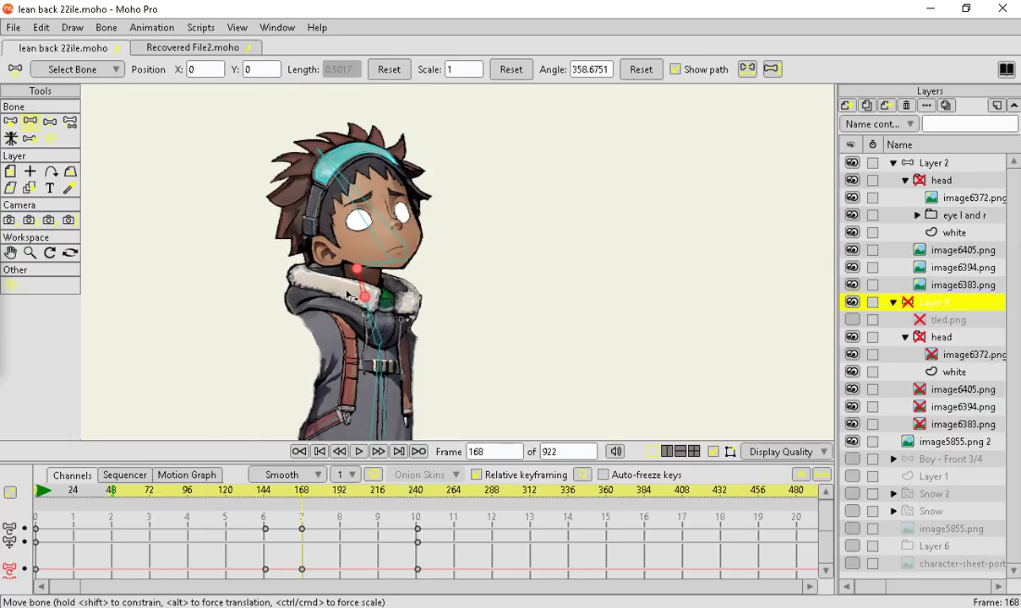
left_click(391, 260)
scroll(397, 296, "up", 2)
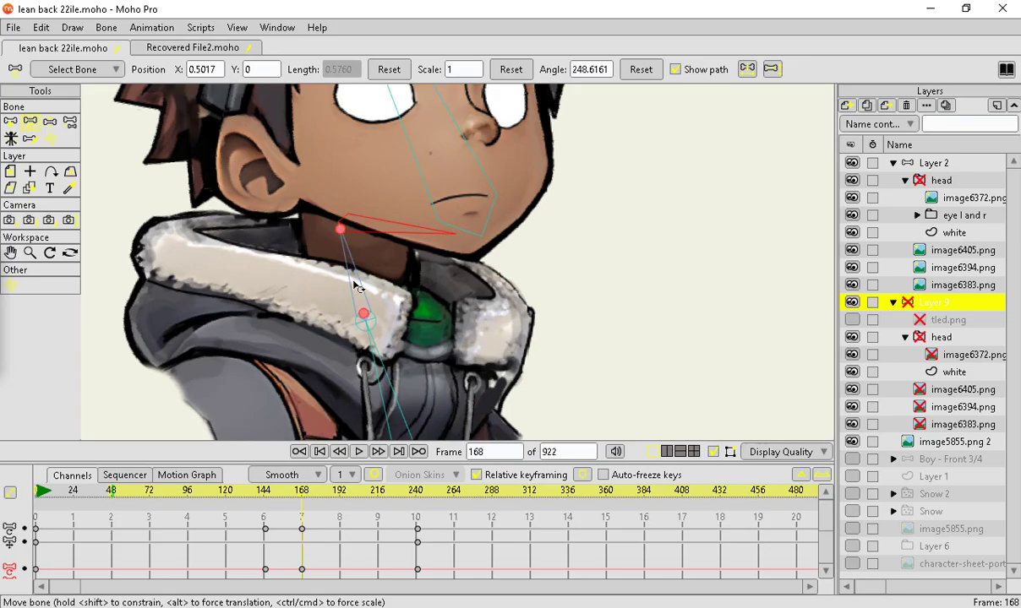
scroll(332, 236, "down", 5)
scroll(350, 224, "up", 3)
scroll(365, 249, "down", 3)
scroll(364, 251, "up", 3)
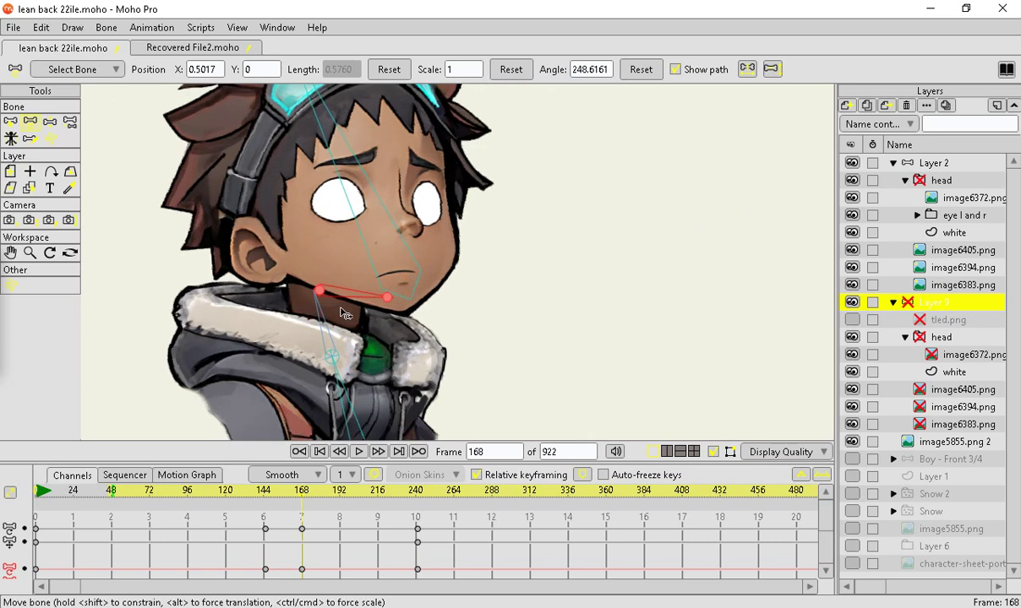
Swing the large face bone to about 121.8° and slightly adjust the bone under the chin.
left_click(333, 169)
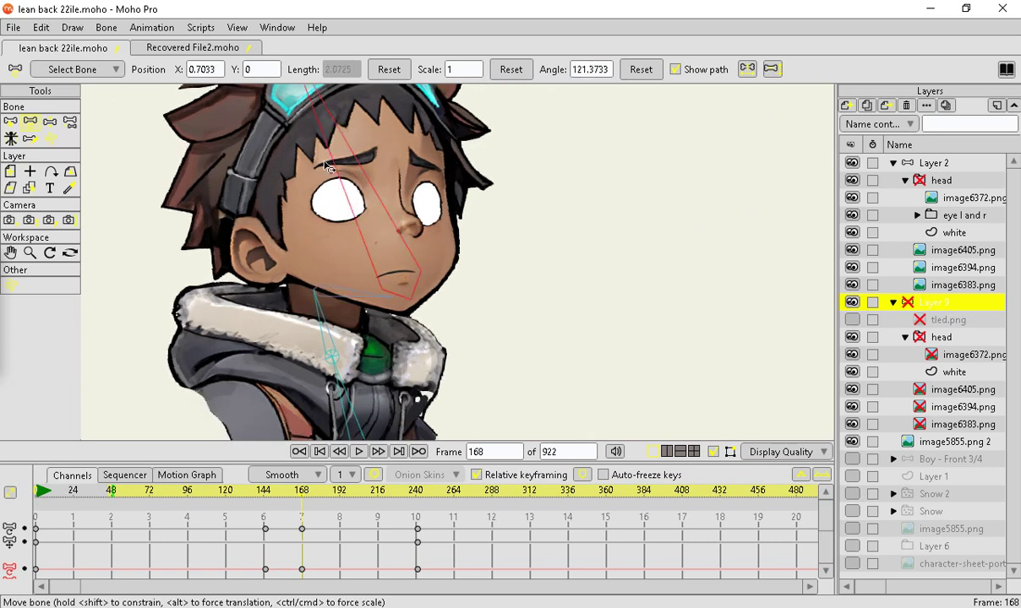
left_click_drag(349, 189, 346, 191)
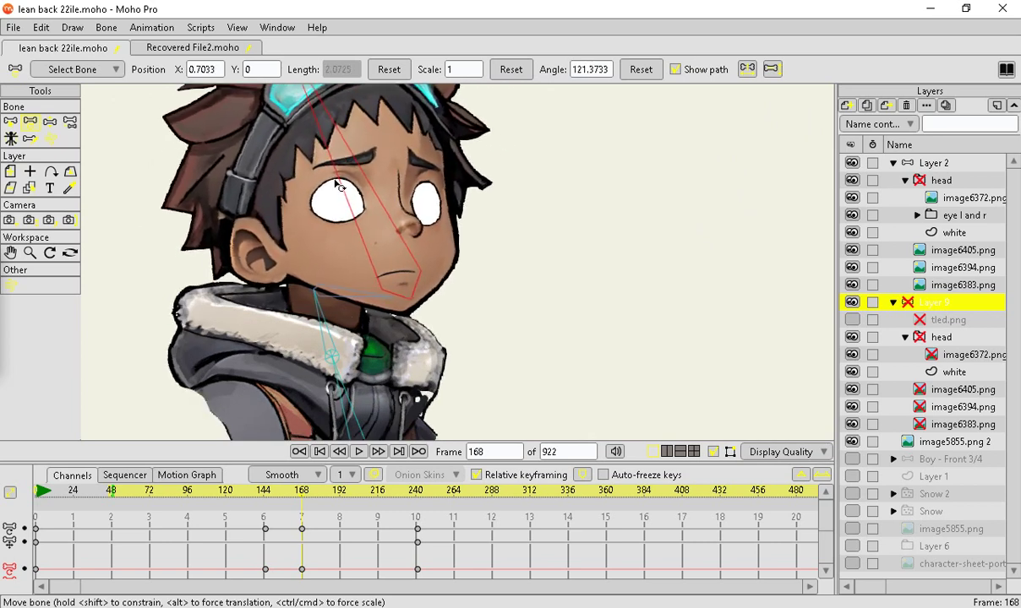
scroll(480, 350, "down", 3)
scroll(481, 352, "up", 5)
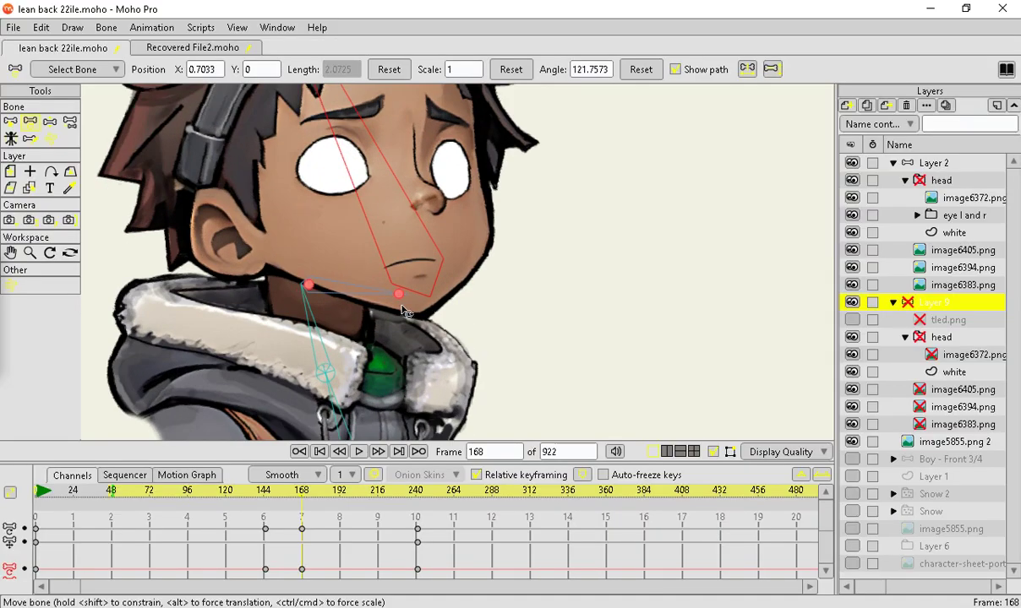
left_click(363, 317)
mouse_move(362, 311)
left_mouse_down()
mouse_move(352, 258)
mouse_move(355, 335)
mouse_move(353, 285)
mouse_move(358, 295)
left_mouse_up()
Try moving Layer 9's head layer down, undo the move, and rotate the layer to about 20.8°.
left_click(10, 172)
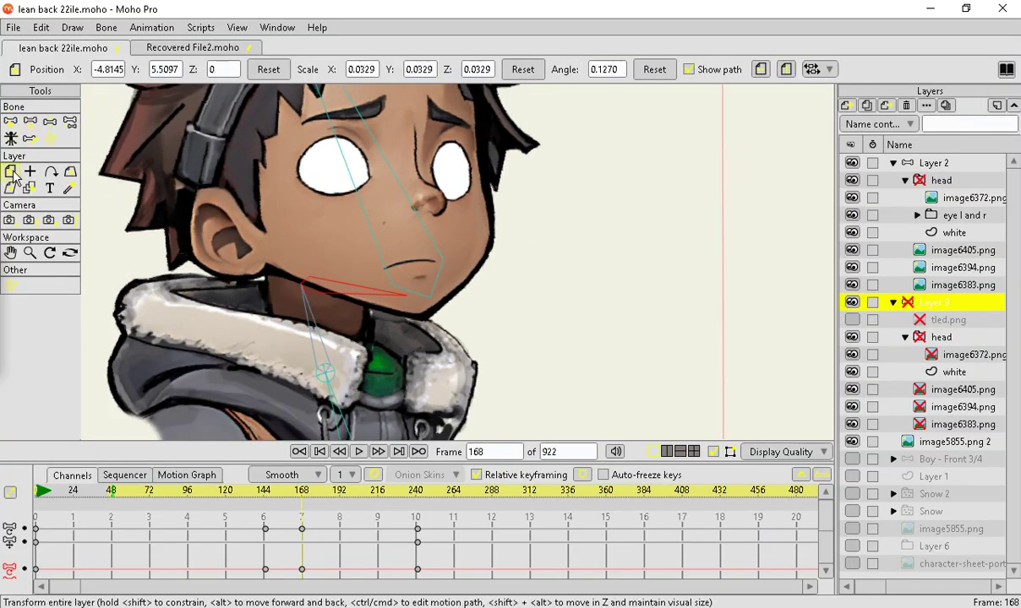
left_click(938, 337)
left_click_drag(541, 192, 555, 230)
left_click(40, 27)
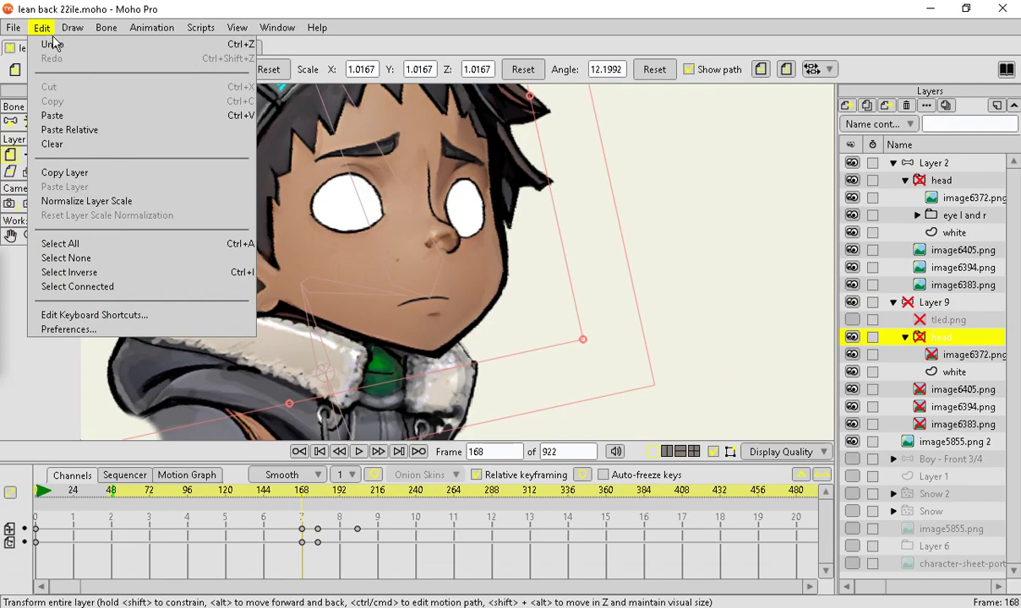
left_click(54, 46)
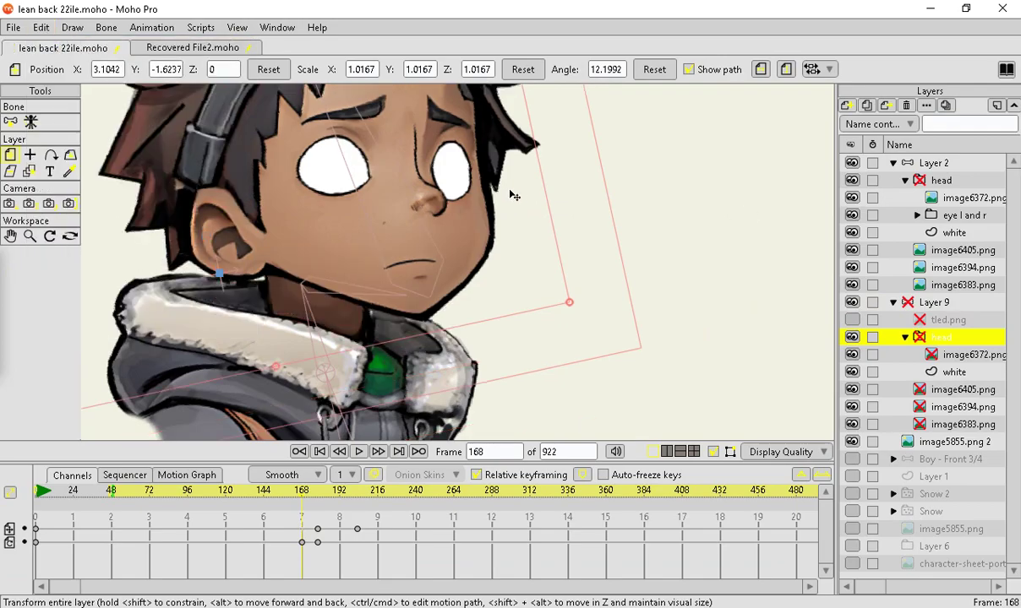
left_click_drag(556, 122, 508, 144)
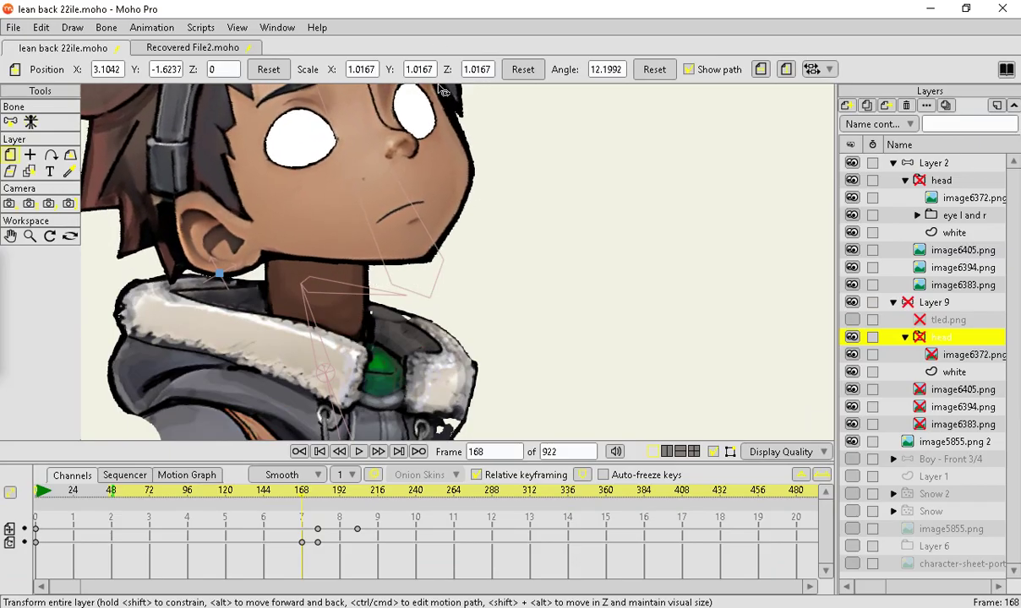
left_click_drag(420, 128, 423, 131)
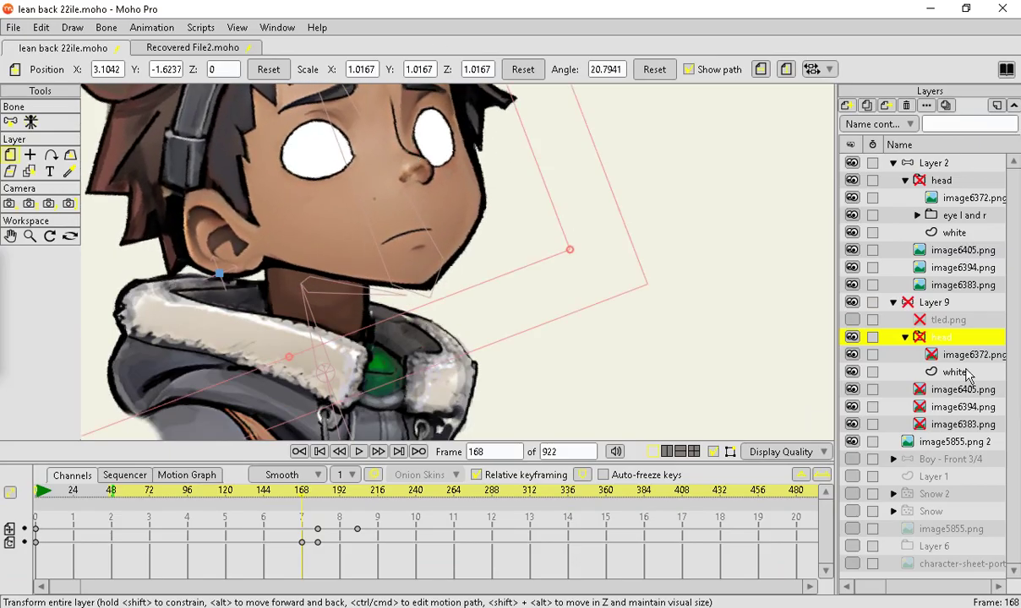
Tilt Layer 9's head forward with the neck and chin bones and swing the large face bone to about 122.9°.
left_click(959, 304)
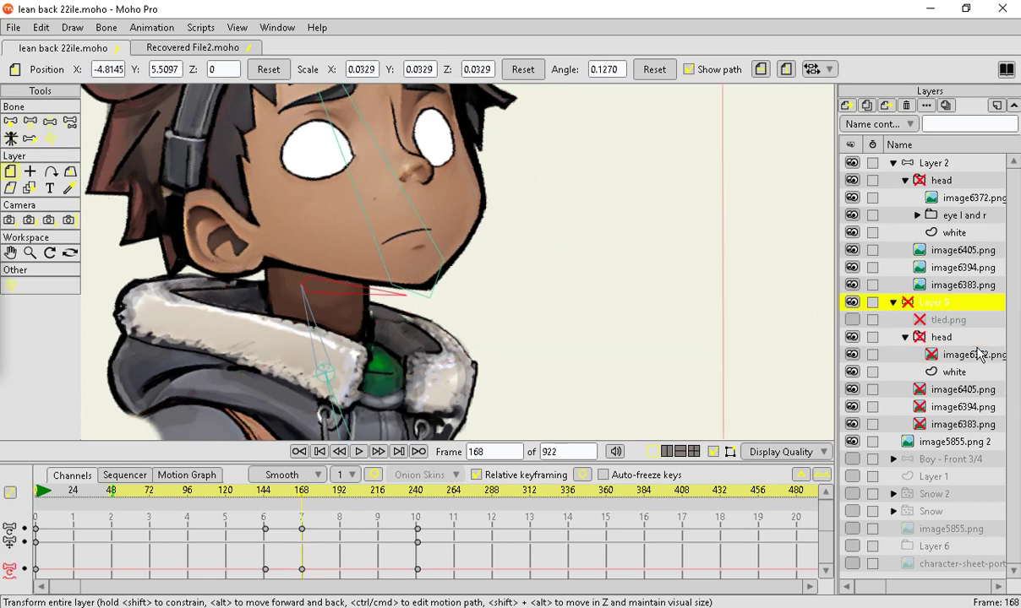
left_click(30, 124)
left_click_drag(376, 295, 332, 319)
left_click(441, 182)
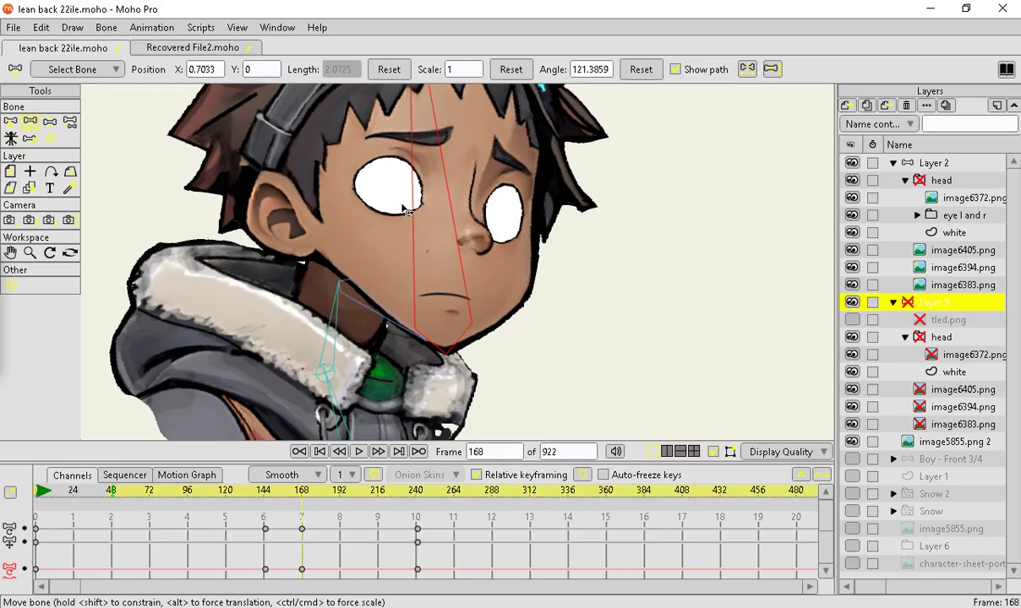
left_click_drag(438, 218, 427, 217)
scroll(372, 279, "down", 5)
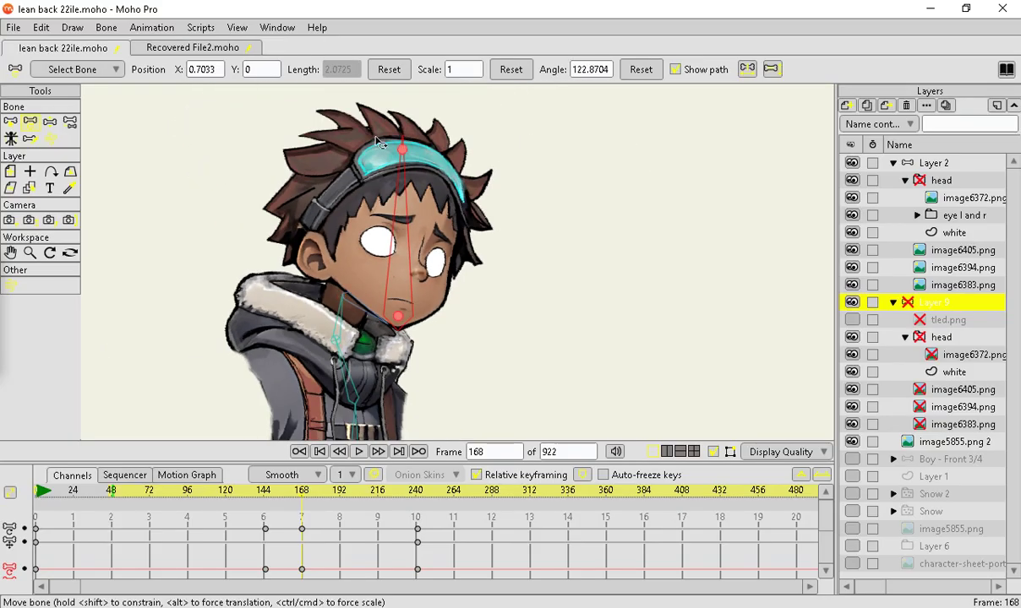
Rotate the large face bone to about 125° and scale it to about 0.96.
scroll(415, 162, "up", 3)
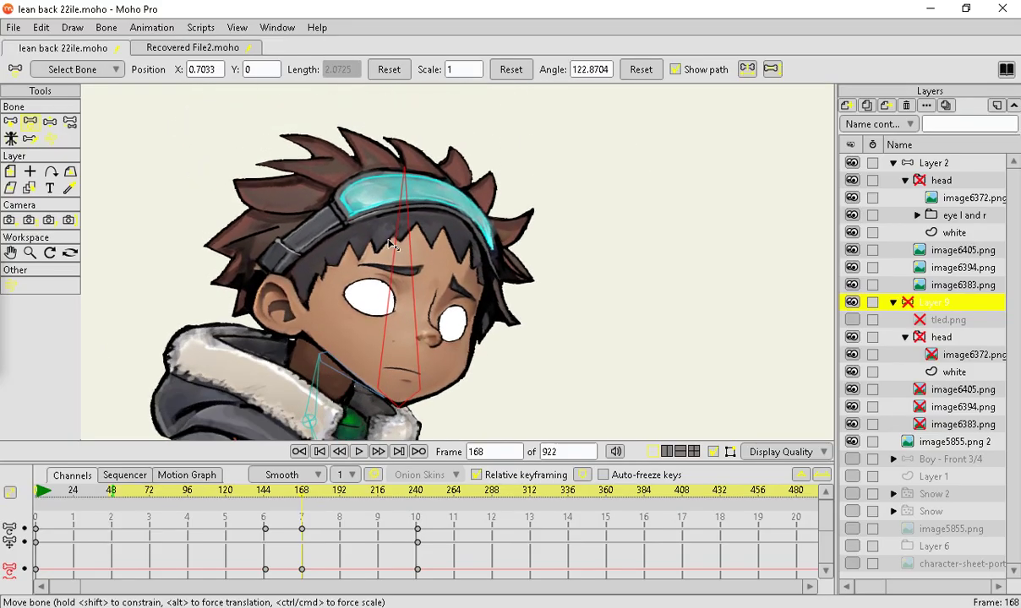
left_click_drag(364, 253, 404, 105)
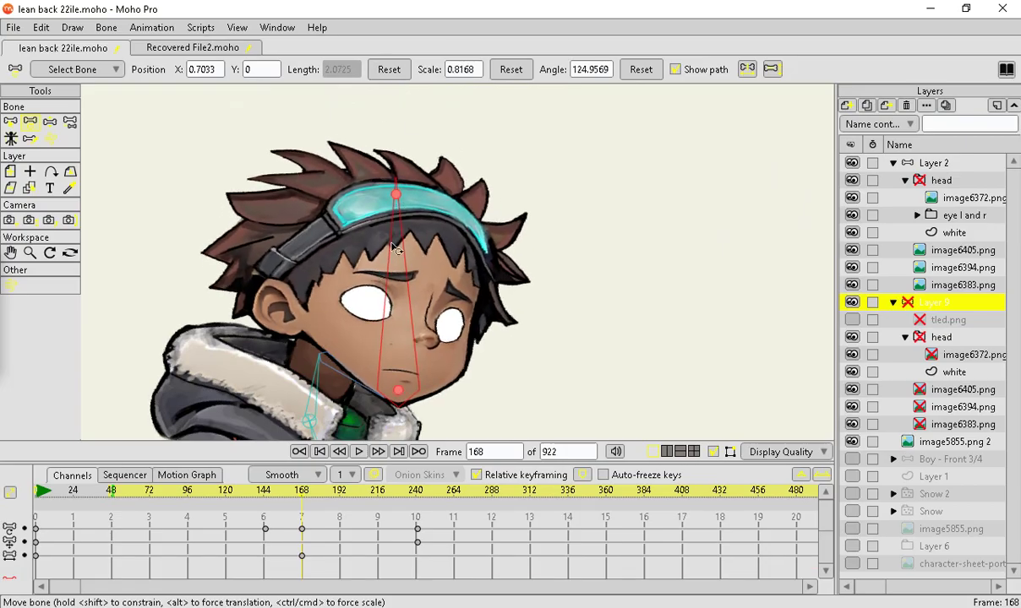
mouse_move(401, 197)
left_mouse_down()
mouse_move(406, 165)
mouse_move(401, 202)
mouse_move(414, 174)
mouse_move(411, 215)
left_mouse_up()
scroll(414, 283, "down", 3)
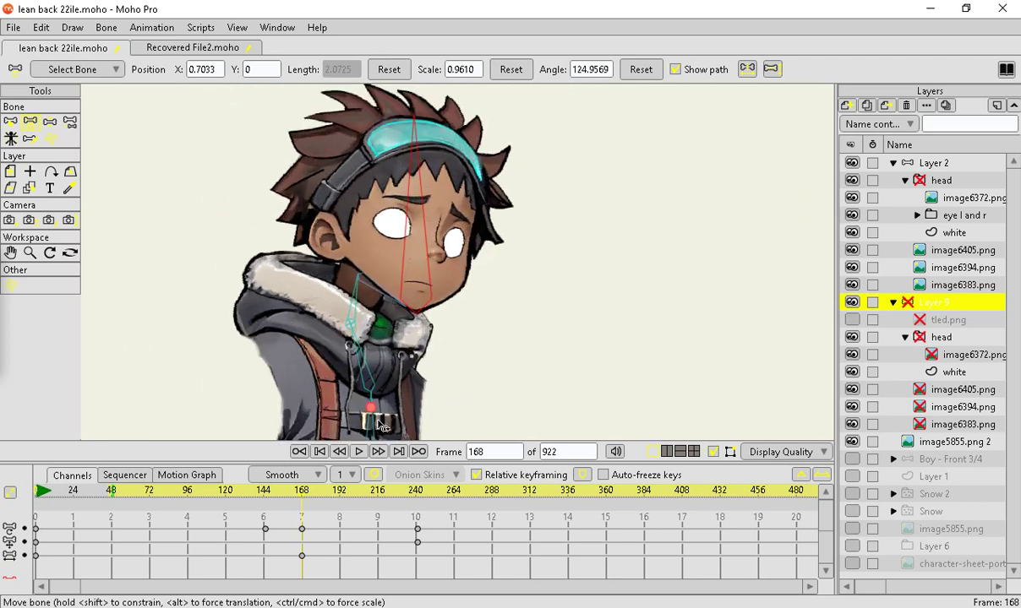
Examine the tilted head, the jawline and the neck inside the collar up close.
scroll(377, 320, "up", 3)
scroll(399, 353, "down", 3)
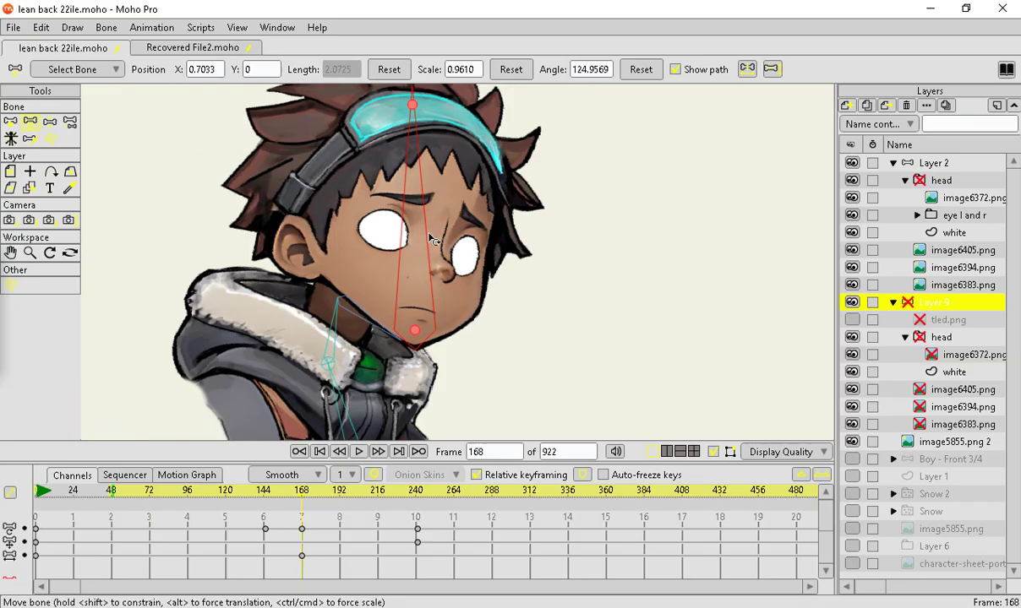
scroll(410, 224, "up", 3)
scroll(356, 215, "down", 3)
scroll(428, 159, "up", 3)
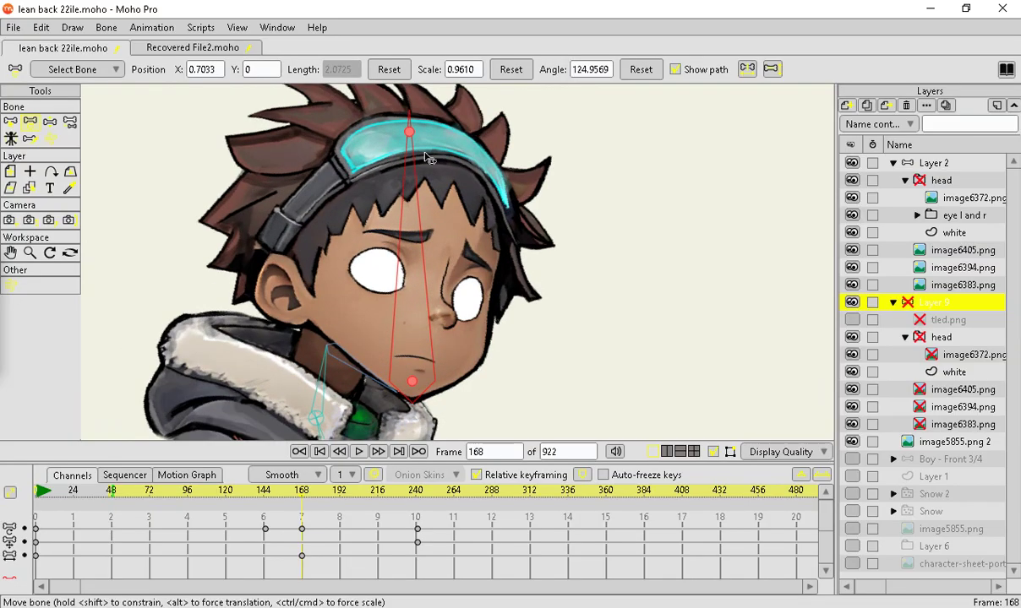
scroll(414, 431, "up", 3)
scroll(427, 296, "down", 3)
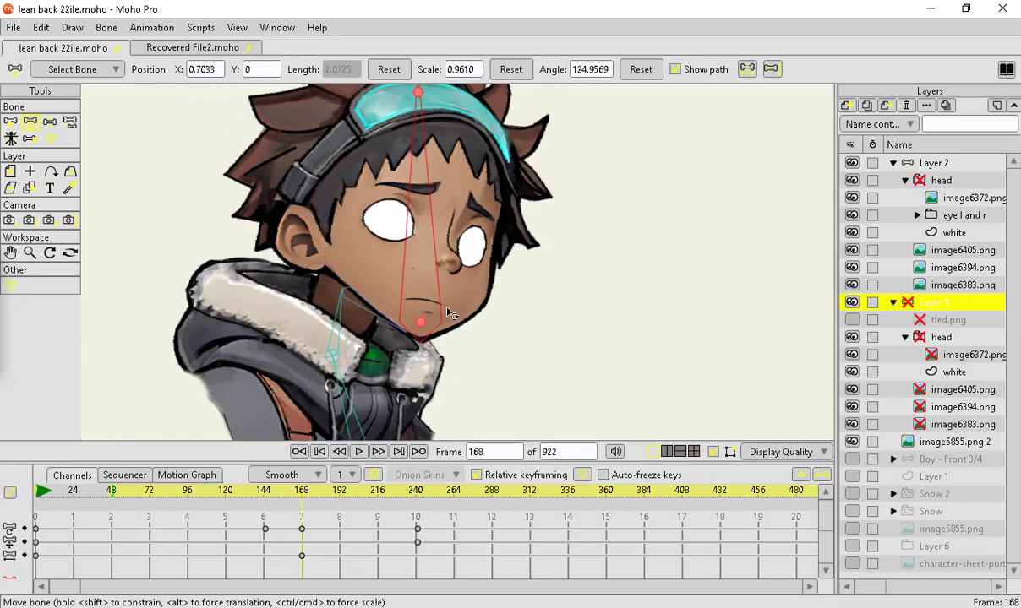
scroll(397, 380, "up", 3)
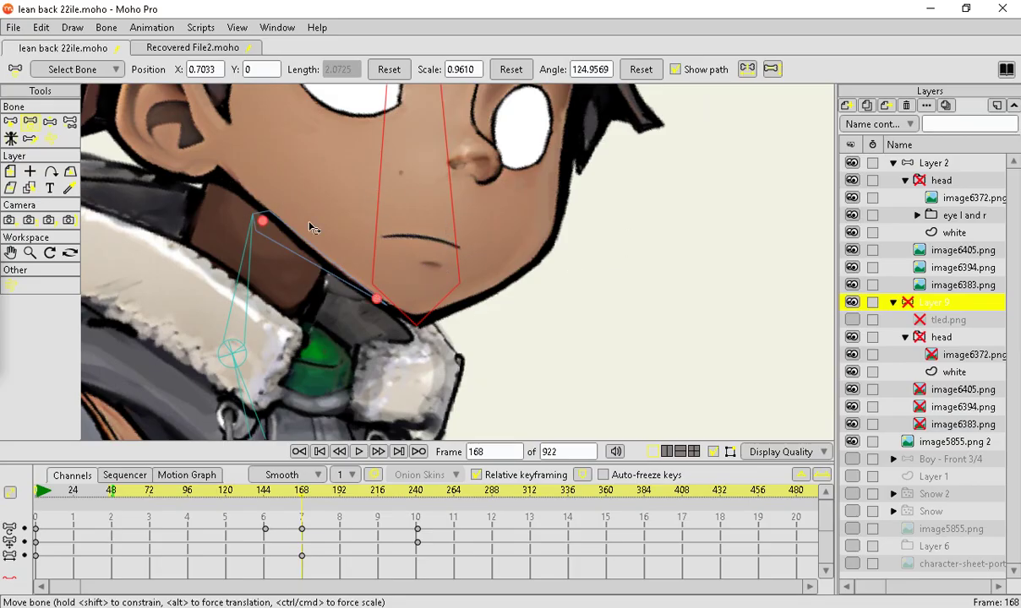
scroll(248, 302, "down", 3)
scroll(295, 327, "up", 2)
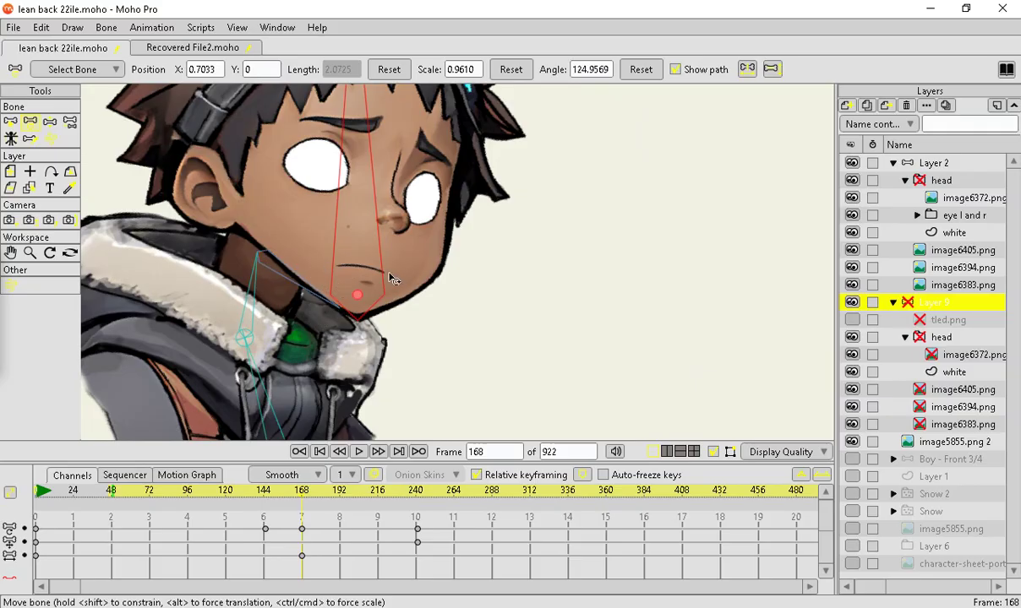
Swing the large face bone to about 118.4° and rotate the bone under the chin to about 262.9°.
left_click_drag(352, 115, 365, 145)
scroll(334, 311, "up", 2)
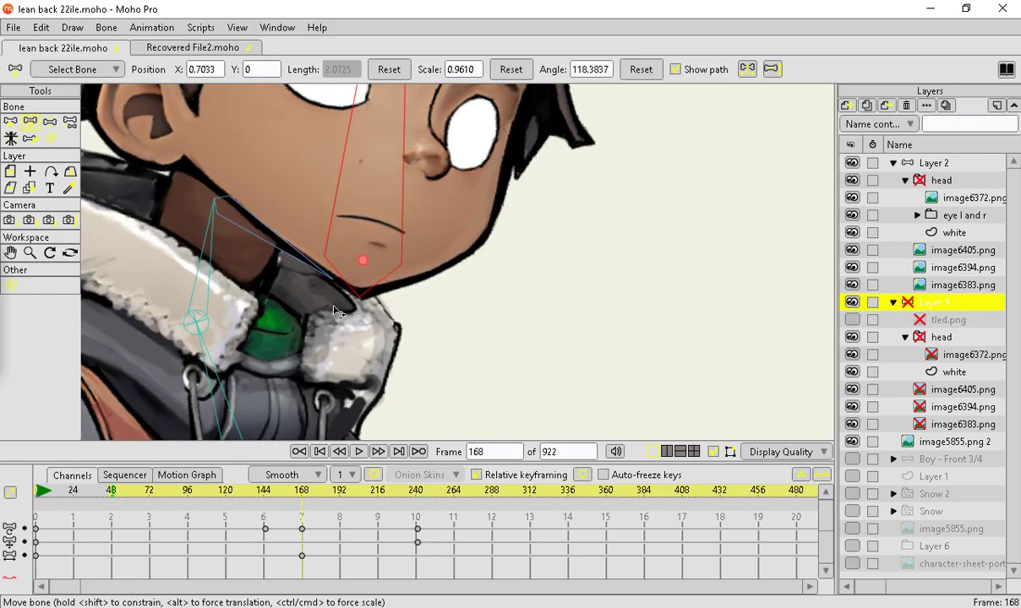
left_click_drag(261, 237, 273, 224)
scroll(309, 287, "down", 4)
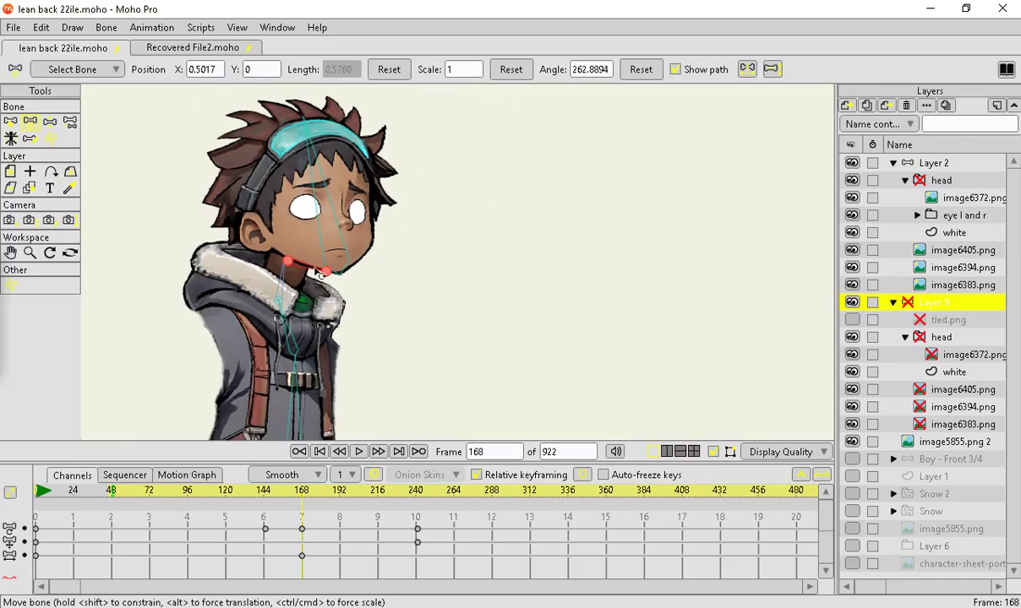
Readjust the large face bone, bringing its angle to about 114.6°.
scroll(305, 245, "up", 1)
mouse_move(313, 172)
left_mouse_down()
mouse_move(324, 171)
mouse_move(296, 176)
mouse_move(309, 173)
left_mouse_up()
scroll(332, 294, "down", 4)
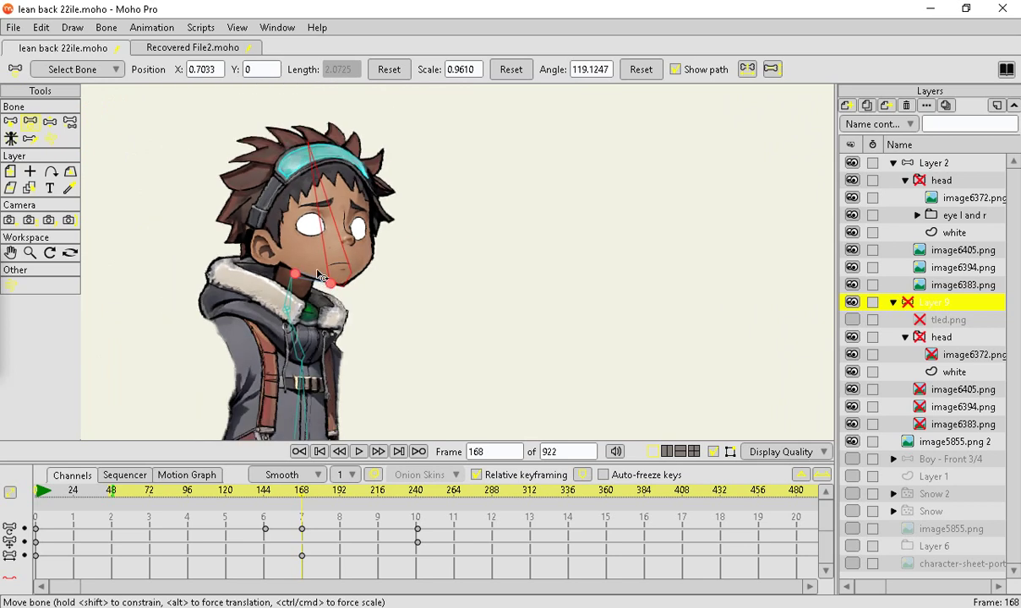
scroll(320, 272, "up", 3)
scroll(319, 241, "up", 2)
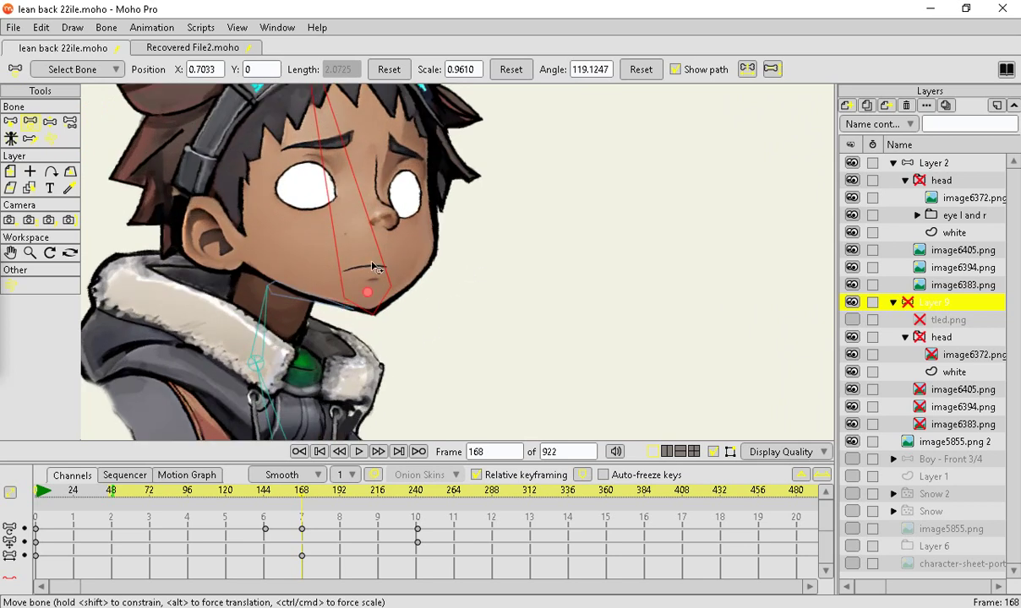
left_click_drag(346, 207, 362, 277)
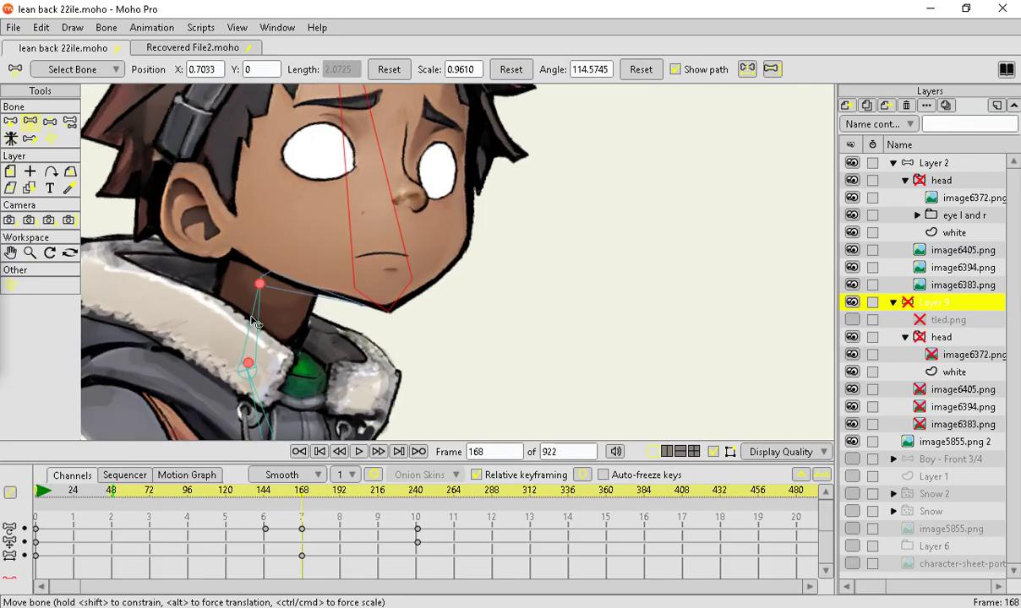
Rotate the neck bone to about 348.5° to set the raised head's pose.
left_click(248, 318)
scroll(252, 314, "down", 10)
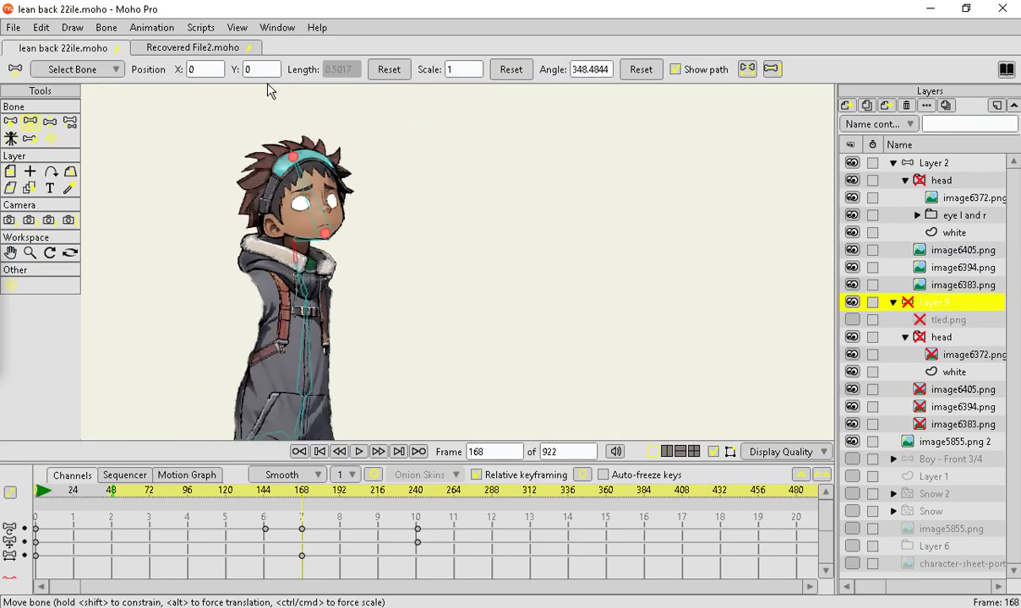
scroll(292, 387, "up", 4)
mouse_move(256, 275)
left_mouse_down()
mouse_move(290, 277)
mouse_move(272, 282)
mouse_move(252, 261)
left_mouse_up()
Hide Layer 2's head group and its image6405, image6394 and image6383 layers, leaving only Layer 9's boy visible.
scroll(338, 365, "down", 10)
scroll(347, 405, "up", 1)
scroll(348, 411, "down", 3)
scroll(401, 334, "up", 2)
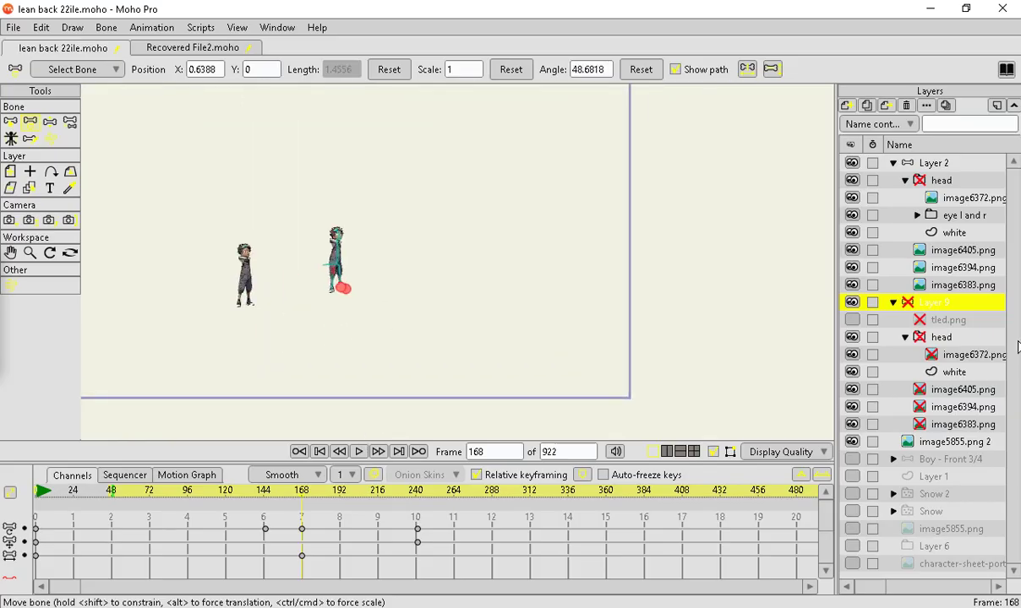
left_click(852, 181)
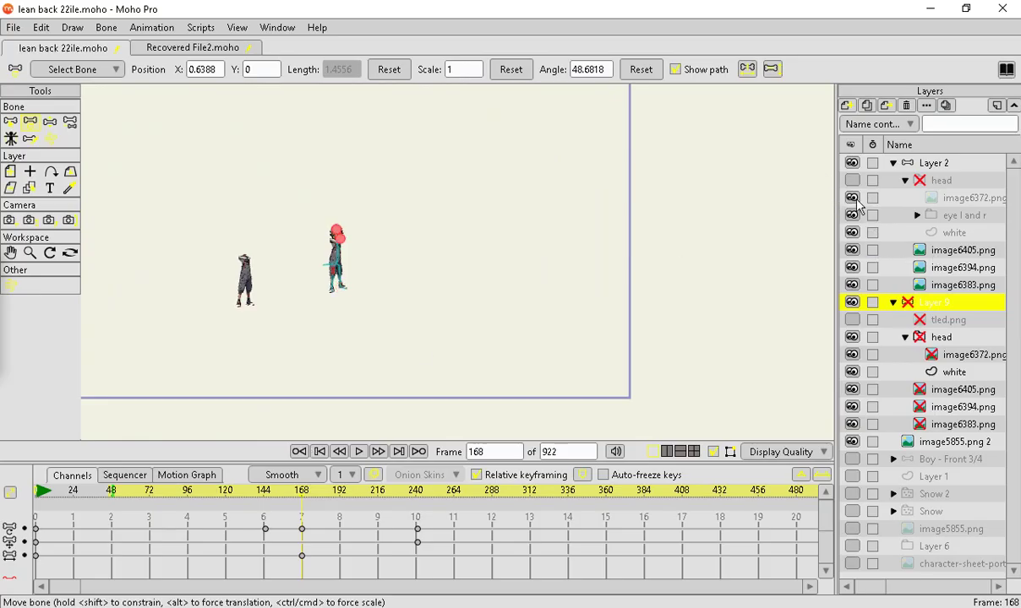
left_click(852, 250)
left_click(852, 267)
left_click(852, 285)
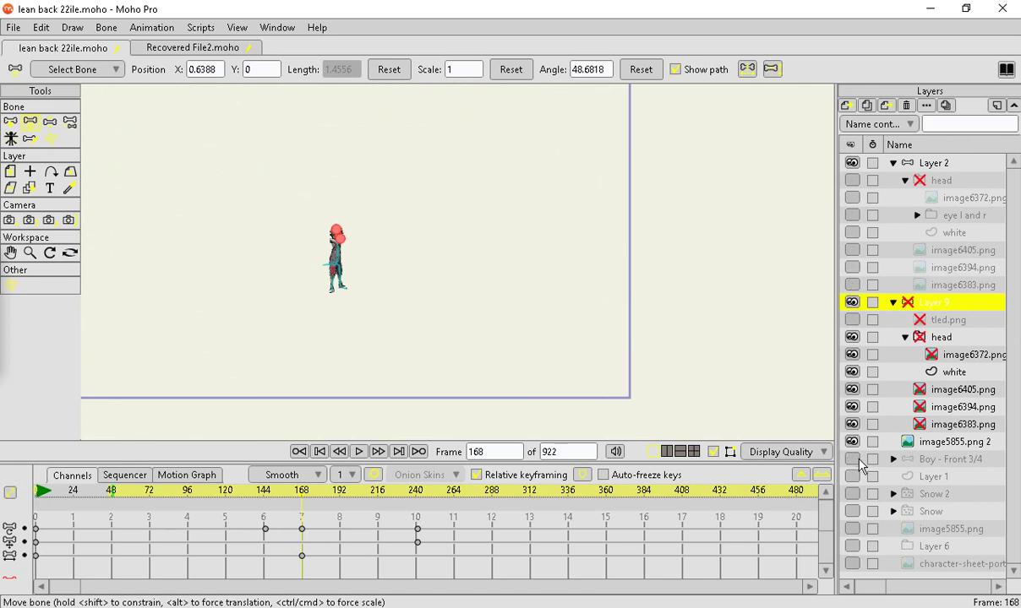
Show the forest background, Snow, Snow 2 and image5855.png layers.
left_click(852, 564)
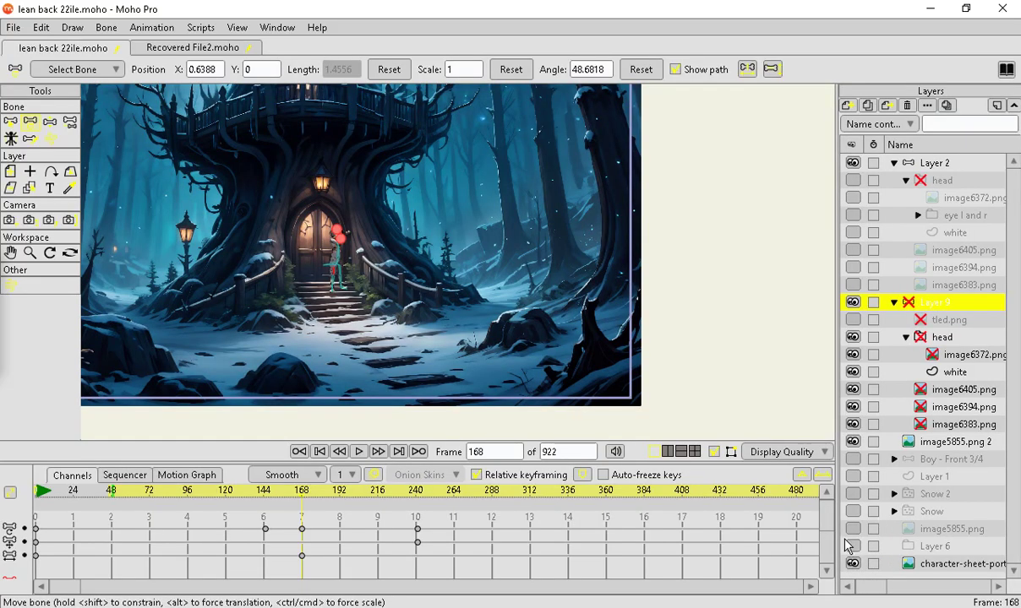
left_click(853, 511)
left_click(852, 493)
left_click(852, 528)
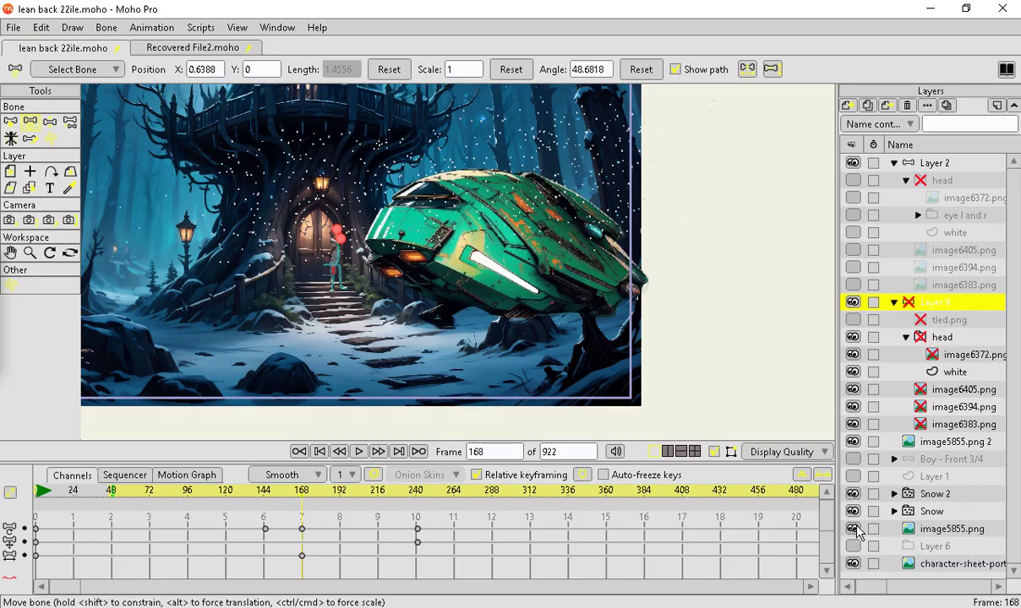
Scrub the timeline through frame 249 to frame 831, examining the boy's movement in front of the door.
left_click_drag(203, 493, 430, 491)
scroll(388, 246, "up", 8)
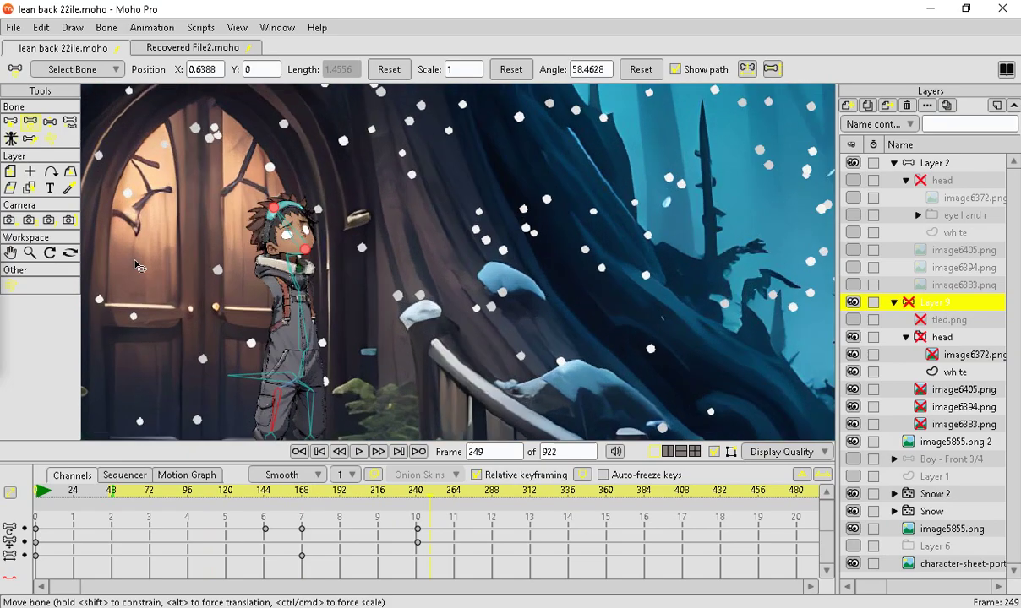
scroll(139, 266, "up", 1)
scroll(381, 327, "up", 2)
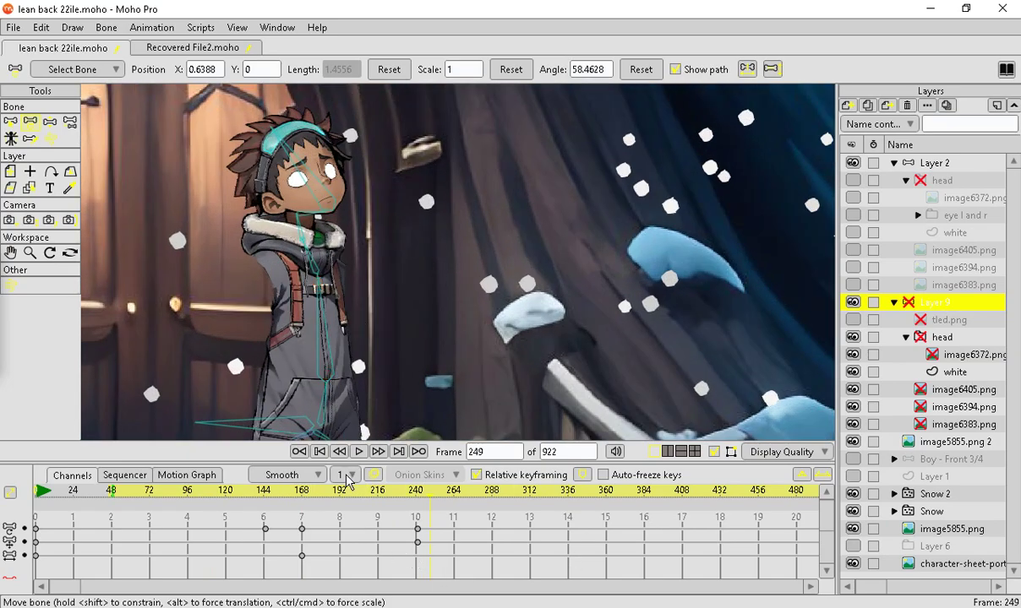
left_click_drag(339, 498, 860, 503)
scroll(338, 135, "down", 3)
scroll(338, 160, "up", 3)
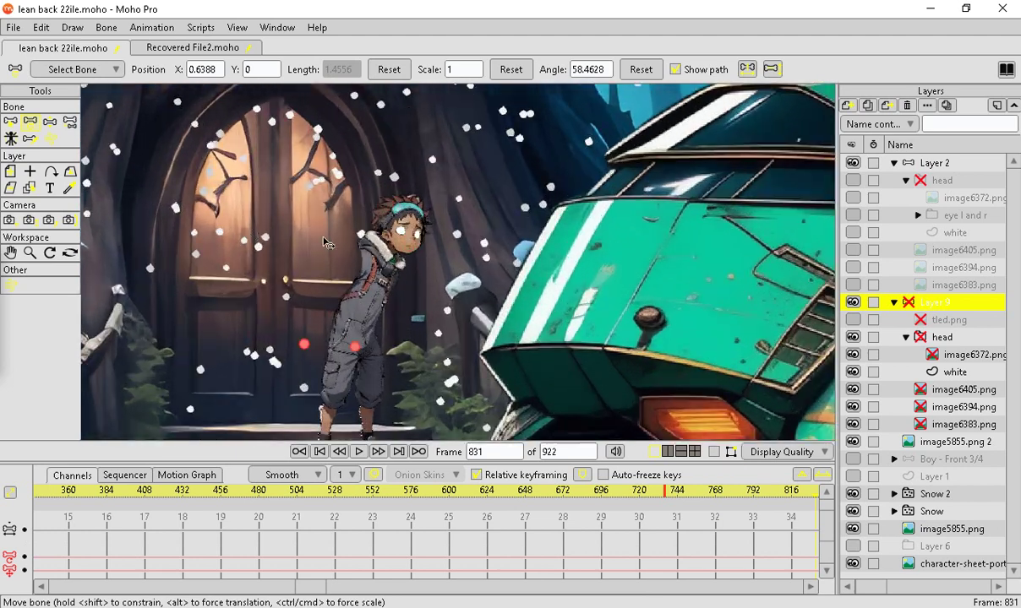
Replay the leaning animation by scrubbing, examine the head and collar up close, and stop at frame 754.
left_click_drag(650, 494, 296, 490)
left_click_drag(243, 511, 353, 494)
left_click_drag(460, 496, 814, 471)
scroll(362, 158, "up", 3)
scroll(416, 292, "up", 3)
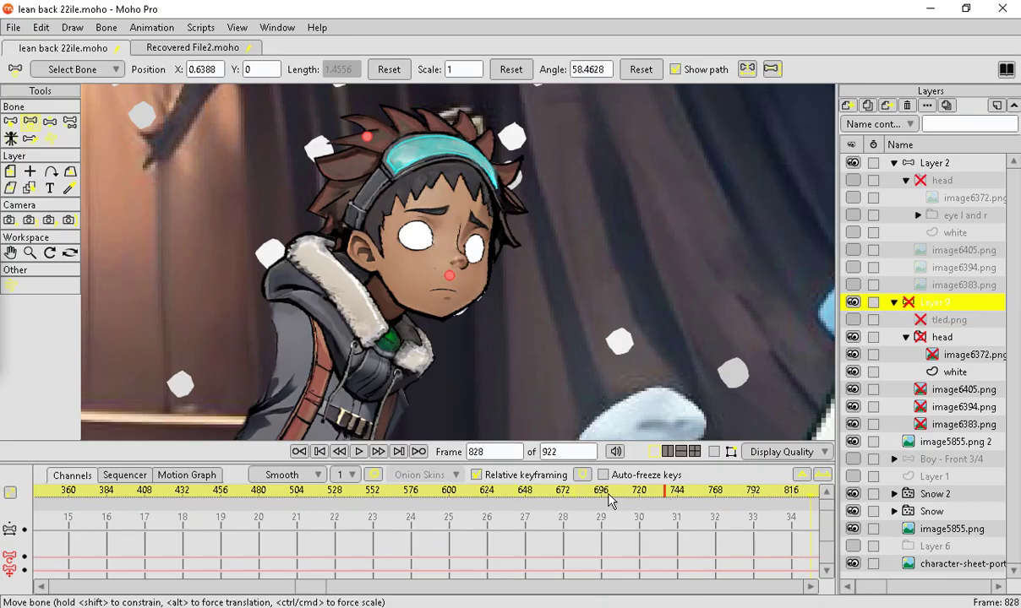
left_click_drag(600, 497, 715, 526)
left_click_drag(637, 528, 693, 524)
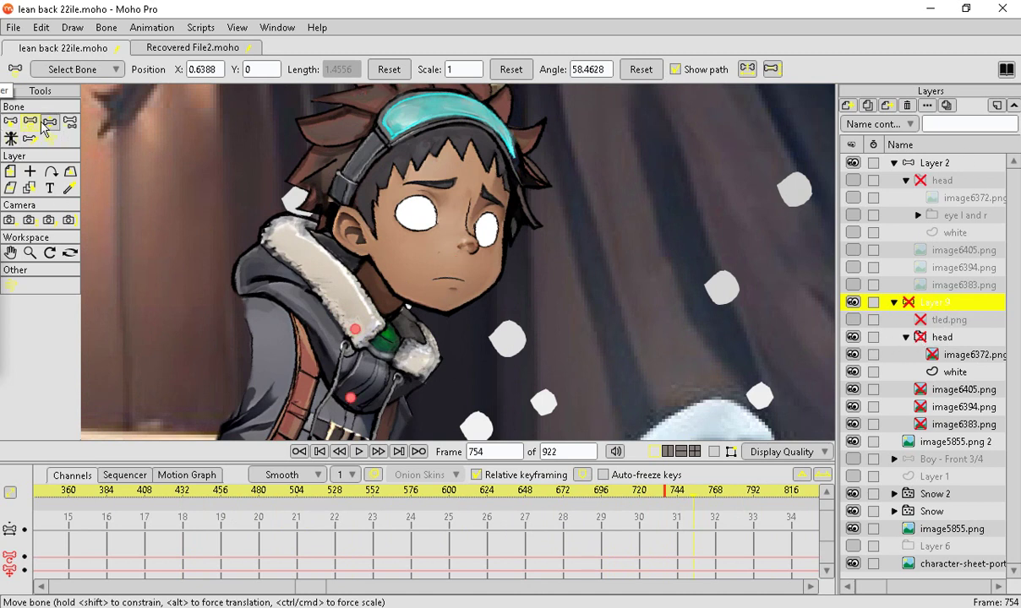
Turn on Show Curves to display Layer 9's bones over the artwork at frame 754.
scroll(311, 350, "down", 2)
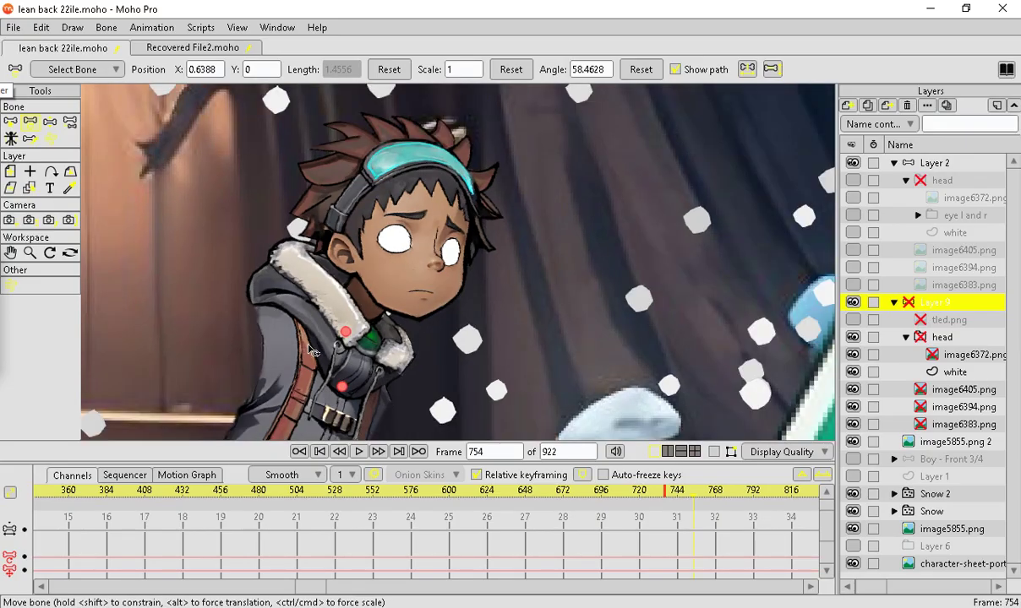
scroll(311, 350, "up", 2)
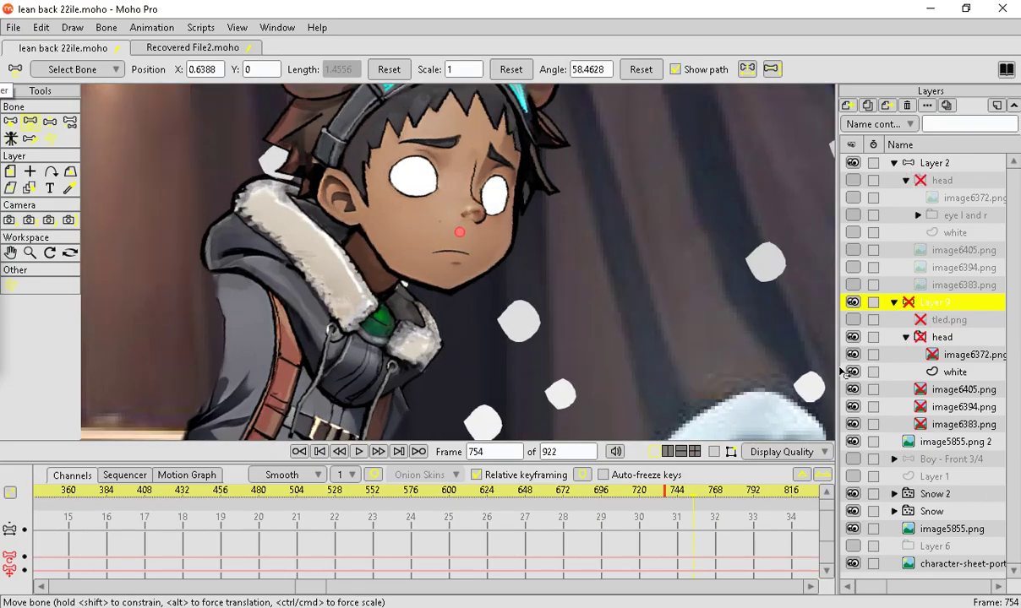
left_click(718, 456)
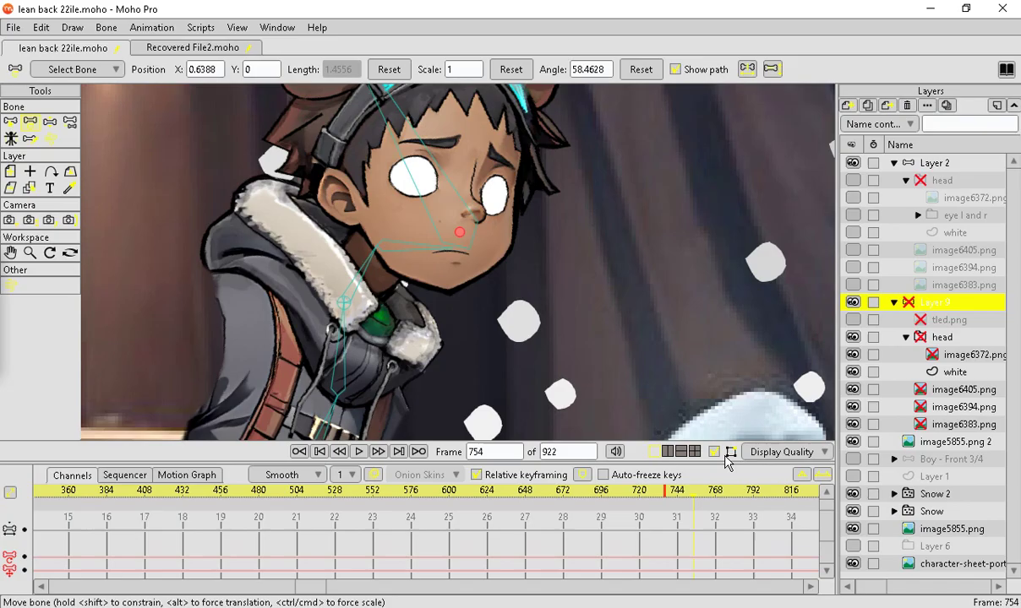
scroll(719, 507, "up", 2)
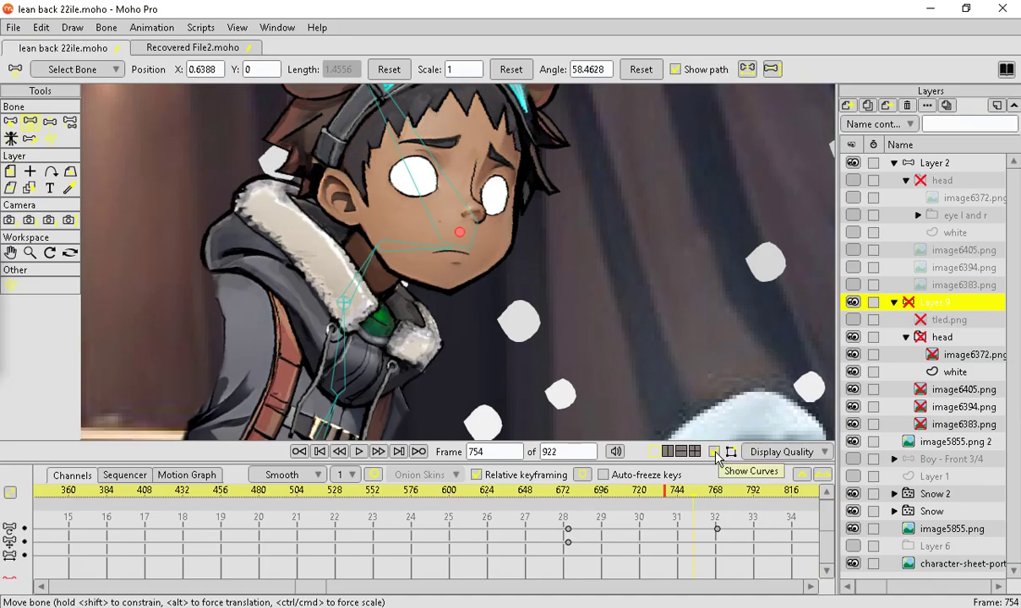
left_click(714, 453)
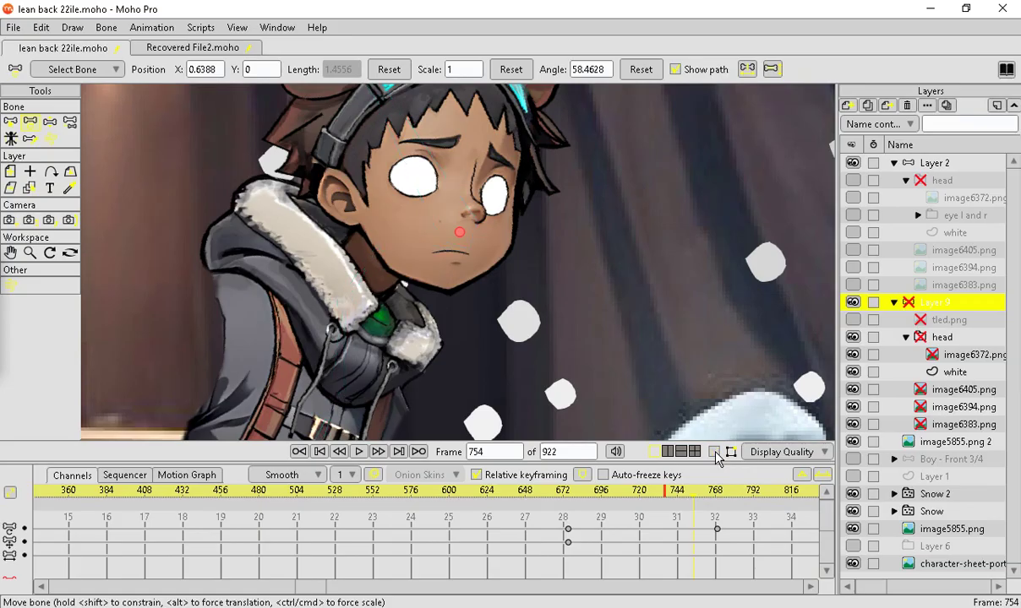
left_click(714, 453)
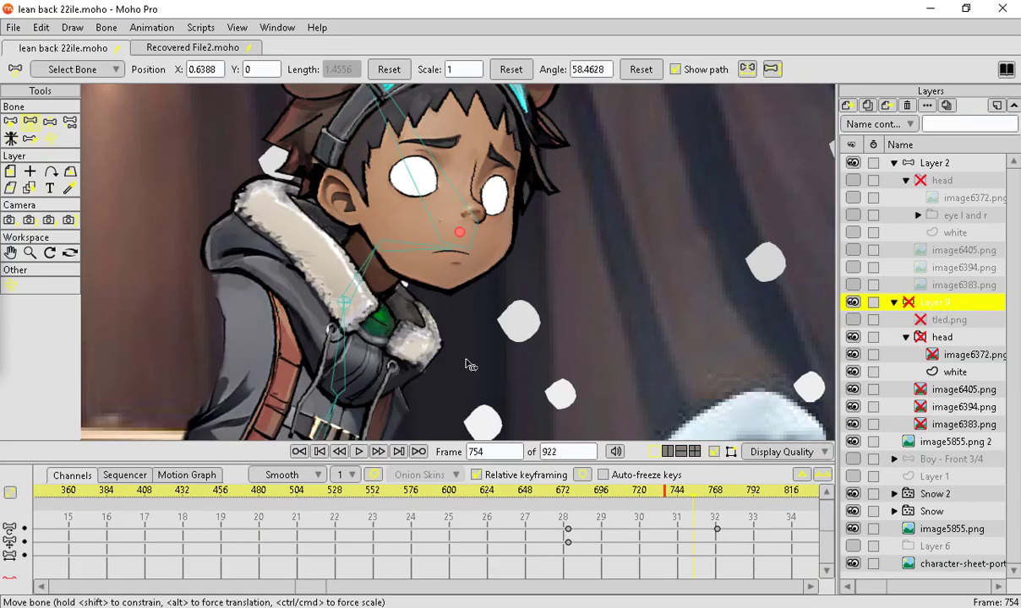
At frame 754, rotate the neck bone to about 330.7° and the large face bone to about 119.5°.
mouse_move(365, 275)
left_mouse_down()
mouse_move(360, 267)
mouse_move(376, 290)
mouse_move(356, 273)
left_mouse_up()
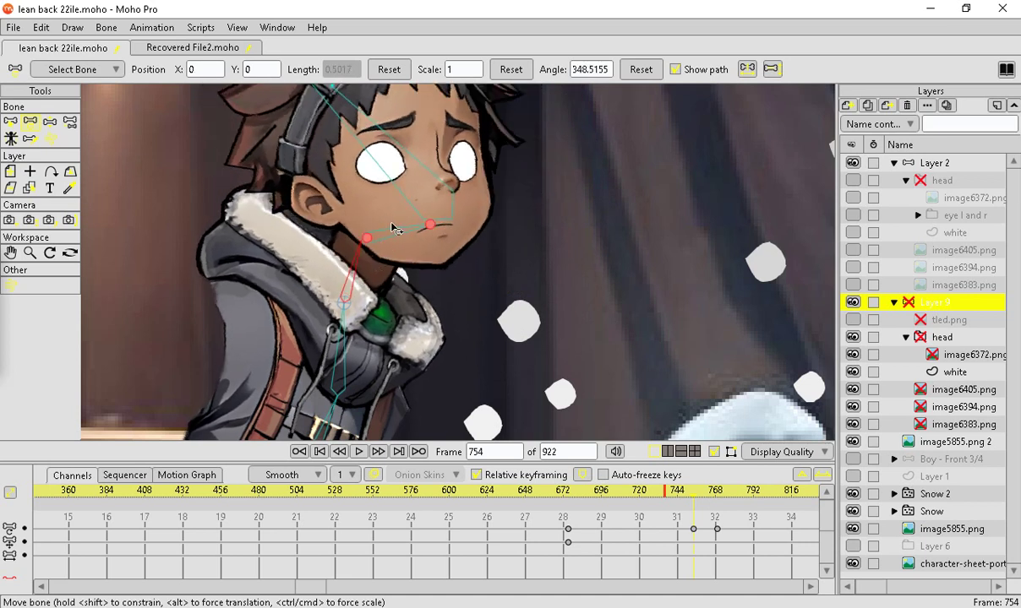
left_click(388, 241)
left_click_drag(388, 241, 382, 163)
left_click_drag(349, 269, 361, 271)
left_click_drag(426, 156, 446, 146)
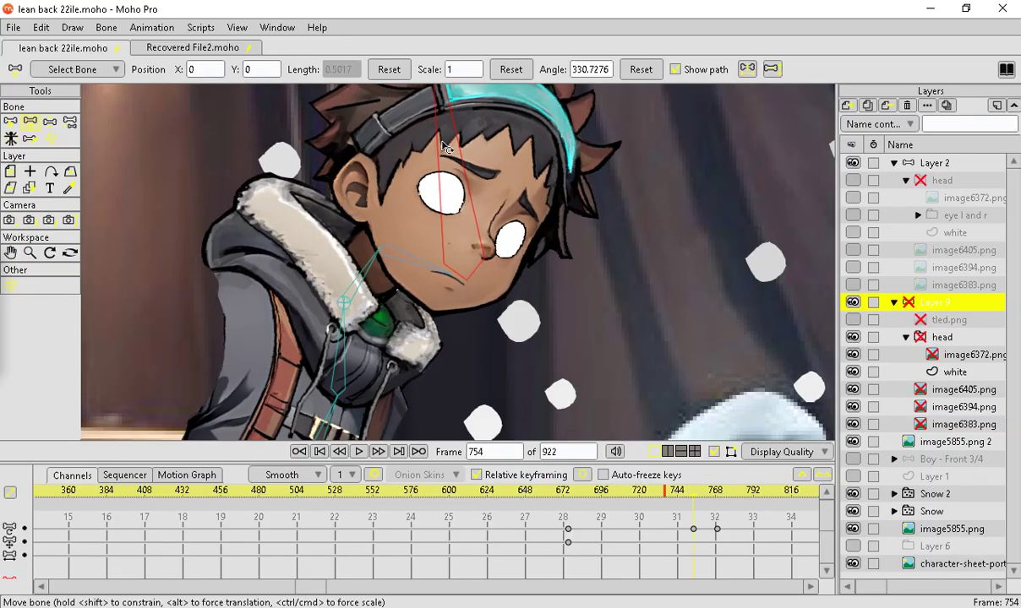
At frame 754, bend the upper torso bone, rotate the neck bone to about 332.7° and the jaw bone to about 299.9°.
left_click(404, 234)
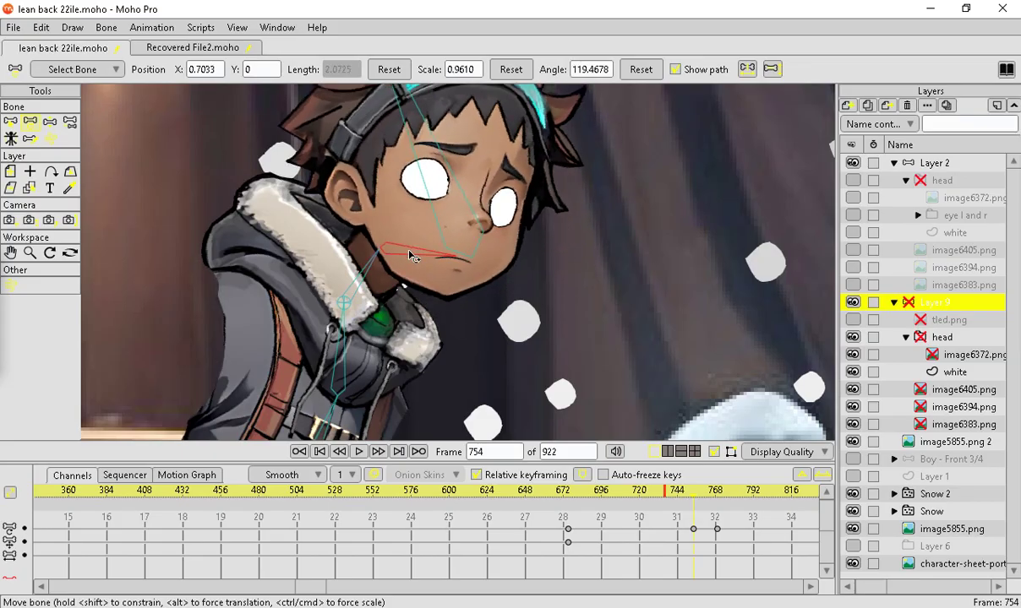
left_click(361, 268)
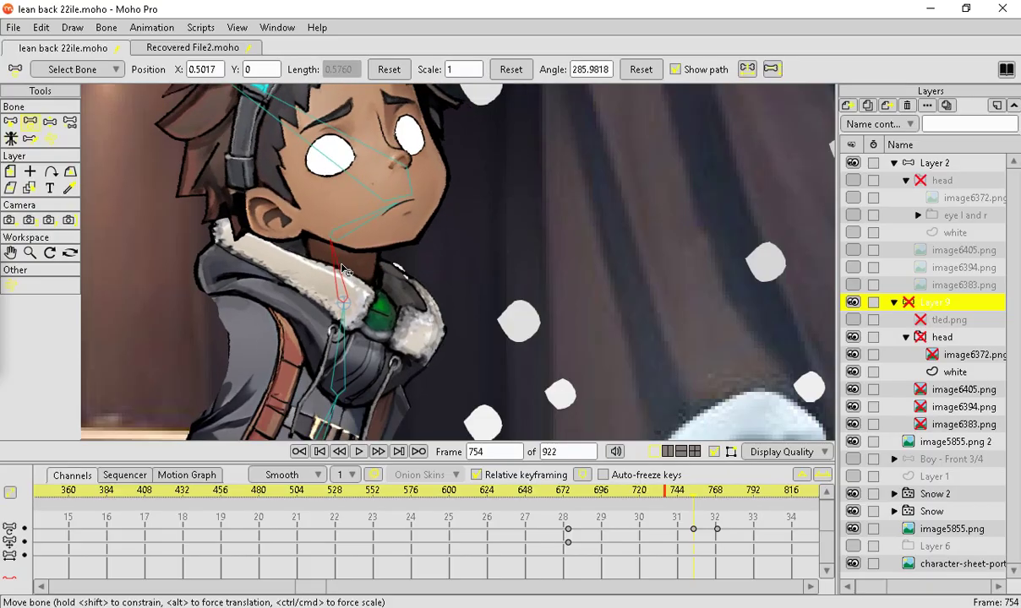
left_click(338, 363)
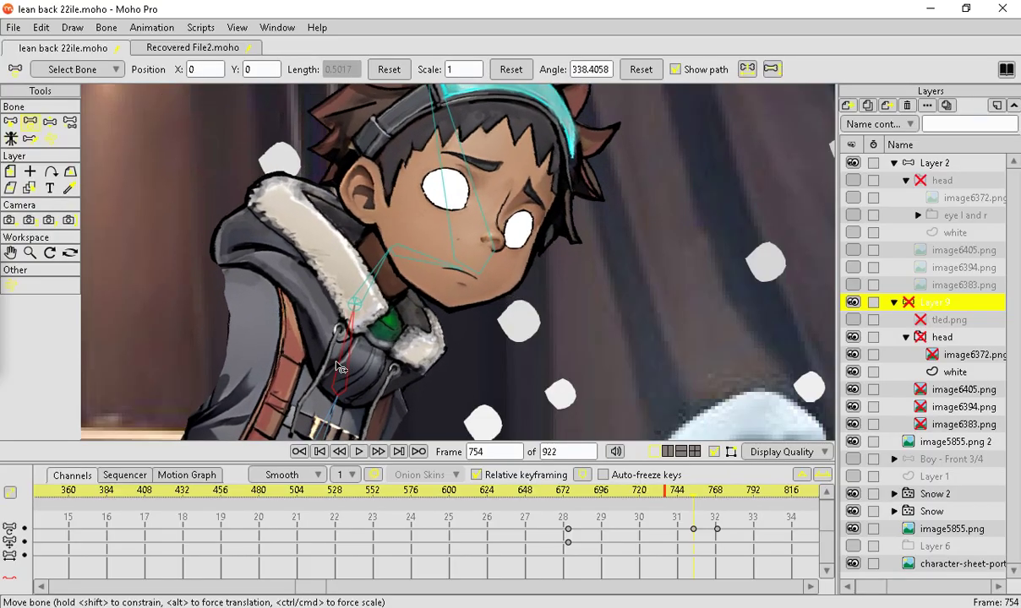
left_click(366, 327)
left_click_drag(379, 278, 386, 286)
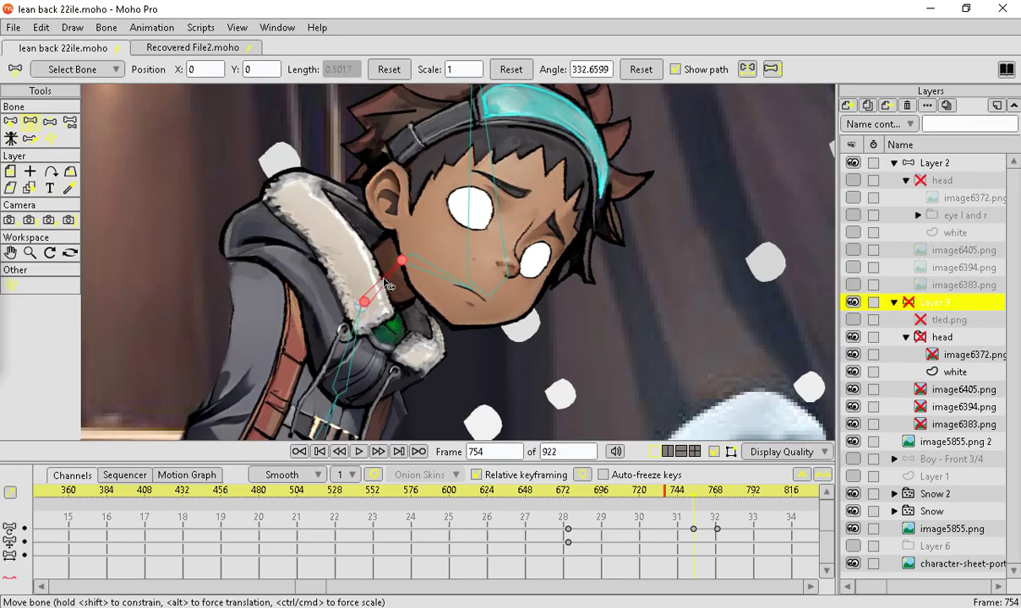
left_click(443, 268)
Check the boy's leaning pose within the scene at frame 754 and turn off Show Curves to hide the bones.
scroll(227, 217, "down", 10)
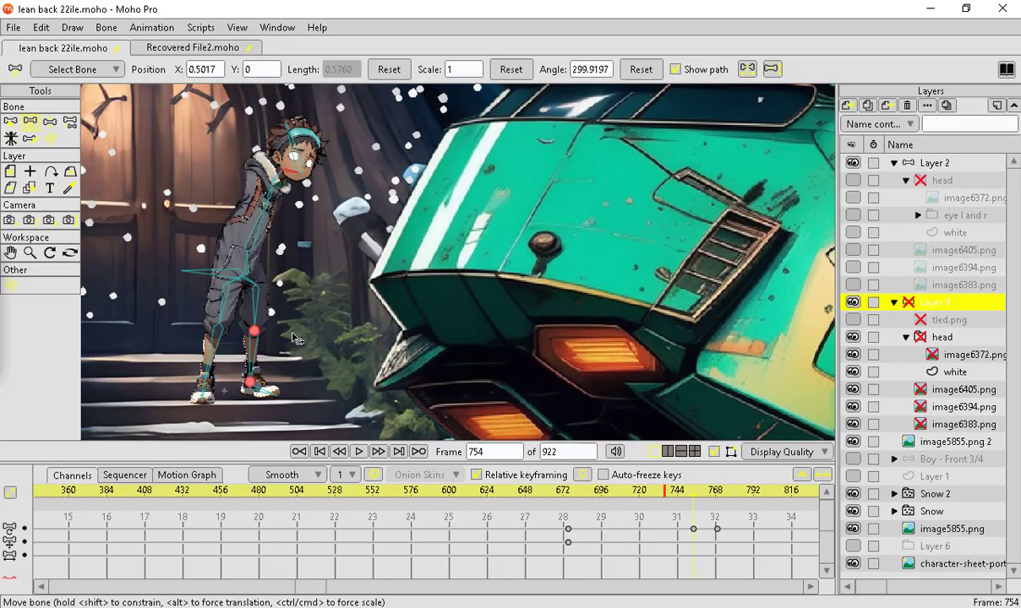
scroll(239, 223, "up", 3)
scroll(244, 229, "up", 3)
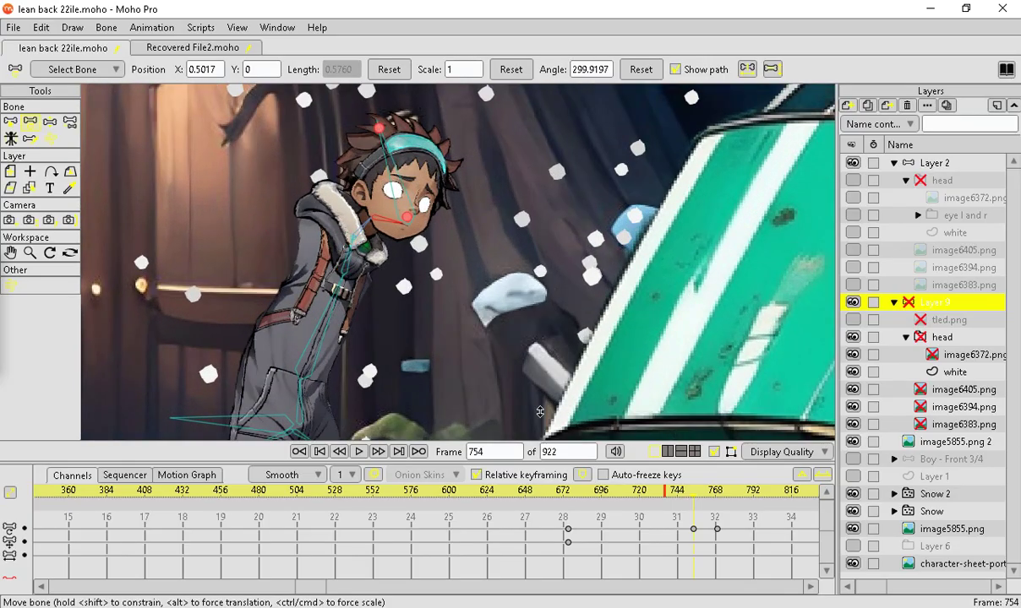
left_click(716, 454)
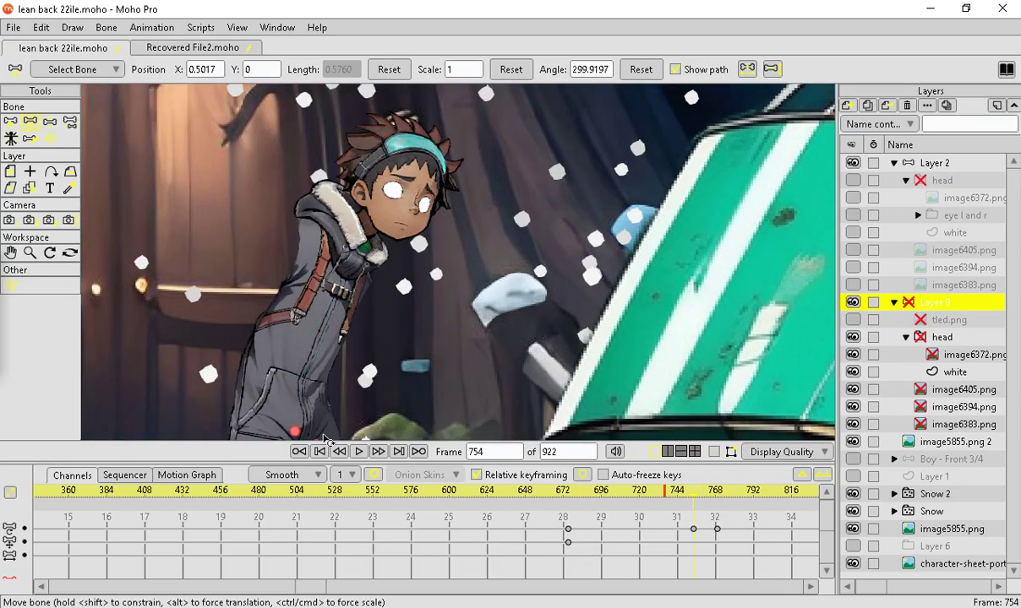
Return to frame 0 and play the animation, examining the boy at the tree door within the whole snowy scene.
left_click_drag(574, 499, 0, 568)
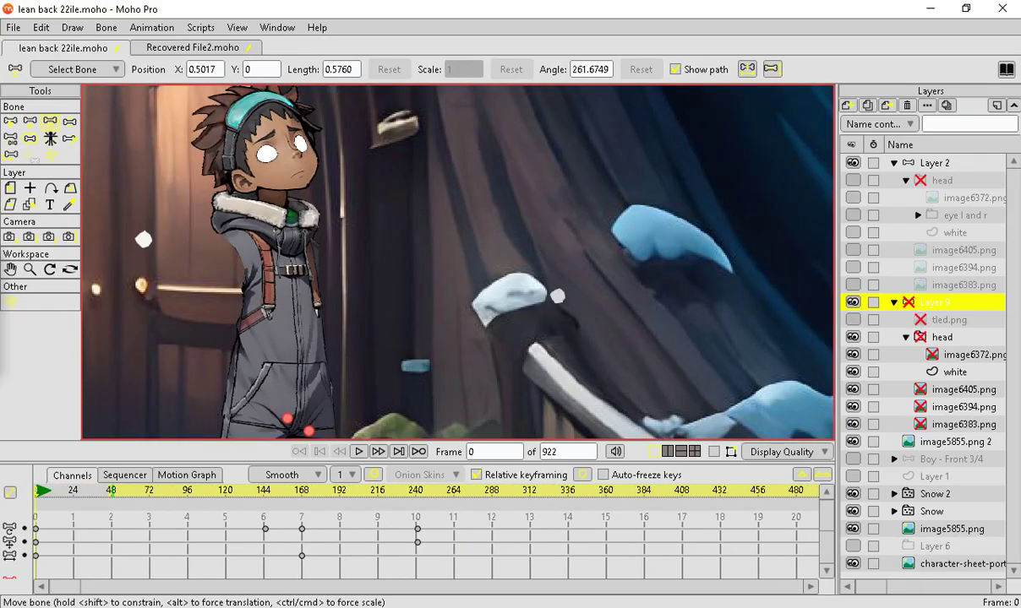
scroll(397, 340, "down", 4)
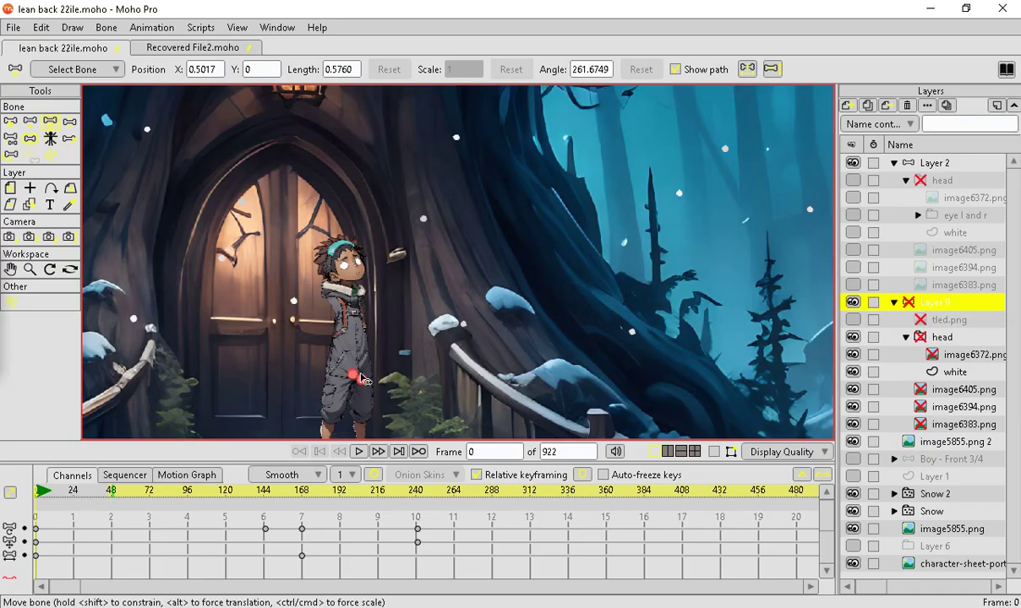
left_click_drag(358, 372, 350, 377)
scroll(498, 240, "down", 2)
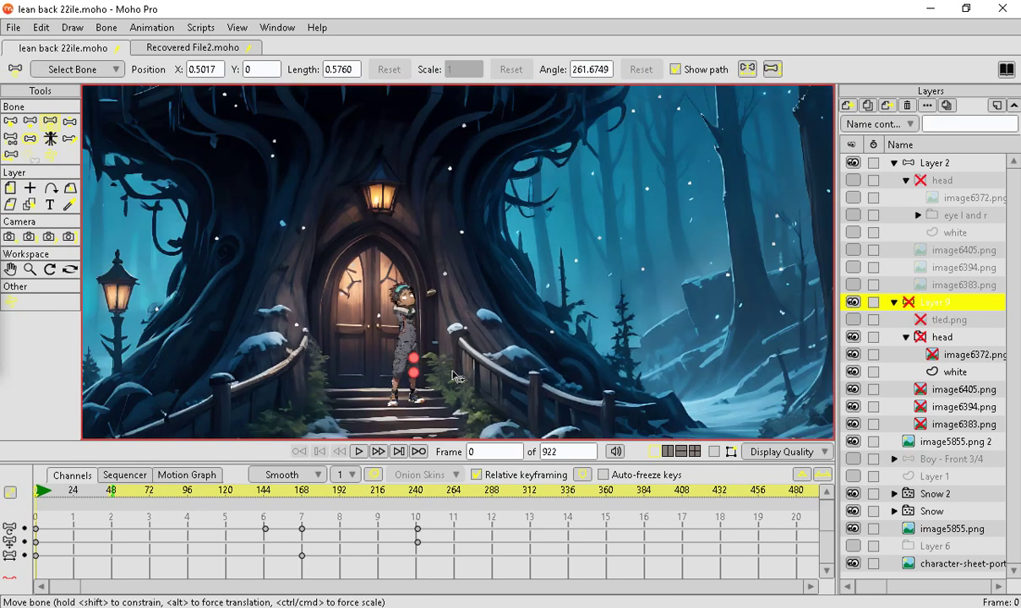
scroll(400, 373, "up", 2)
scroll(441, 357, "down", 3)
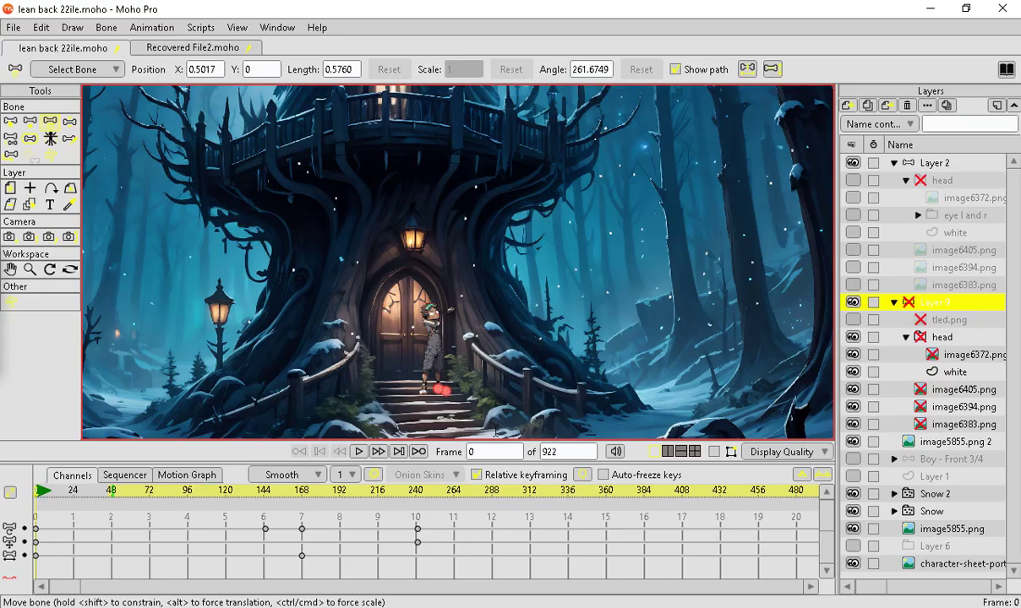
scroll(525, 413, "up", 1)
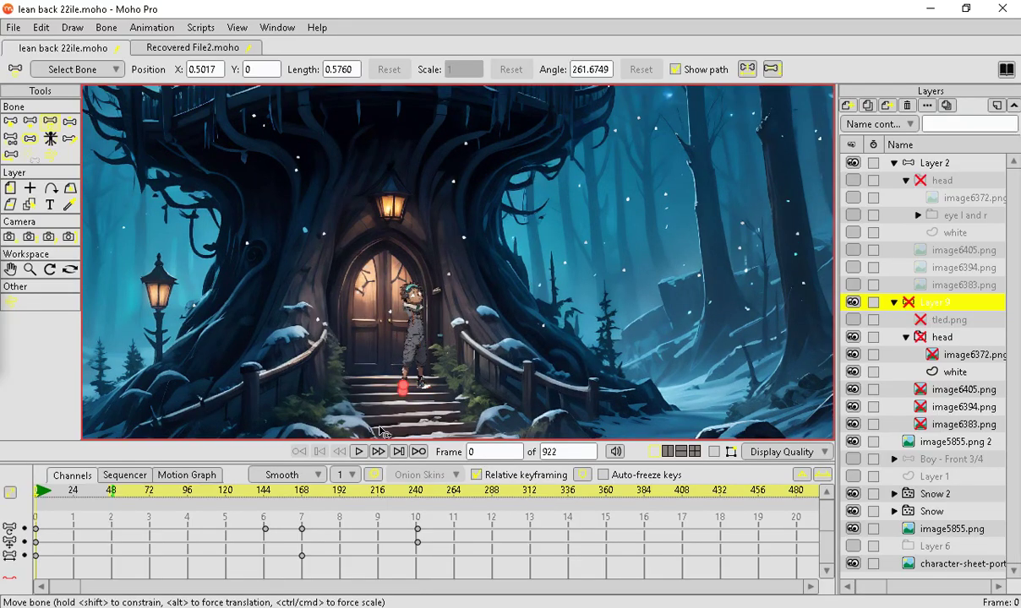
left_click(360, 454)
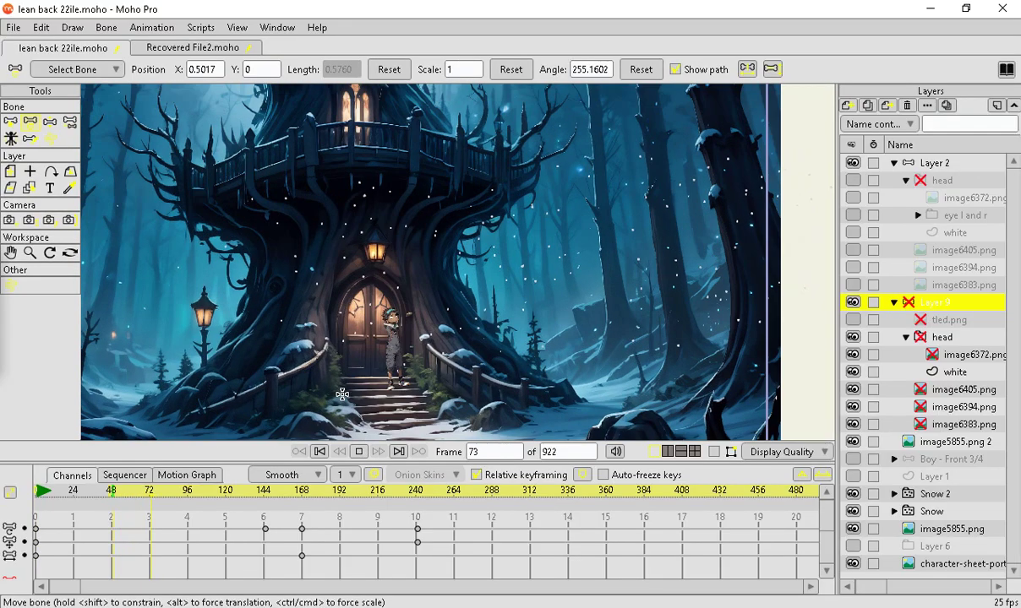